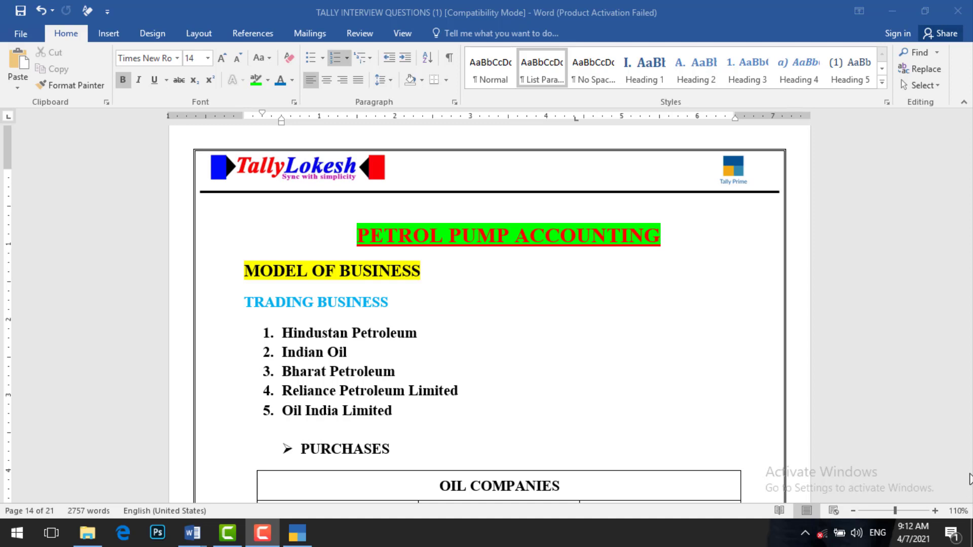
- Review the petrol pump business model page from the oil company list through purchases, sales and the GST notes
click(972, 200)
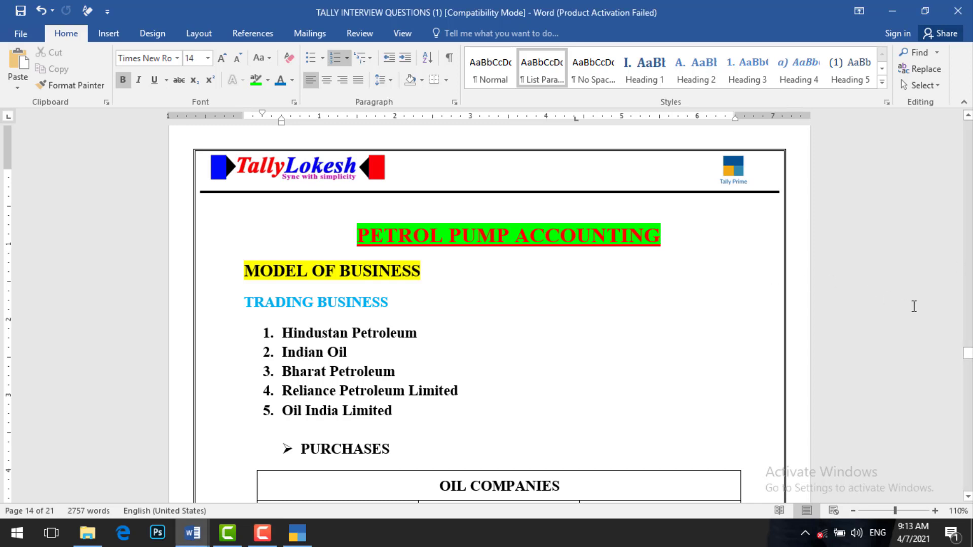
click(968, 498)
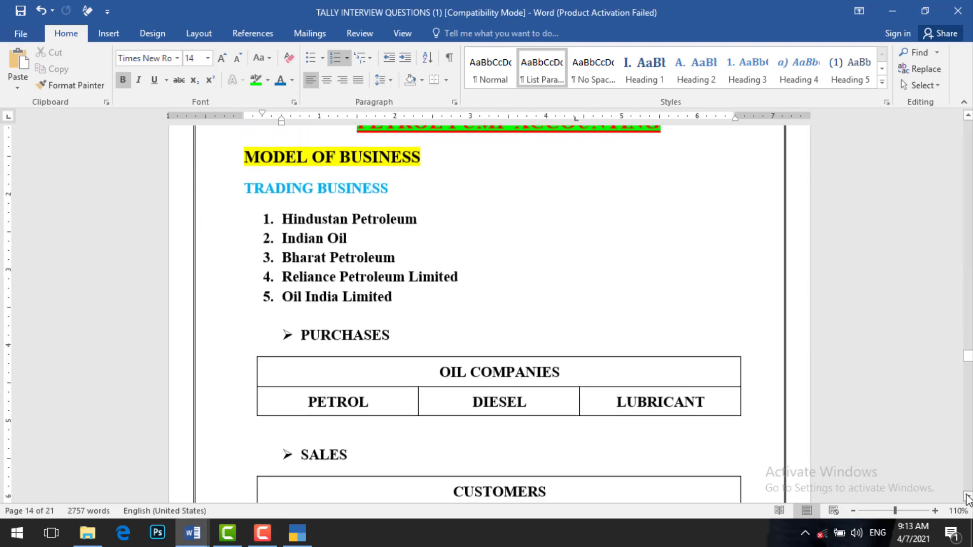
click(968, 498)
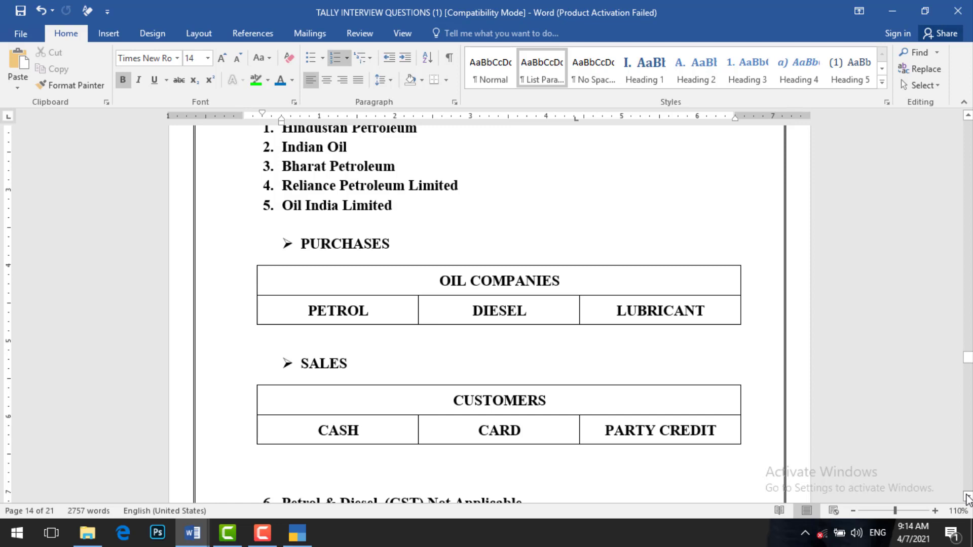
click(968, 498)
click(969, 499)
click(969, 498)
click(969, 499)
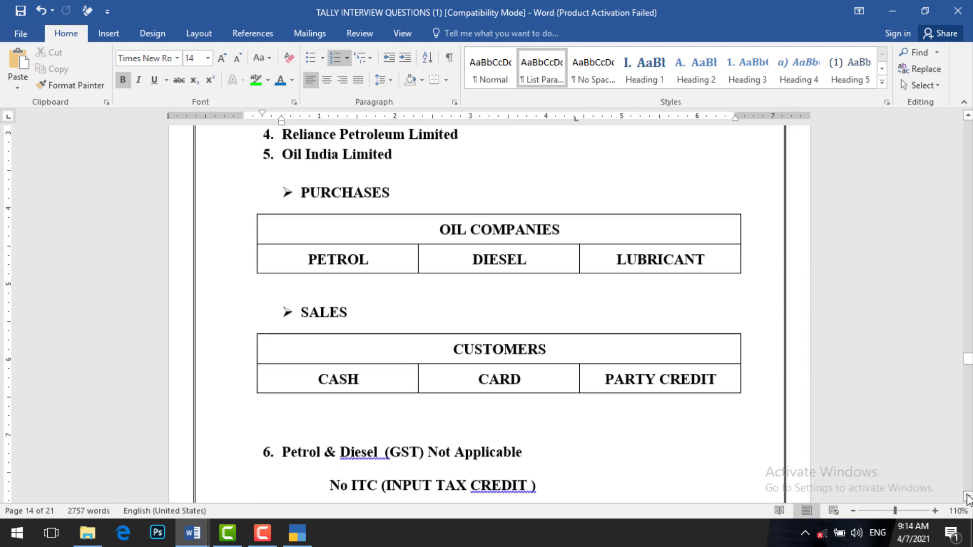
click(968, 498)
click(968, 498)
click(969, 499)
click(969, 499)
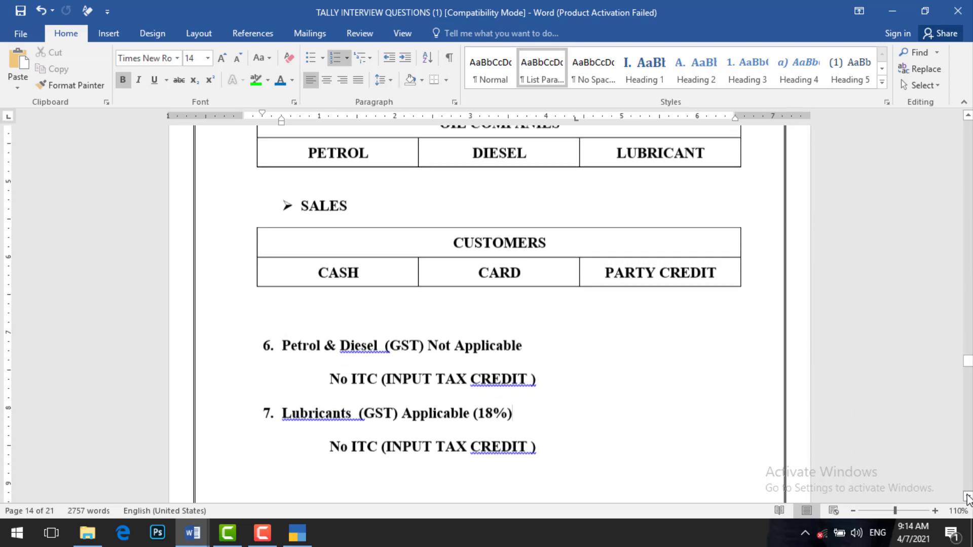
click(968, 499)
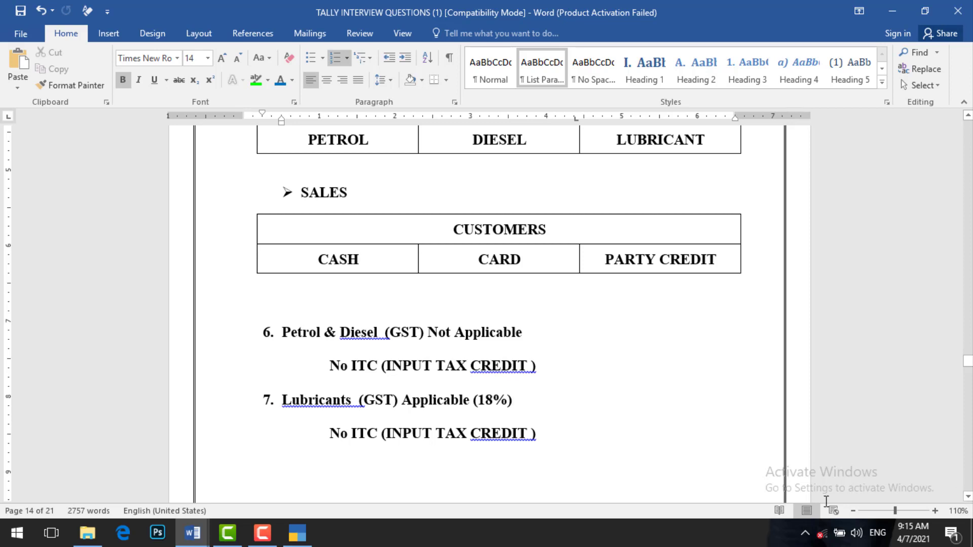
- Delete "No" before "ITC (INPUT TAX CREDIT )" under the Lubricants GST note
click(351, 433)
key(BackSpace)
key(BackSpace)
key(BackSpace)
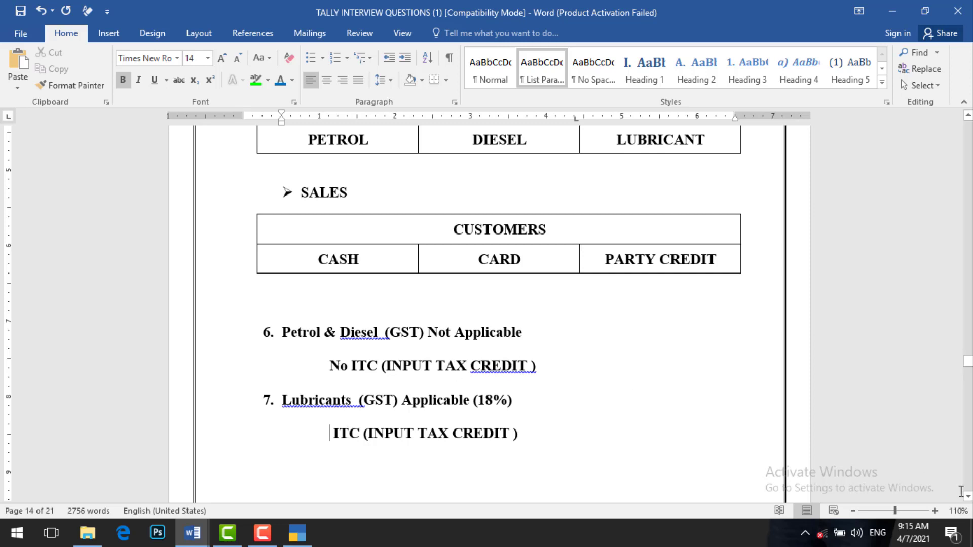
- Move the HSN heading over its codes in the Hindustan Petroleum purchase table of the Pallavi Merchants exercise
click(969, 499)
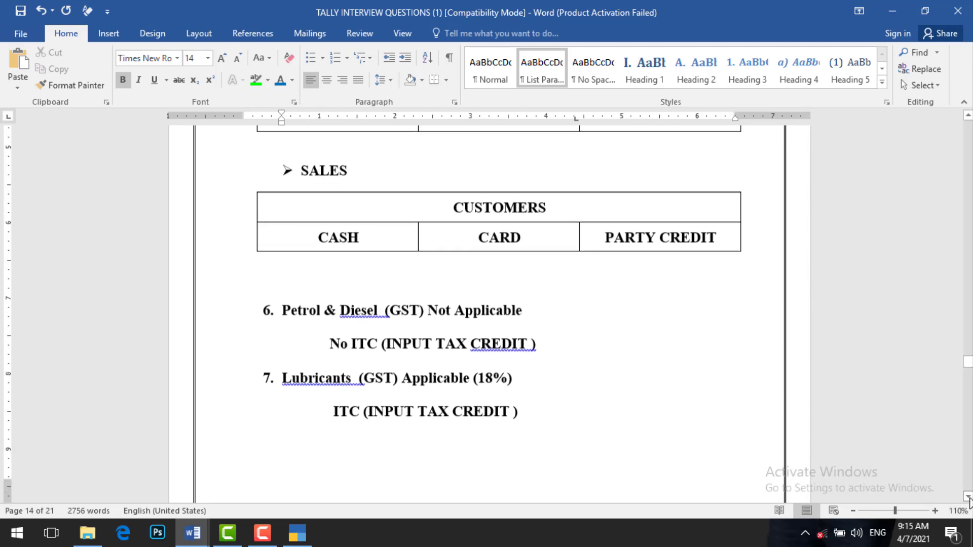
click(969, 499)
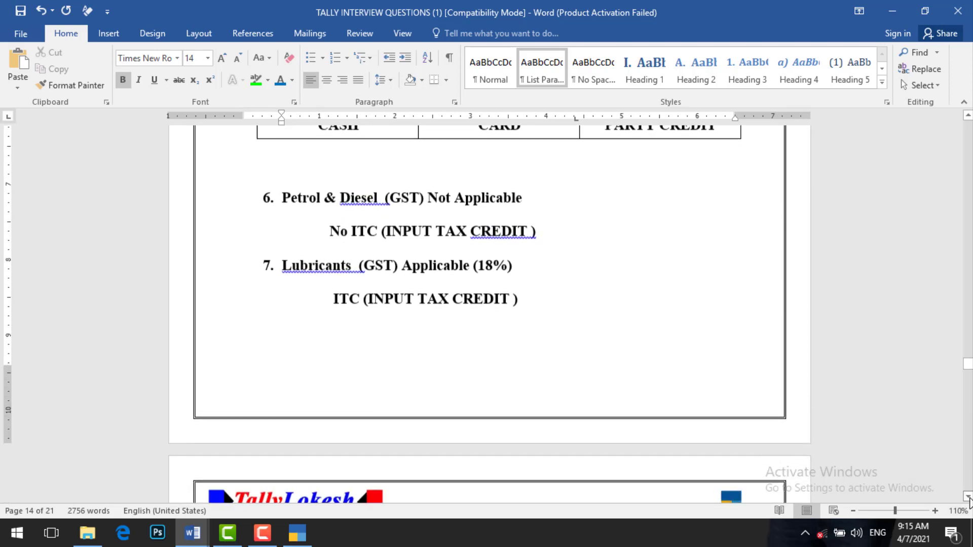
click(969, 498)
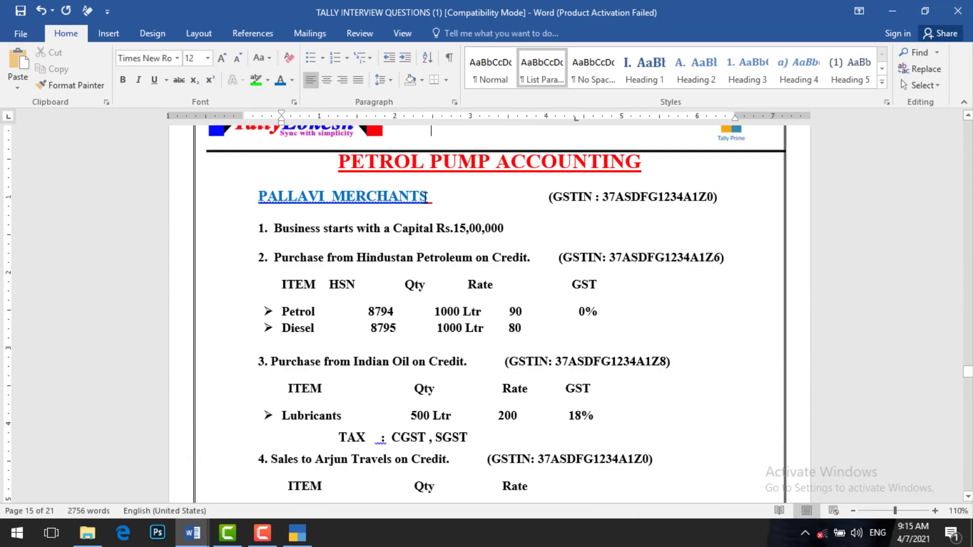
click(430, 196)
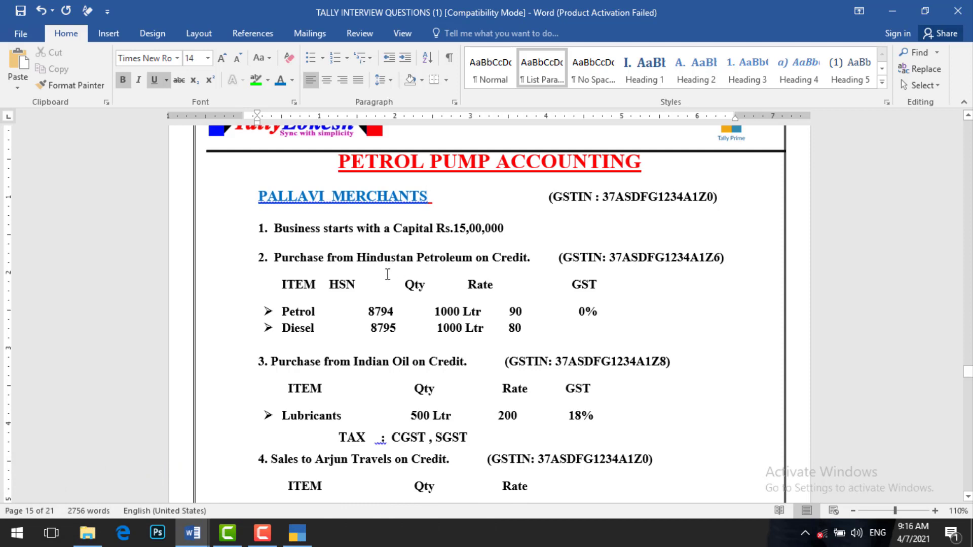
click(330, 286)
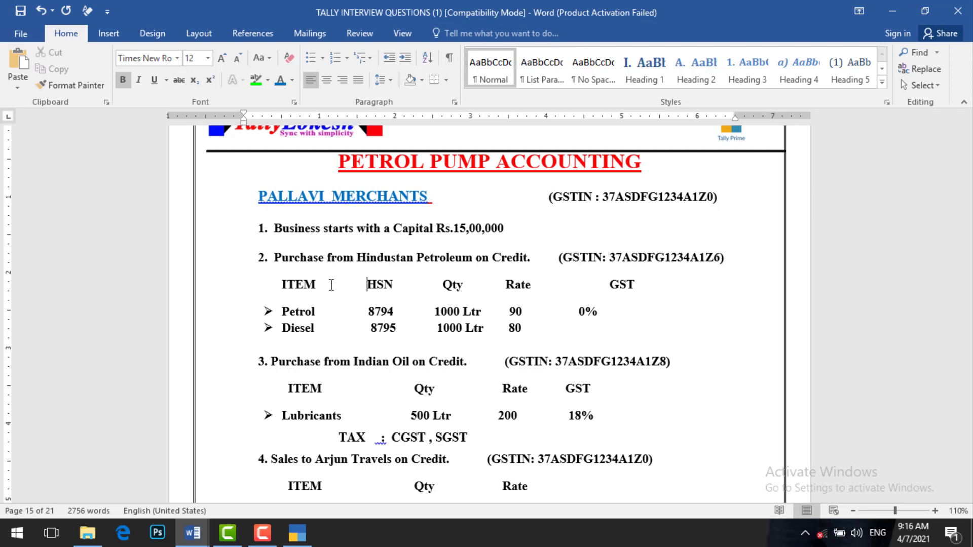
key(BackSpace)
- Remove the extra spaces before the GST heading in the Hindustan Petroleum purchase table so it sits above the 0% value
click(608, 277)
click(609, 277)
key(BackSpace)
key(BackSpace)
key(BackSpace)
key(BackSpace)
key(BackSpace)
key(BackSpace)
key(BackSpace)
key(BackSpace)
key(BackSpace)
key(BackSpace)
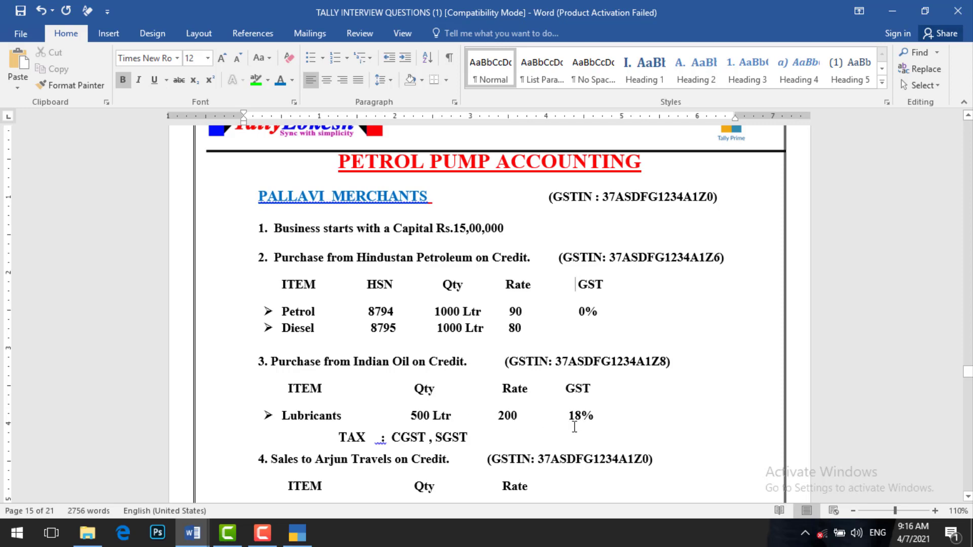
- Review the remaining Pallavi Merchants transactions down to the computer purchase and return to the start of the exercise
click(970, 497)
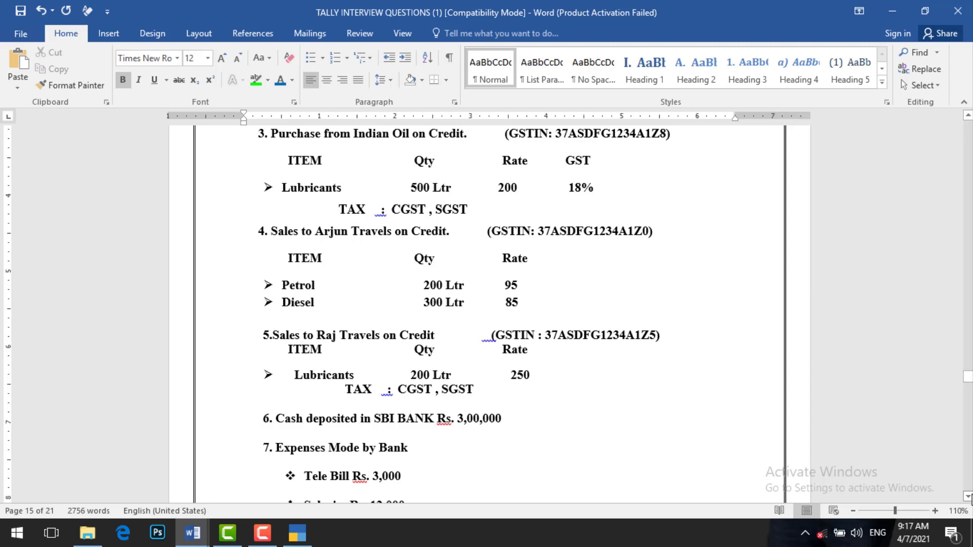
click(972, 495)
click(971, 498)
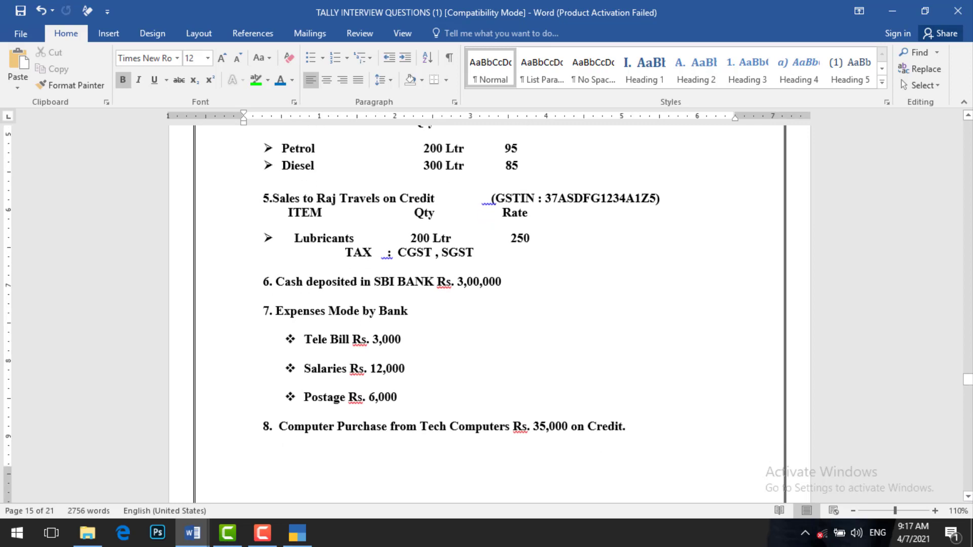
click(970, 358)
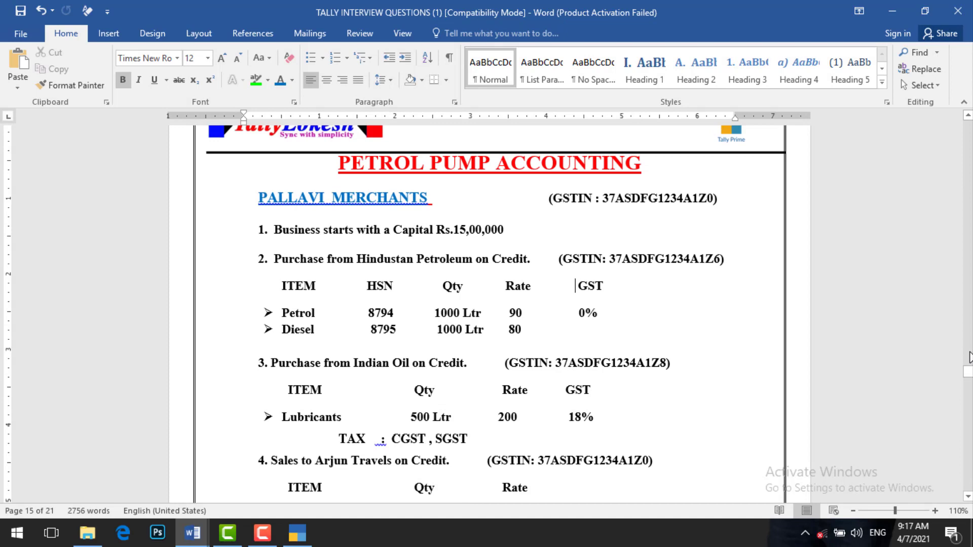
click(968, 117)
click(967, 117)
click(968, 117)
click(968, 118)
click(968, 117)
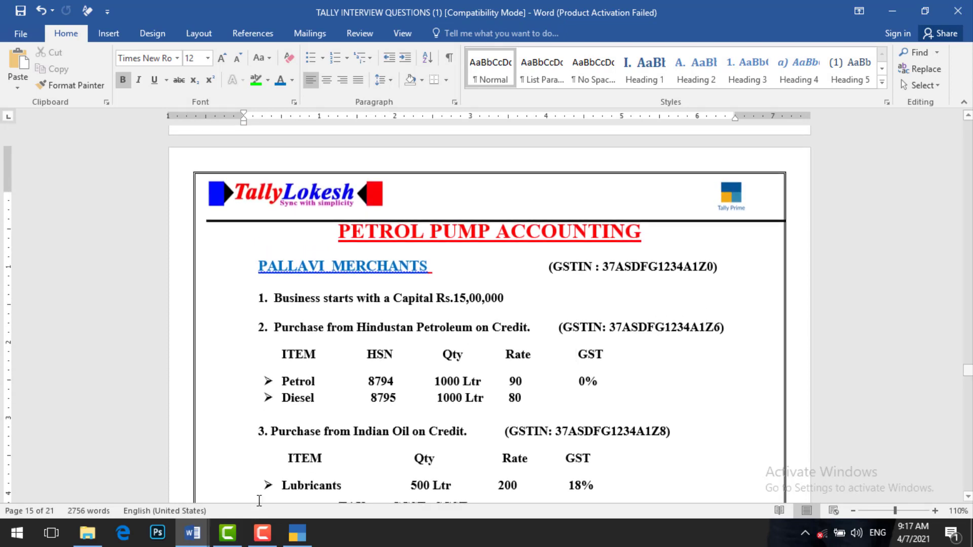
- Switch to TallyPrime and begin creating a new company
click(297, 537)
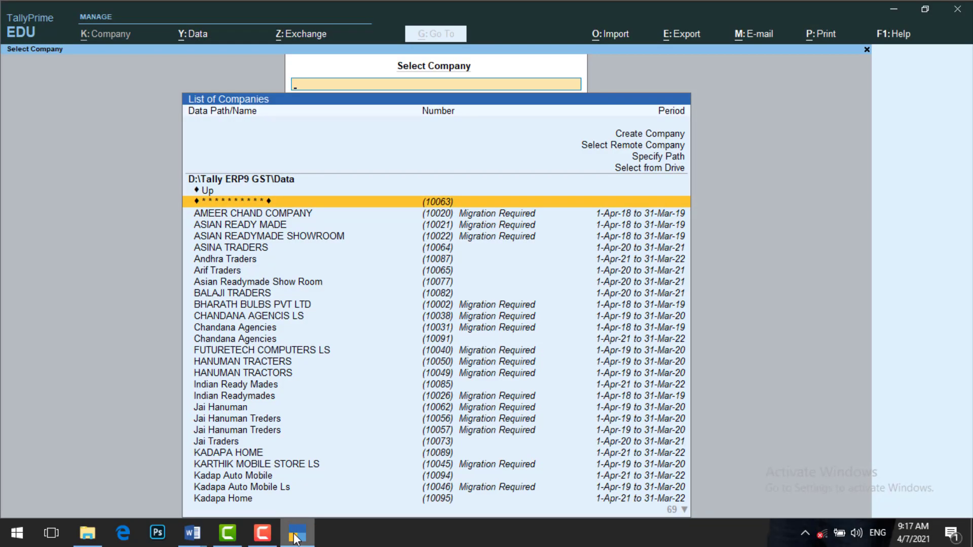
key(Up)
key(Up)
key(Up)
key(Up)
key(Up)
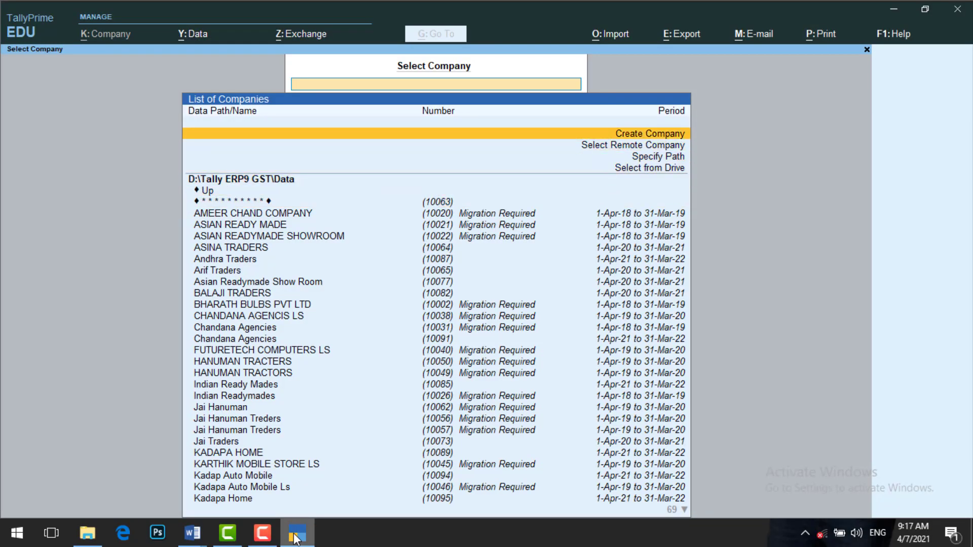
key(Return)
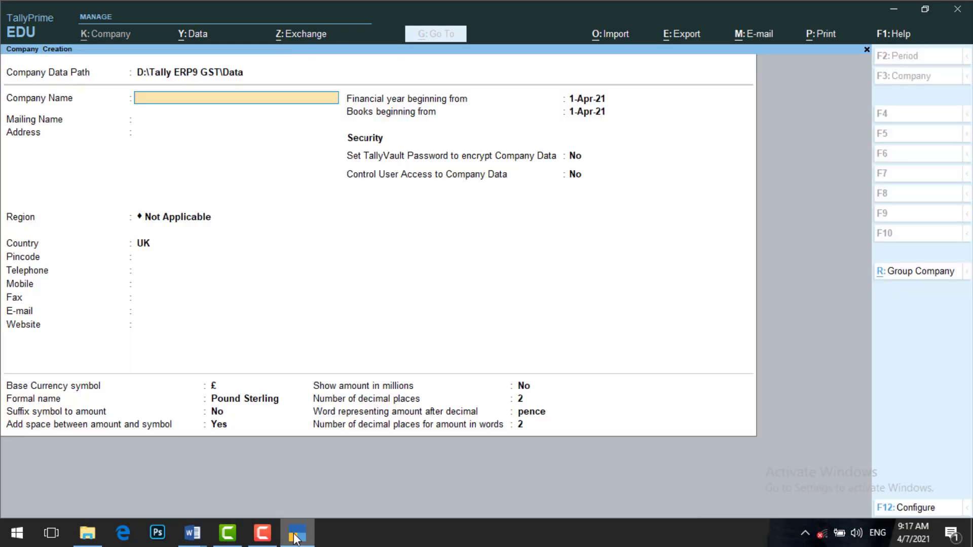
- Name the company PALLAVI MERCHANTS PETROL PUMP LTD and accept the same mailing name
text(PALLAVI MERCHANTS)
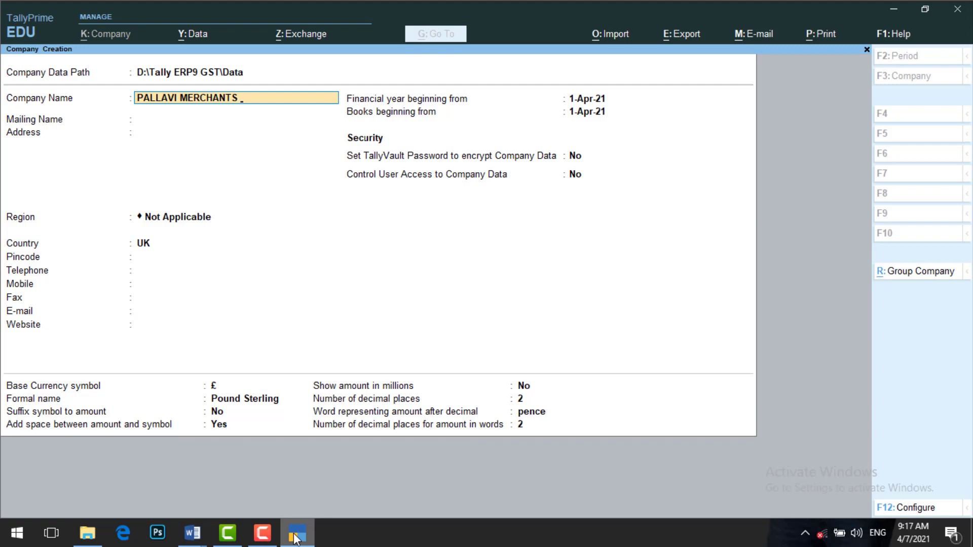
text( PETROL PUMP LTD)
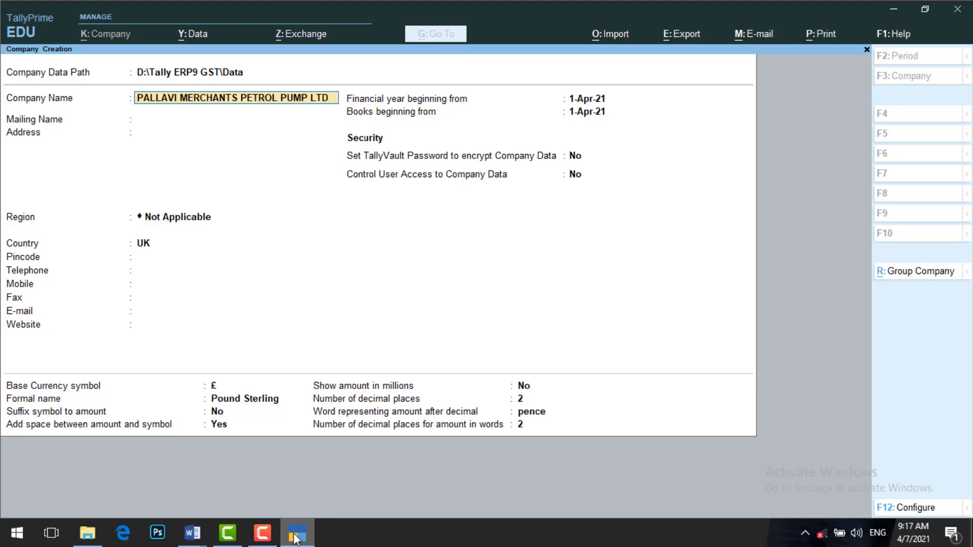
key(Return)
key(Return)
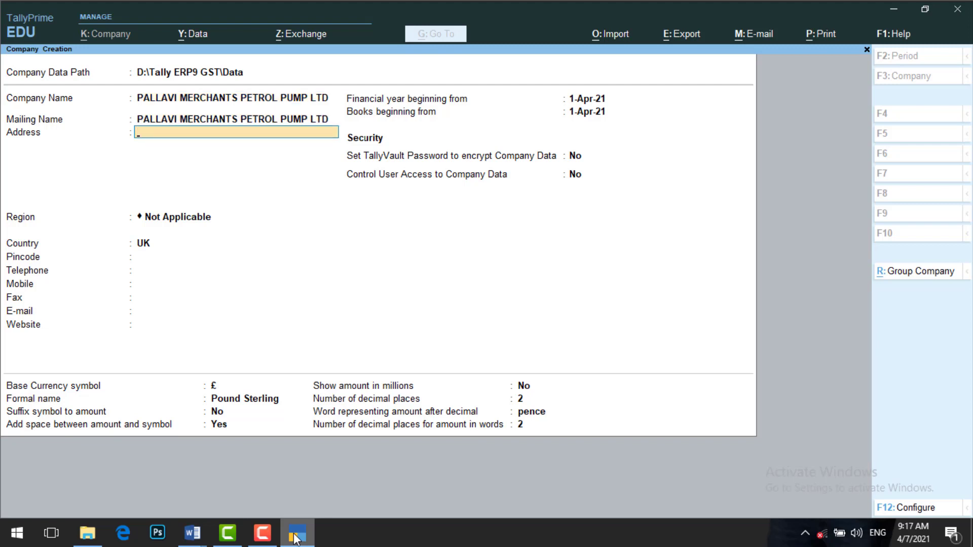
- Leave the company address blank and set the country to India
key(Return)
key(Return)
text(AN)
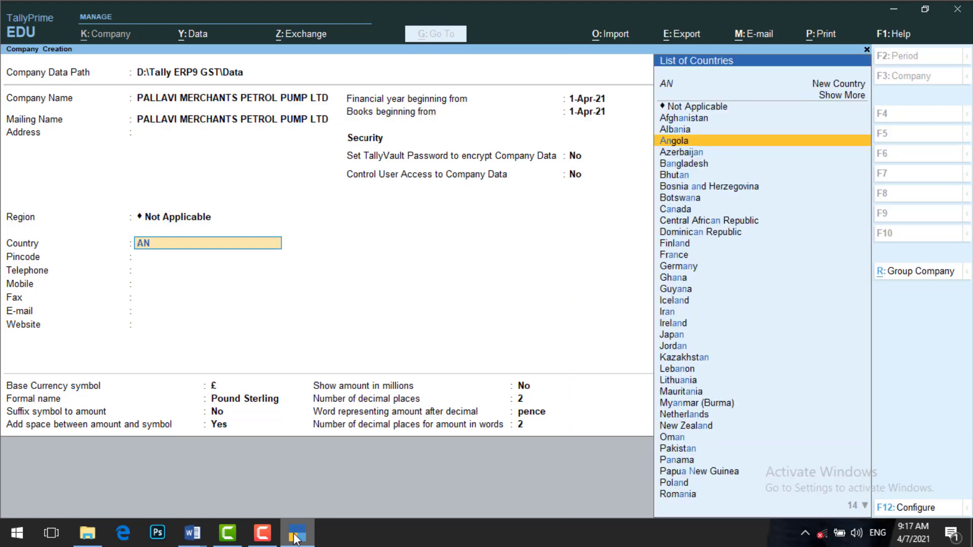
key(BackSpace)
key(BackSpace)
text(IND)
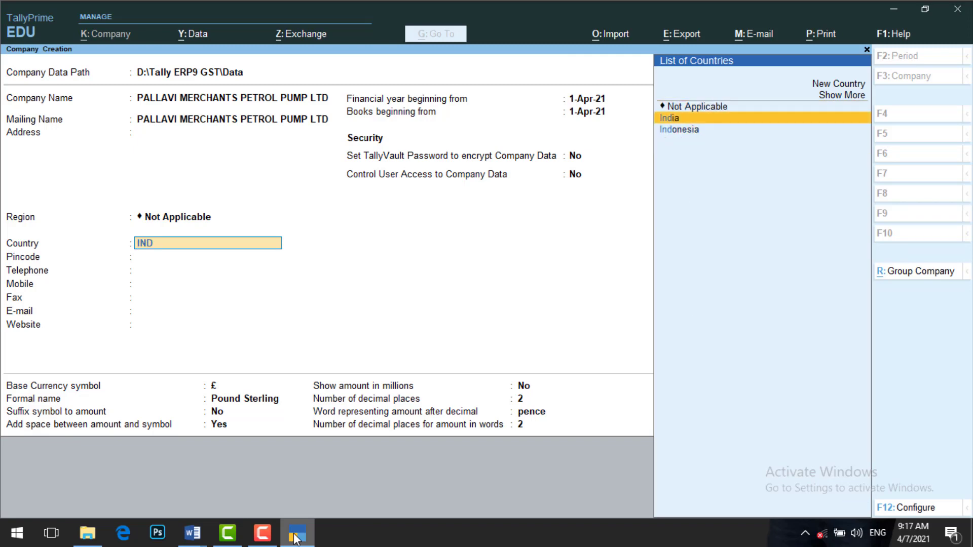
key(Return)
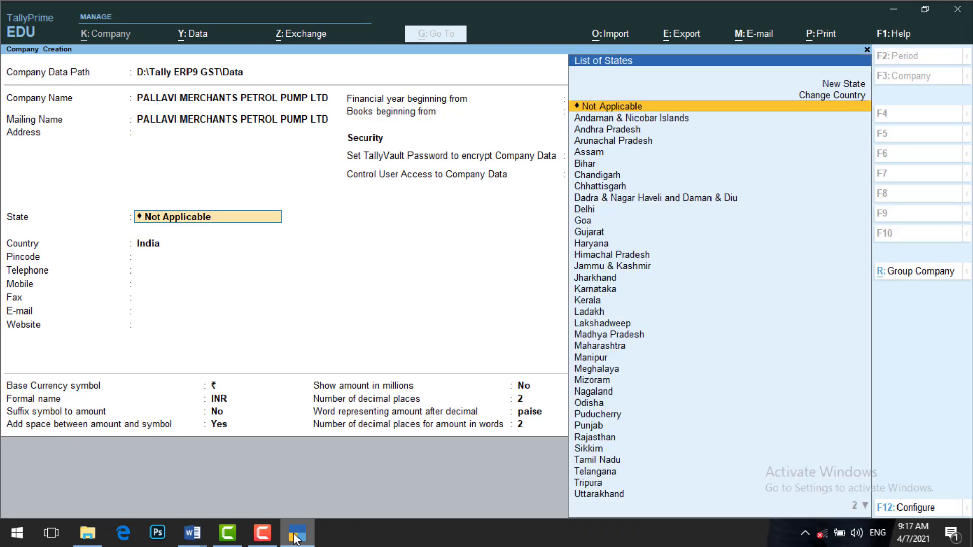
- Set the state to Andhra Pradesh, keep the remaining default company details and save the company
key(Down)
key(Down)
key(Return)
key(Return)
key(Return)
key(Return)
key(Return)
key(Return)
key(Return)
key(Return)
key(Return)
key(Return)
key(Return)
key(Return)
key(Return)
key(Return)
key(Return)
key(Return)
key(Return)
key(Return)
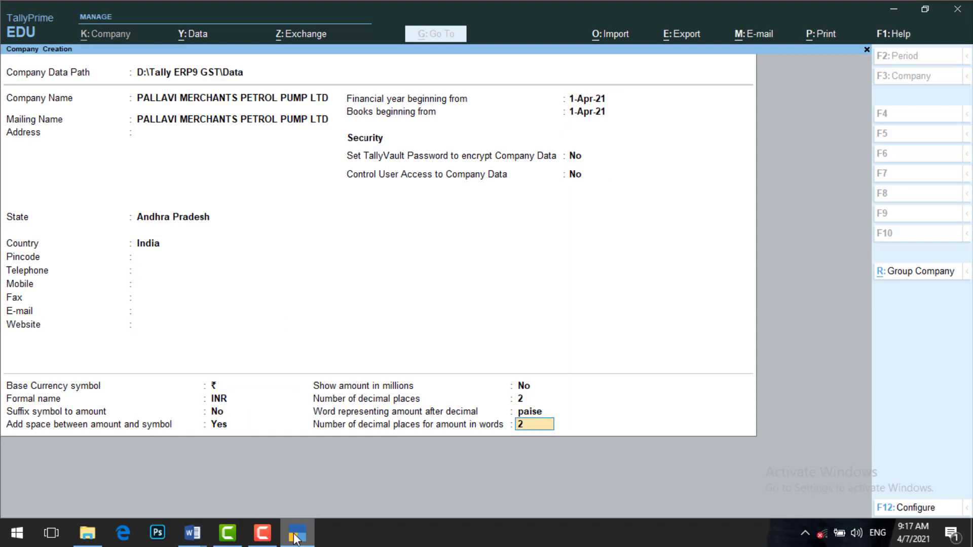
key(Return)
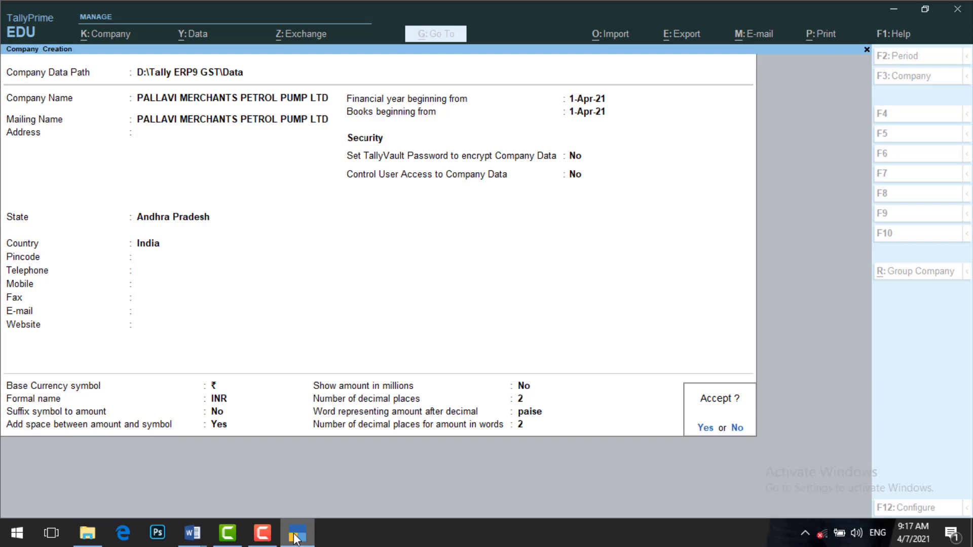
key(Return)
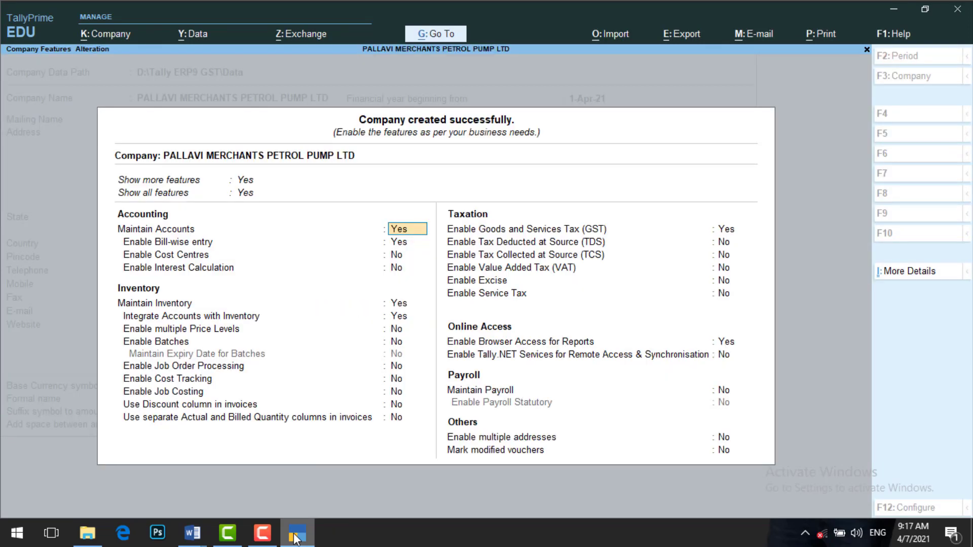
- Accept the default accounting and inventory features for the new company
key(Return)
key(Return)
key(Return)
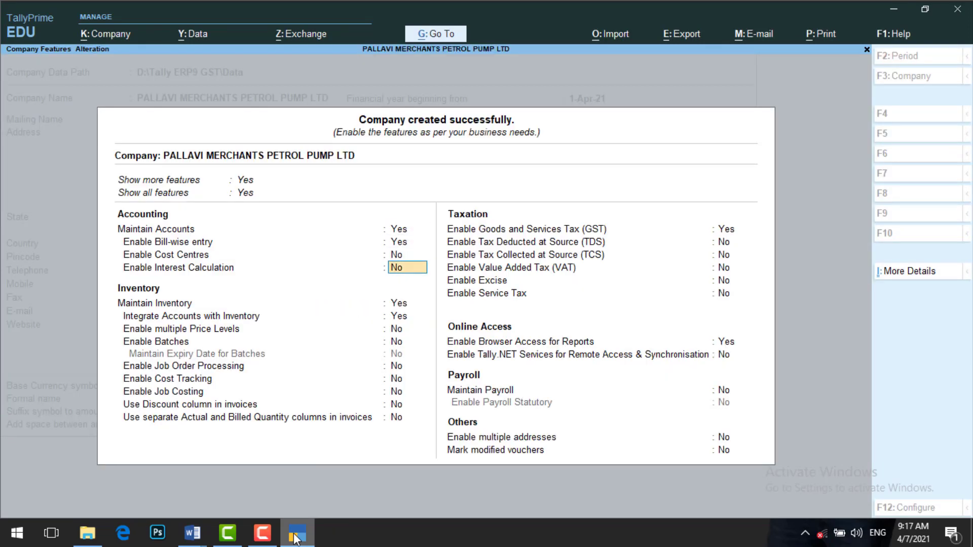
key(Return)
key(Return)
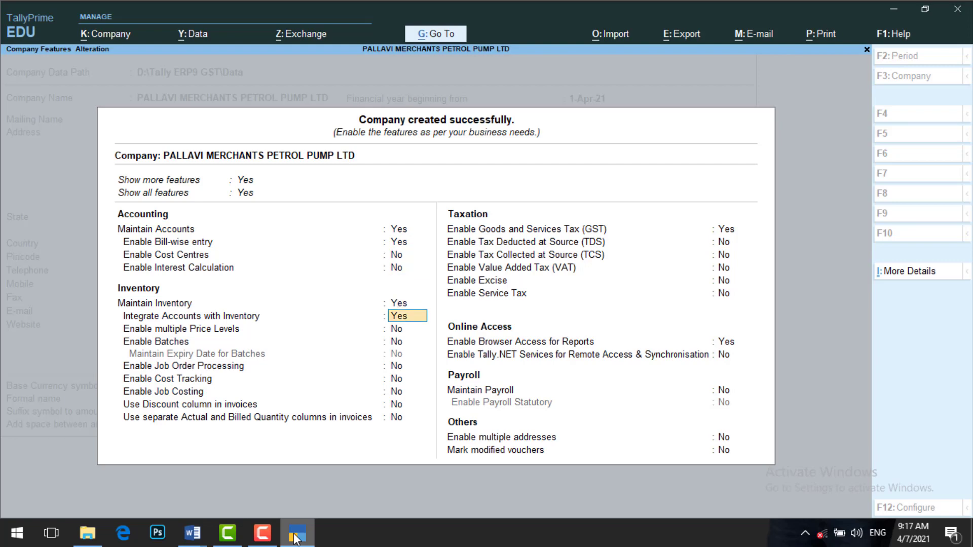
key(Return)
key(Return)
key(Return)
key(Return)
key(Return)
key(Return)
key(Return)
key(Return)
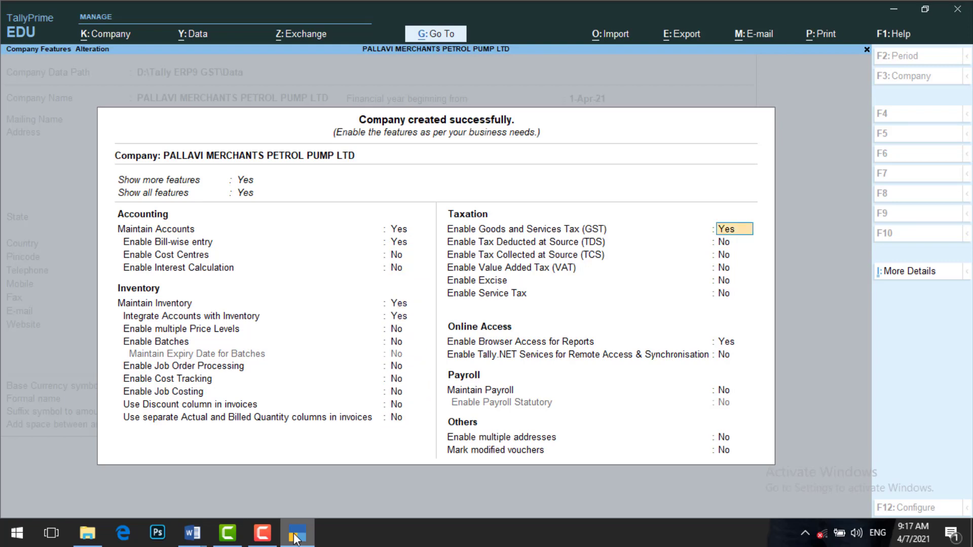
- Keep GST enabled and accept Andhra Pradesh, Regular registration and No for assessee of other territory in the GST details
key(Return)
key(Return)
key(Return)
key(Return)
key(Return)
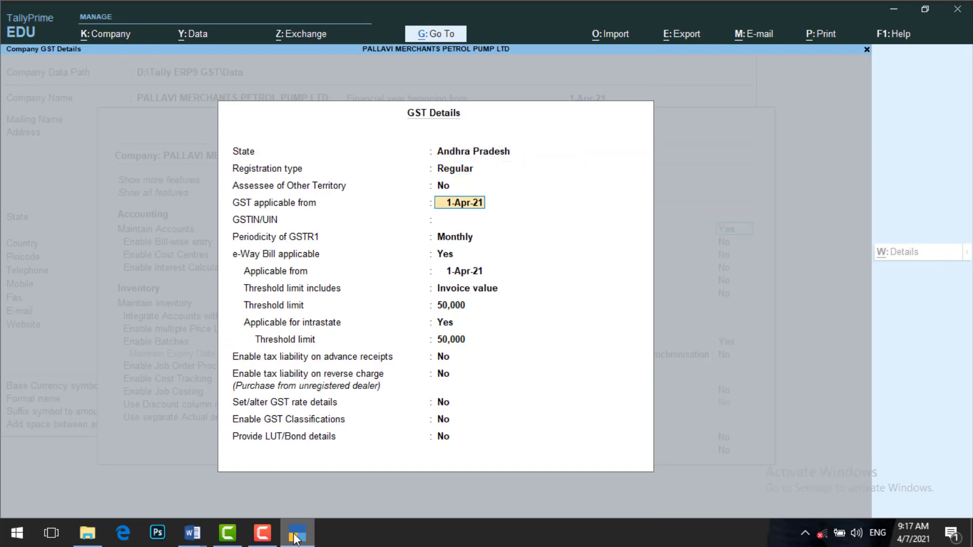
- Copy Pallavi Merchants' GSTIN from the Word exercise into the GSTIN/UIN field of the company's GST details in TallyPrime
click(296, 536)
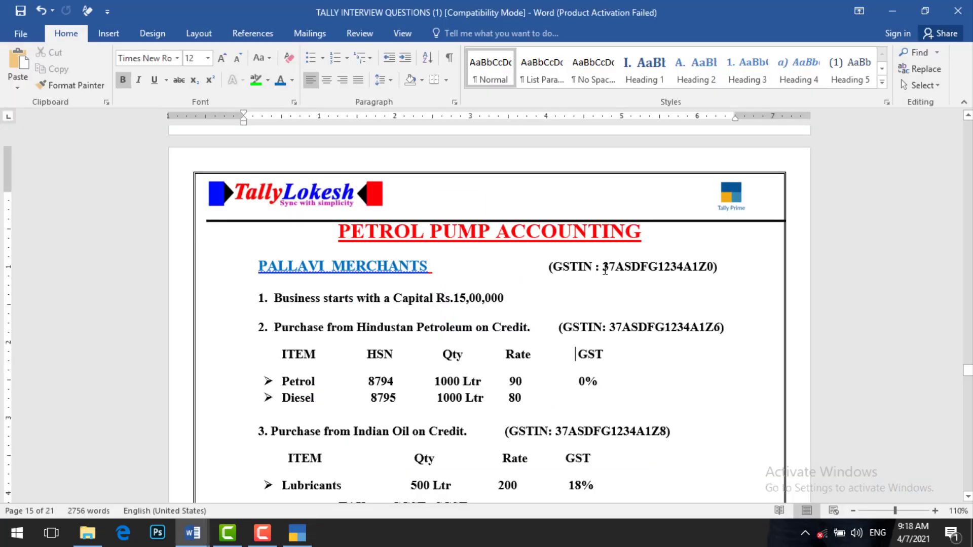
drag(604, 270, 714, 272)
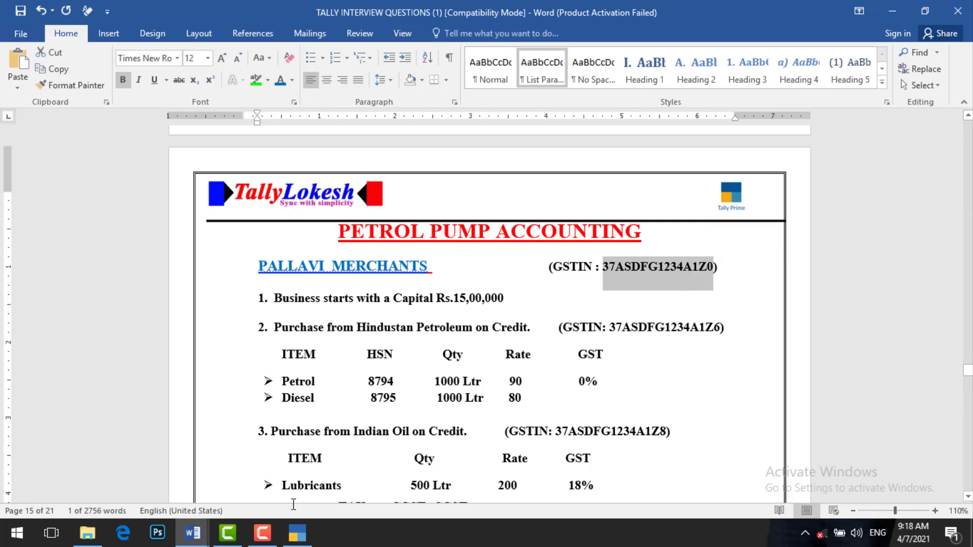
click(297, 535)
key(ctrl+alt+v)
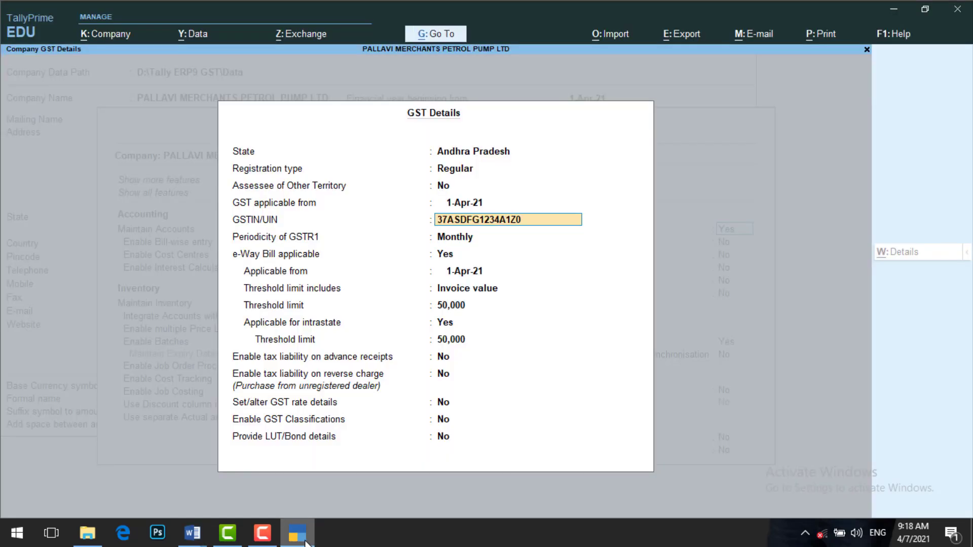
key(Return)
- Keep GSTR1 periodicity as Monthly, accept the remaining GST details and save the company features
key(Return)
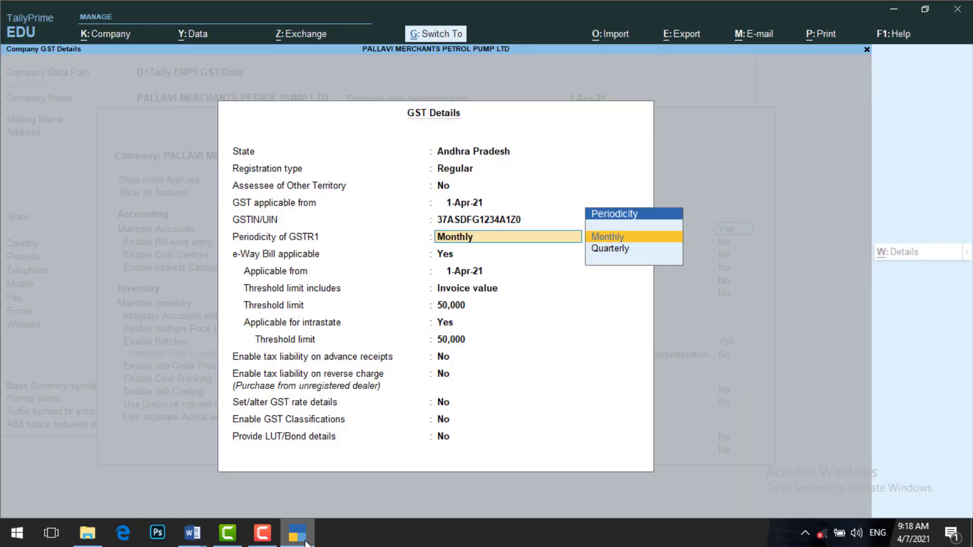
key(ctrl+a)
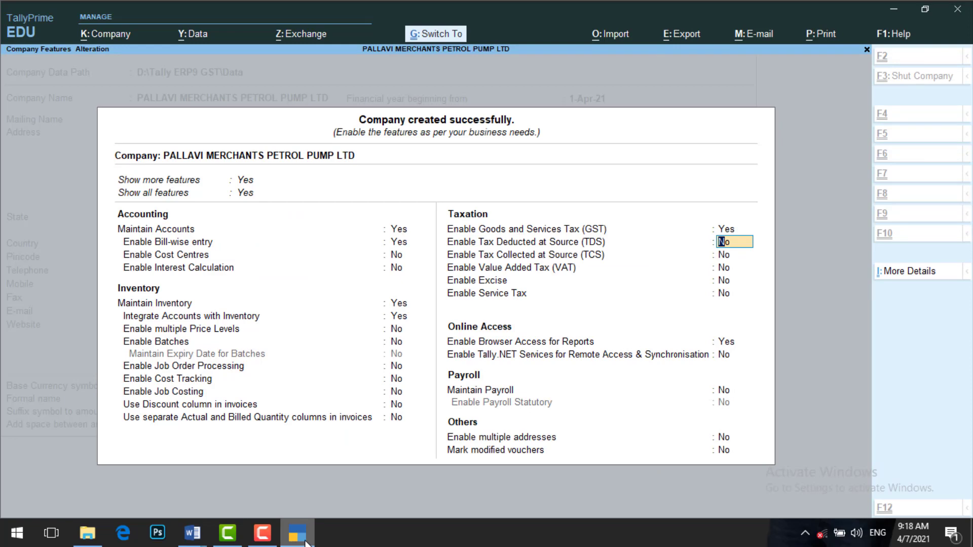
key(ctrl+a)
- Start a new ledger master named CAPITAL under the Capital Account group
key(Return)
key(Down)
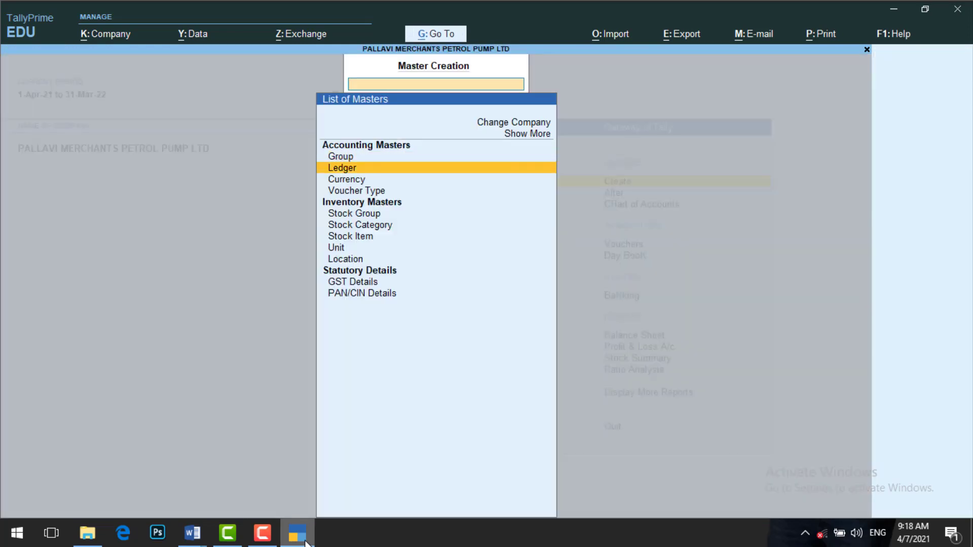
key(Return)
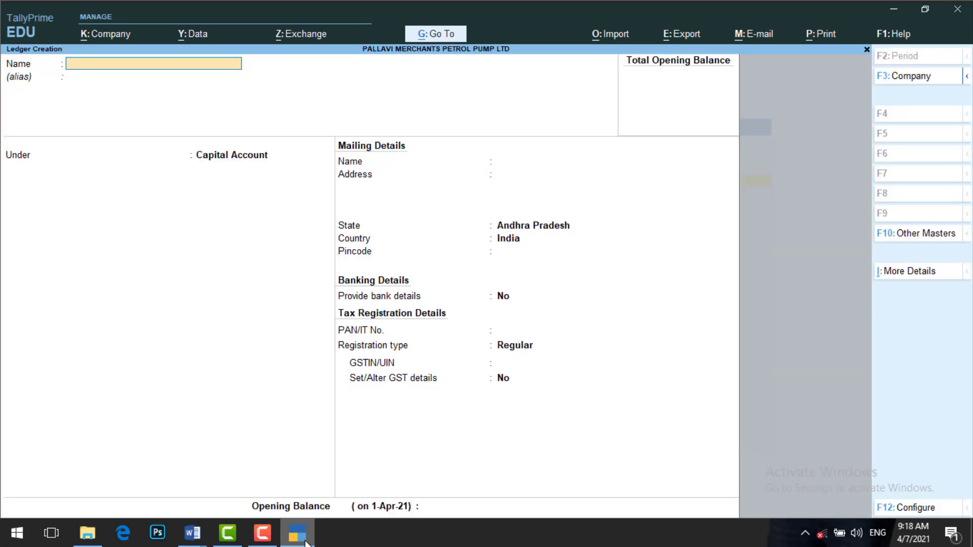
text(CAPITAL)
key(Return)
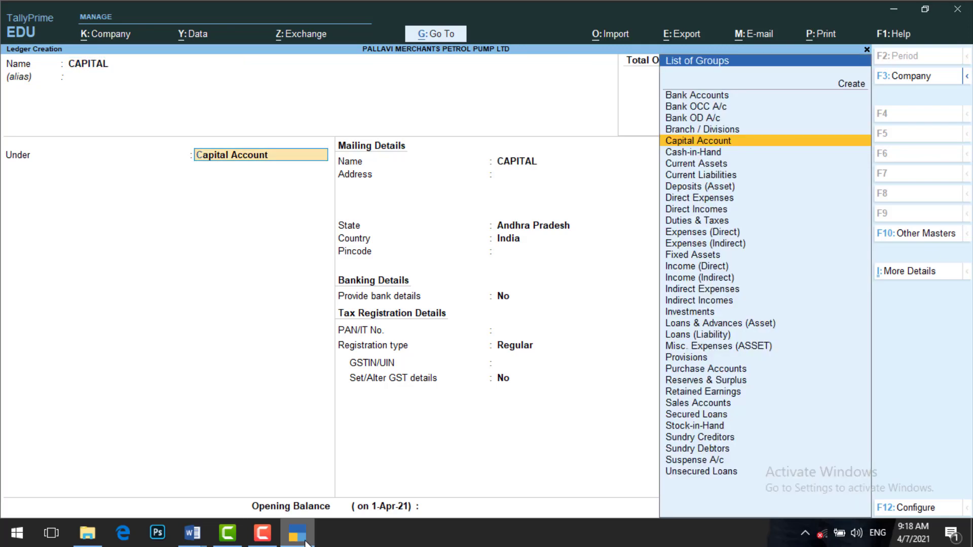
text(CA)
key(Return)
- Keep the default mailing, banking and tax registration details for the CAPITAL ledger and save it
key(Return)
key(Return)
key(Return)
key(Return)
key(Return)
key(Return)
key(Return)
key(Return)
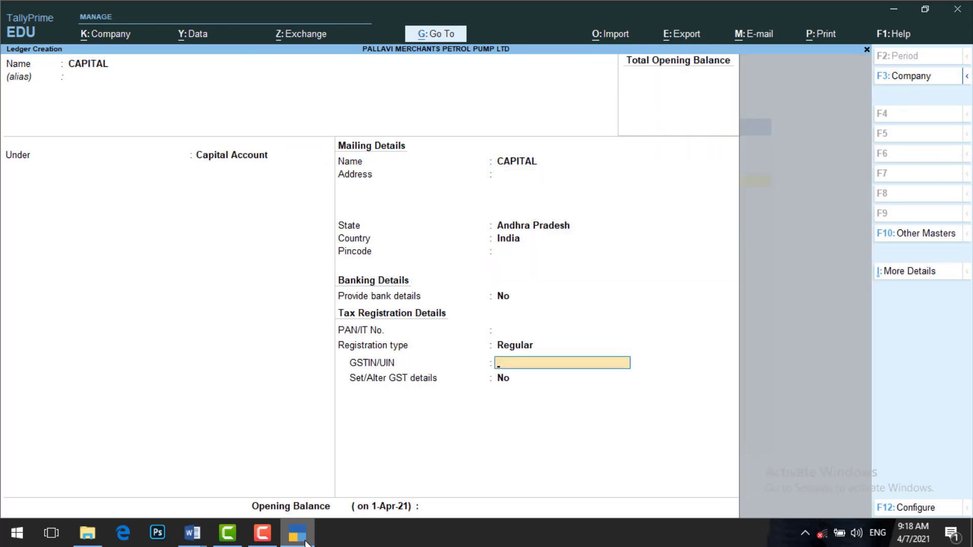
key(Return)
key(Return)
key(Return)
key(Return)
- Create a ledger named PURCHSE under Purchase Accounts with GST applicable and Goods as the type of supply
text(PURCHSE)
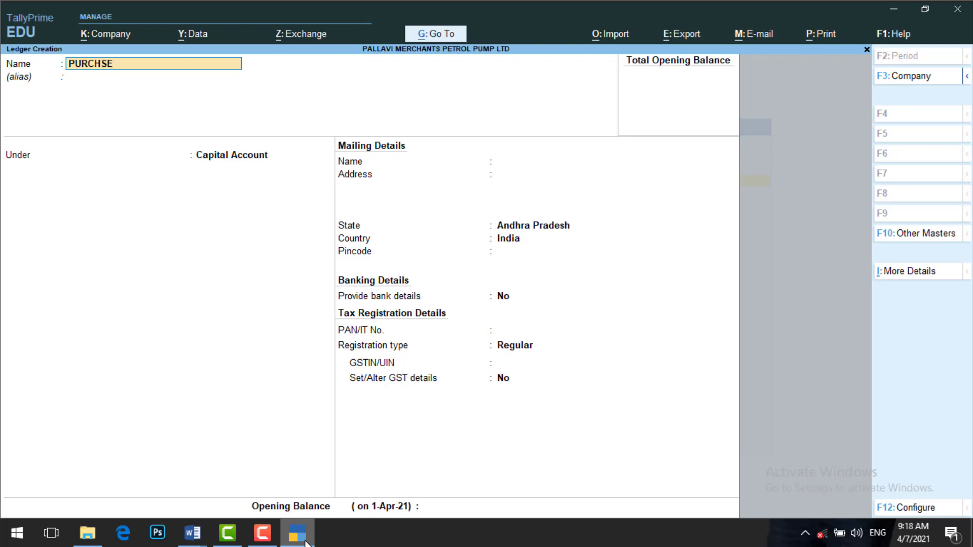
key(Return)
text(PU)
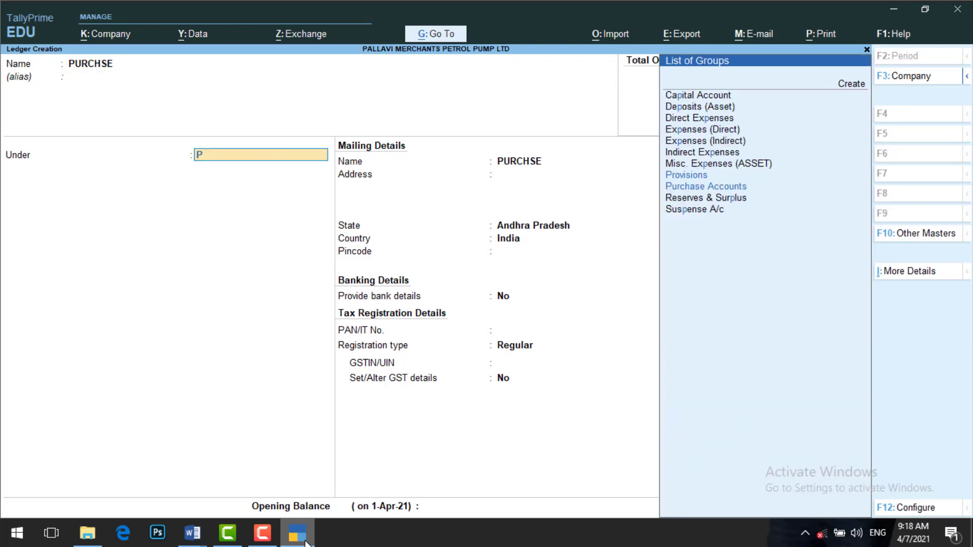
key(Return)
key(Return)
key(Return)
key(Return)
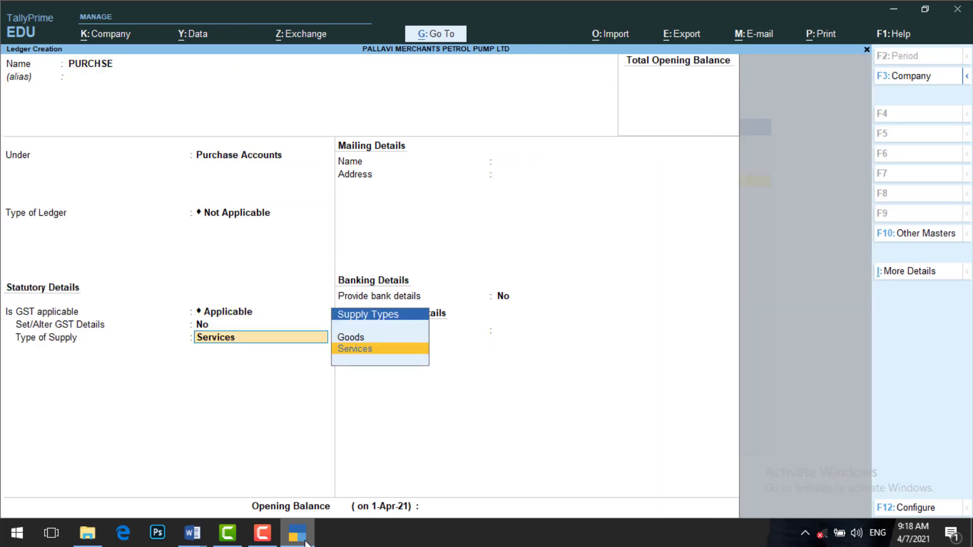
key(Up)
key(Return)
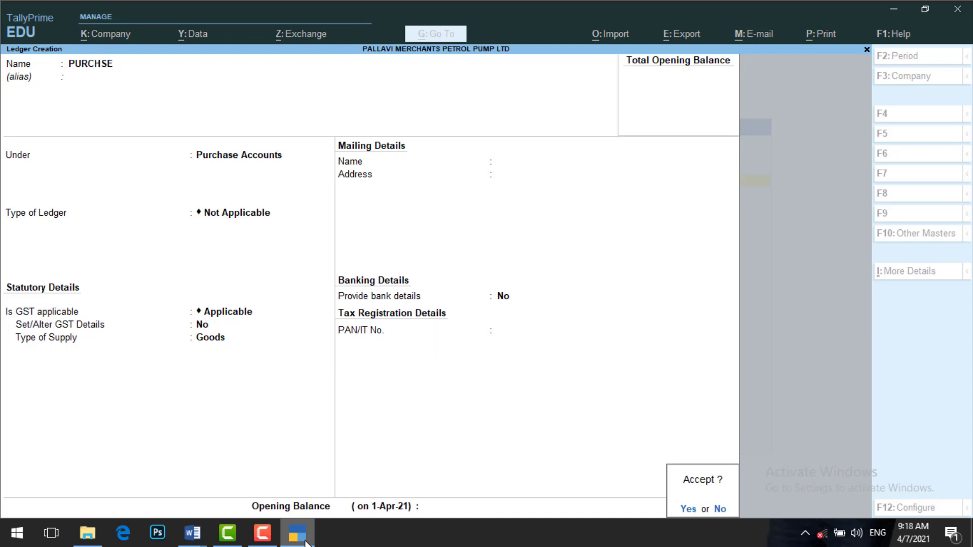
key(Return)
- Start a supplier ledger named HINDUSTAN PETROLEUM under the Sundry Creditors group
text(HINDU)
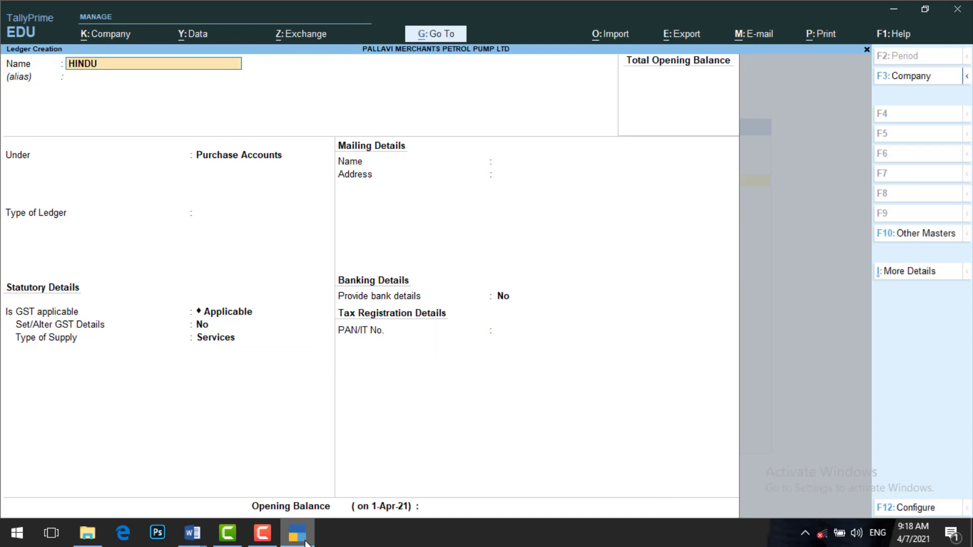
text(STAN)
key(Return)
key(Return)
text(SUN)
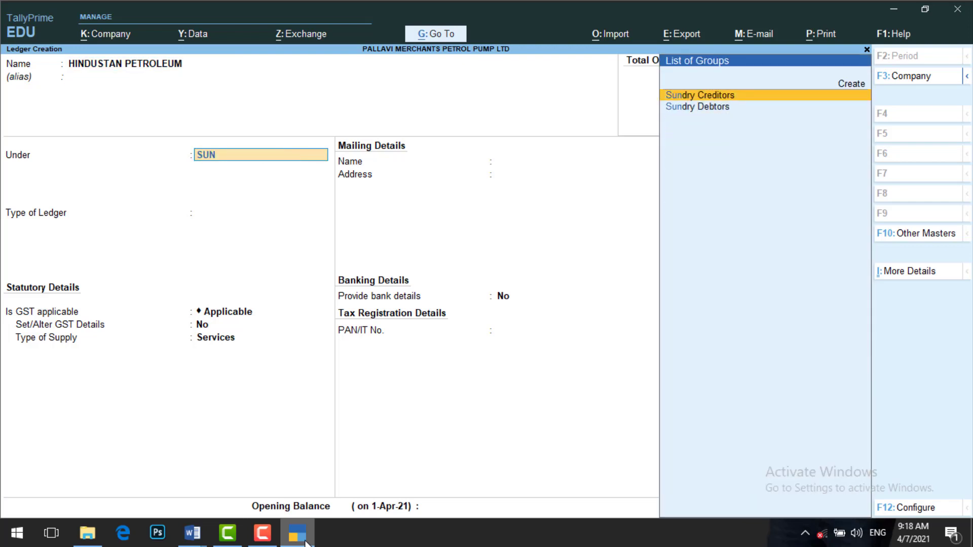
key(Return)
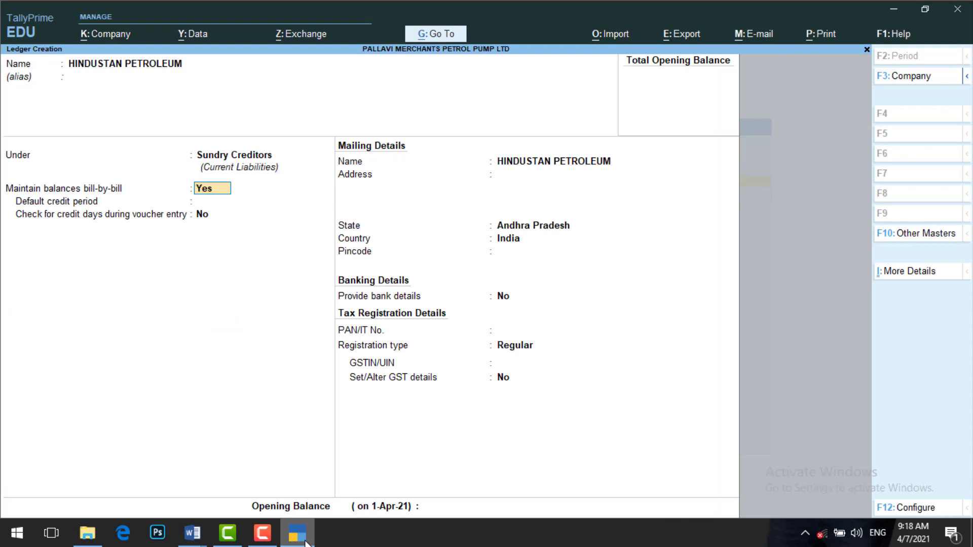
- Keep bill-by-bill balances and the default mailing and banking details for HINDUSTAN PETROLEUM, leaving credit period and address blank
key(Return)
key(Return)
key(Return)
key(Return)
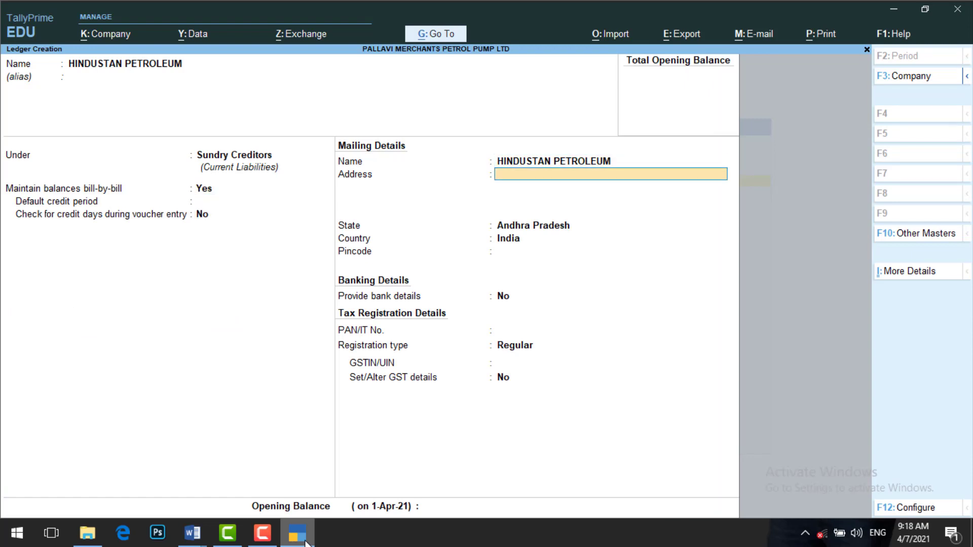
key(Return)
key(Return)
key(Return)
key(Return)
key(Return)
key(Return)
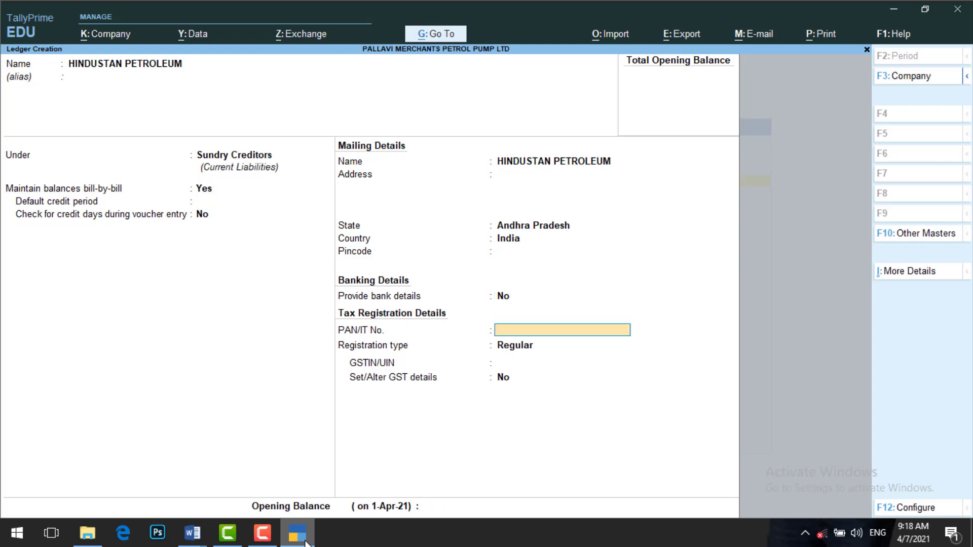
- Copy Hindustan Petroleum's GSTIN from the Word exercise into its TallyPrime ledger and save the ledger
click(305, 541)
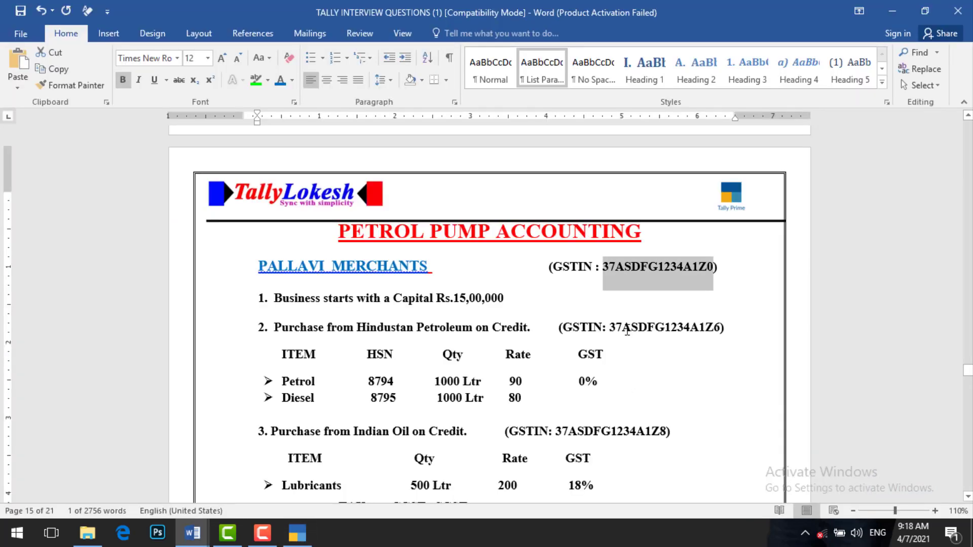
drag(627, 330, 721, 336)
key(ctrl+c)
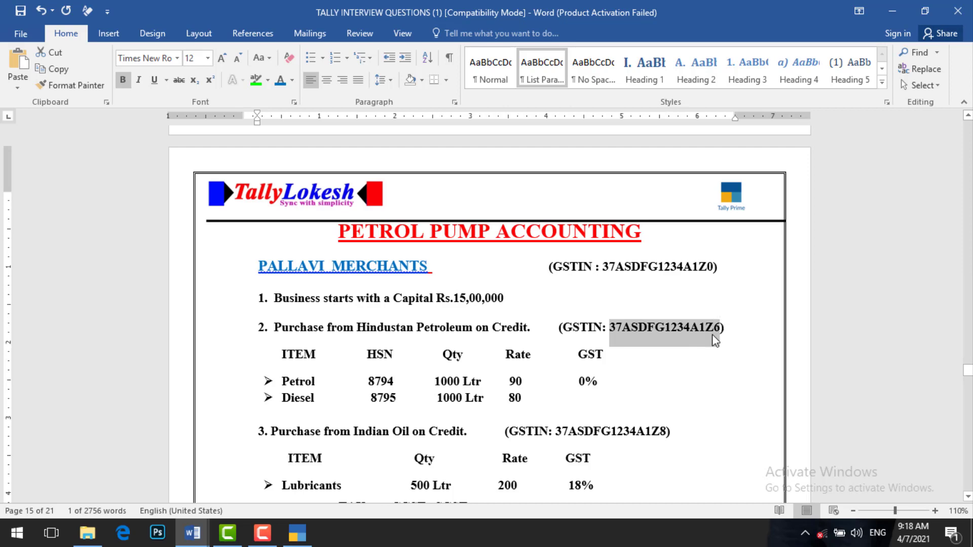
click(304, 540)
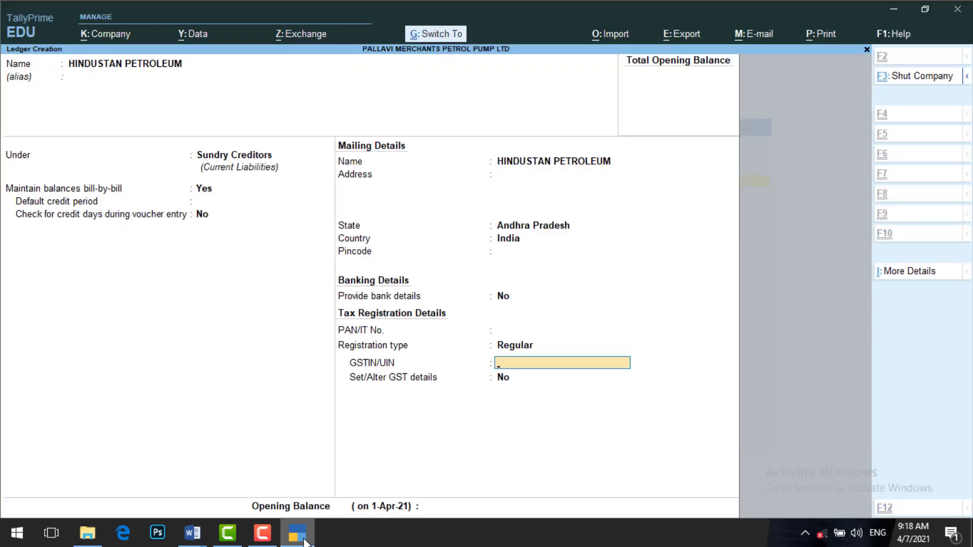
key(ctrl+v)
key(Return)
key(Return)
key(Return)
key(Return)
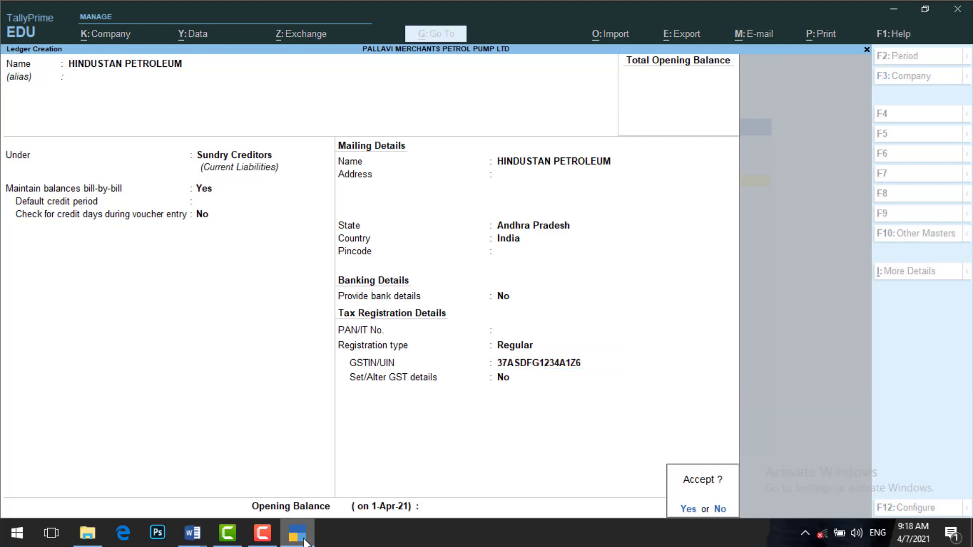
key(Return)
- Create a ledger named SALES under Sales Accounts with GST applicable and Goods as the type of supply
text(S)
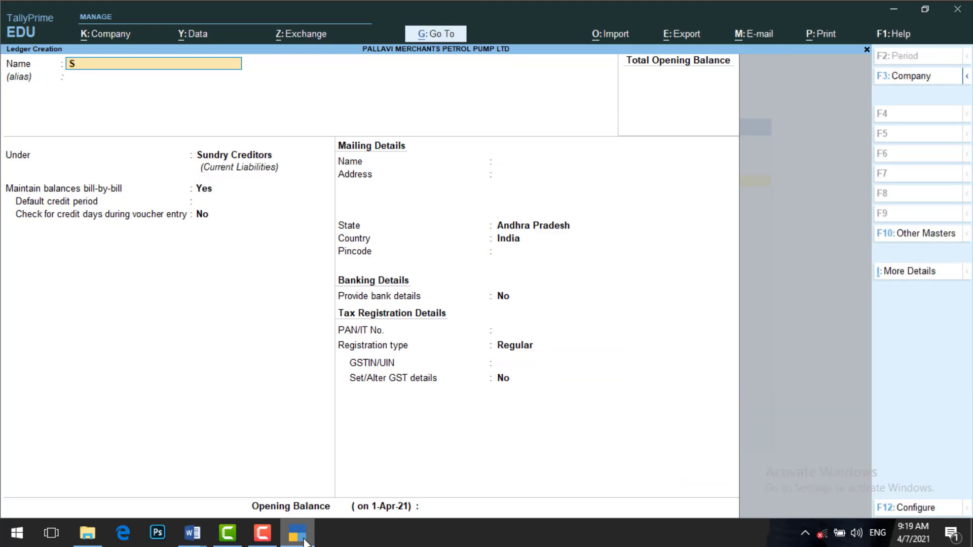
text(ALES)
key(Return)
key(Return)
text(SA)
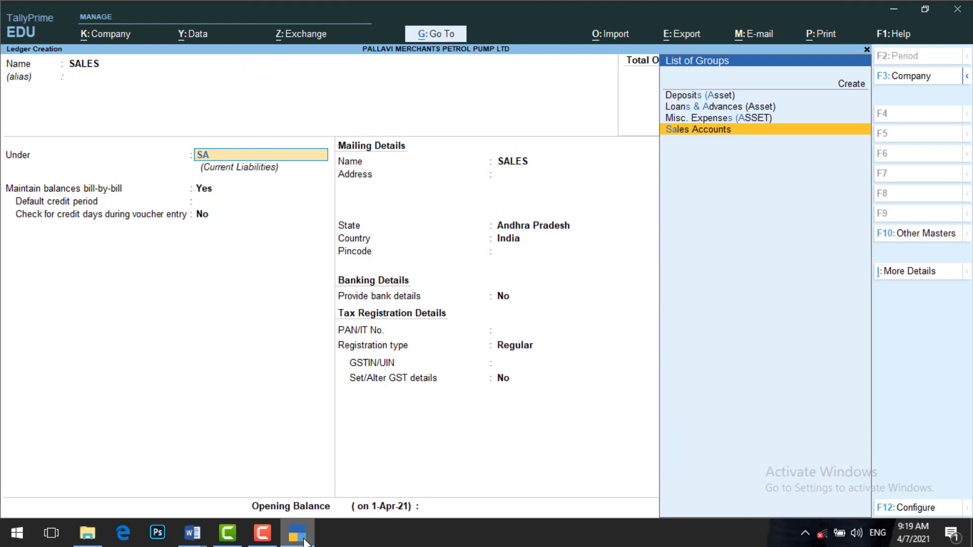
key(Return)
key(Return)
key(Return)
key(Return)
key(Return)
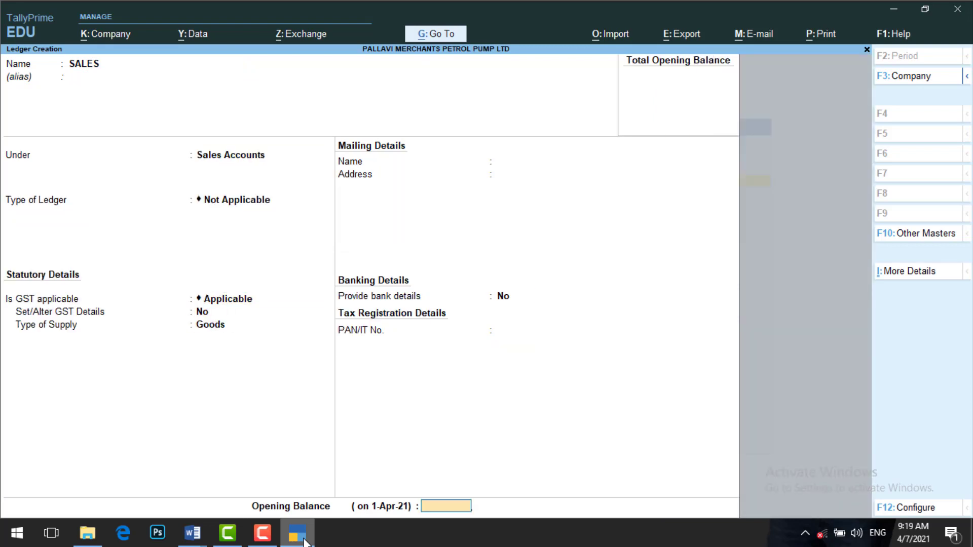
key(Return)
key(Return)
- Start a tax ledger named CGST under the Duties & Taxes group
text(C)
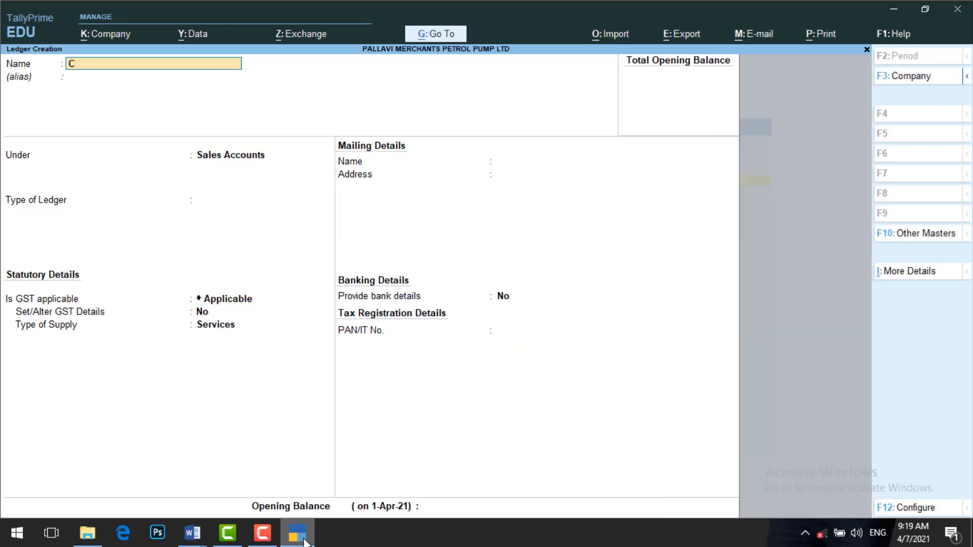
text(GST)
key(Return)
key(Return)
text(DU)
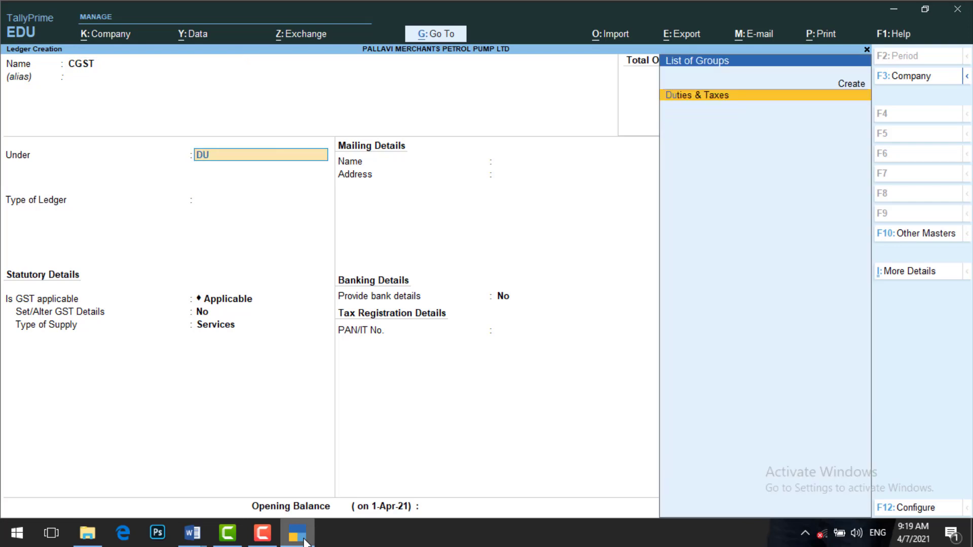
key(Return)
- Set the CGST ledger's duty type to GST and tax type to Central Tax, keep the remaining defaults and save it
key(Up)
key(Return)
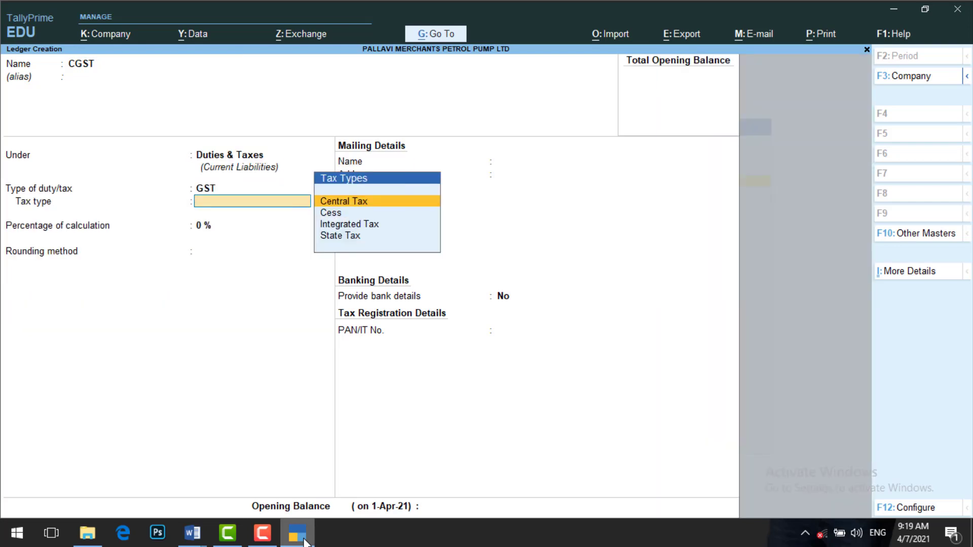
key(Return)
key(Return)
key(Return)
key(Return)
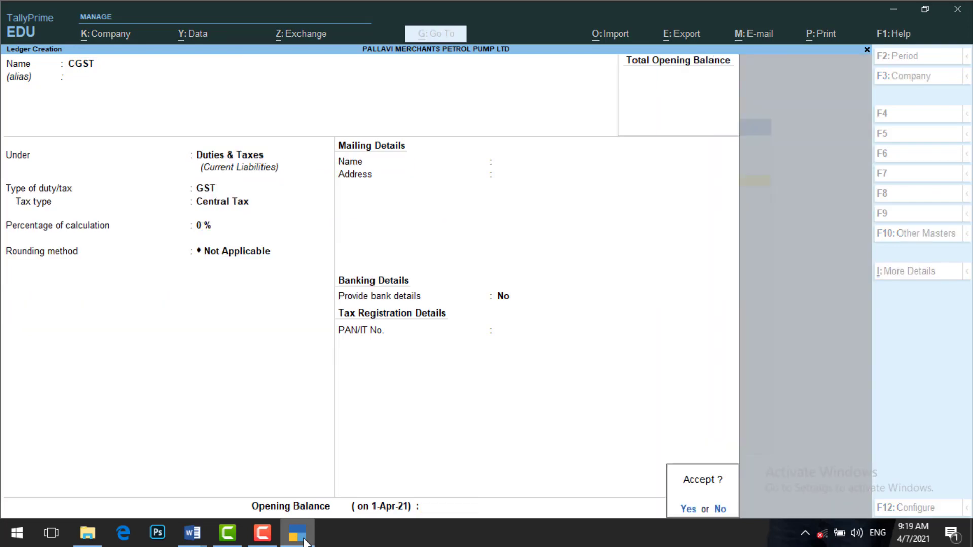
key(Return)
- Start a tax ledger named SGST under the Duties & Taxes group
text(SGST)
key(Return)
key(Return)
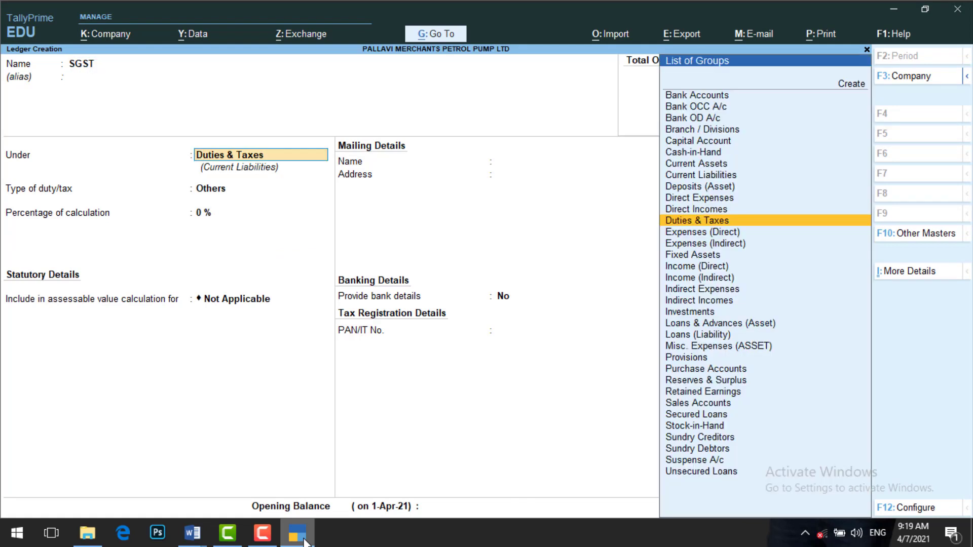
key(Return)
- Set the SGST ledger's duty type to GST and tax type to State Tax, keep the remaining defaults and save it
key(Up)
key(Return)
key(Down)
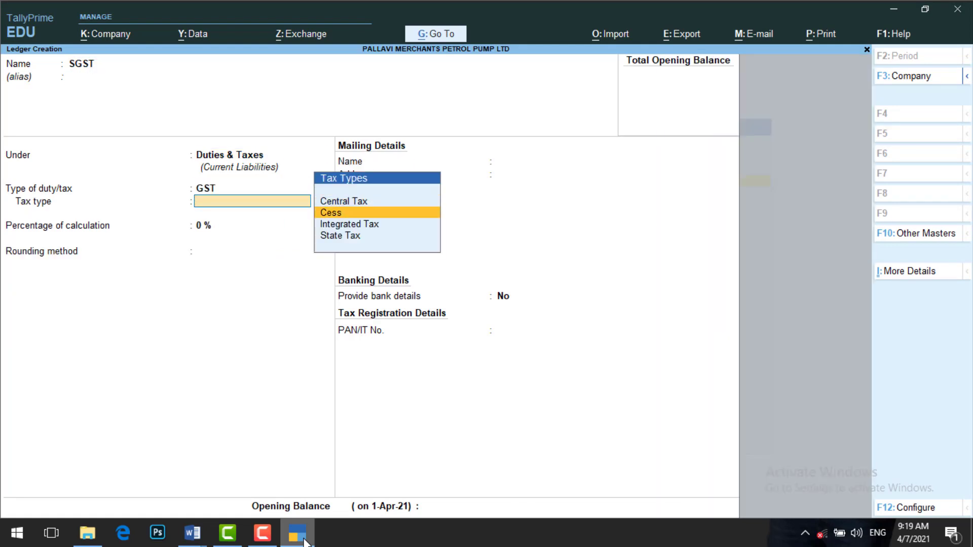
key(Down)
key(Down)
key(Return)
key(Return)
key(Return)
key(Return)
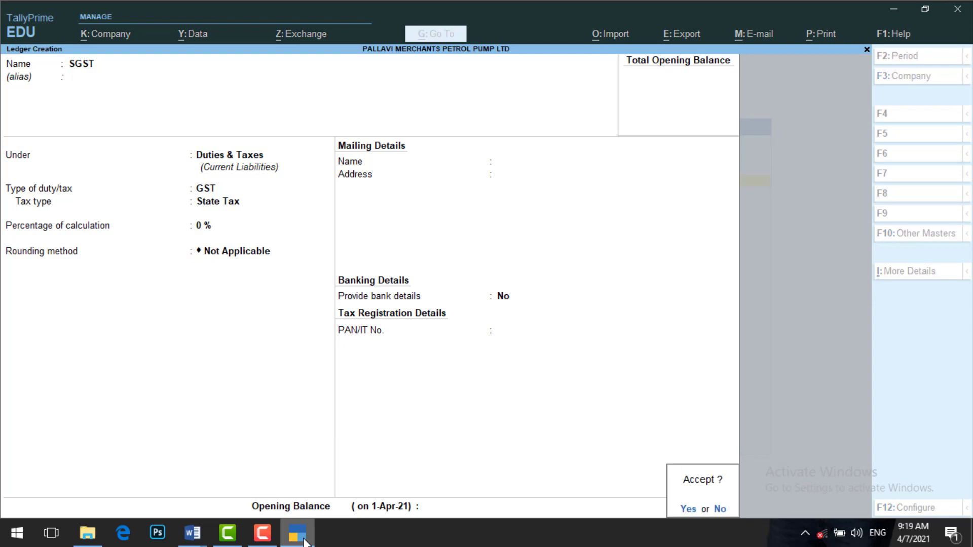
key(Return)
- Check the next purchase in the Word exercise and start a TallyPrime ledger named INDIAN OIL under the Sundry Creditors group
click(304, 542)
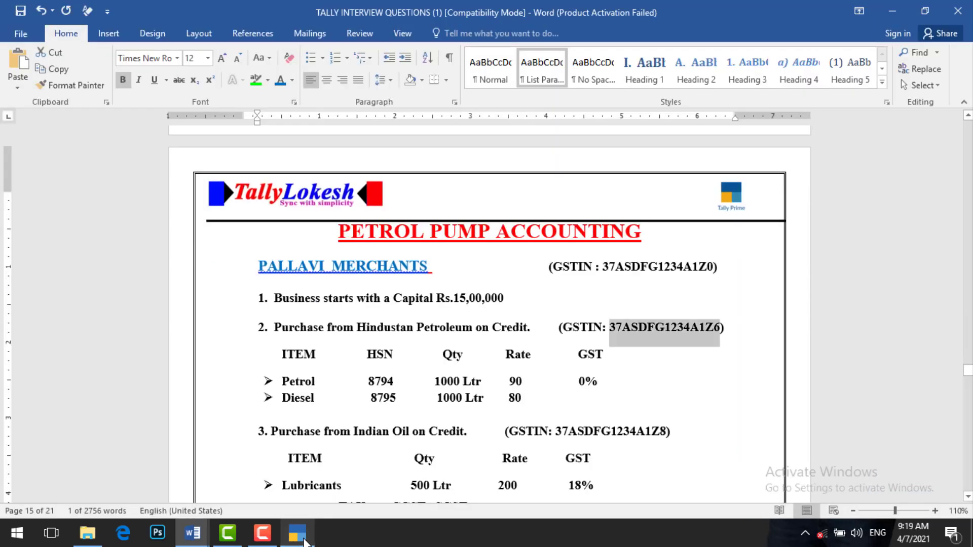
click(304, 541)
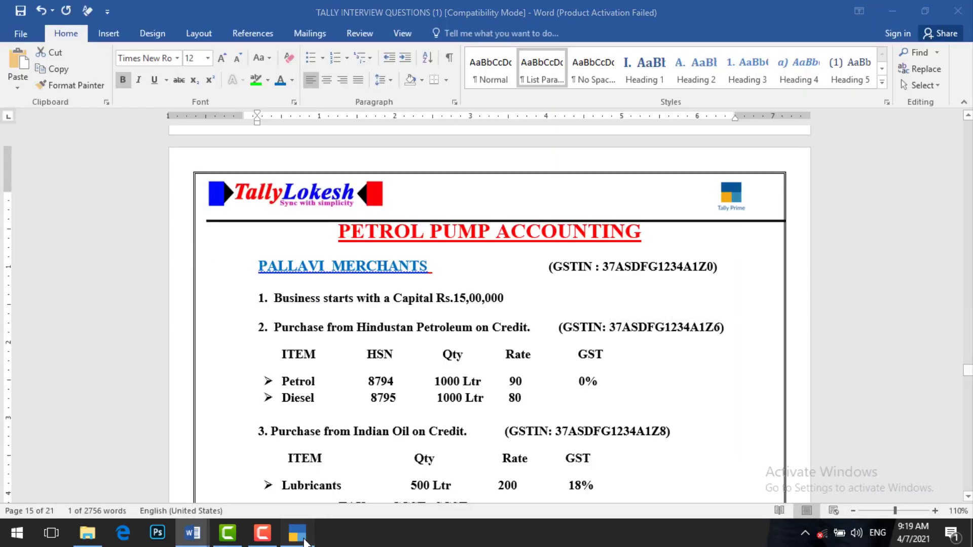
text(INDIAN O)
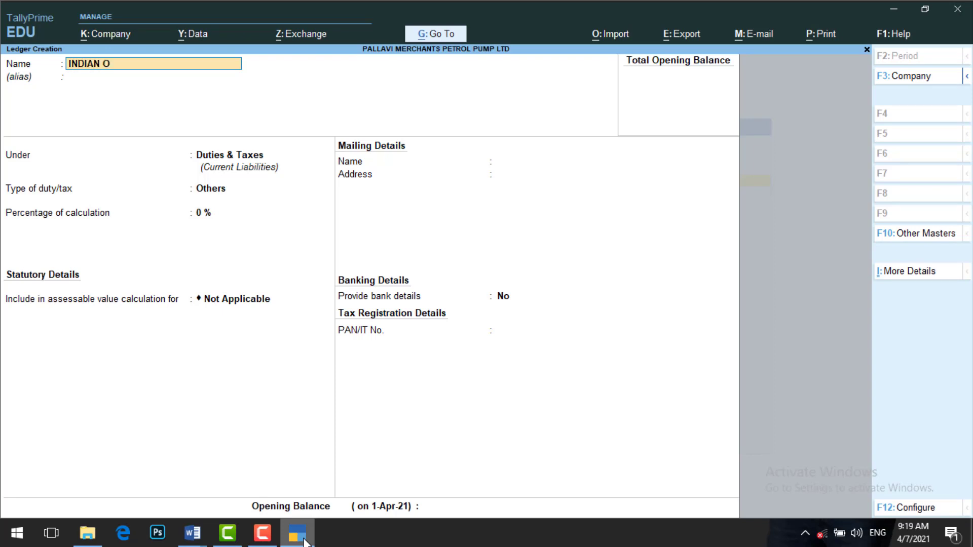
key(Return)
key(Return)
text(SUN)
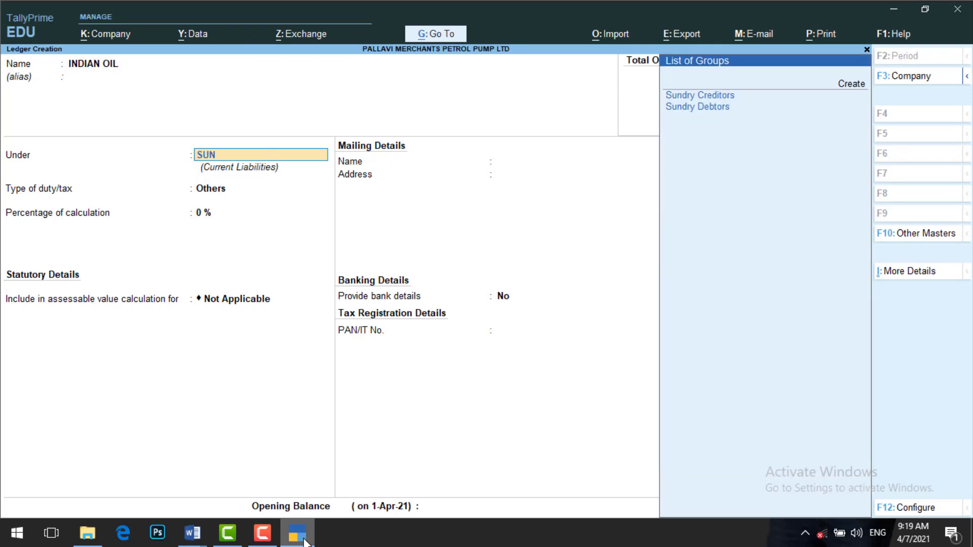
key(Return)
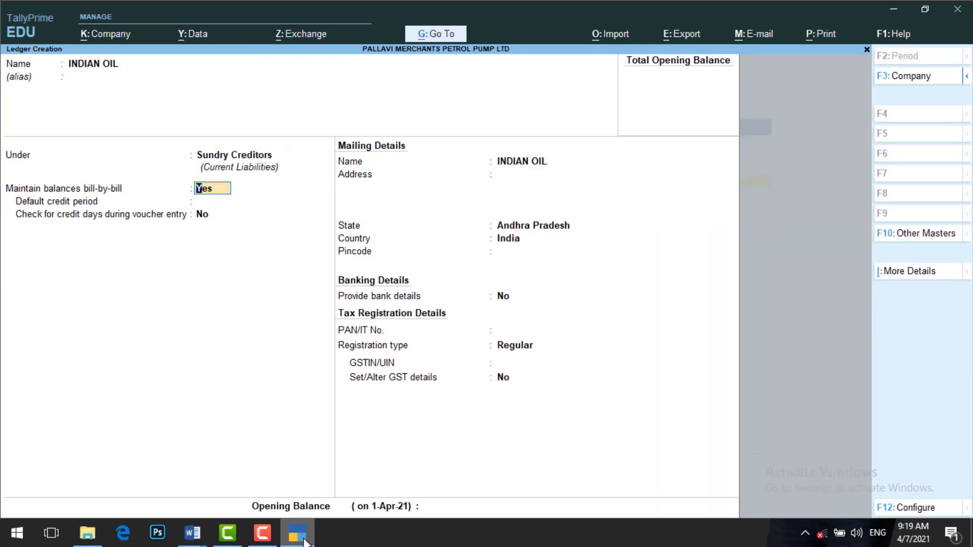
- Keep the INDIAN OIL ledger's default bill-by-bill, mailing and bank settings, with the registration type Regular
key(Return)
key(Return)
key(Return)
key(Return)
key(Return)
key(Return)
key(Return)
key(Return)
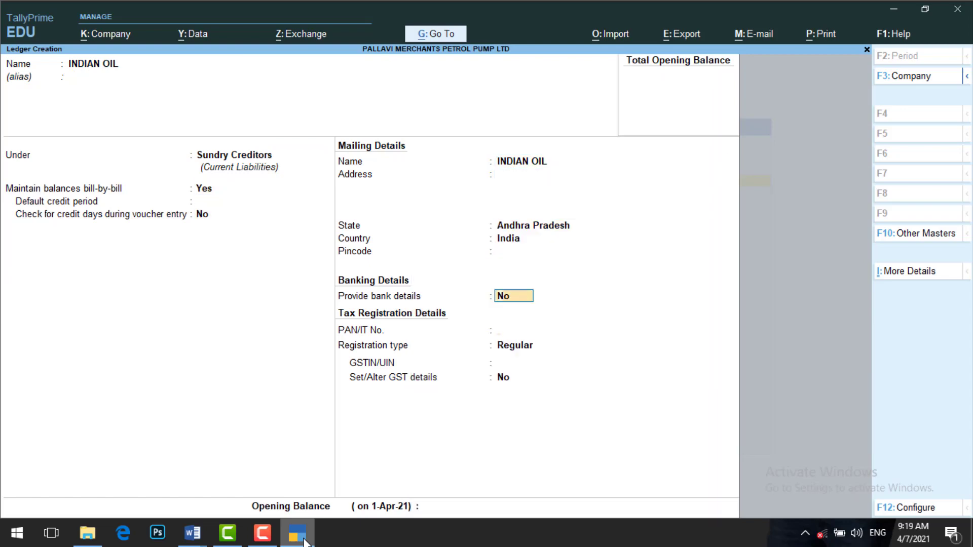
key(Return)
key(Return)
key(Return)
- Copy Indian Oil's GSTIN from the Word exercise into the TallyPrime ledger and save the ledger
click(306, 543)
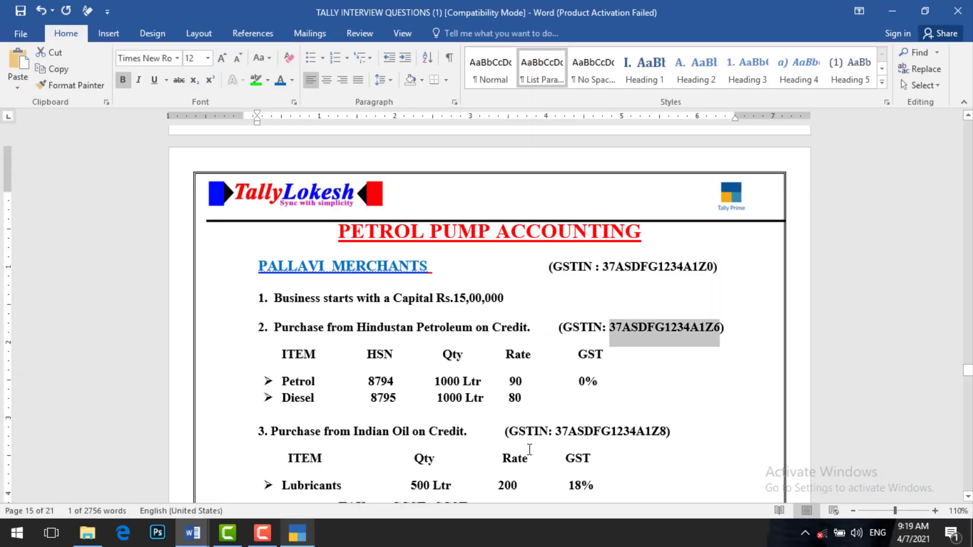
drag(557, 433, 667, 431)
key(ctrl+c)
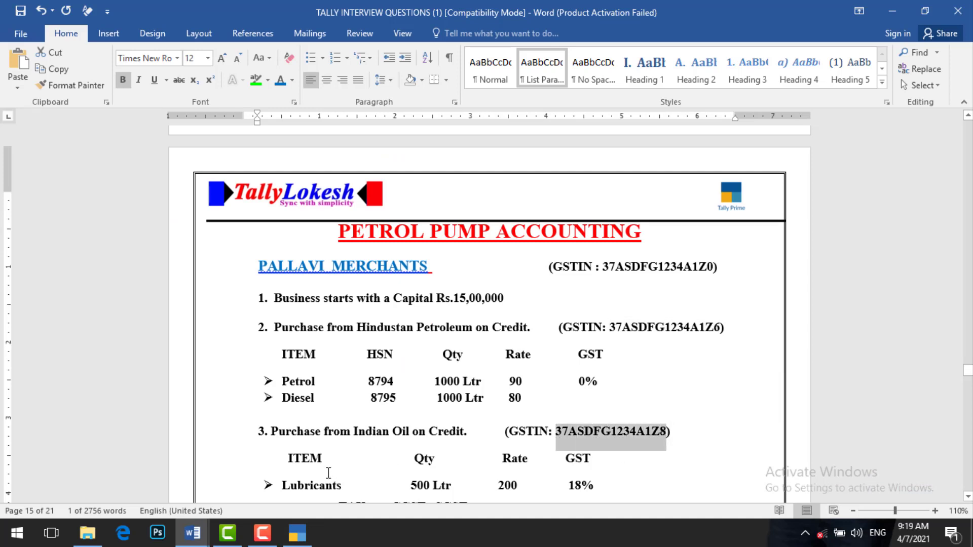
click(308, 540)
key(ctrl+v)
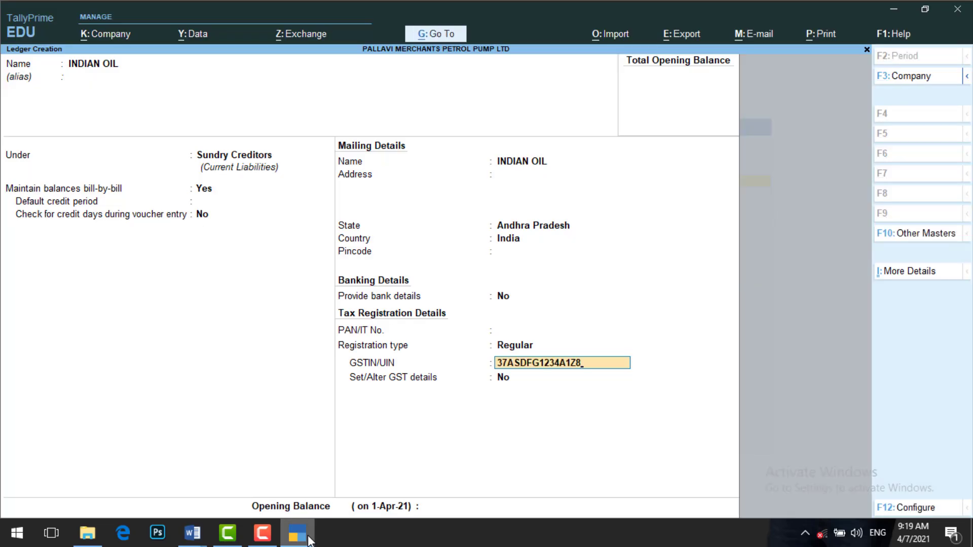
key(Return)
key(Return)
key(Return)
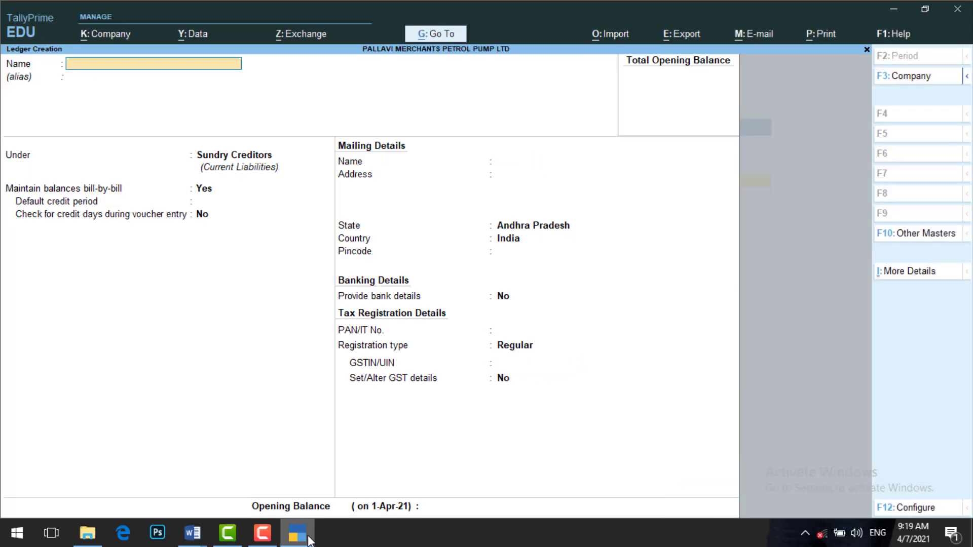
- Find the first credit sale in the Word exercise and start a TallyPrime ledger named ARUJUN TRAVELS under the Sundry Debtors group
click(307, 540)
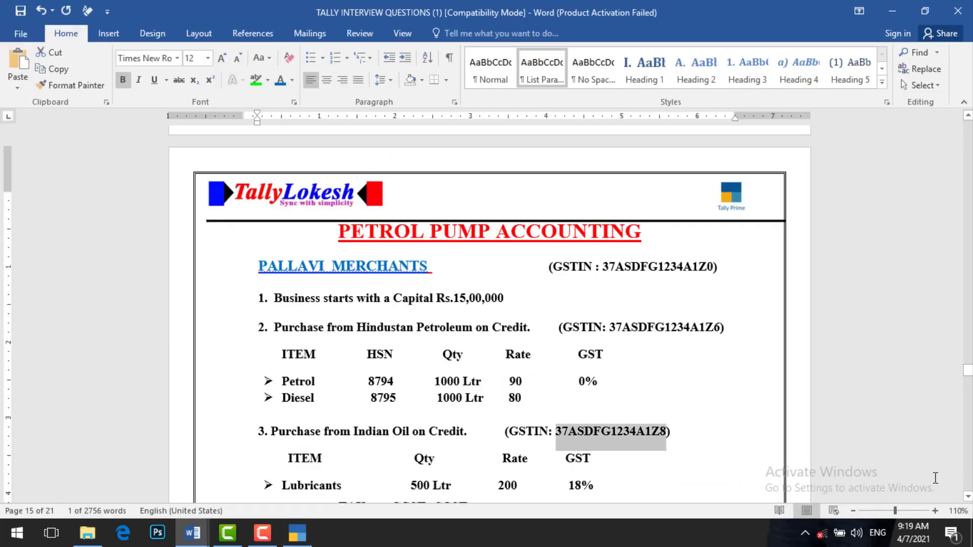
scroll(968, 494, down, 3)
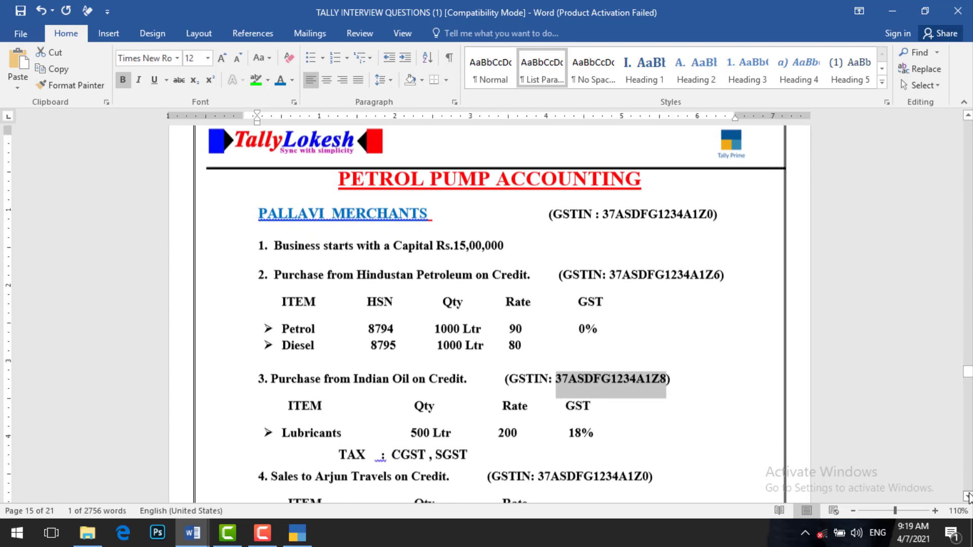
scroll(968, 497, down, 5)
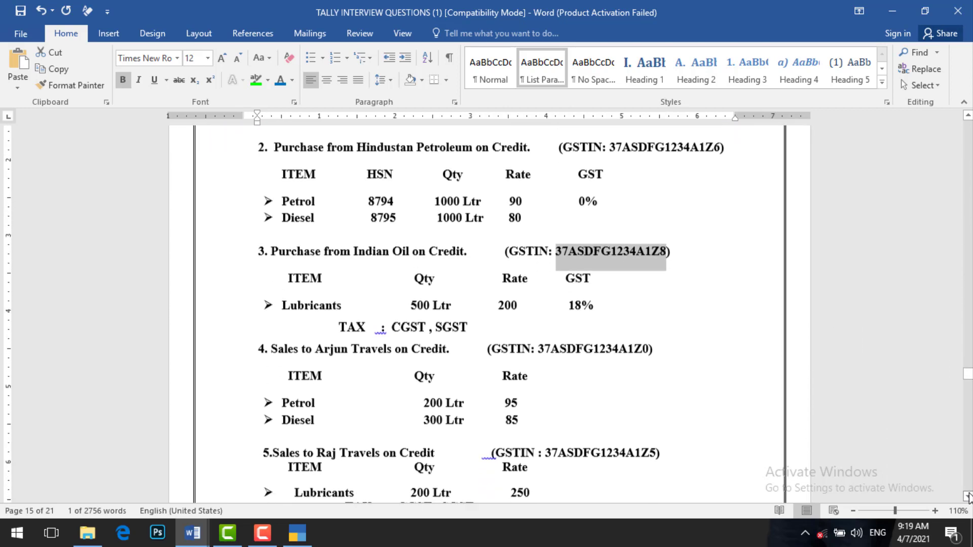
scroll(968, 497, down, 1)
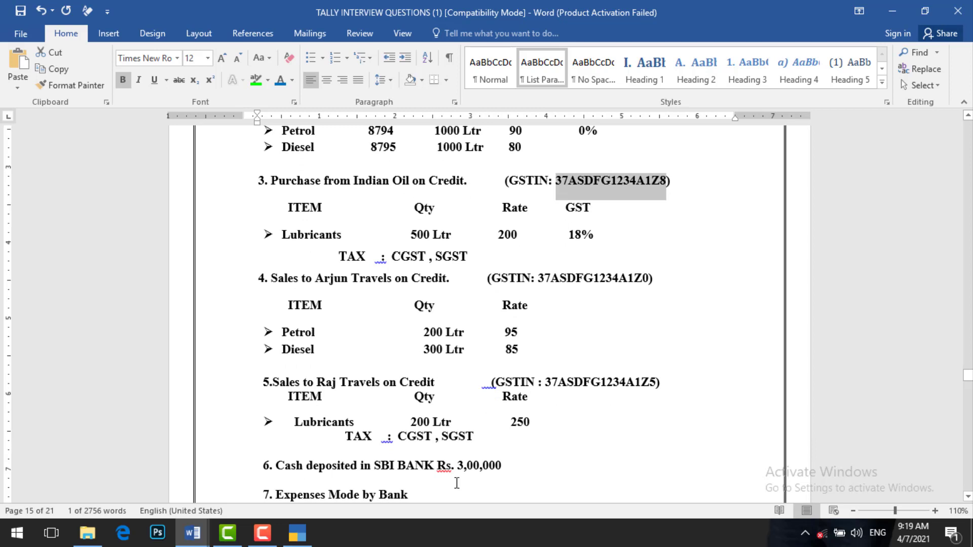
click(307, 537)
text(ARUJU)
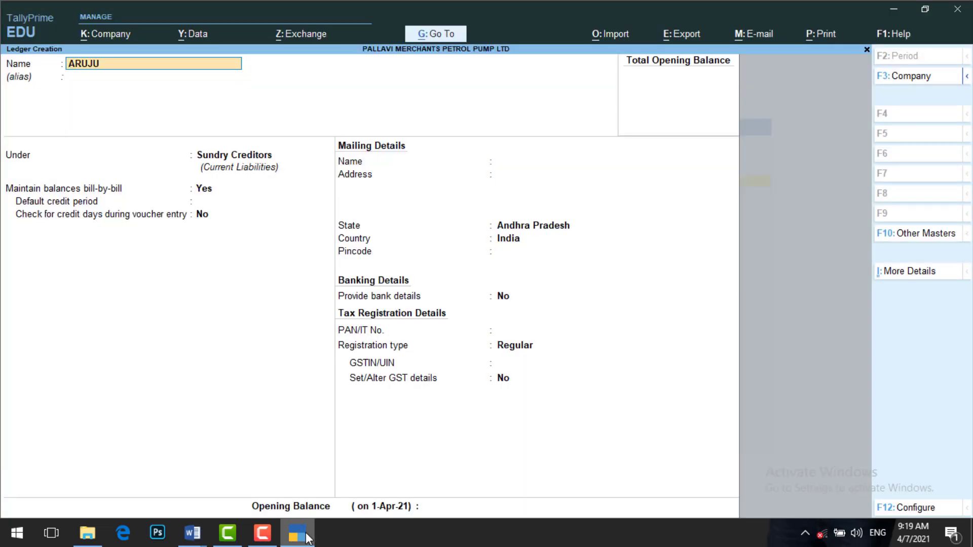
text(N TRAVELS)
key(Return)
key(Return)
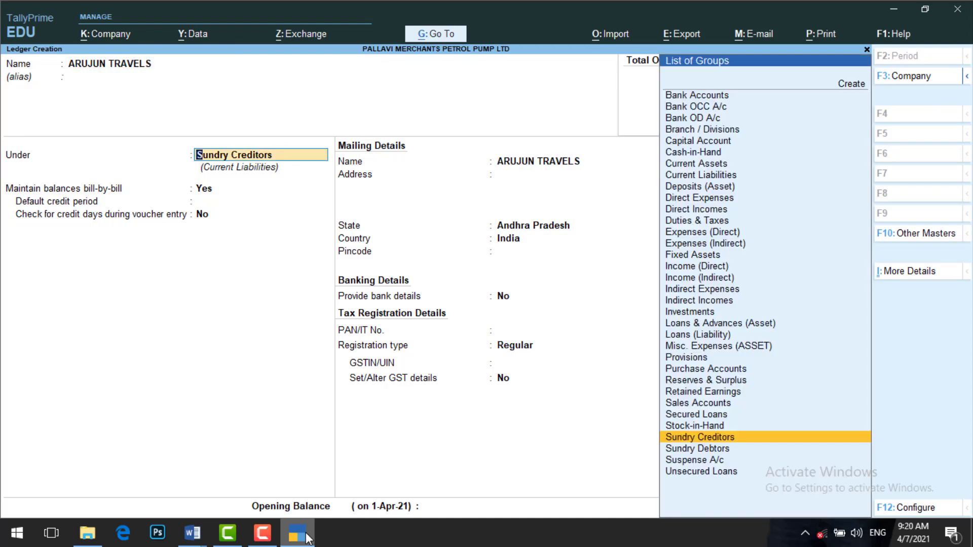
text(sun)
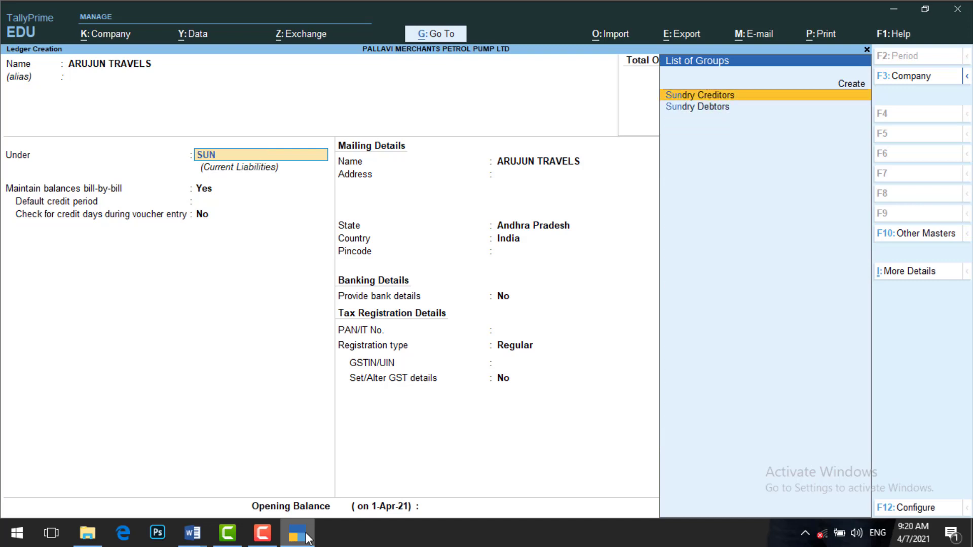
key(Down)
key(Return)
- Keep the ARUJUN TRAVELS ledger's default bill-by-bill, mailing and bank settings, with the registration type Regular
key(Return)
key(Return)
key(Return)
key(Return)
key(Return)
key(Return)
key(Return)
key(Return)
key(Return)
key(Return)
key(Return)
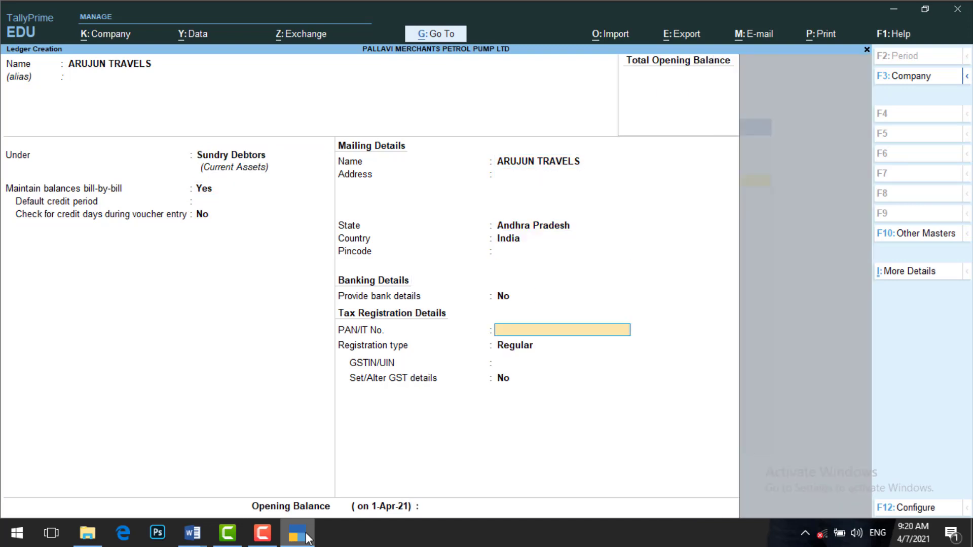
- Copy Arjun Travels' GSTIN from the Word exercise into the TallyPrime ledger and save the ledger
click(308, 538)
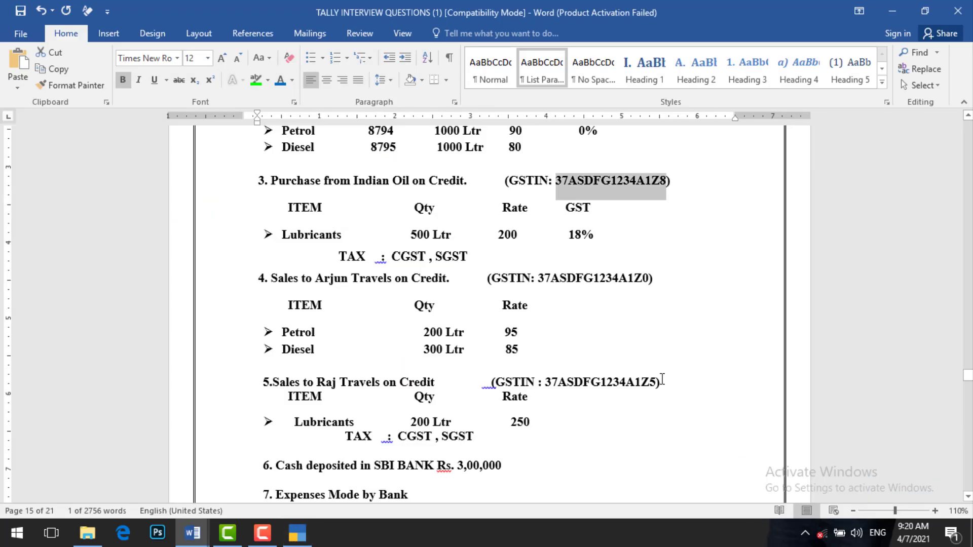
drag(546, 384, 655, 386)
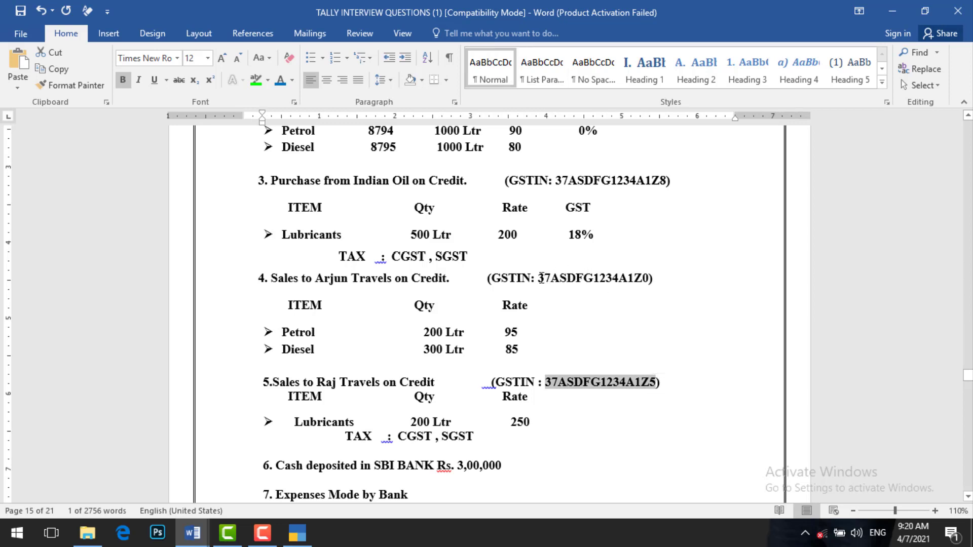
drag(541, 278, 650, 279)
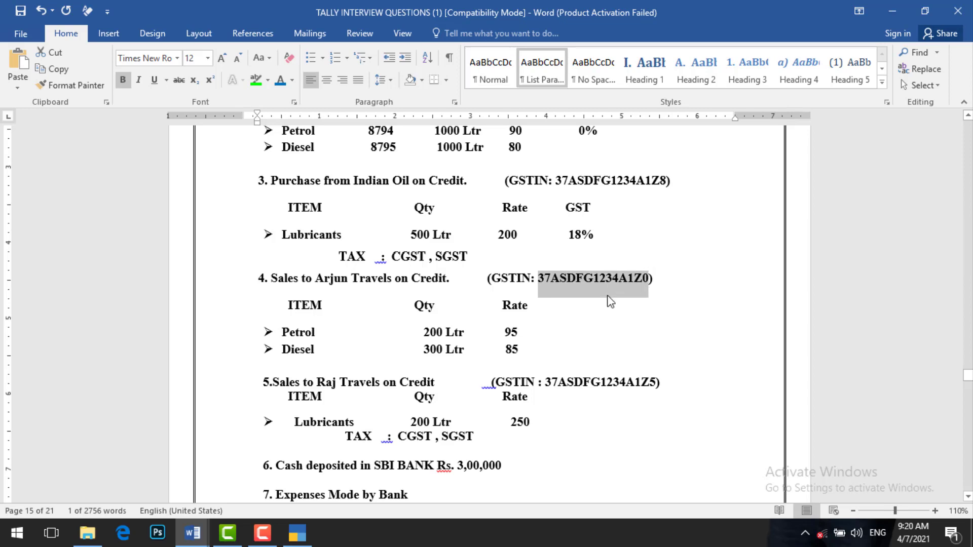
click(297, 533)
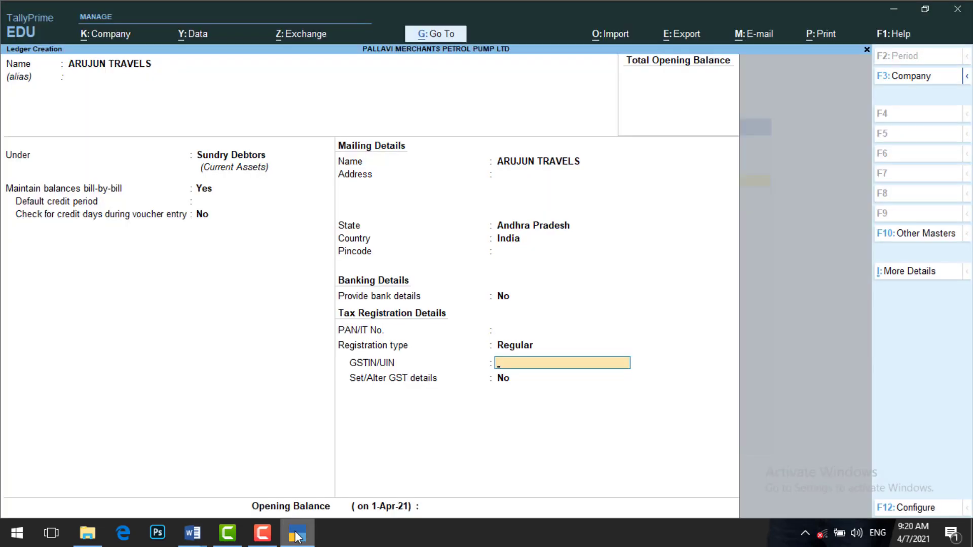
key(ctrl+alt+v)
key(Return)
key(Return)
key(Return)
key(Return)
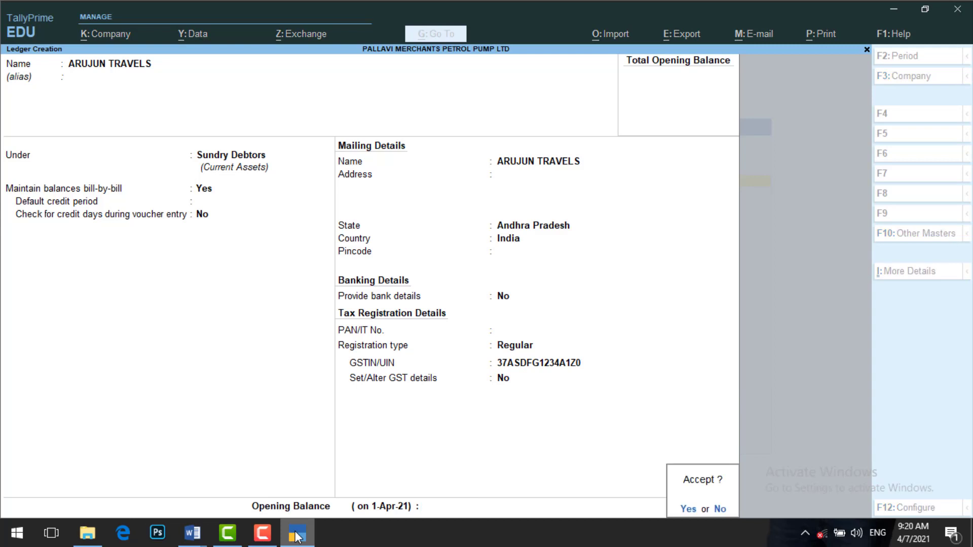
key(Return)
- Start a ledger named RAJ TRAVELS under Sundry Debtors, keeping the default billing, mailing and bank settings and the Regular registration type
text(RAJ)
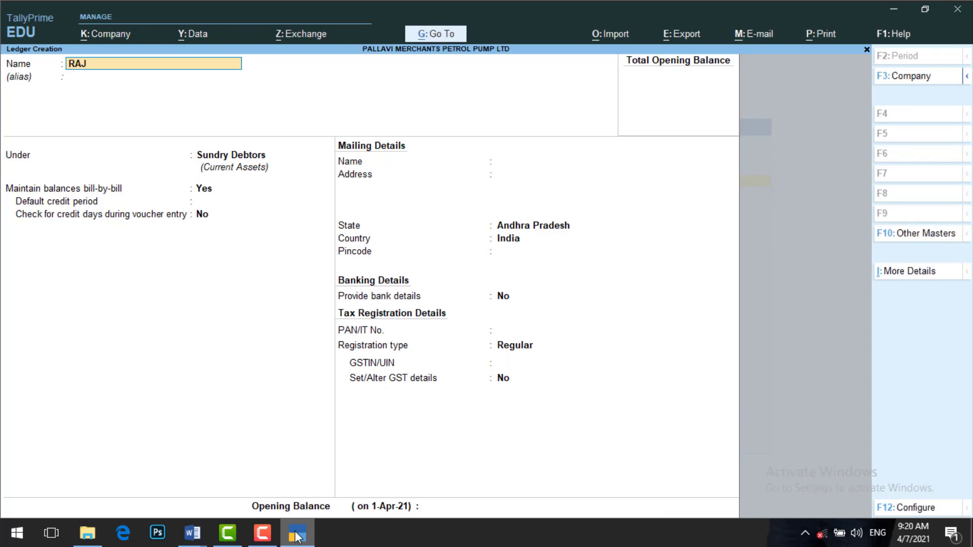
text( TRAVEL)
key(Return)
key(Return)
key(Return)
key(Return)
key(Return)
key(Return)
key(Return)
key(Return)
key(Return)
key(Return)
key(Return)
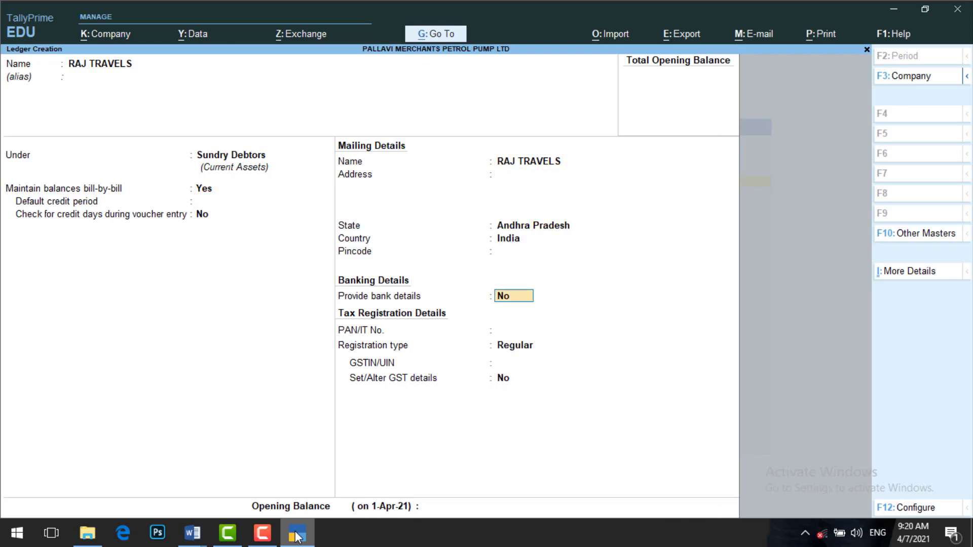
key(Return)
key(Return)
key(Return)
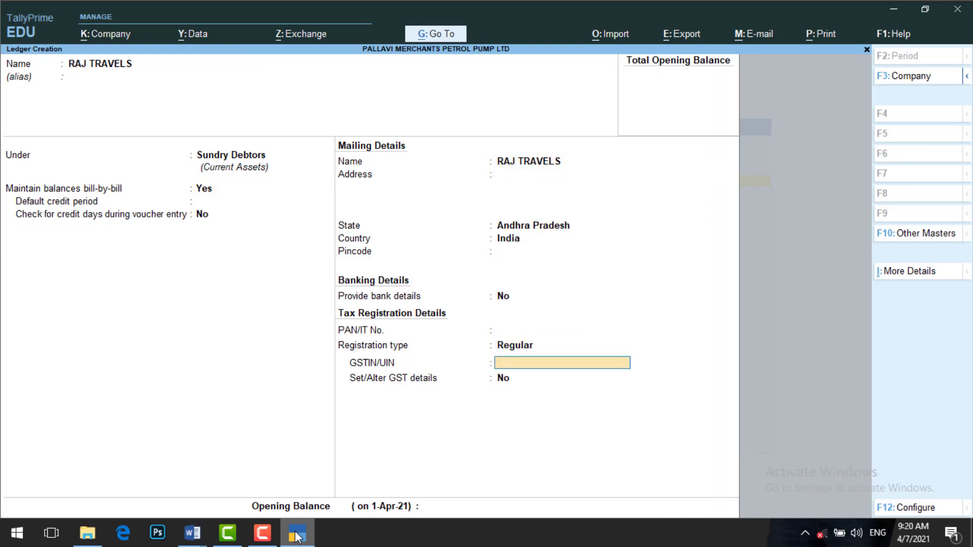
- Paste the copied GSTIN into the RAJ TRAVELS ledger, correct its last digit to match the Word exercise and save the ledger
click(297, 534)
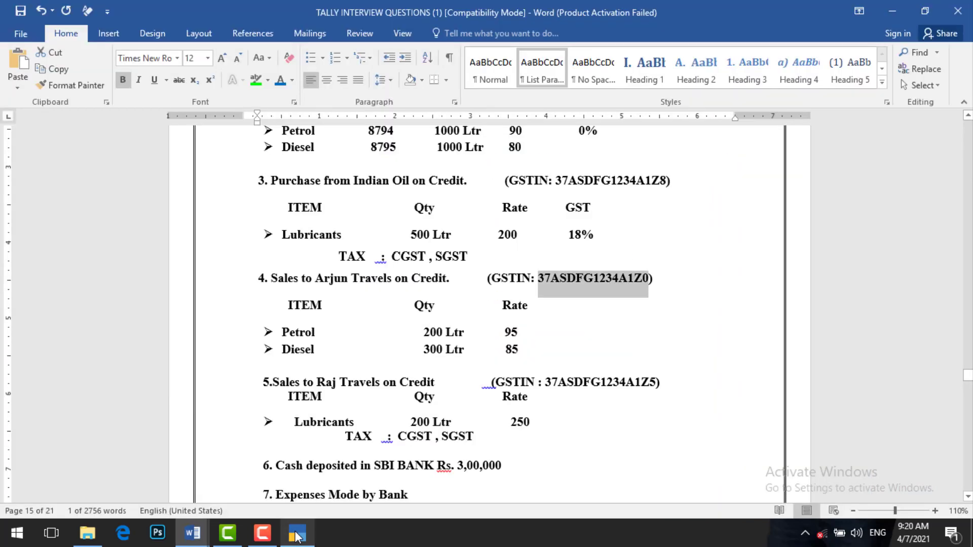
click(296, 533)
key(ctrl+alt+v)
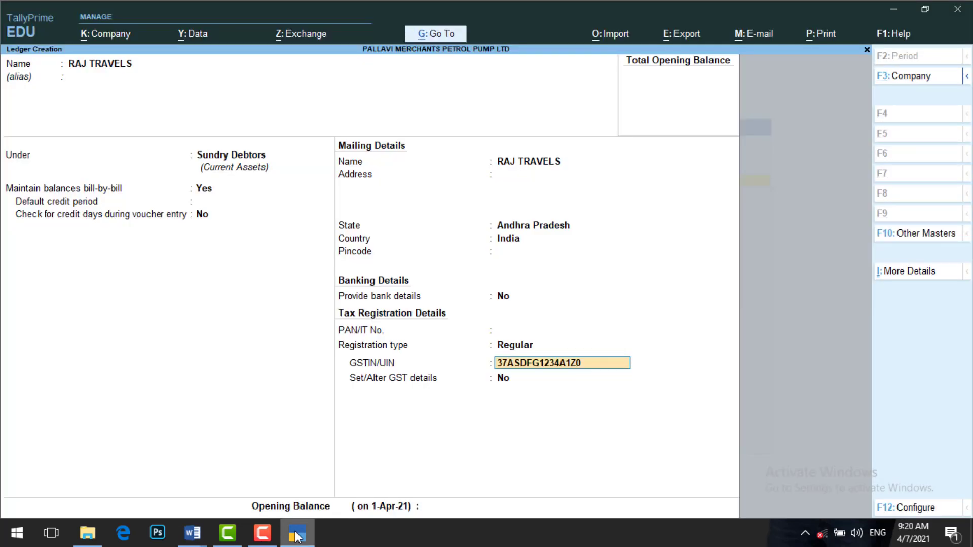
key(ctrl)
key(BackSpace)
text(5)
key(Return)
key(ctrl)
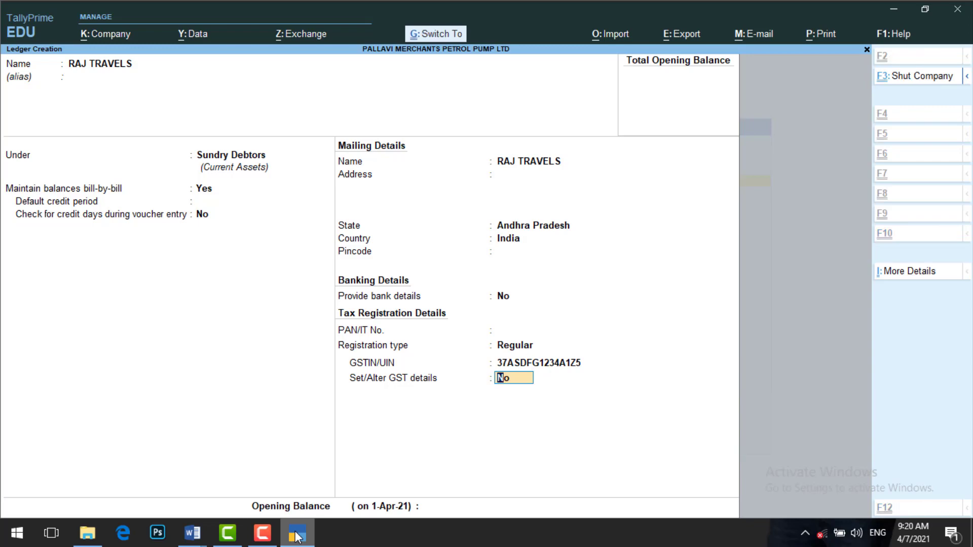
key(ctrl+a)
- Read the remaining bank and expense transactions in the Word exercise and start a ledger named SBI BANK in TallyPrime
key(alt+Tab)
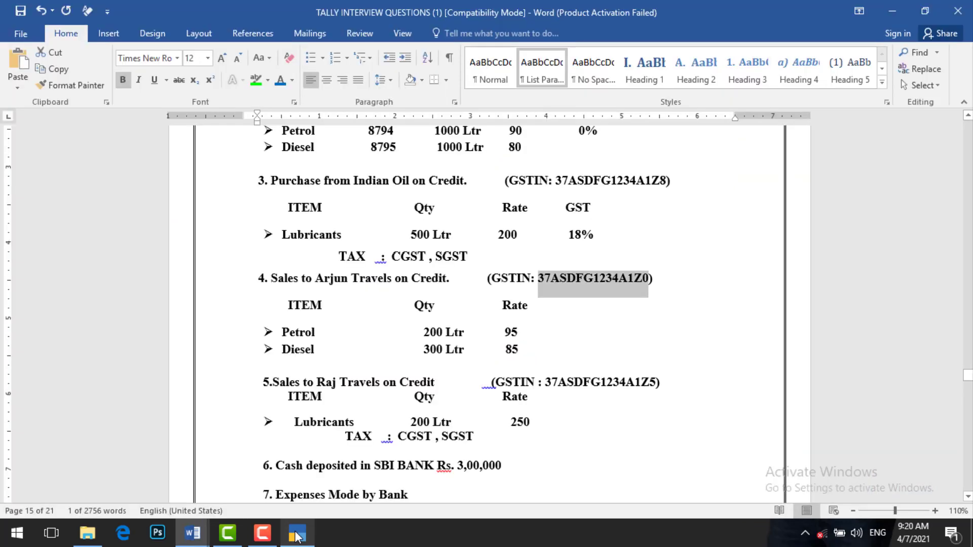
click(970, 489)
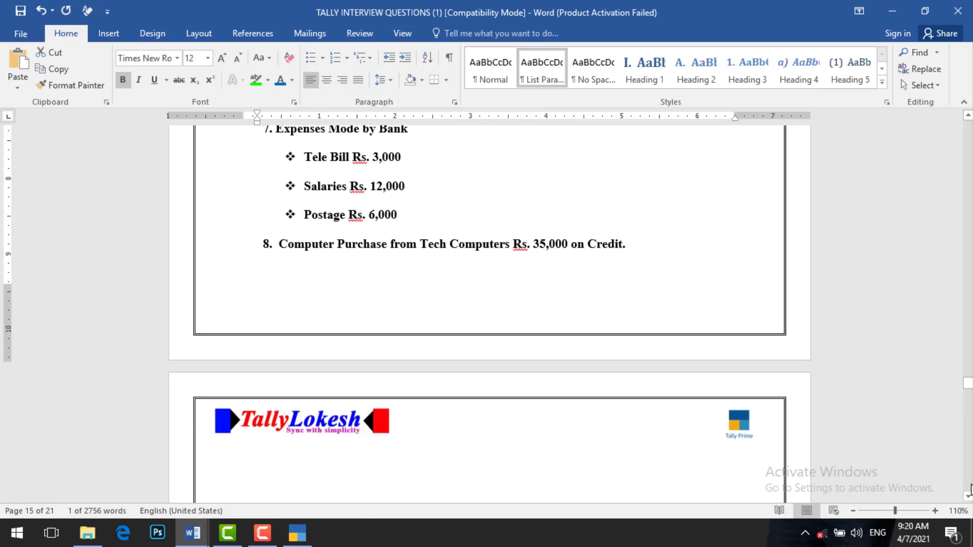
click(968, 116)
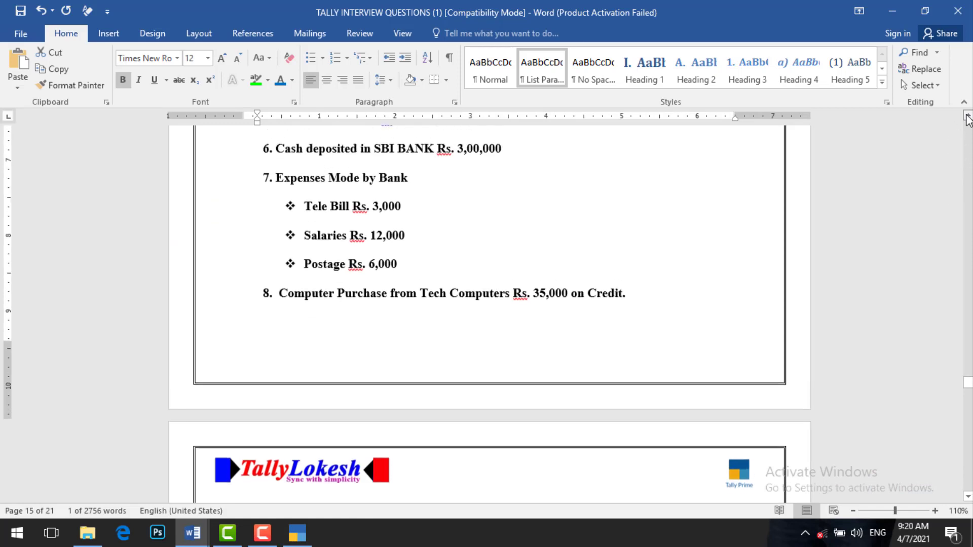
click(967, 115)
click(967, 116)
click(967, 115)
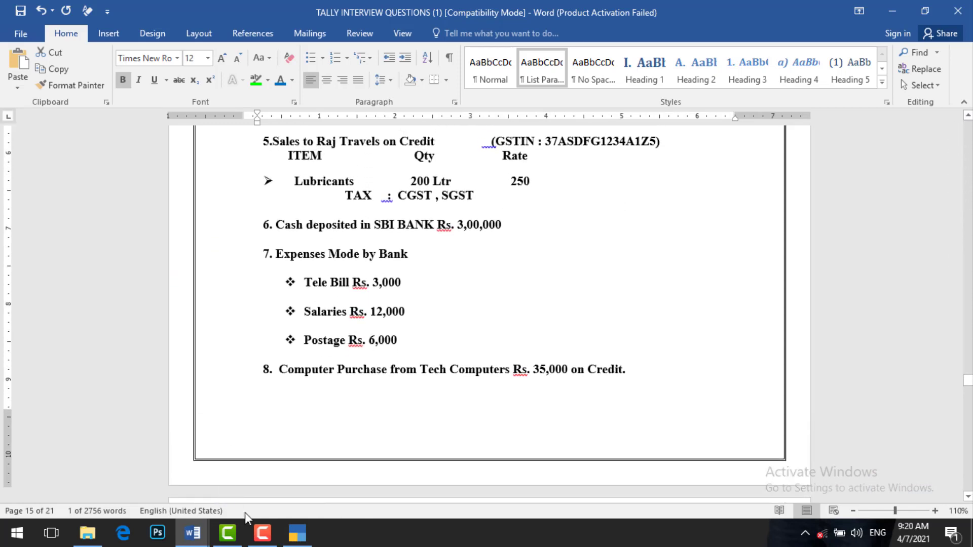
click(294, 537)
text(S)
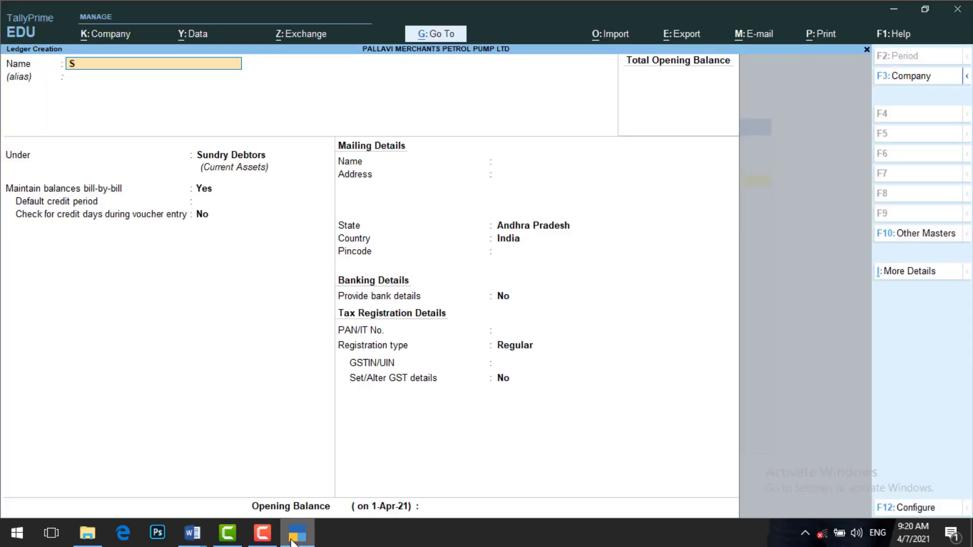
text(BI BANK)
key(Return)
key(Return)
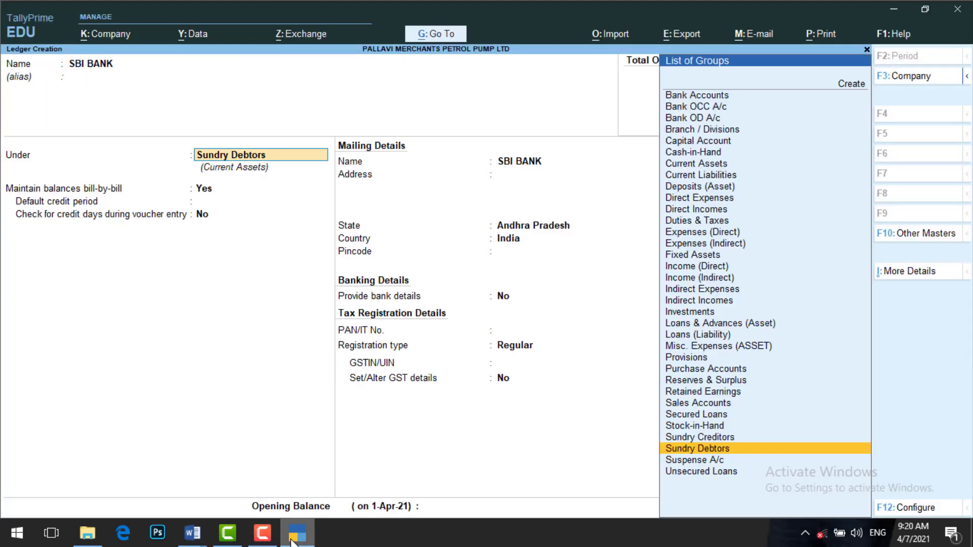
- Place the SBI BANK ledger under Bank Accounts and save it with the default account, cheque and mailing details
text(BA)
key(Return)
key(Return)
key(Return)
key(Return)
key(Return)
key(Return)
key(Return)
key(Return)
key(Return)
key(Return)
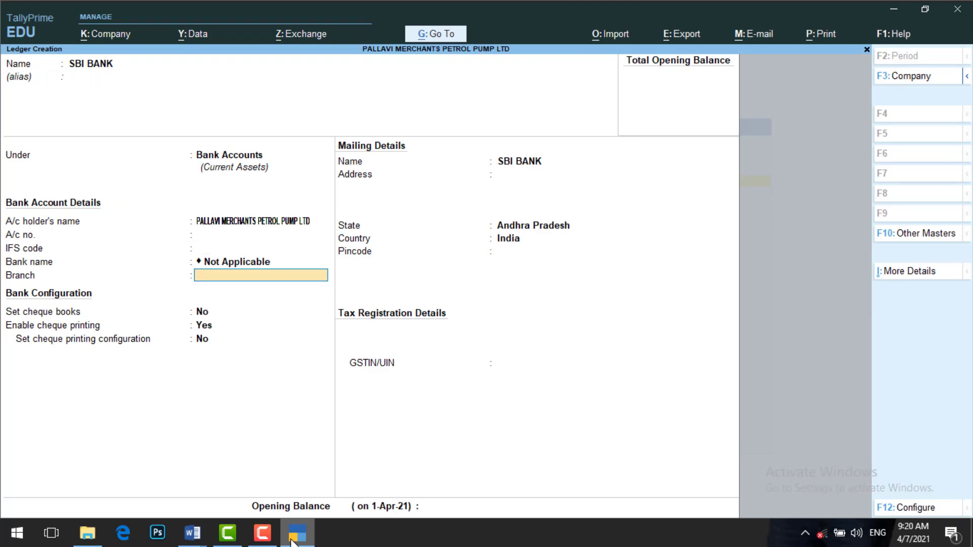
key(Return)
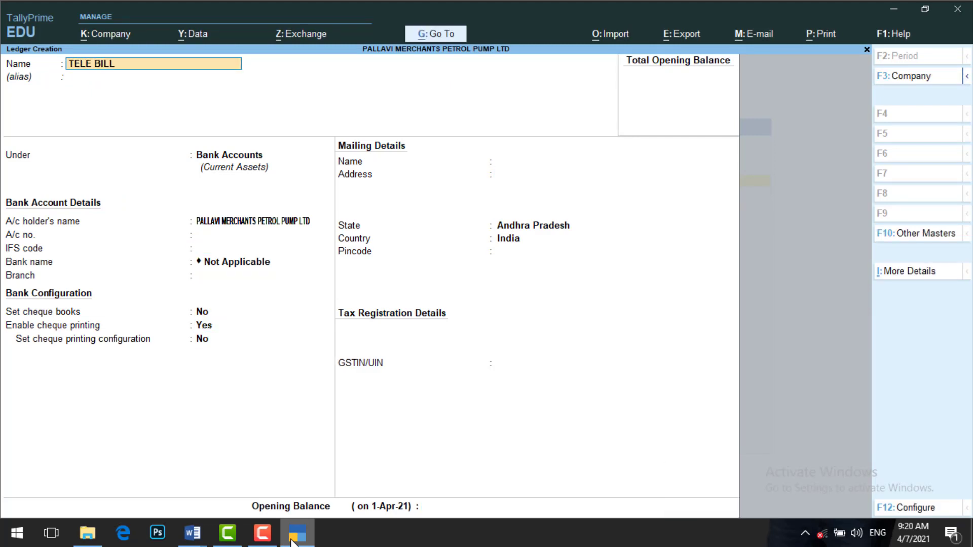
- Create the TELE BILL ledger under Indirect Expenses, keeping the default GST and supply settings, and save it
key(Return)
text(un)
key(BackSpace)
key(BackSpace)
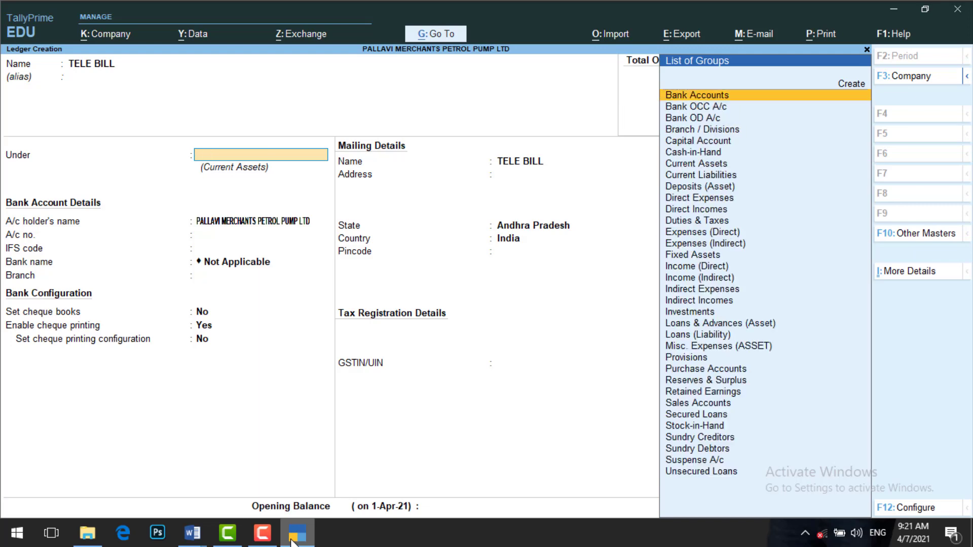
text(IND)
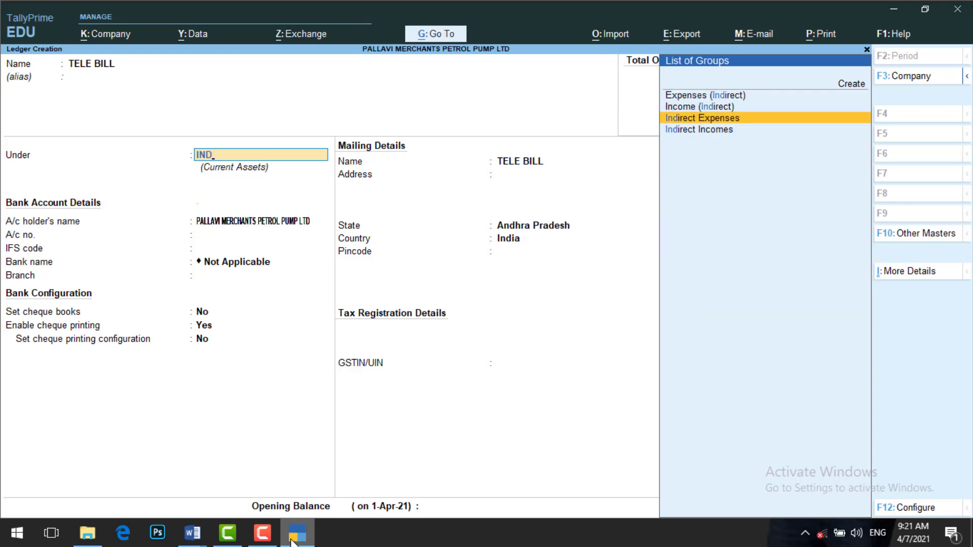
key(Return)
key(Return)
key(Return)
key(Return)
key(Return)
key(Return)
key(Return)
key(Return)
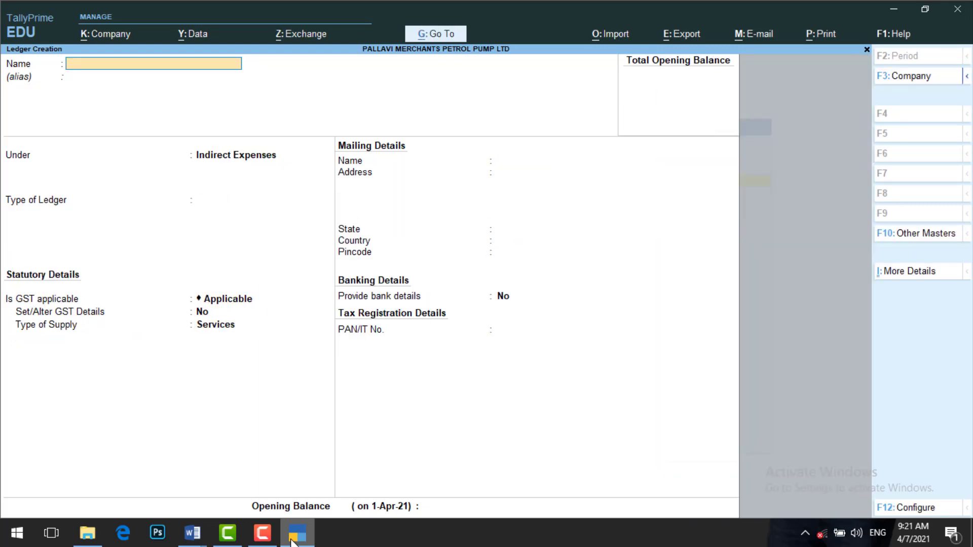
- Create and save the SALARIES ledger under Indirect Expenses with the ledger type Not Applicable and default GST settings
text(SALARI)
key(Return)
key(Return)
key(Return)
key(Return)
key(Return)
key(Return)
key(Return)
key(Return)
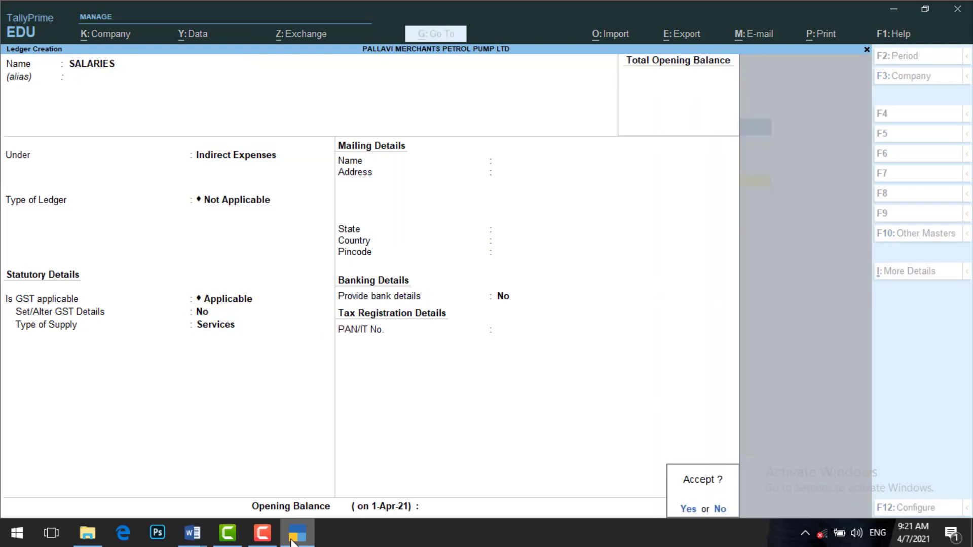
key(Return)
- Create and save the POSTAGE ledger under Indirect Expenses with the ledger type Not Applicable and default GST settings
text(POSTAGE)
key(Return)
key(Return)
key(Return)
key(Return)
key(Return)
key(Return)
key(Return)
key(Return)
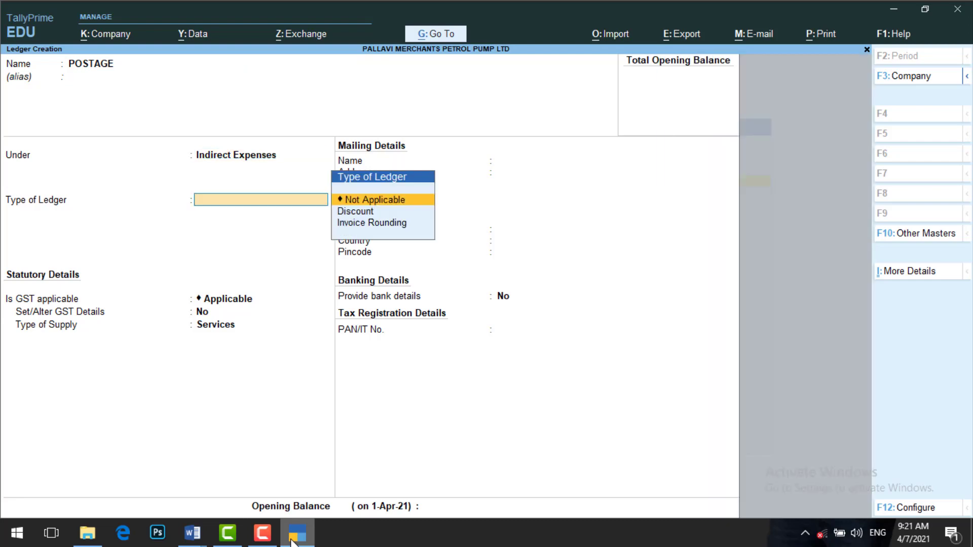
key(Return)
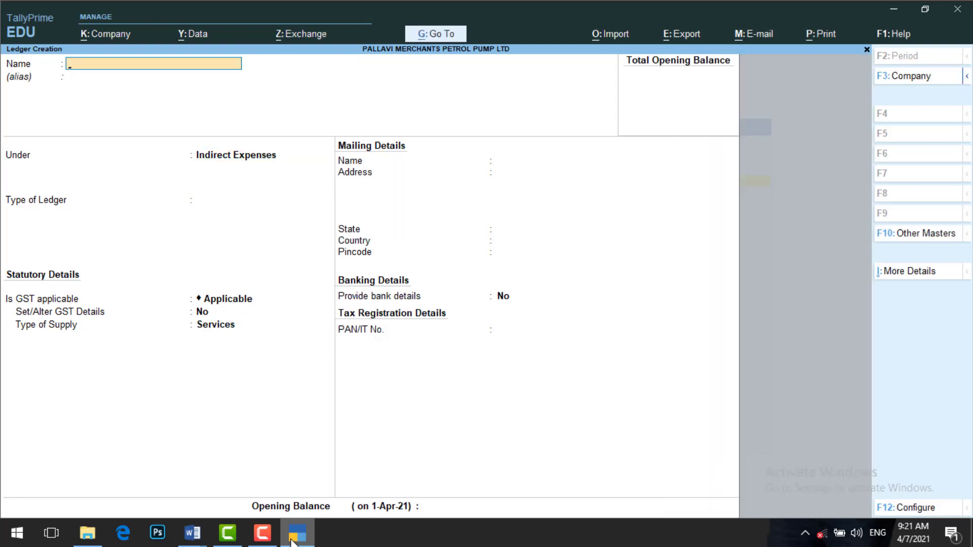
- Create the COMPUTER ledger under Fixed Assets with the default GST and mailing settings and save it
click(293, 541)
click(293, 541)
text(COMPUTER)
key(Return)
text(f)
key(Return)
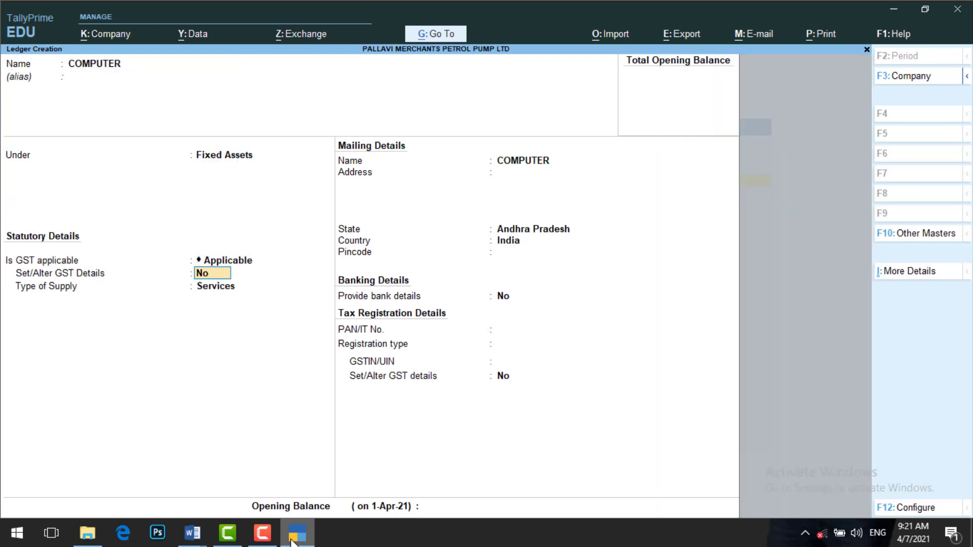
key(Return)
key(Return)
key(ctrl+a)
key(Return)
- Start a ledger named TECH COMPUTERS under Sundry Creditors and set maintaining balances bill-by-bill to No
text(TEC)
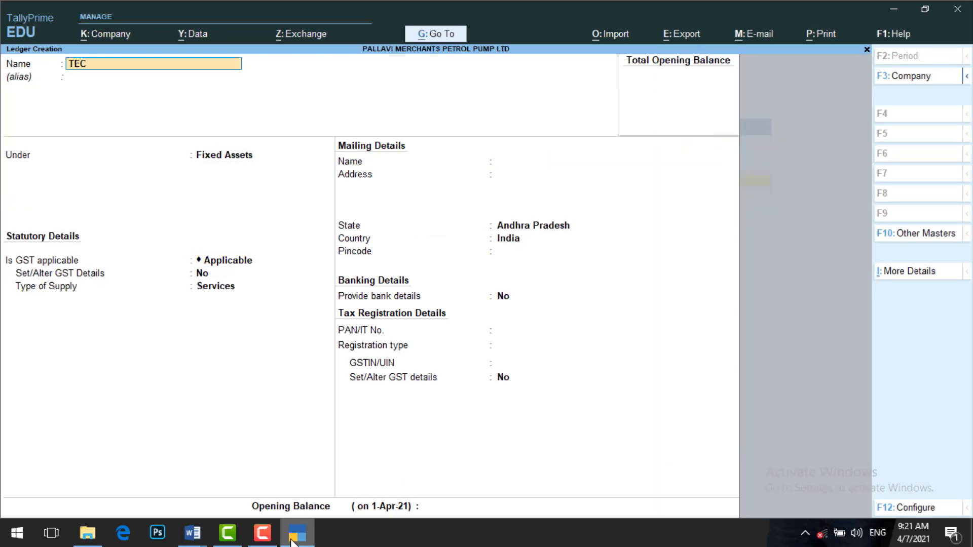
text(H COMPUTERS)
key(Return)
text(sun)
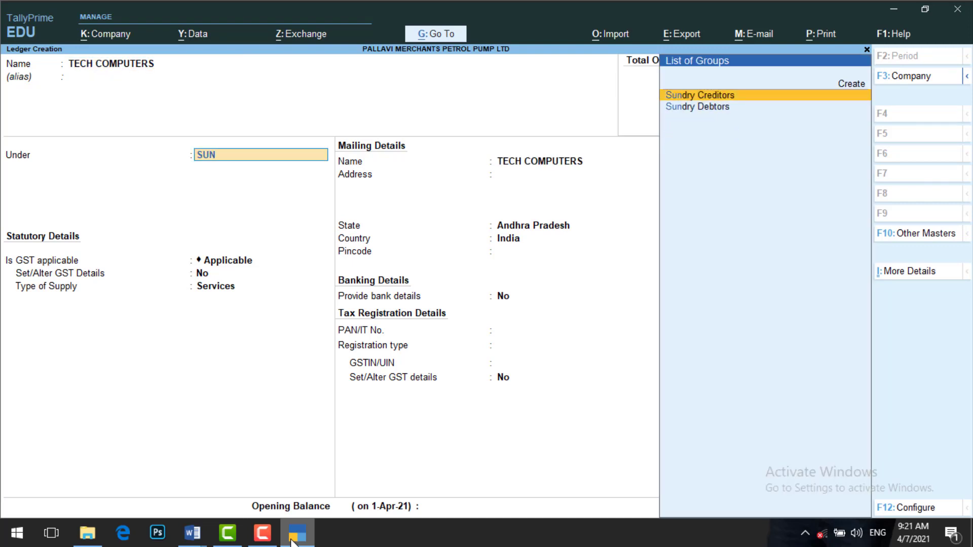
key(Return)
key(Return)
key(BackSpace)
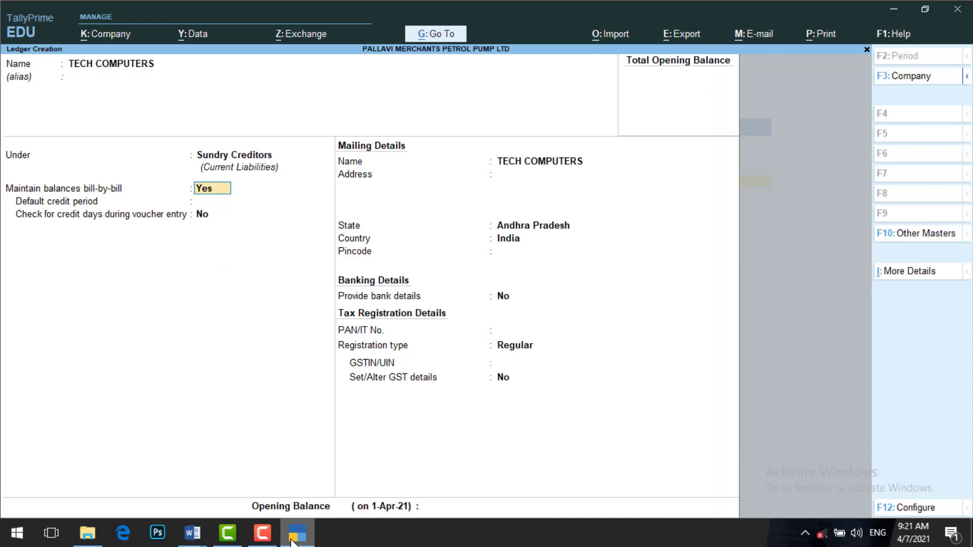
text(n)
- Keep the TECH COMPUTERS ledger's default mailing, bank and Regular registration settings, leave the GSTIN blank and save the ledger
key(Return)
key(Return)
key(Return)
key(Return)
key(Return)
key(Return)
key(Return)
key(Return)
key(Return)
key(Return)
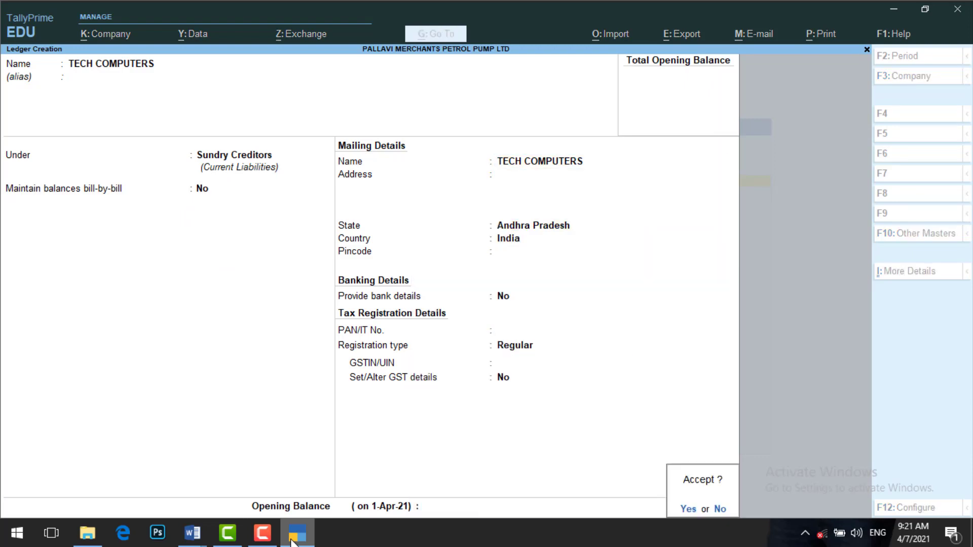
key(Return)
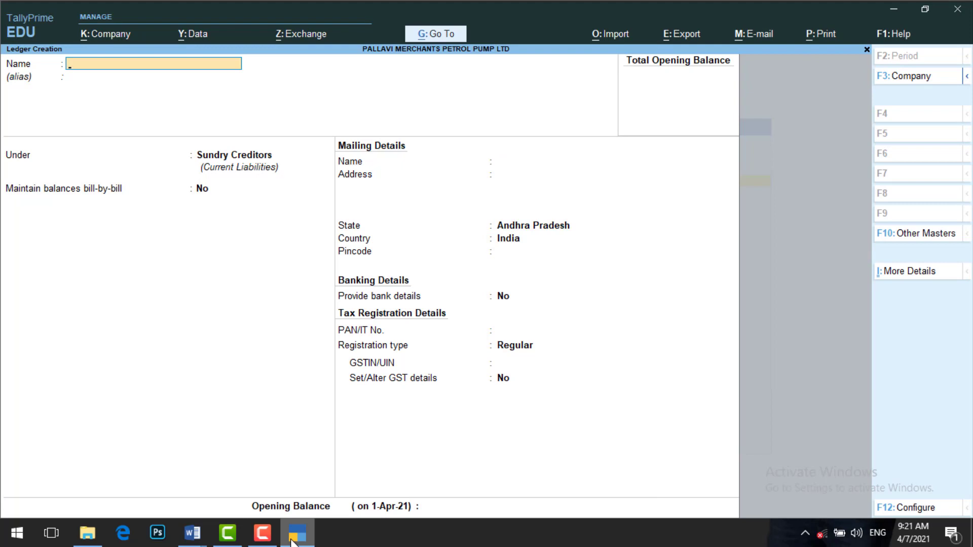
- Leave ledger creation and start a simple inventory unit with the symbol ltr and no formal name
key(Escape)
key(Return)
key(Down)
key(Down)
key(Down)
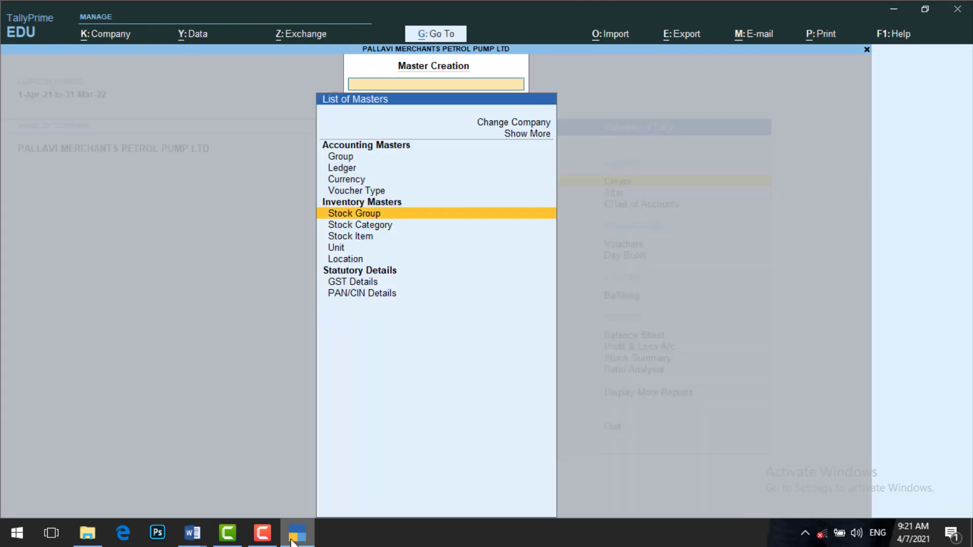
key(Down)
key(Down)
key(Down)
key(Return)
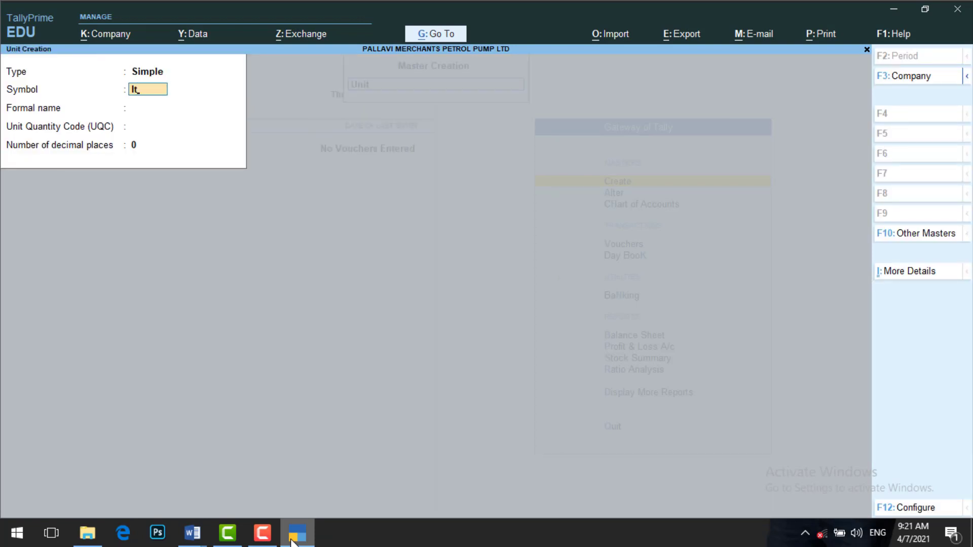
key(Return)
key(Return)
text(li)
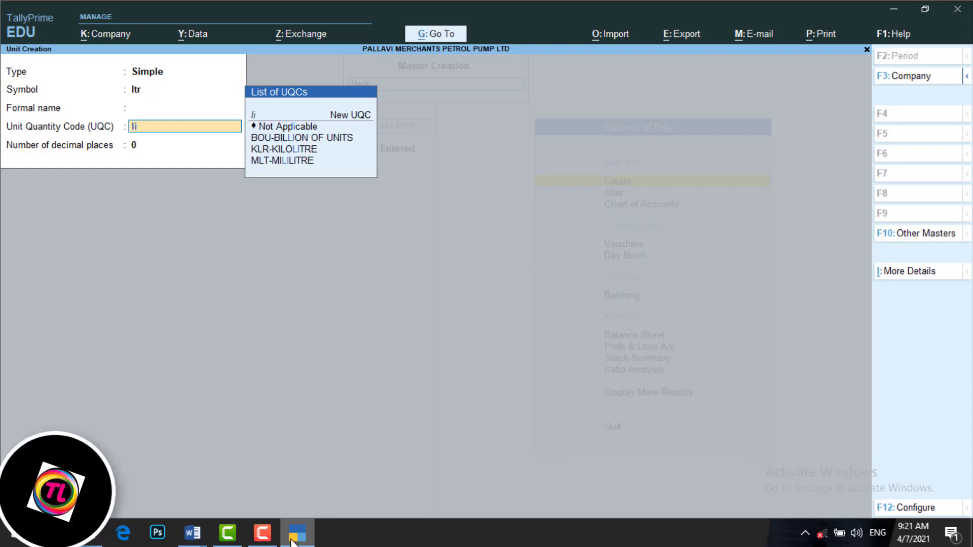
key(Down)
key(Down)
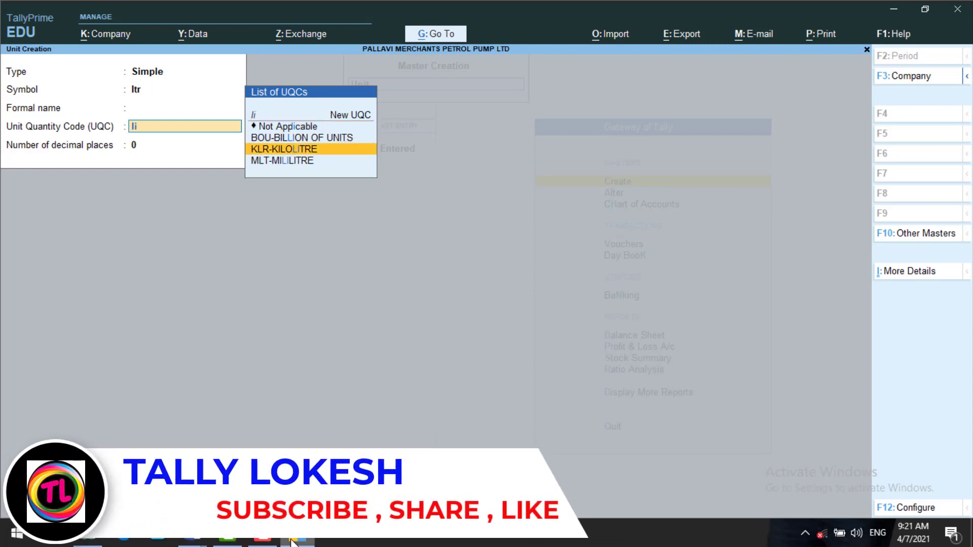
key(BackSpace)
key(BackSpace)
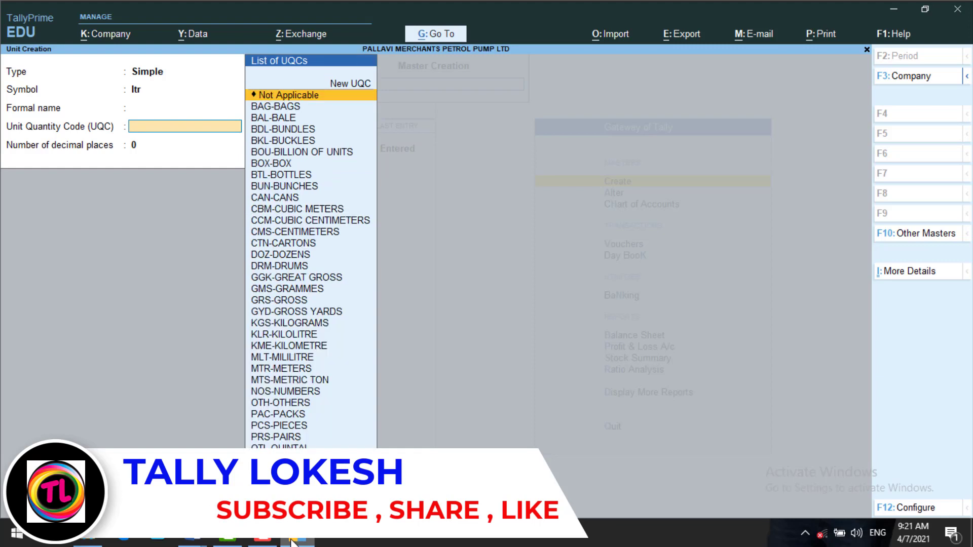
- Look through the full list of unit quantity codes for one that suits the ltr unit
key(Down)
key(Down)
key(Down)
key(Down)
key(Down)
key(Down)
key(Down)
key(Down)
key(Down)
key(Down)
key(Down)
key(Down)
key(Down)
key(Down)
key(Down)
key(Down)
key(Down)
key(Down)
key(Down)
key(Down)
key(Down)
key(Down)
key(Down)
key(Down)
key(Down)
key(Down)
key(Down)
key(Down)
key(Down)
key(Down)
key(Down)
key(Down)
key(Down)
key(Down)
key(Down)
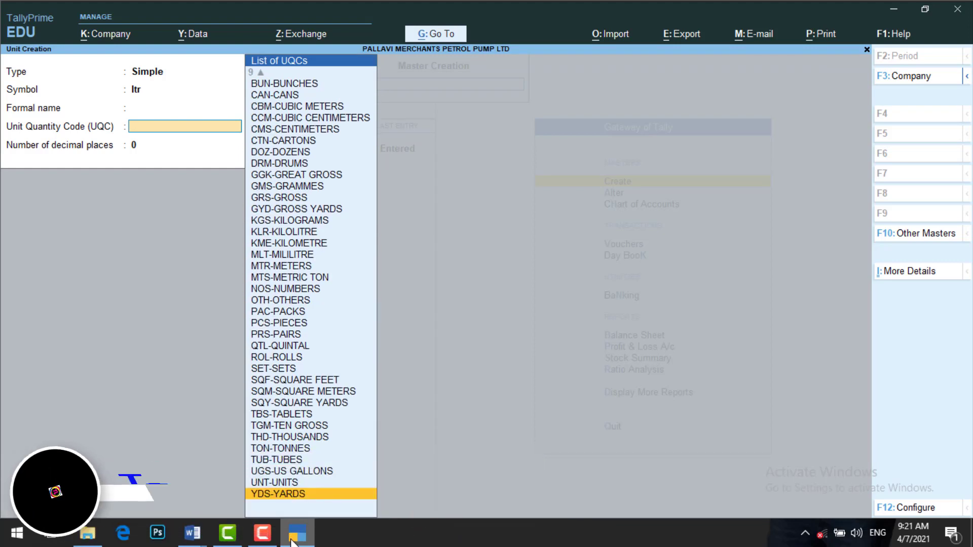
key(Up)
key(Up)
key(Up)
key(Up)
key(Up)
key(Up)
key(Up)
key(Up)
key(Up)
key(Up)
key(Up)
key(Up)
key(Up)
key(Up)
key(Up)
key(Up)
key(Up)
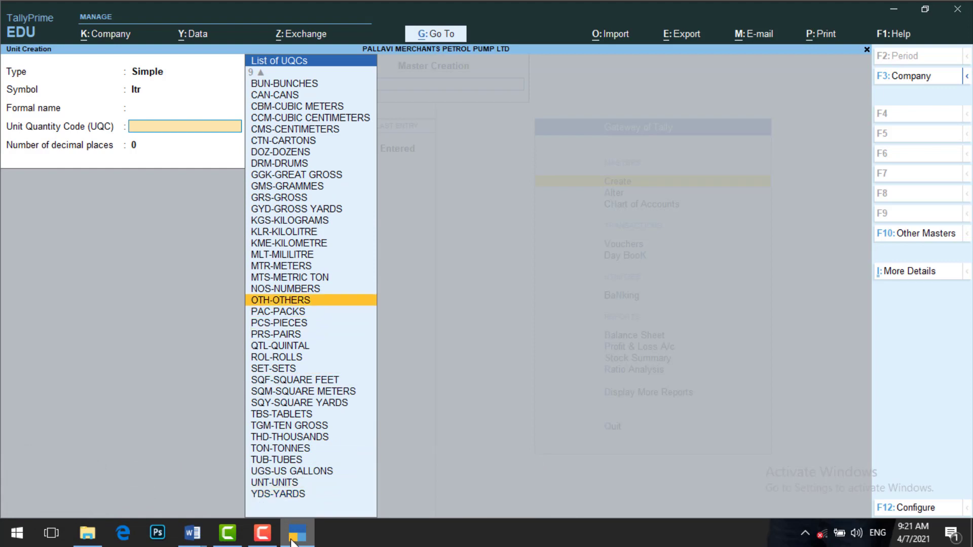
- Set the ltr unit's quantity code to MLT-MILILITRE, keep zero decimal places and save the unit
text(l)
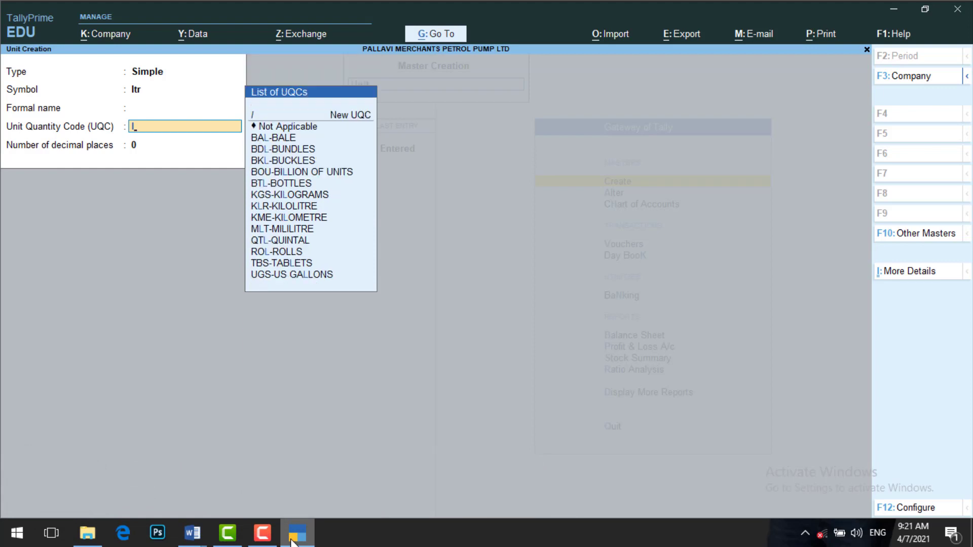
text(i)
key(Down)
key(Down)
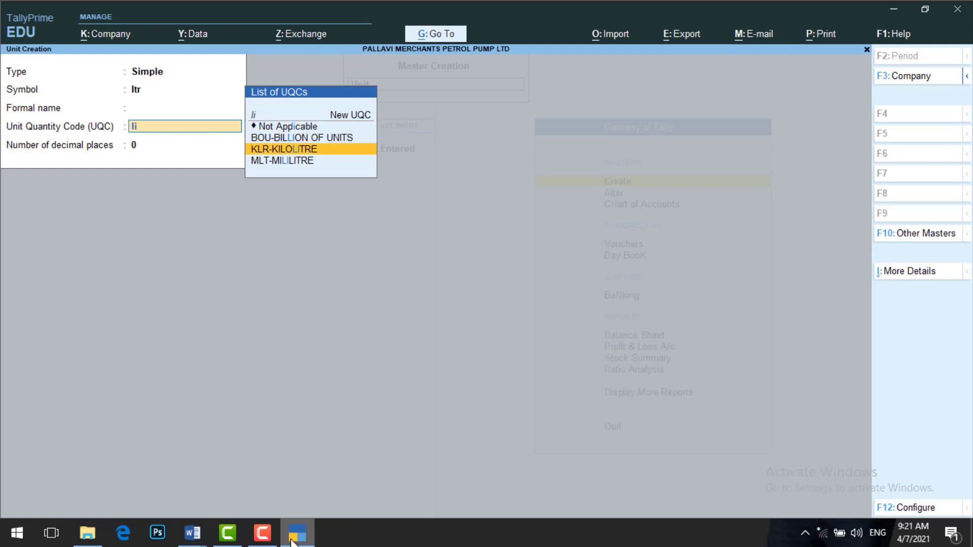
key(Down)
key(Return)
key(Return)
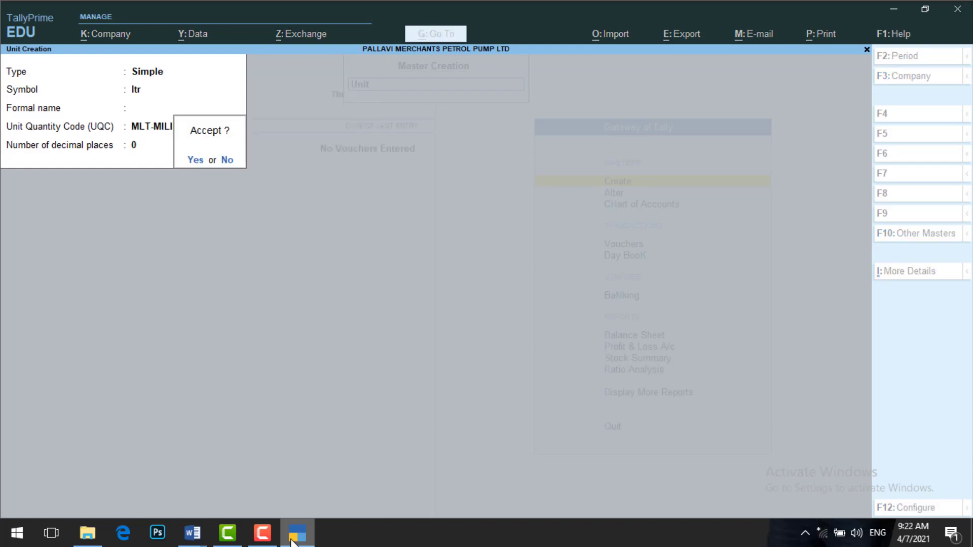
key(Return)
- Check the purchase items in the Word exercise, return to TallyPrime and leave unit creation to start a new stock item
click(294, 538)
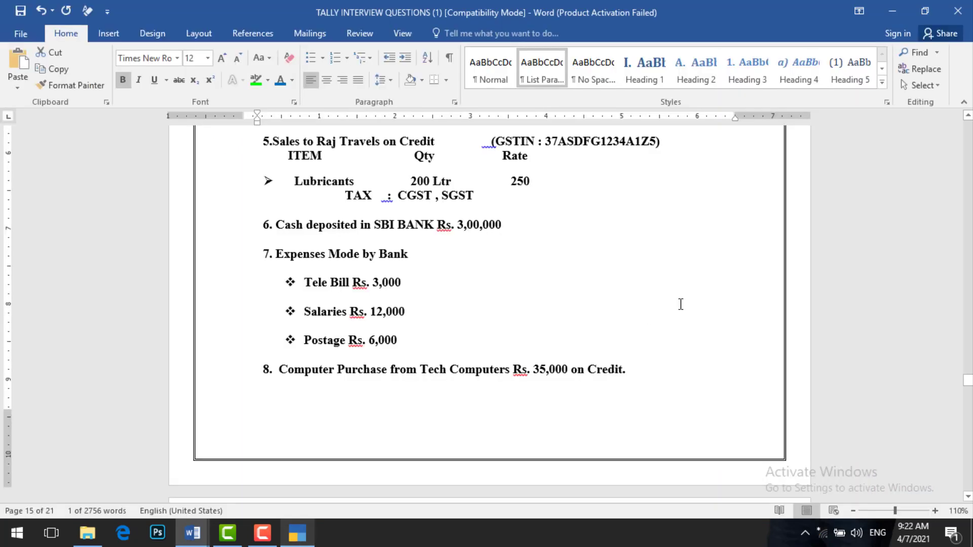
scroll(486, 304, up, 10)
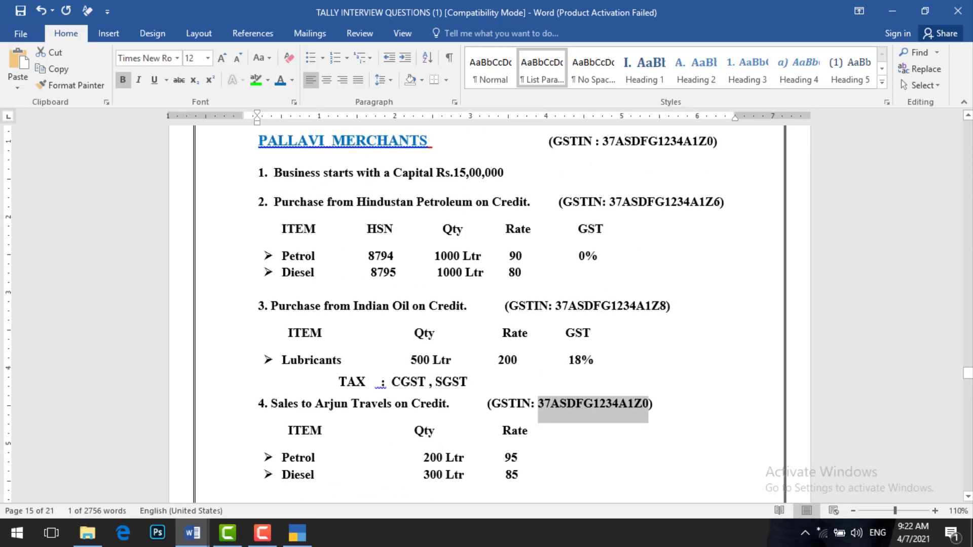
click(969, 117)
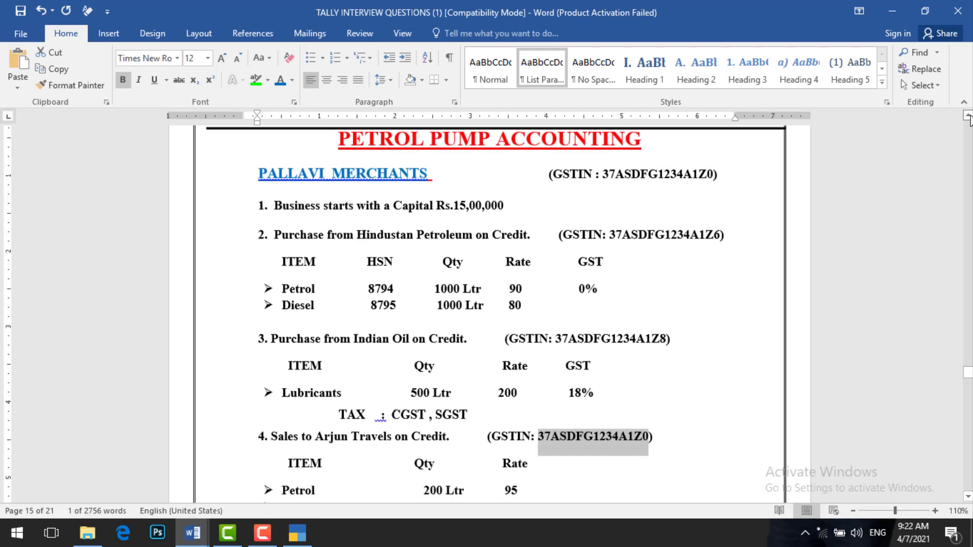
click(969, 117)
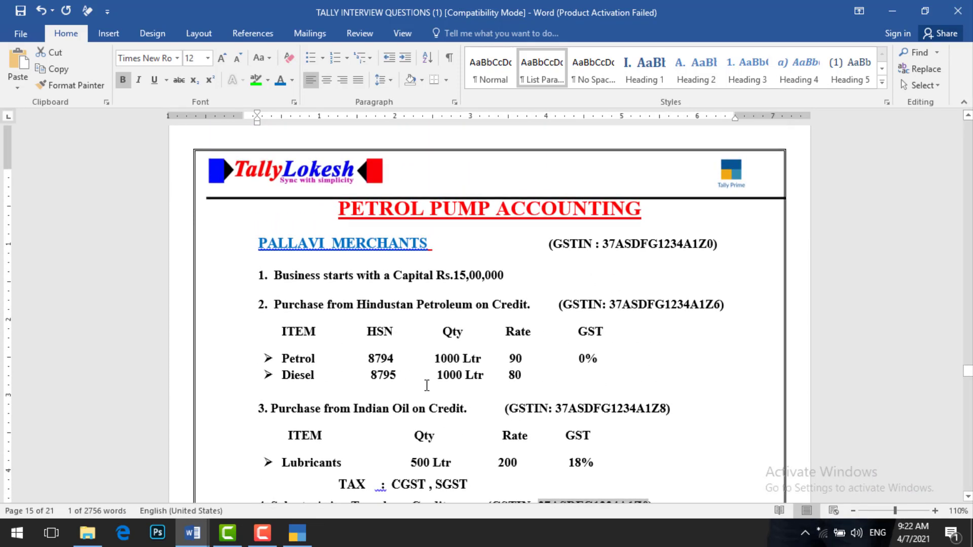
click(296, 535)
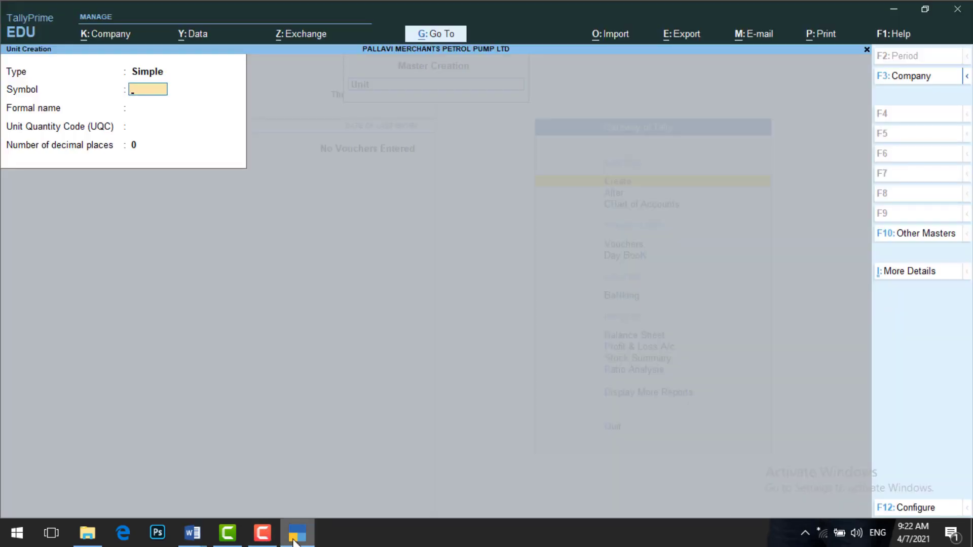
key(Escape)
key(y)
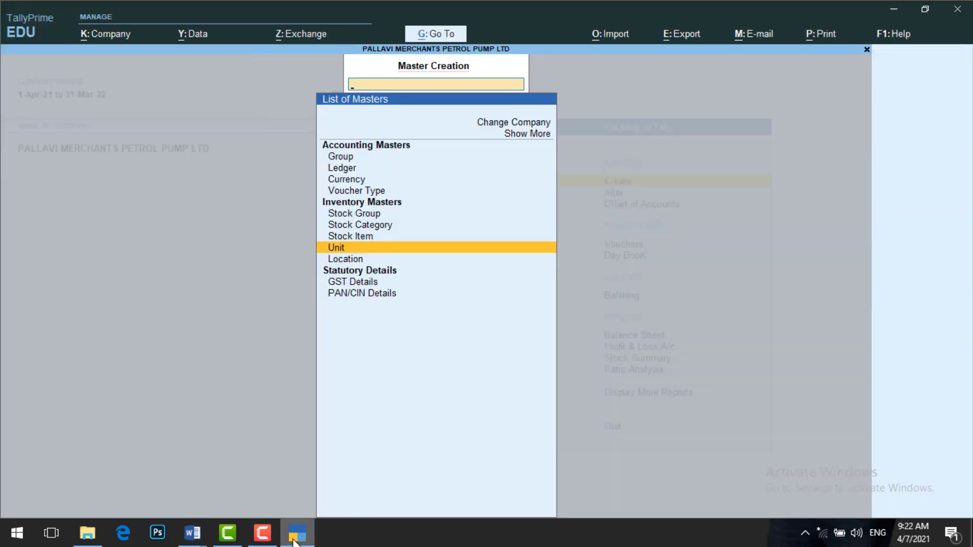
key(Down)
key(Up)
key(Up)
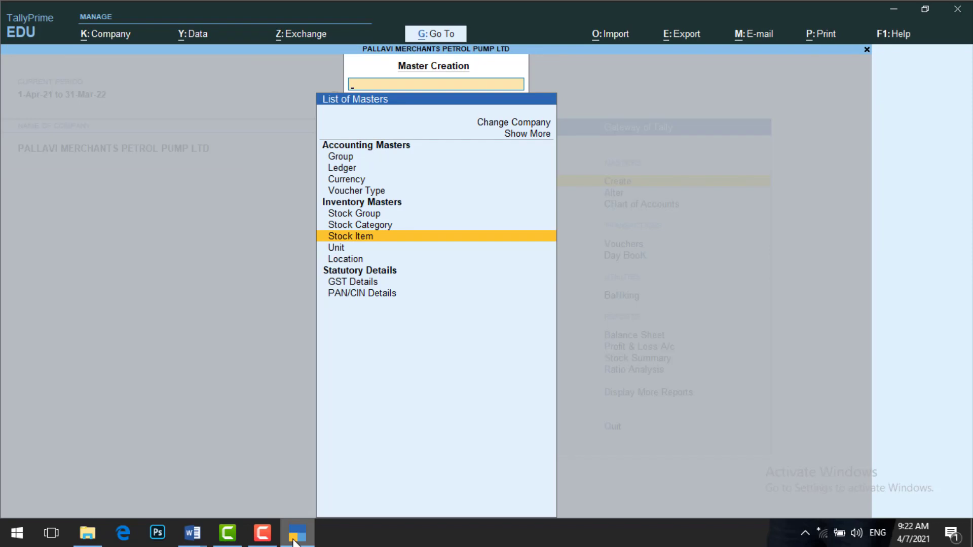
key(Return)
- Name the stock item Petrol under Primary with category Not Applicable, set its units to ltr and keep GST applicable
text(Pe)
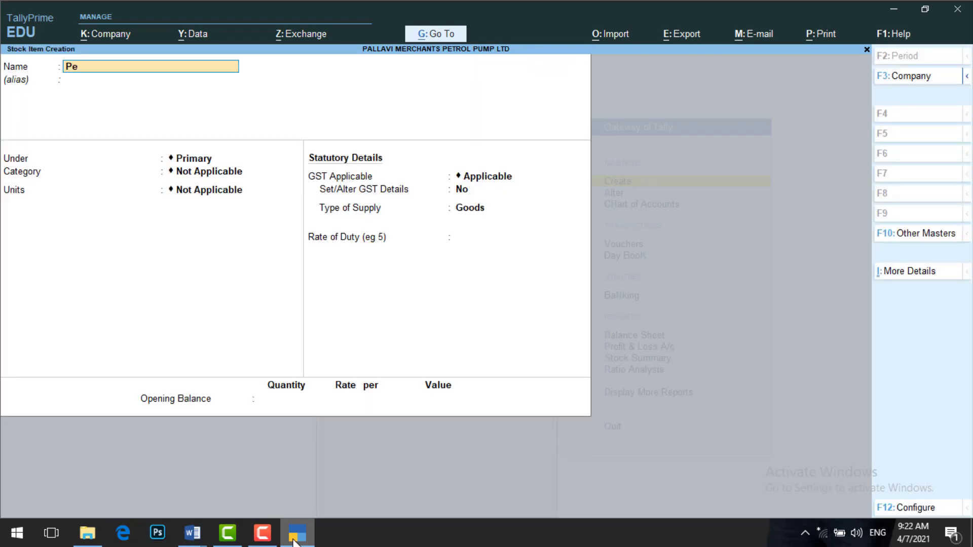
text(trol)
key(Return)
key(Return)
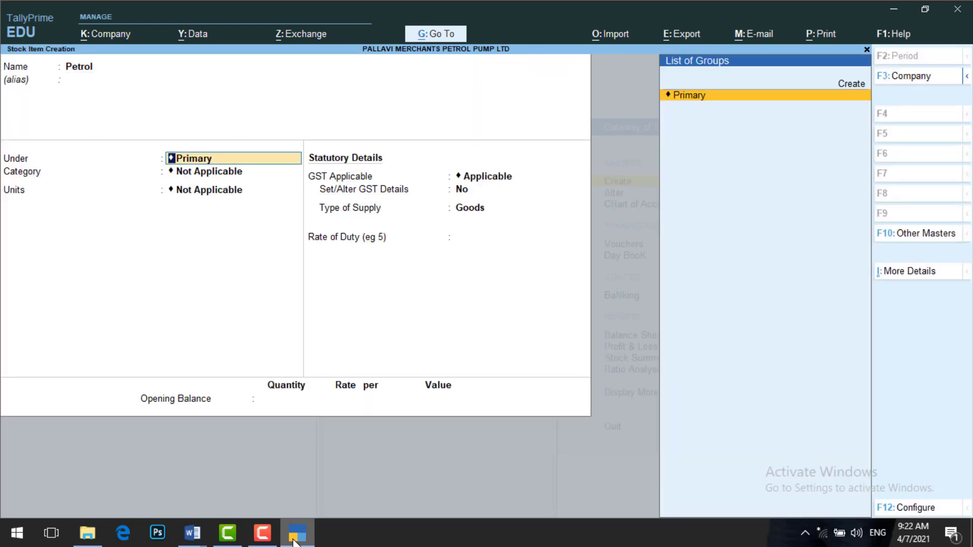
key(Return)
key(Return)
key(Down)
key(Return)
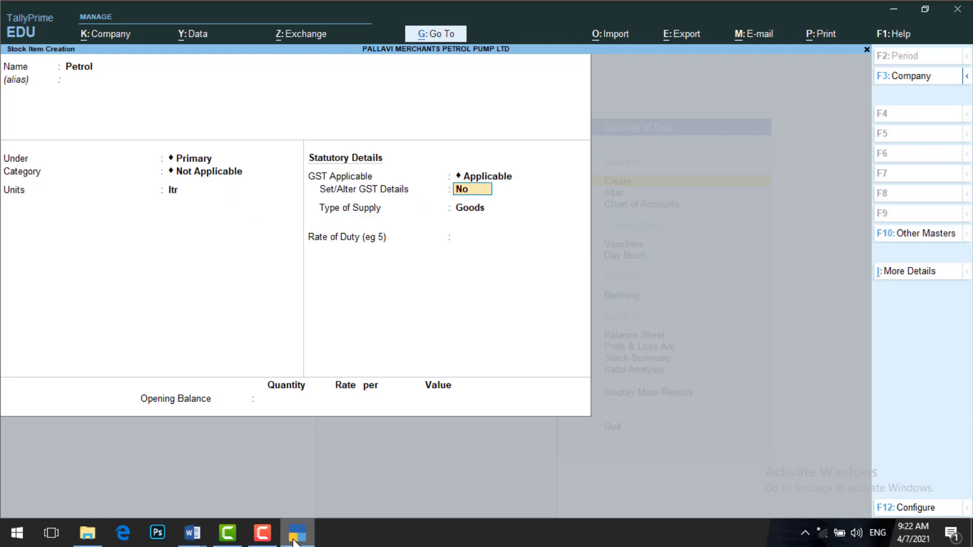
- Enable GST details for Petrol and start a tax rate history entry applicable from 1-Apr-21 with the description Petrol
key(y)
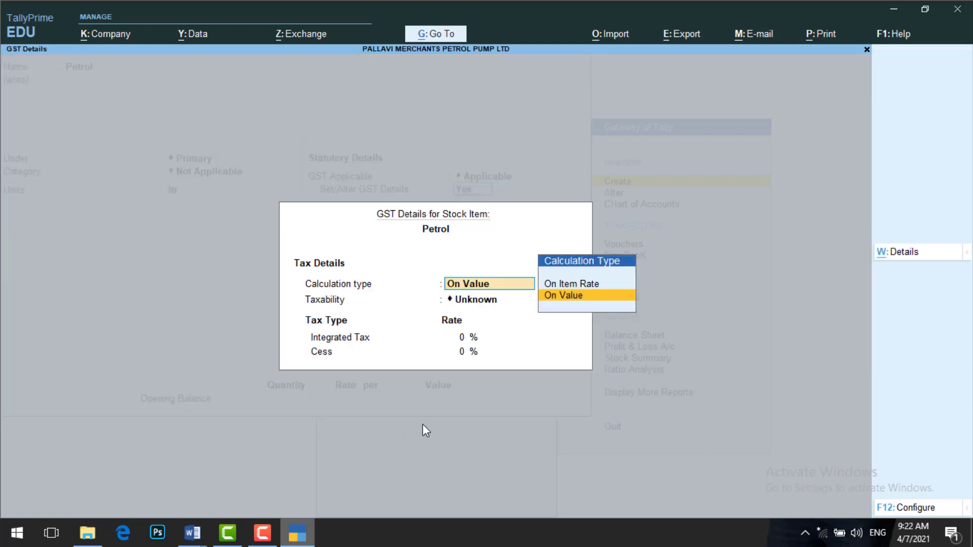
click(905, 254)
text(1-)
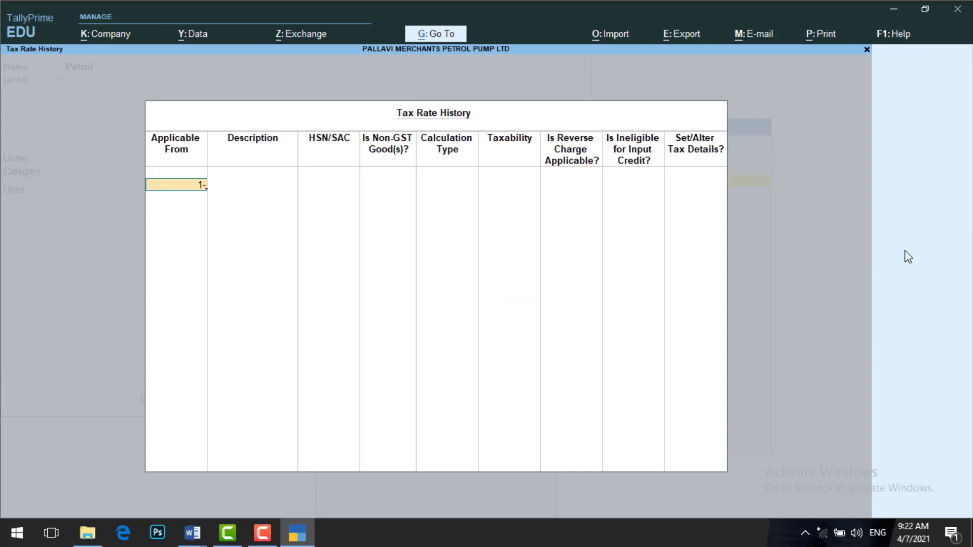
text(4)
key(Return)
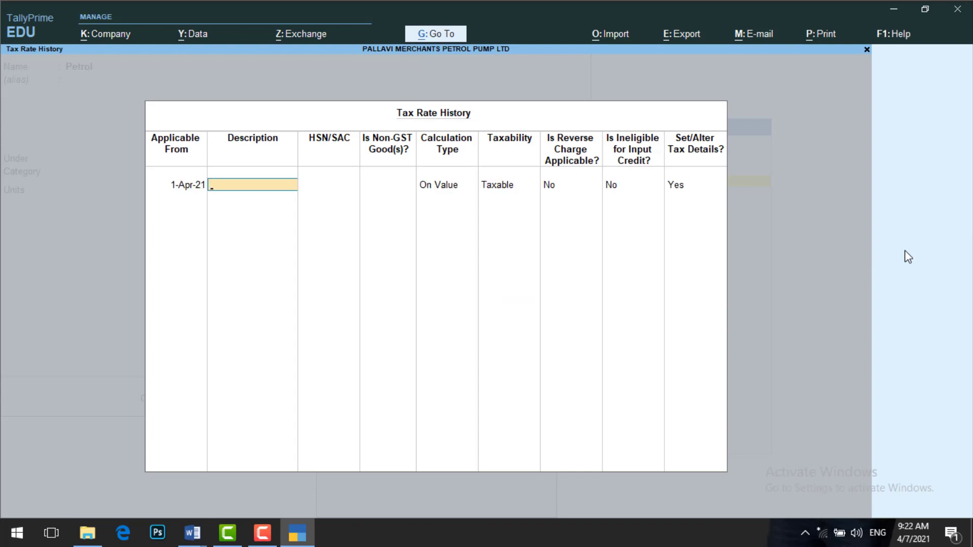
text(Petrol)
key(Return)
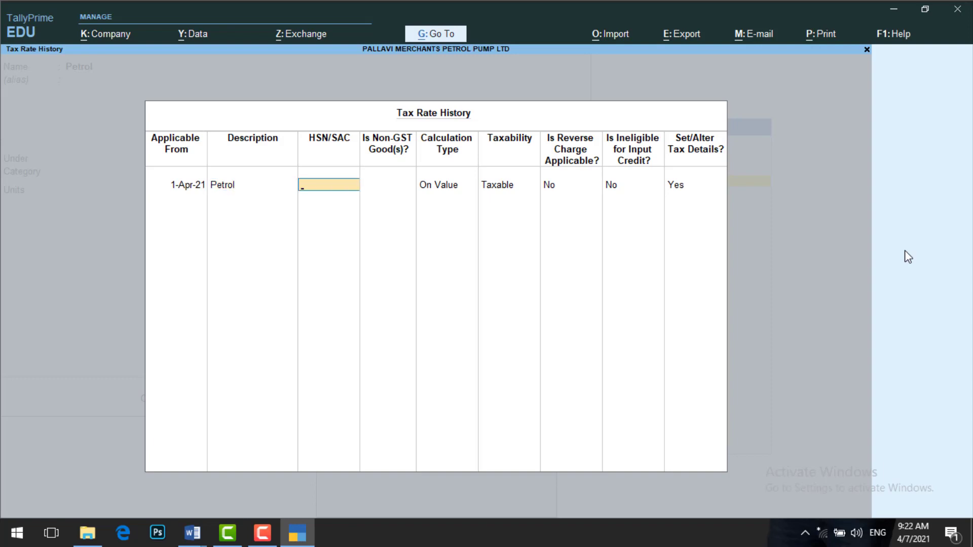
- Look up Petrol's HSN code in the Word exercise, enter 8794, mark it as non-GST goods and accept the tax rate history
click(295, 539)
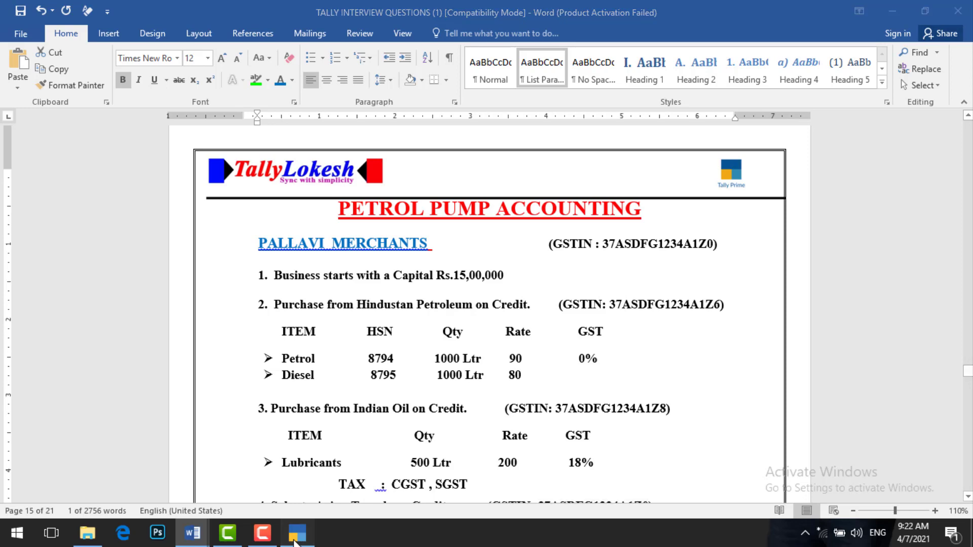
click(295, 539)
text(8794)
key(Return)
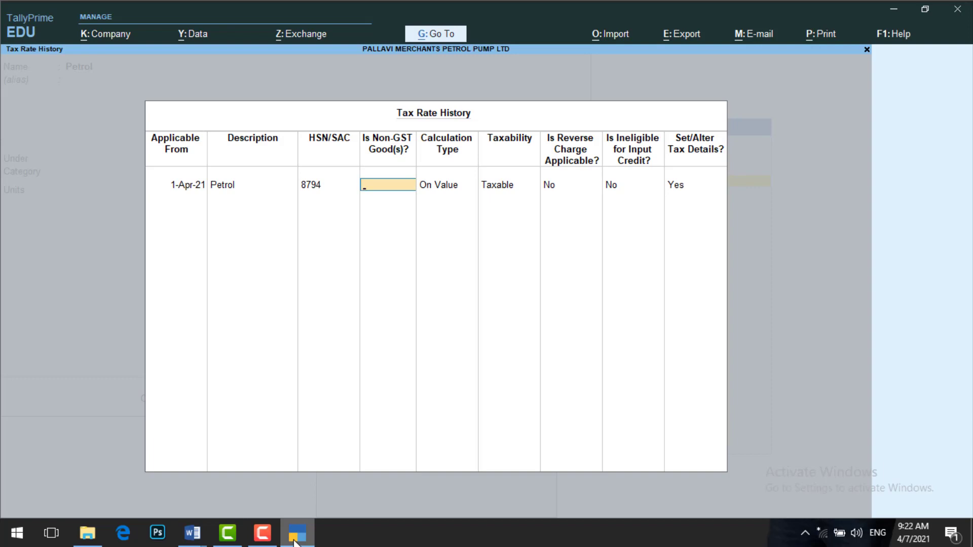
text(yes)
key(Return)
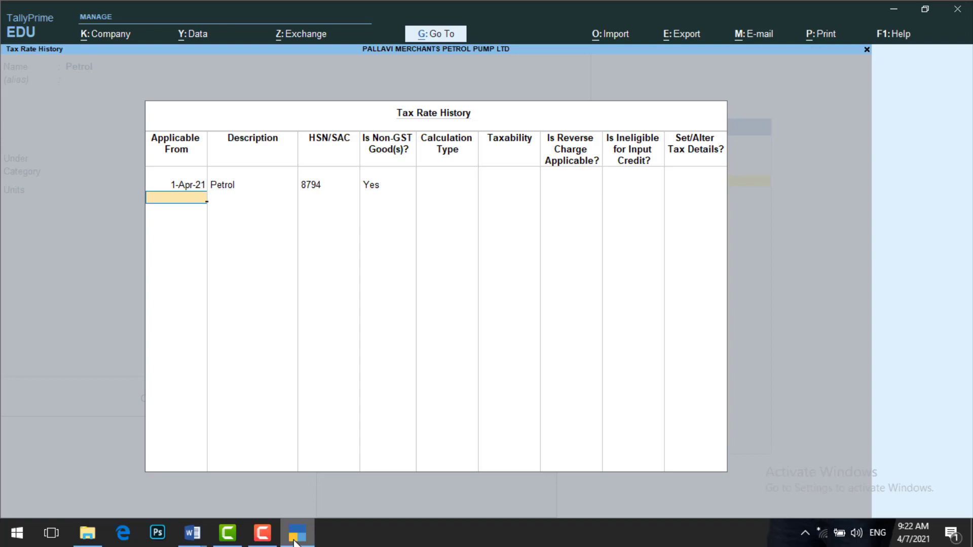
key(Return)
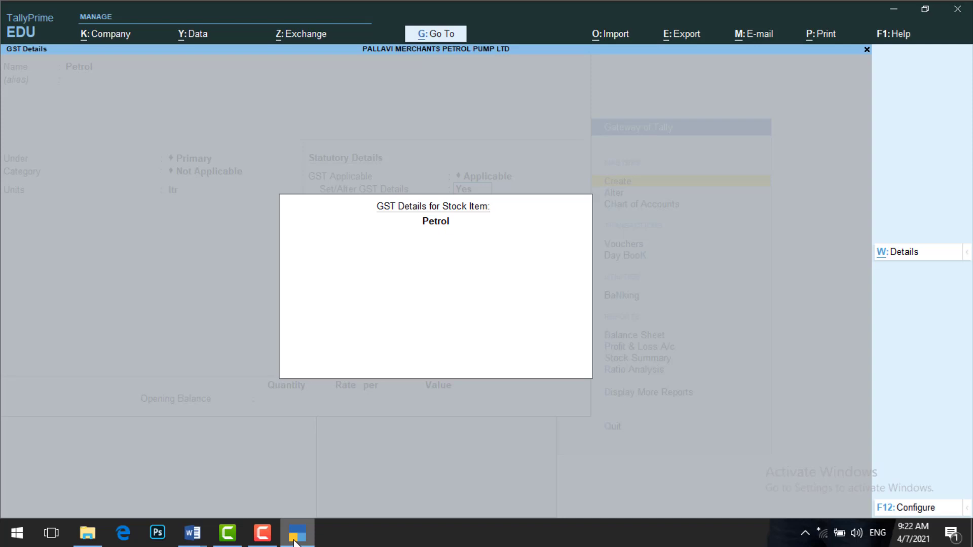
- Reopen Petrol's tax rate history to review the entry and return to its GST details
click(914, 253)
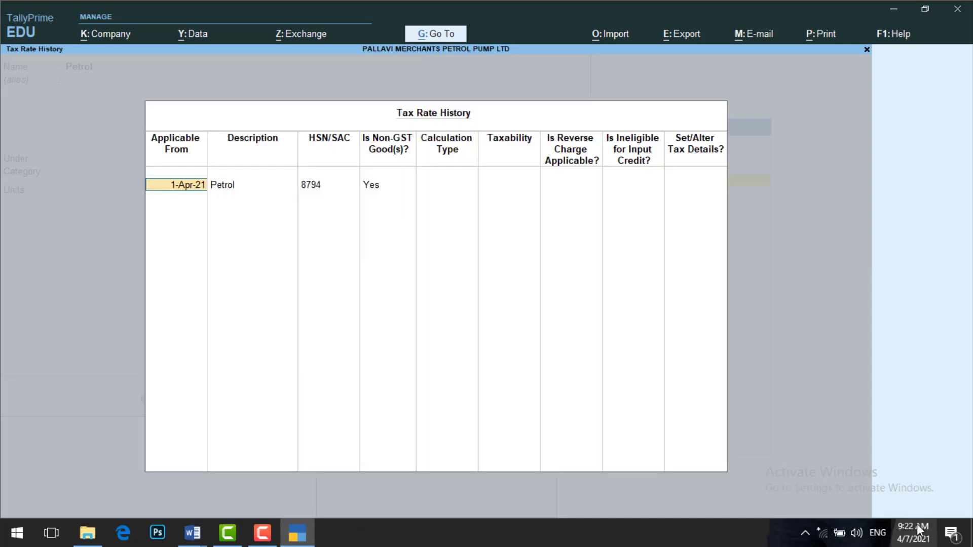
key(Escape)
key(Escape)
key(Escape)
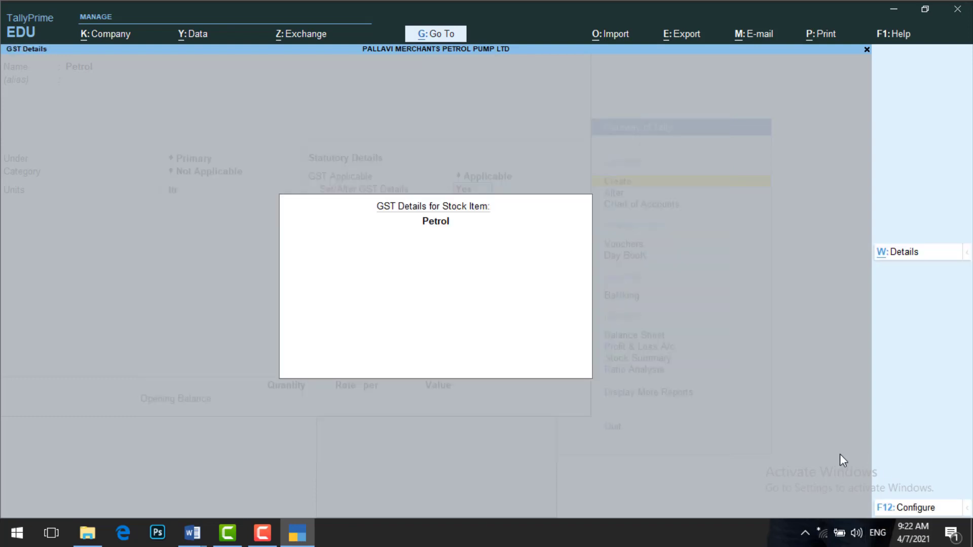
key(y)
key(Return)
- Configure the GST details to set the type of goods, keep the other options at No and accept Petrol as non-GST goods
click(922, 510)
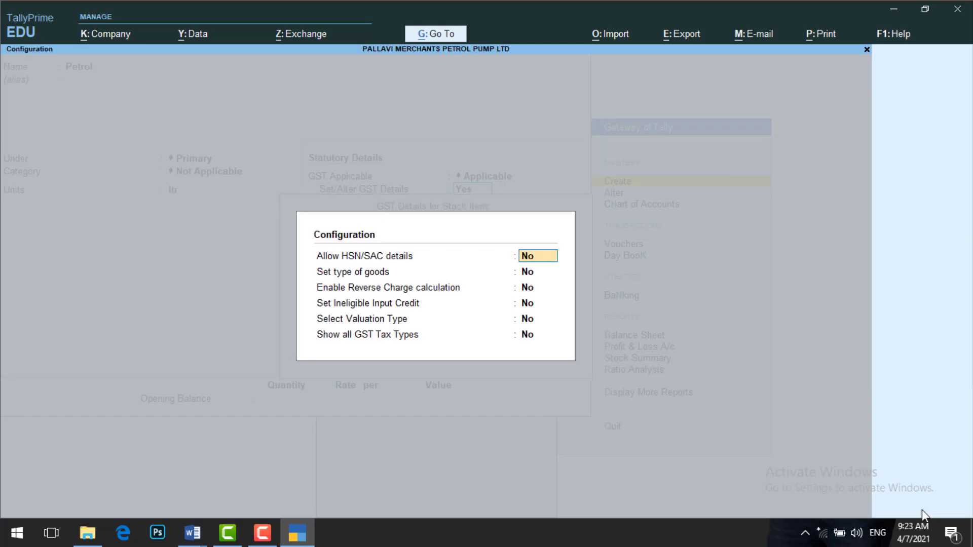
key(Return)
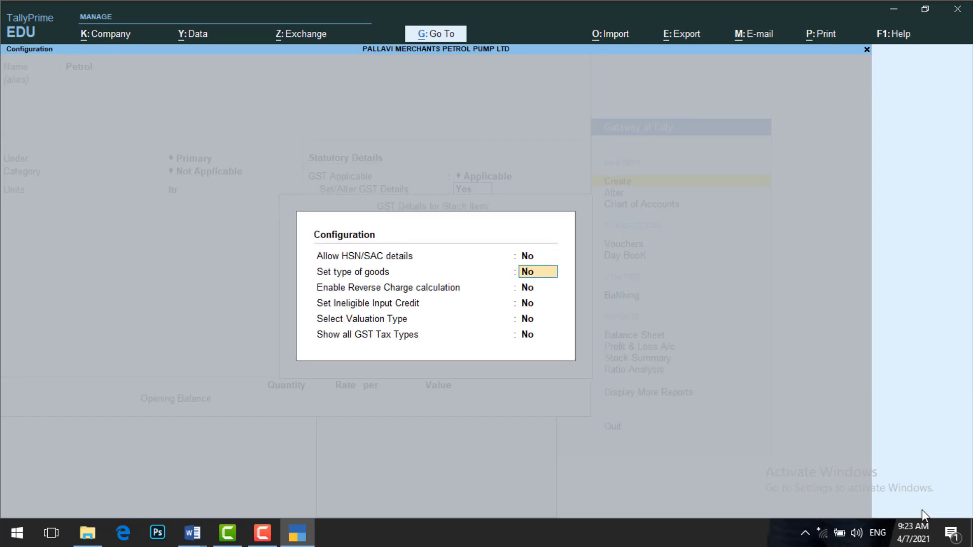
text(y)
key(Return)
key(Return)
key(Return)
key(Return)
key(Return)
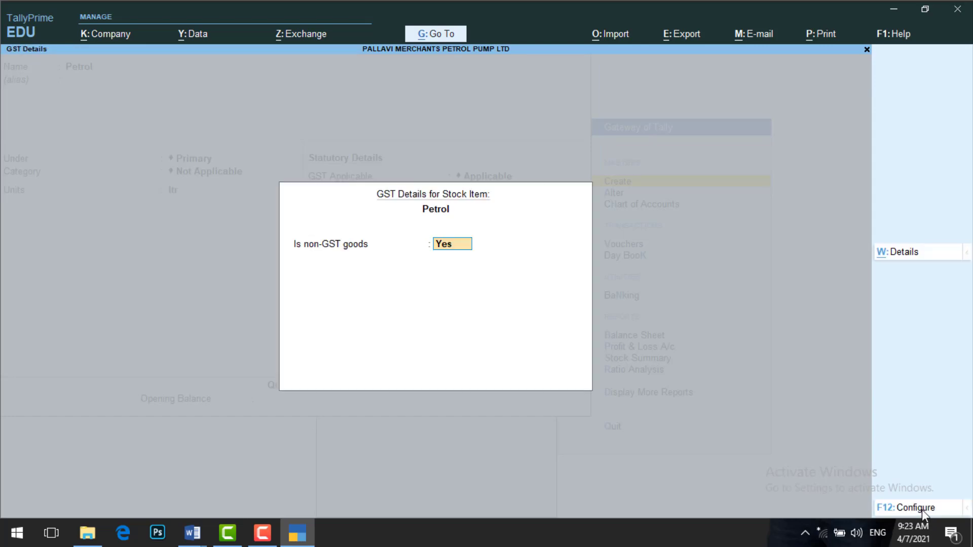
key(Return)
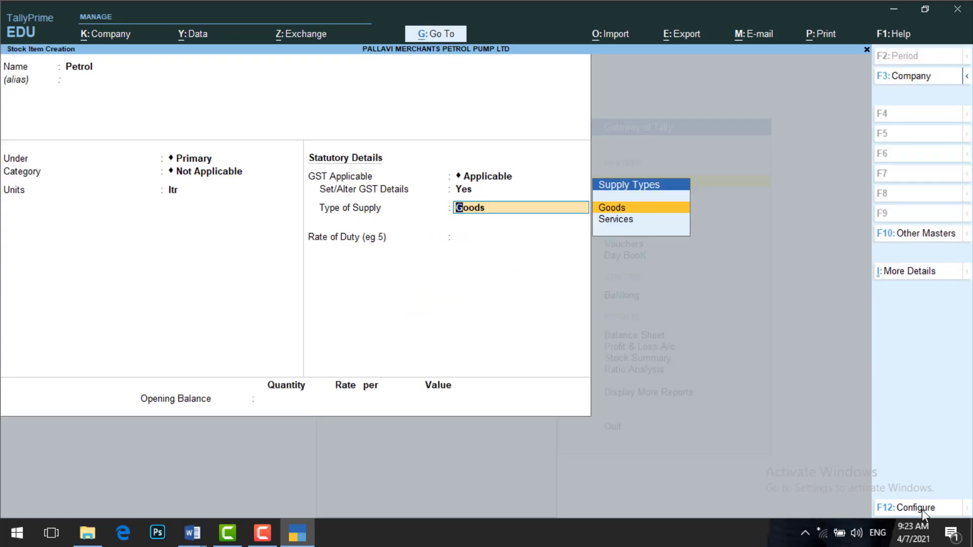
- Go back into Petrol's GST details and review the date, description, HSN code and non-GST setting in its tax rate history
key(BackSpace)
key(Return)
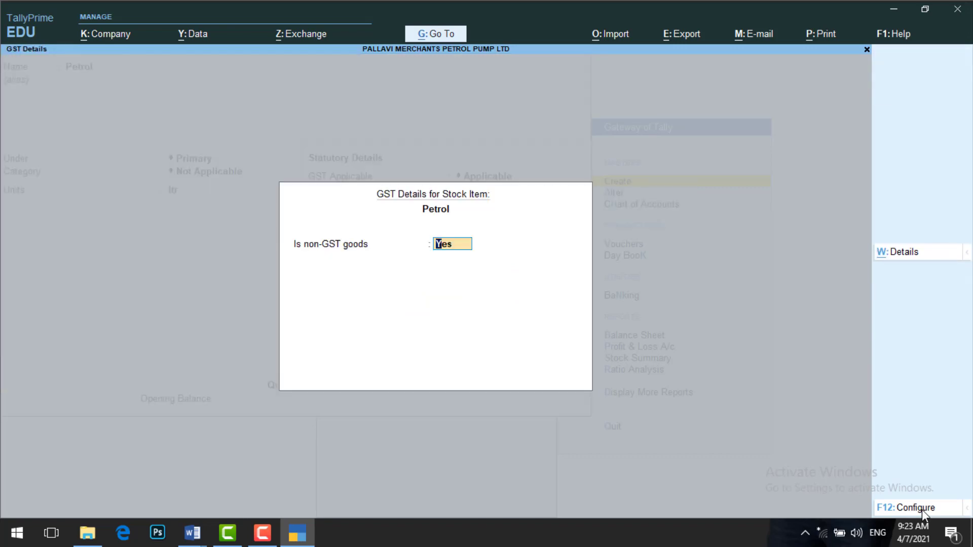
click(910, 258)
key(Return)
key(Return)
key(Return)
key(Return)
key(Return)
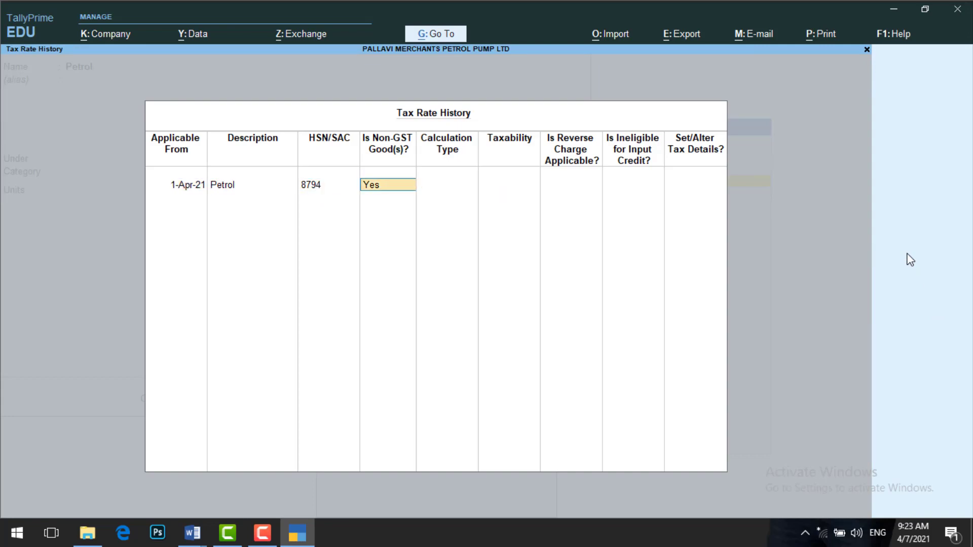
key(Return)
key(Return)
key(Return)
key(Return)
key(Return)
key(Return)
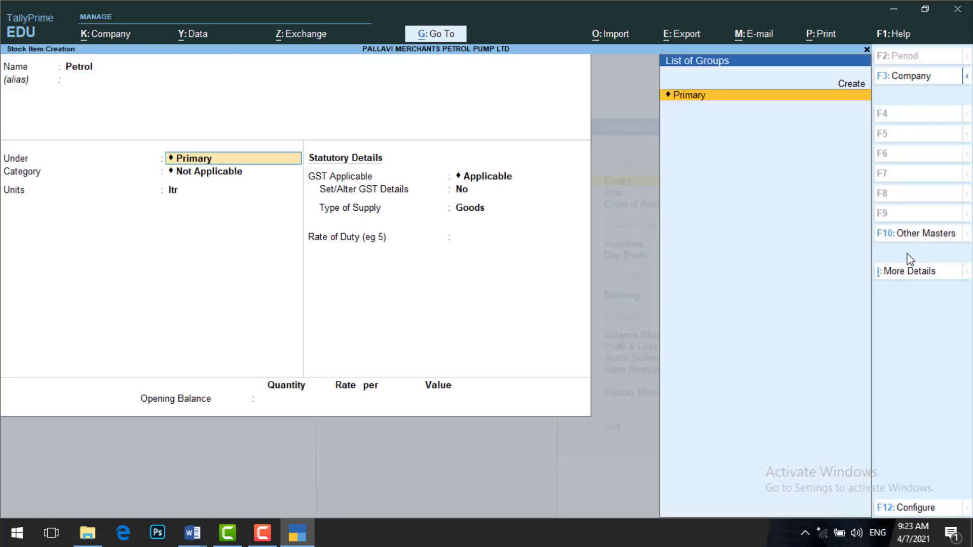
- Keep Petrol's group, unit and Goods supply type, leave the rate of duty at 0 and save the stock item
key(Return)
key(Return)
key(Return)
key(Return)
key(Return)
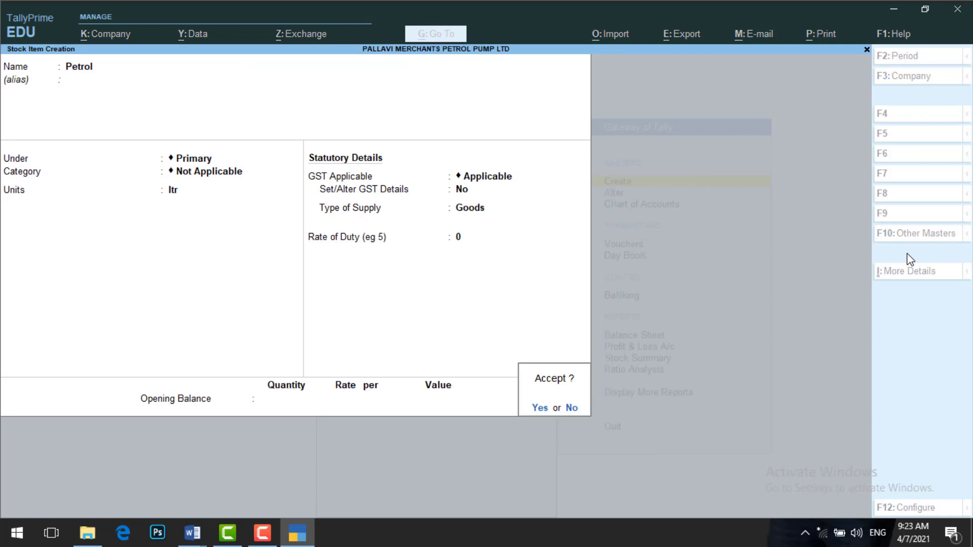
key(Return)
- Name the next stock item Diesel under Primary with category Not Applicable and set its units to ltr
text(Diesel)
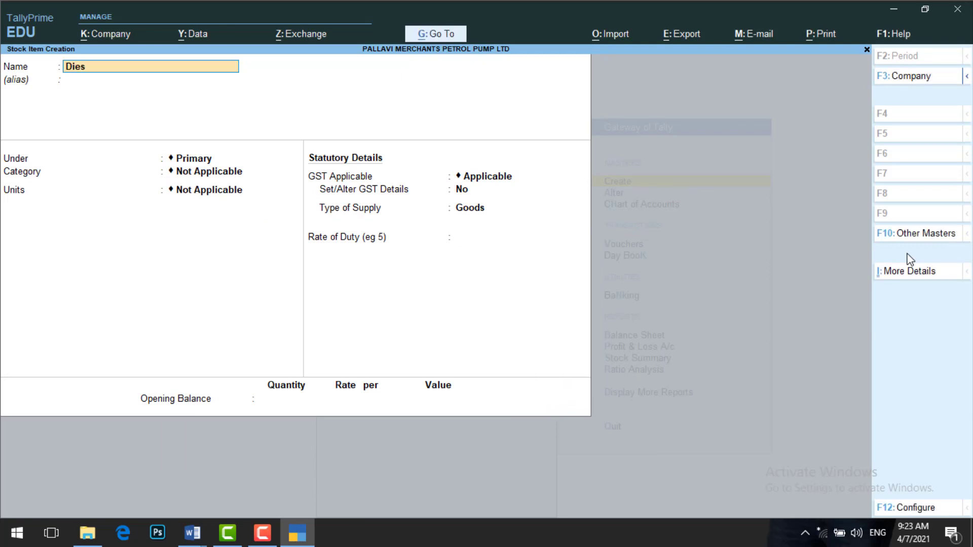
key(Return)
key(Return)
key(Return)
key(Return)
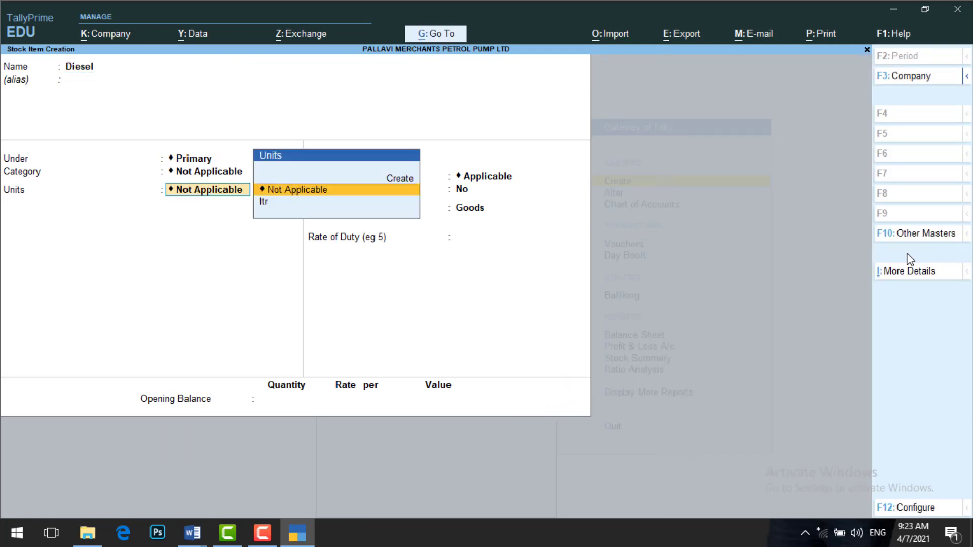
key(Down)
key(Return)
- Turn on GST details for Diesel and start a tax rate history entry applicable from 1-Apr-21 with the description Diesel
key(Return)
key(y)
key(Return)
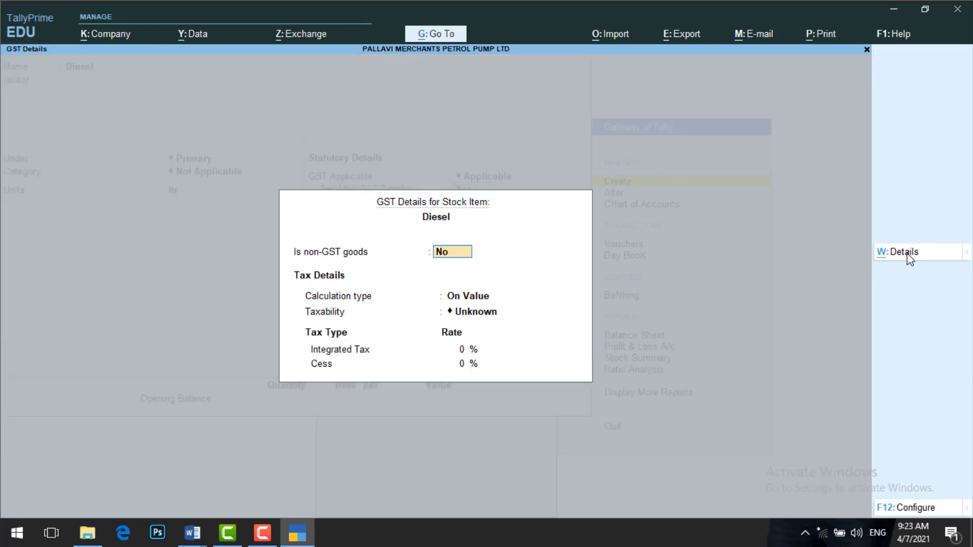
key(Return)
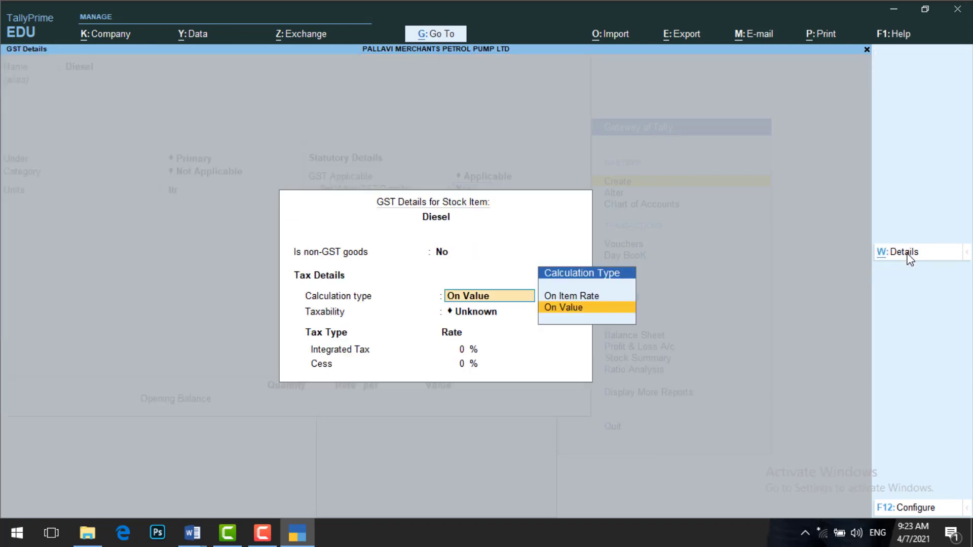
key(BackSpace)
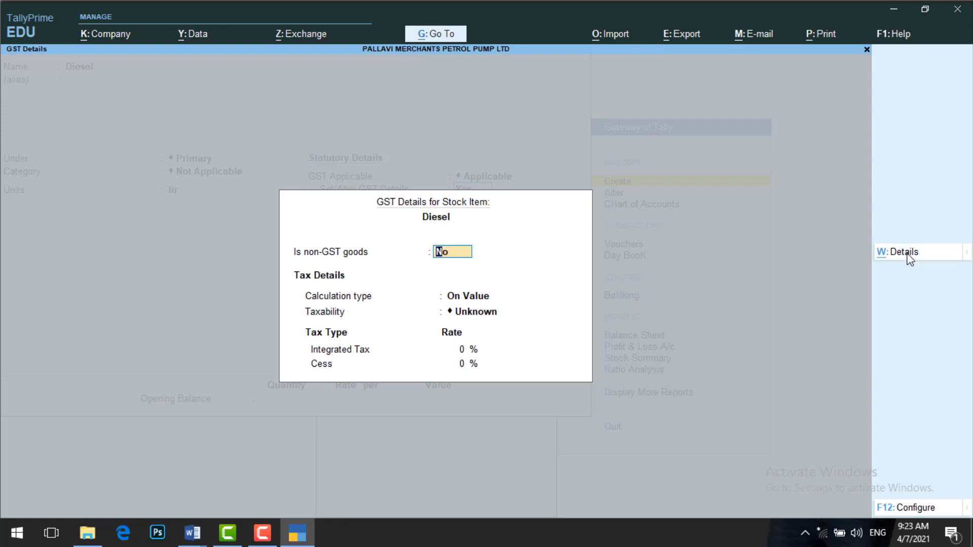
click(907, 254)
text(1-4)
key(Return)
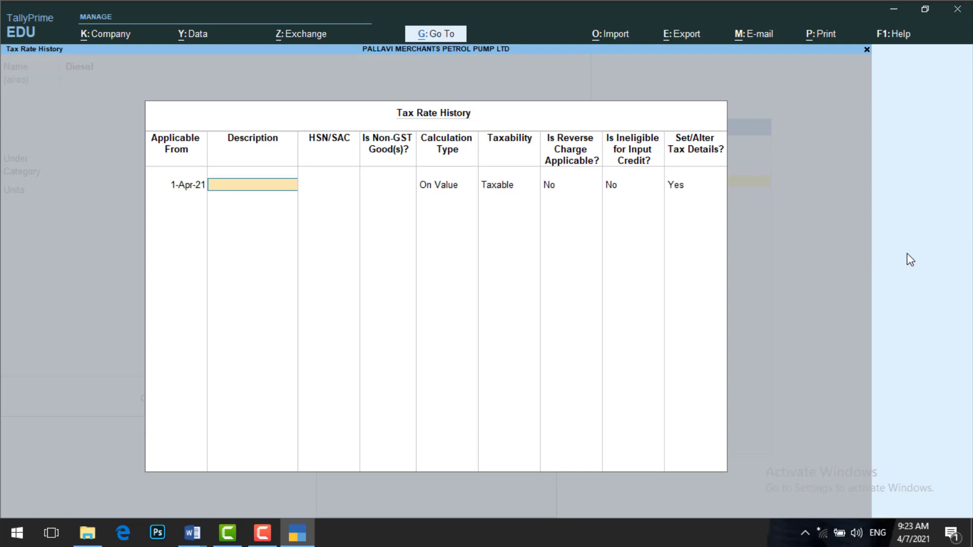
key(Return)
key(BackSpace)
text(Diesel)
key(Return)
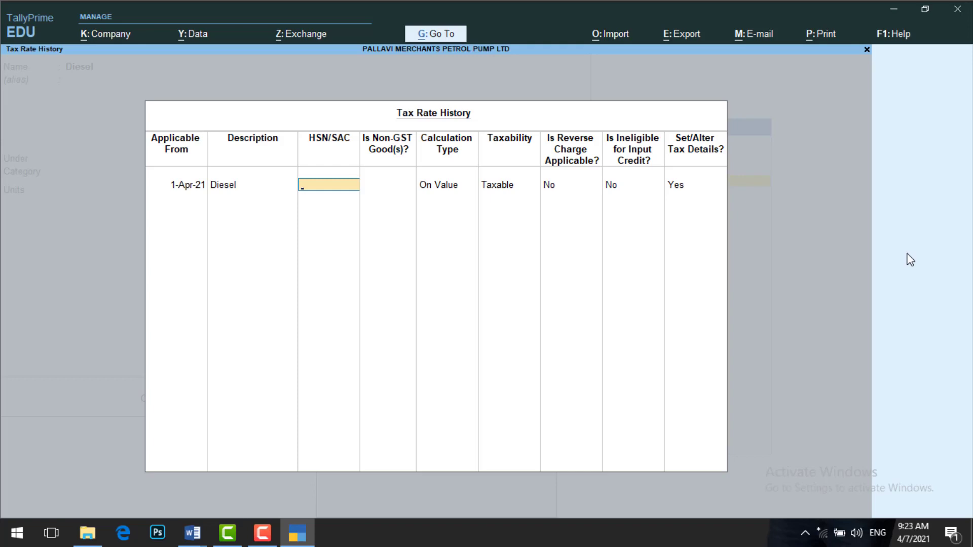
- Enter HSN code 8795 in Diesel's tax rate history and set it as non-GST goods
click(298, 538)
click(298, 541)
text(8795)
key(Return)
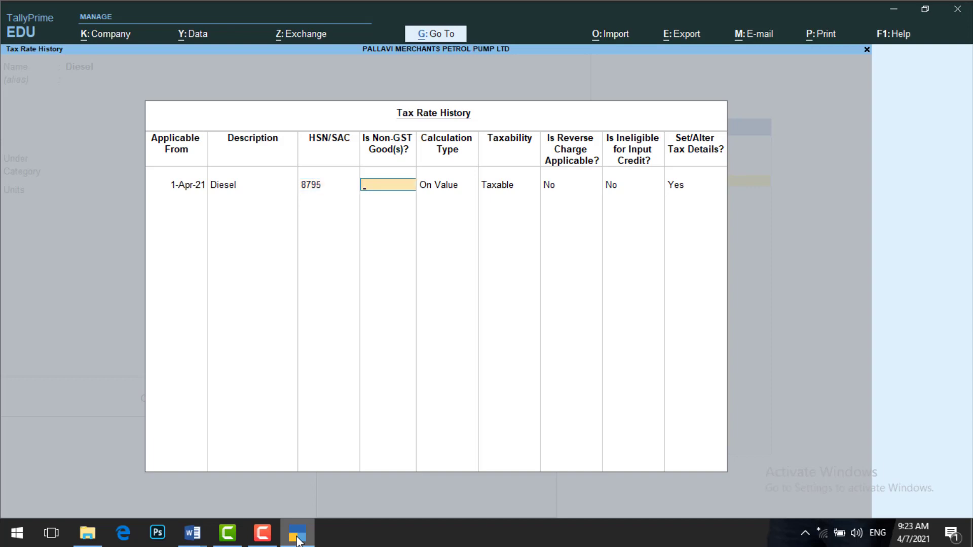
text(yes)
key(Return)
key(Return)
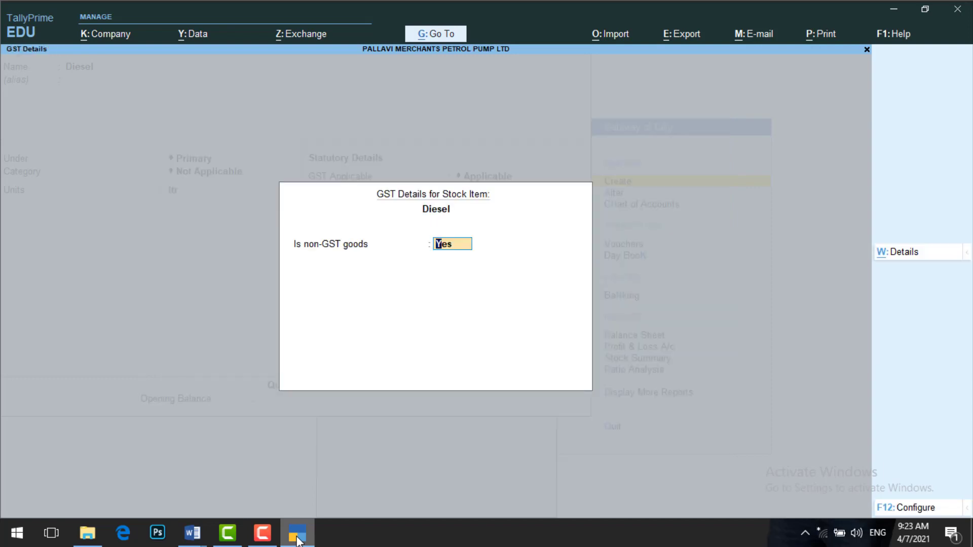
- Accept Diesel's GST details, keep the Goods supply type and duty rate 0, and save the stock item
key(Return)
key(Return)
key(Return)
key(Return)
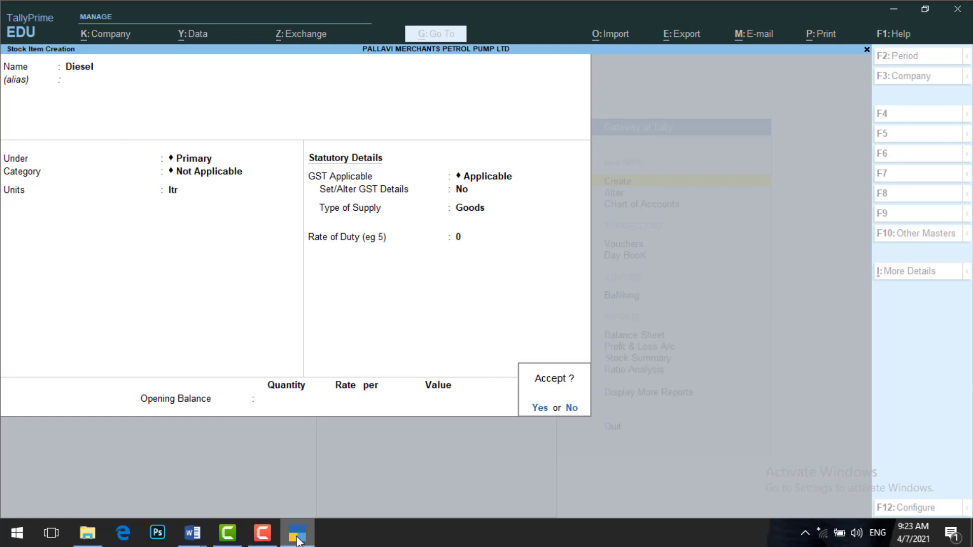
key(Return)
- Copy the item name Lubricants from the Word exercise into the next TallyPrime stock item's name, without the stray bullet character
click(297, 539)
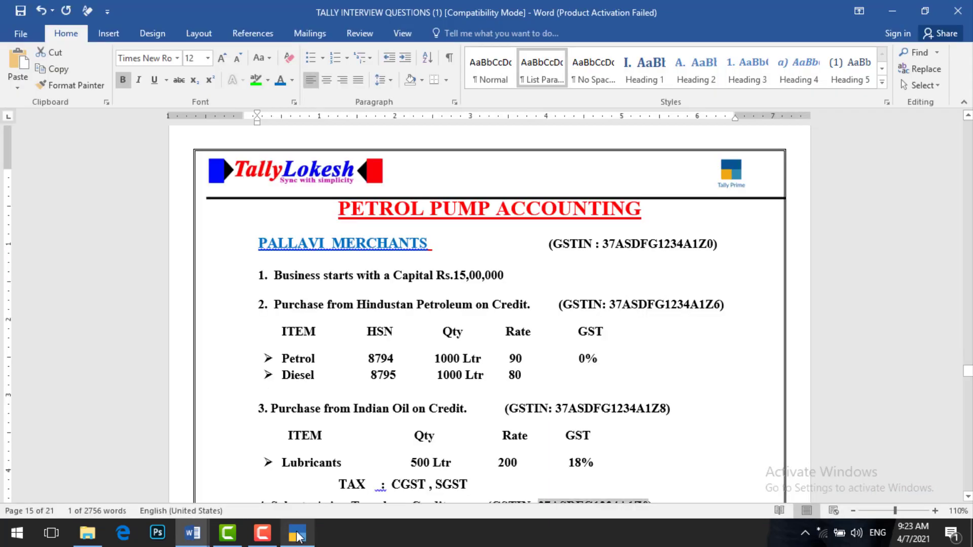
drag(345, 462, 285, 466)
key(ctrl+c)
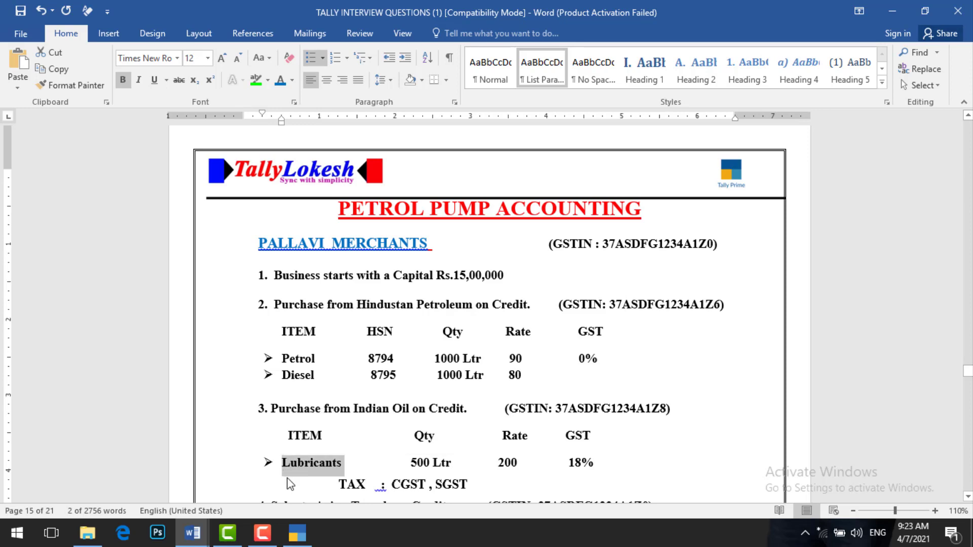
click(298, 525)
key(ctrl+alt+v)
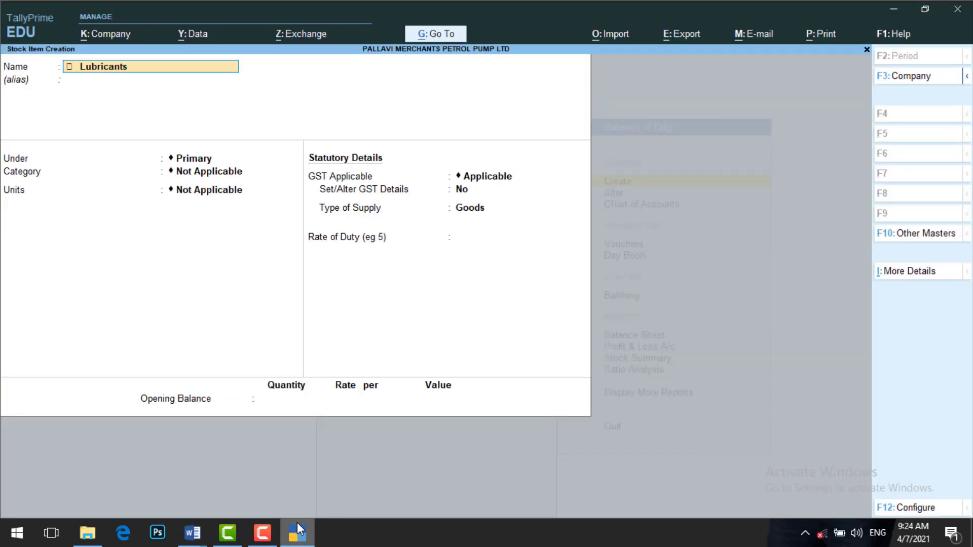
key(BackSpace)
key(BackSpace)
- Place Lubricants under Primary with category Not Applicable and set its units to ltr
key(Return)
key(Return)
key(Return)
key(Down)
key(Return)
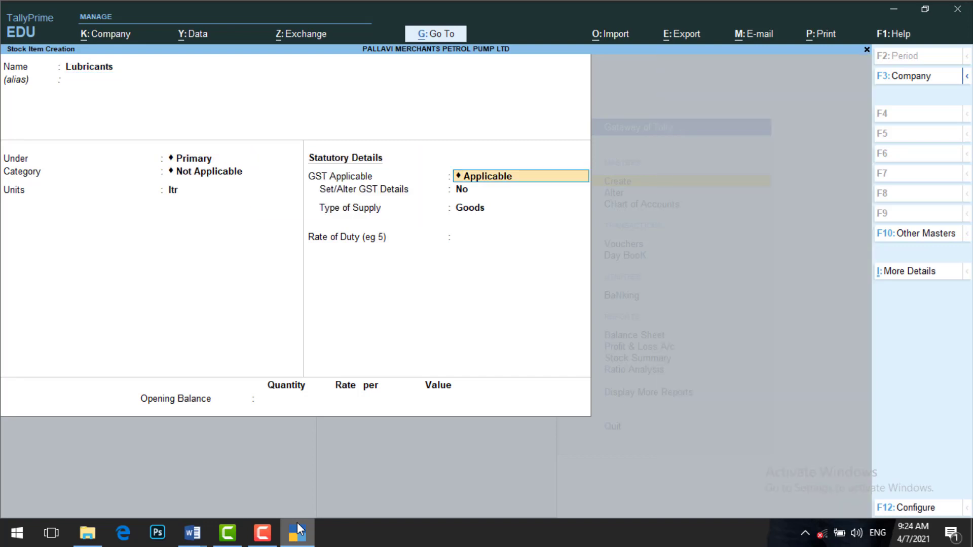
- Turn on GST details for Lubricants and start a tax rate history entry from 1-Apr-21 with the description Lubricants
key(Return)
key(y)
key(Return)
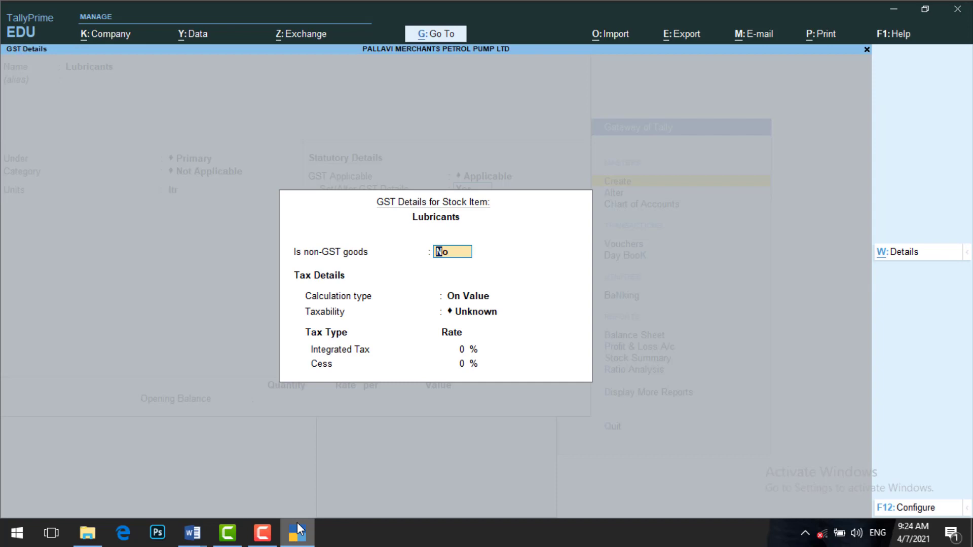
click(908, 253)
text(1)
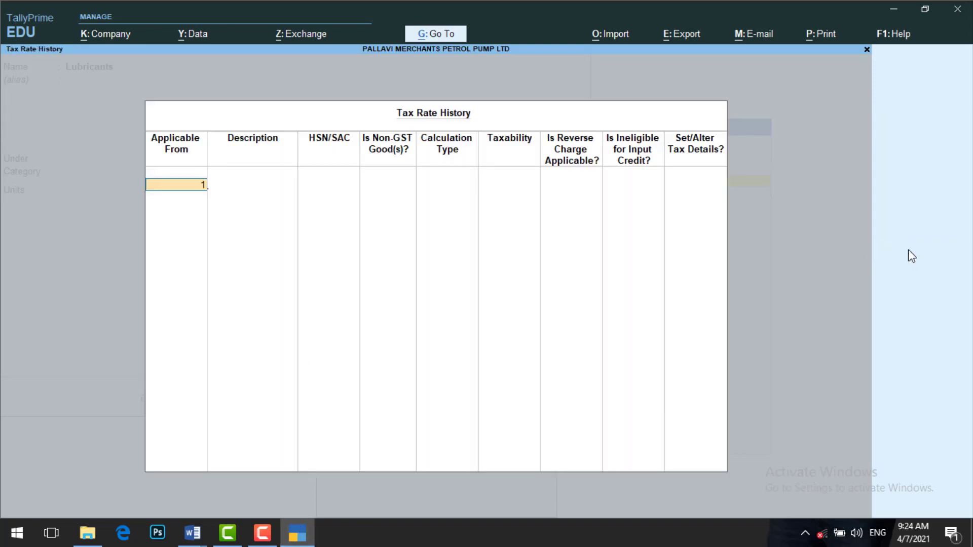
text(-4)
key(Return)
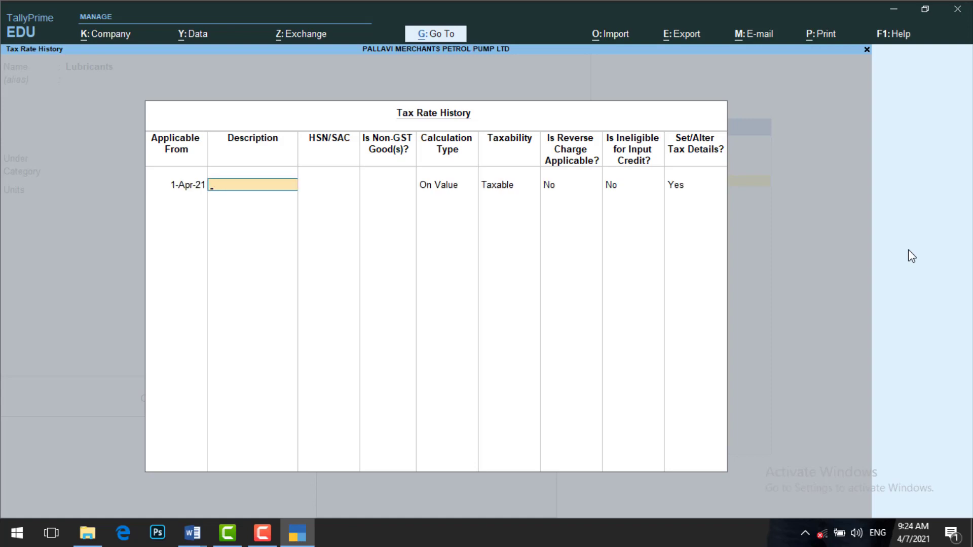
text(Lubricants)
key(Return)
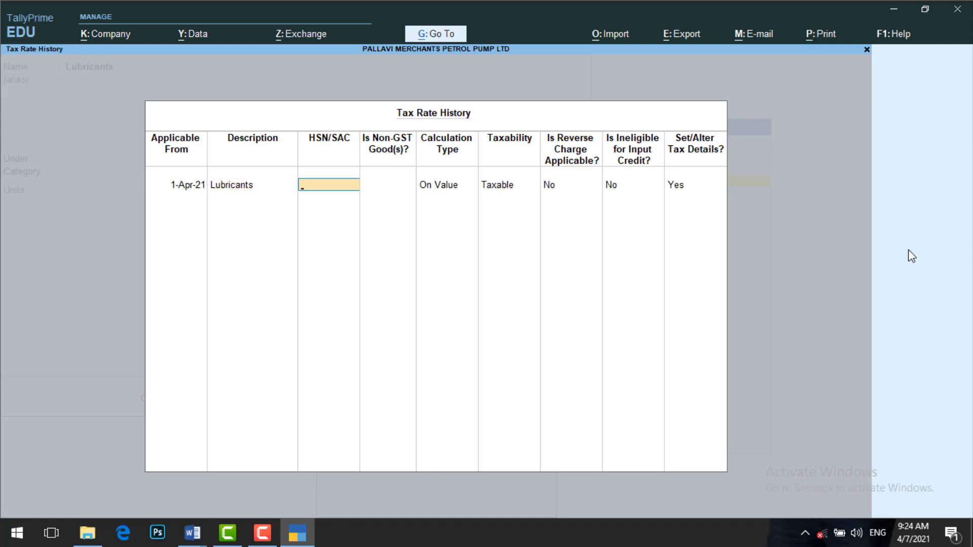
- Check the Word exercise for Lubricants, then enter HSN code 6789 and keep it as taxable GST goods calculated on value
click(193, 533)
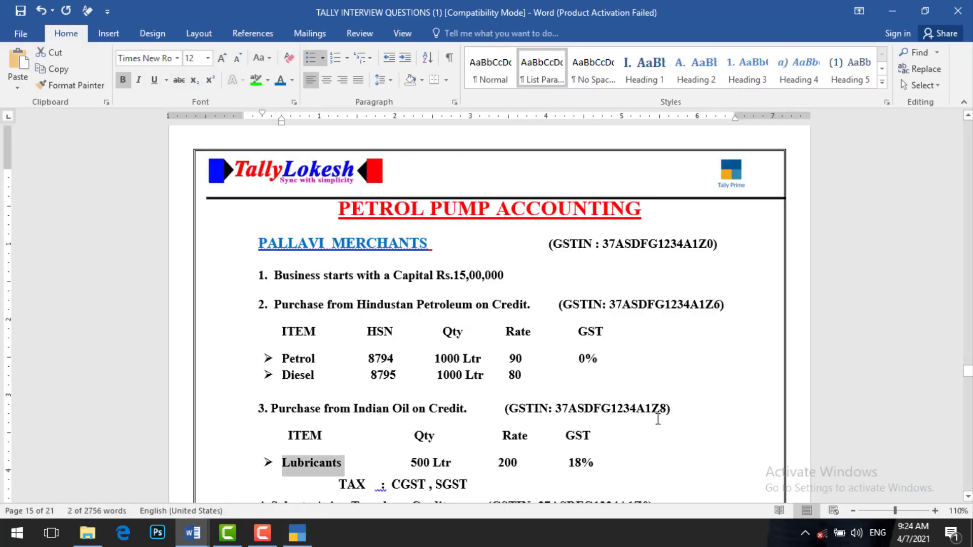
click(310, 537)
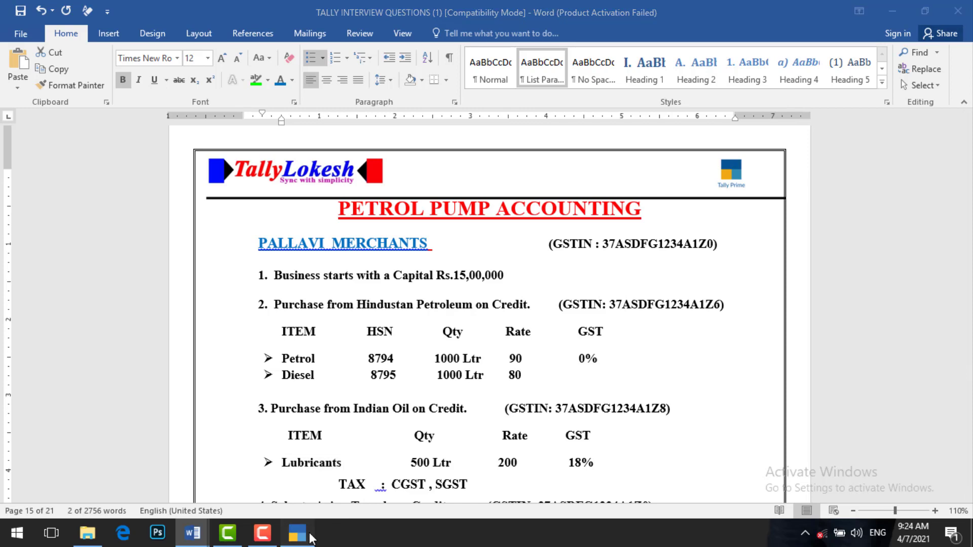
text(6789)
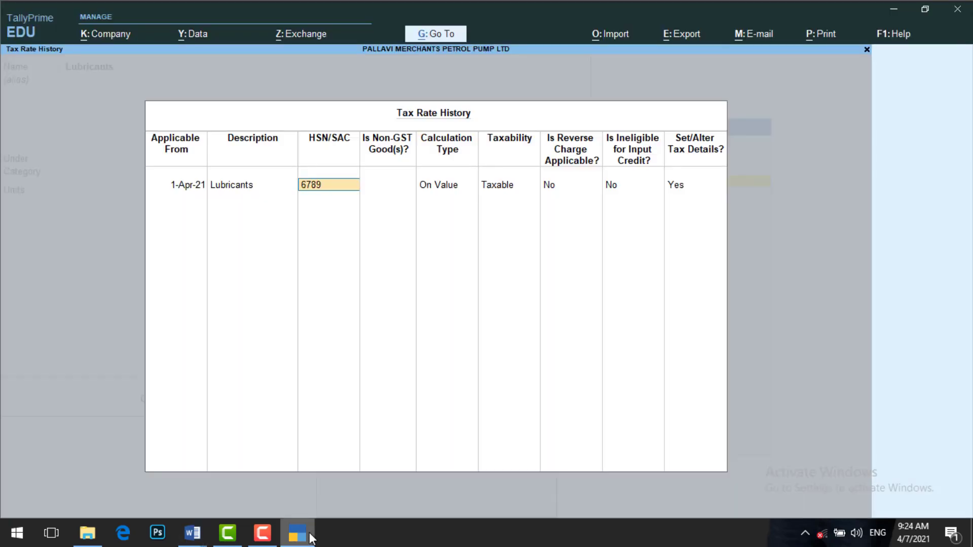
key(Return)
key(Return)
key(Return)
key(Return)
key(Return)
key(Return)
key(Return)
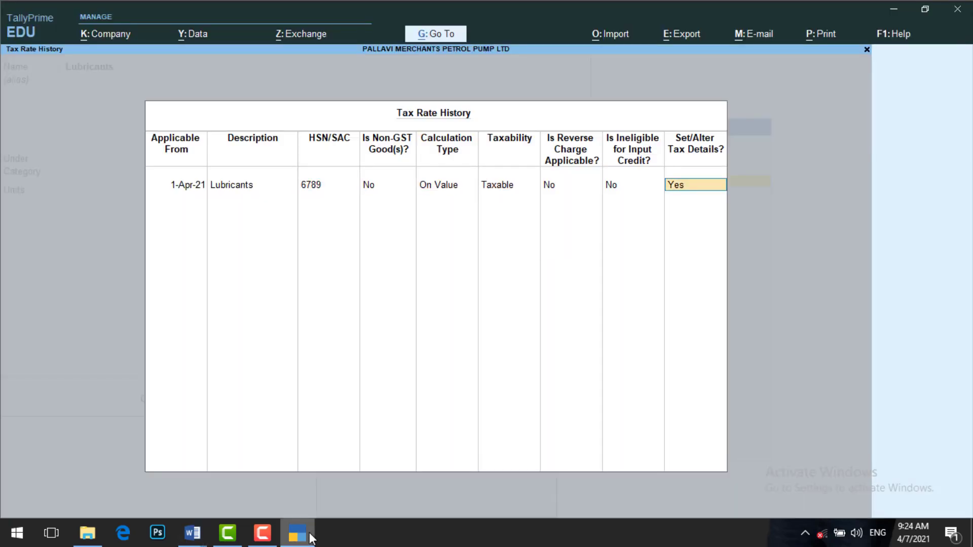
- Set the integrated tax to 18% for Lubricants, accepting 9% central tax, 9% state tax and 0% cess
text(18)
key(Return)
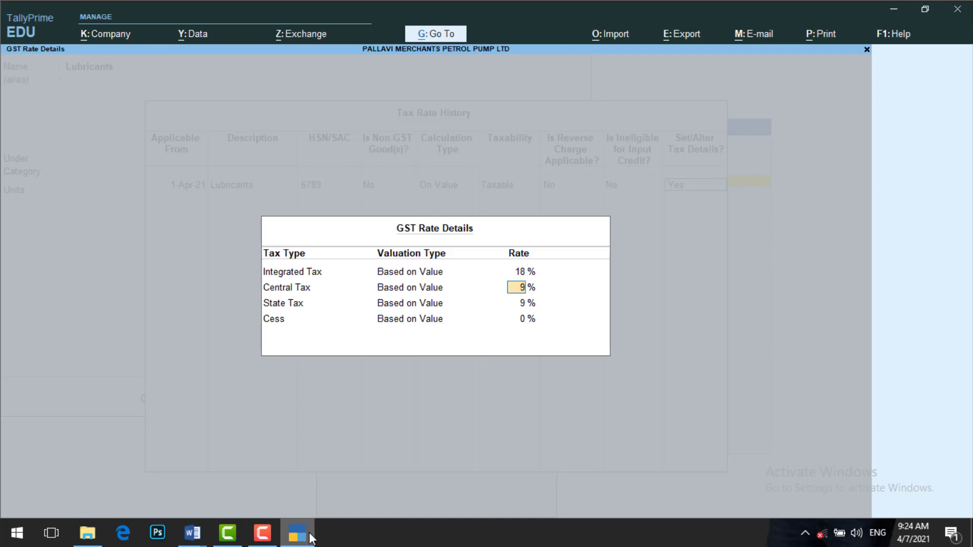
key(Return)
key(Return)
key(Return)
- Accept the Lubricants GST details, keep the Goods supply type and duty rate 0, and save the stock item
key(Return)
key(Return)
key(Return)
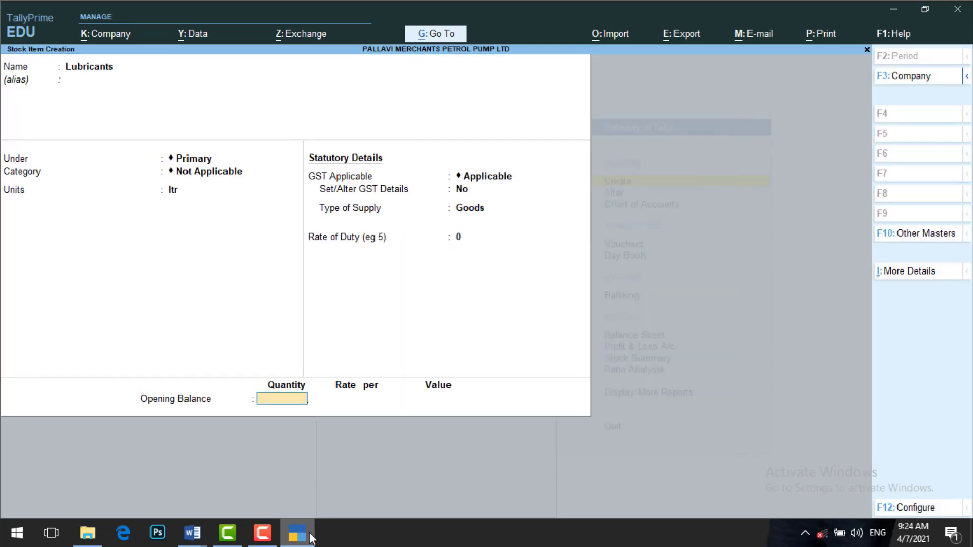
key(Return)
key(Return)
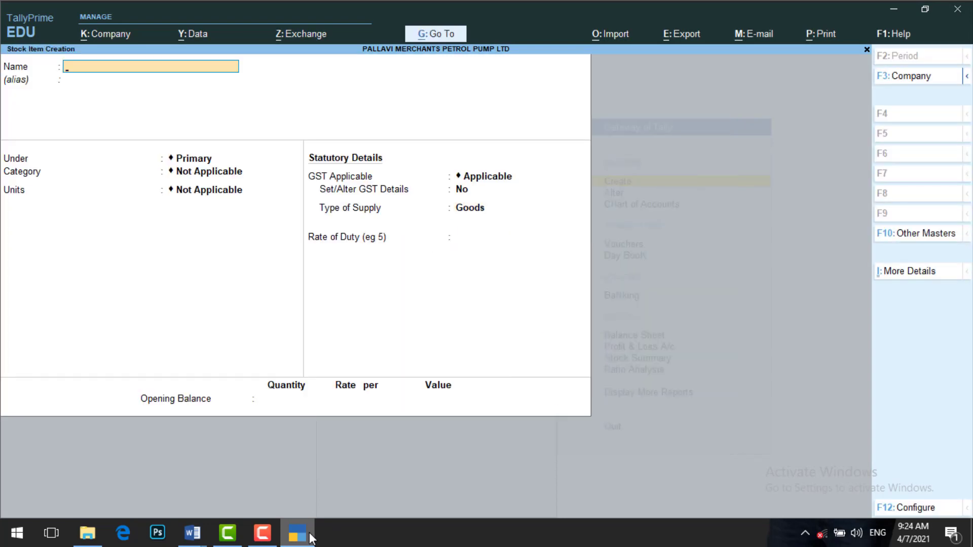
- Leave stock item creation and create a new location named Petrol Tank under Primary
key(Escape)
key(Return)
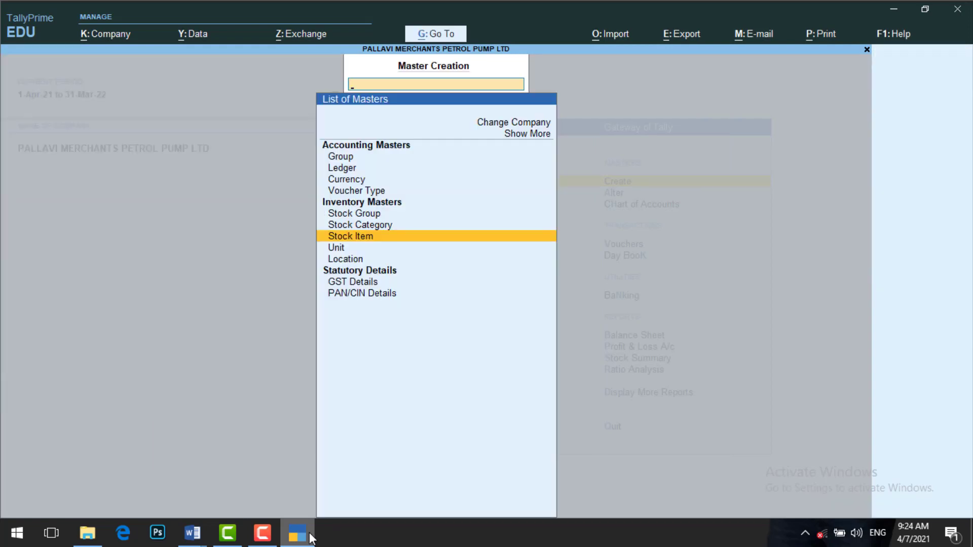
key(Down)
key(Down)
key(Return)
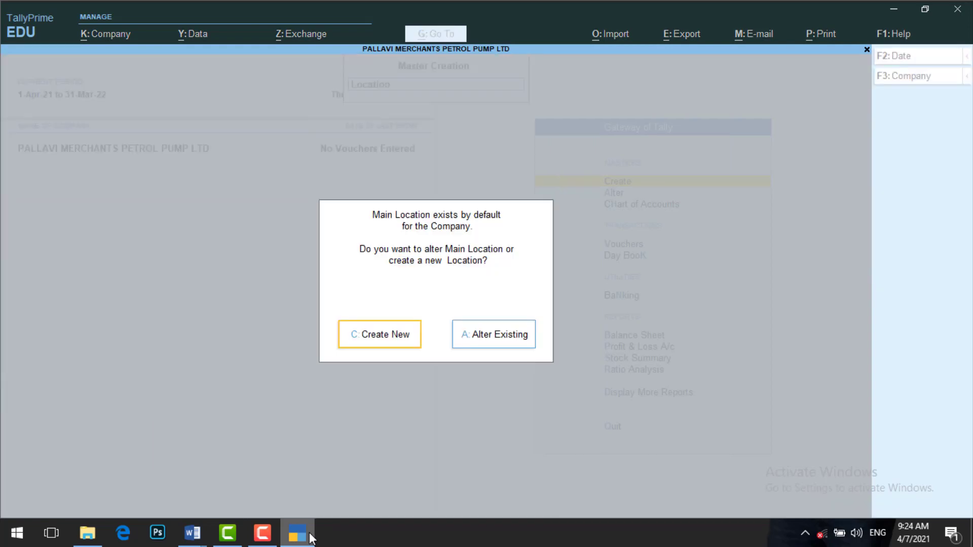
key(c)
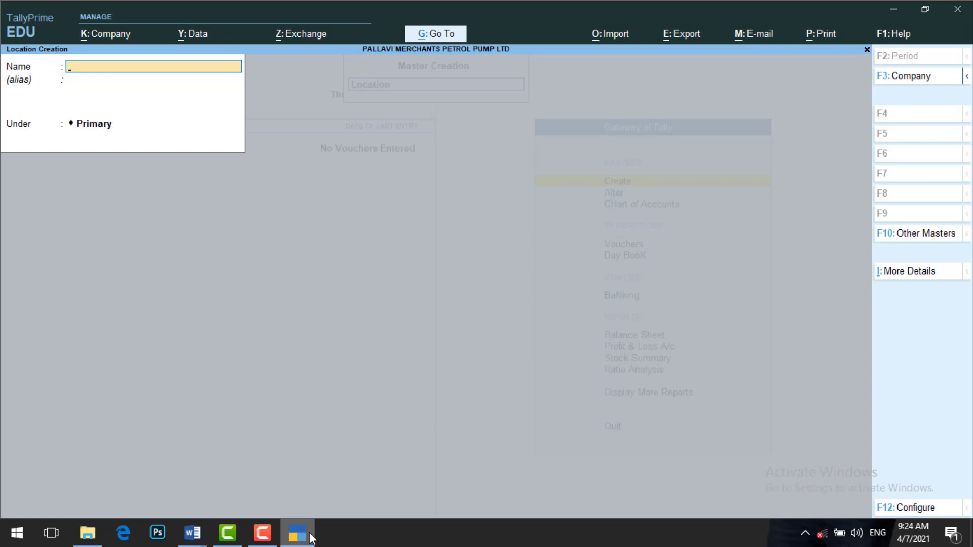
text(Petrol tank)
key(Return)
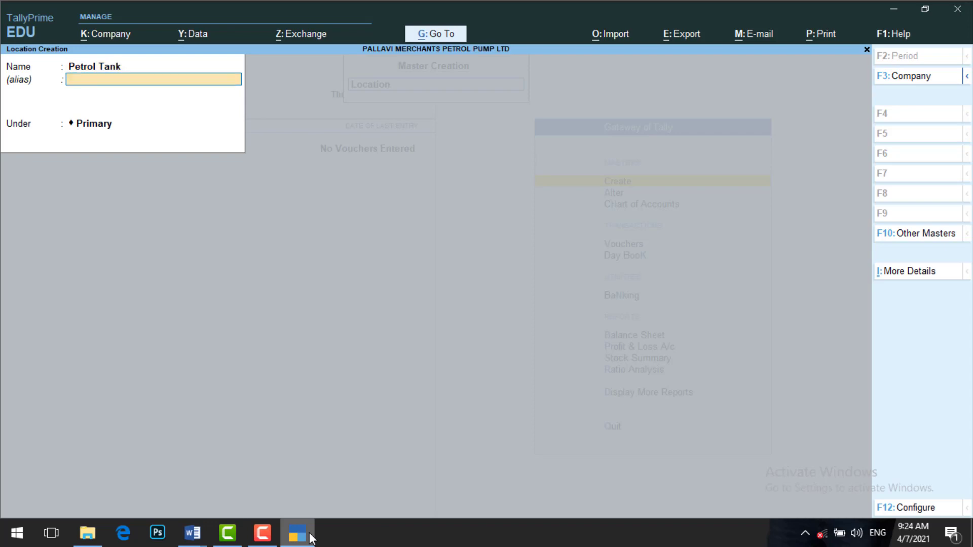
key(Return)
key(Return)
key(Return)
- Create a second location named Diesel Tank under Primary
text(Di)
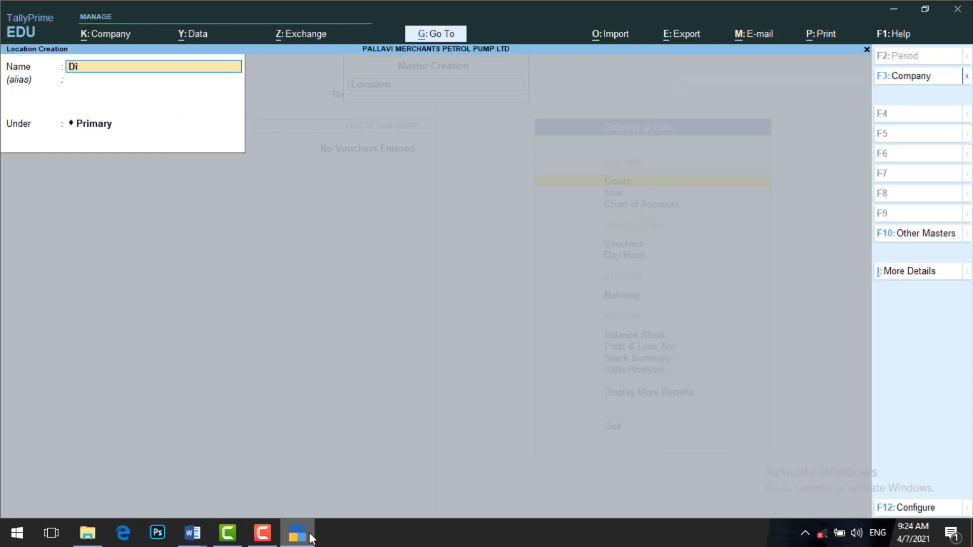
text(esel Tank)
key(Return)
key(Return)
key(Return)
- Create the location Office Godown under Primary and return to the Gateway of Tally
text(Office Godown)
key(Return)
key(Return)
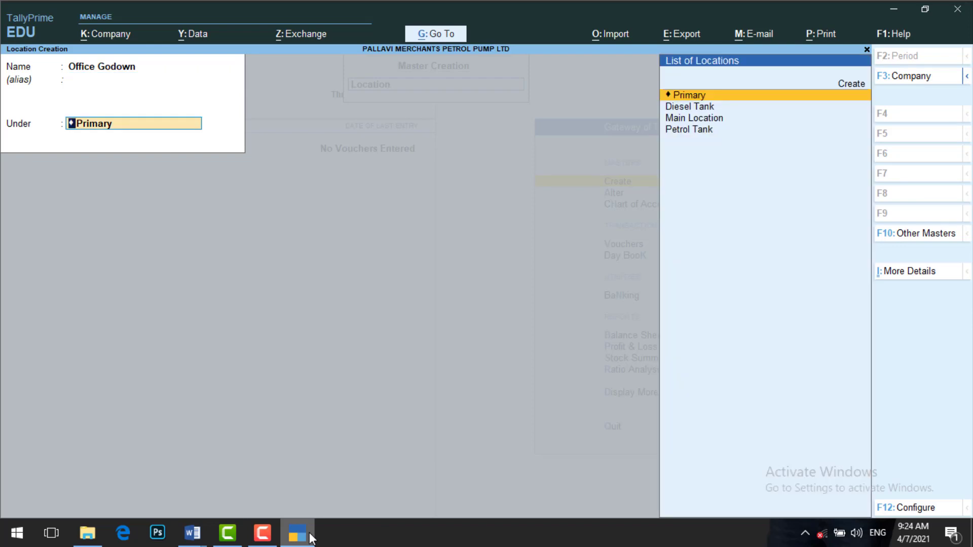
key(Return)
key(Return)
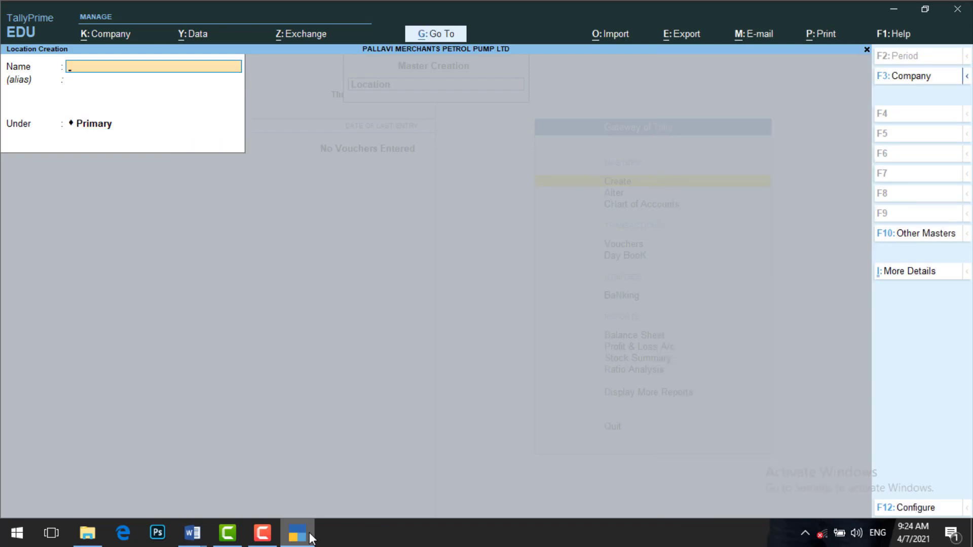
key(Escape)
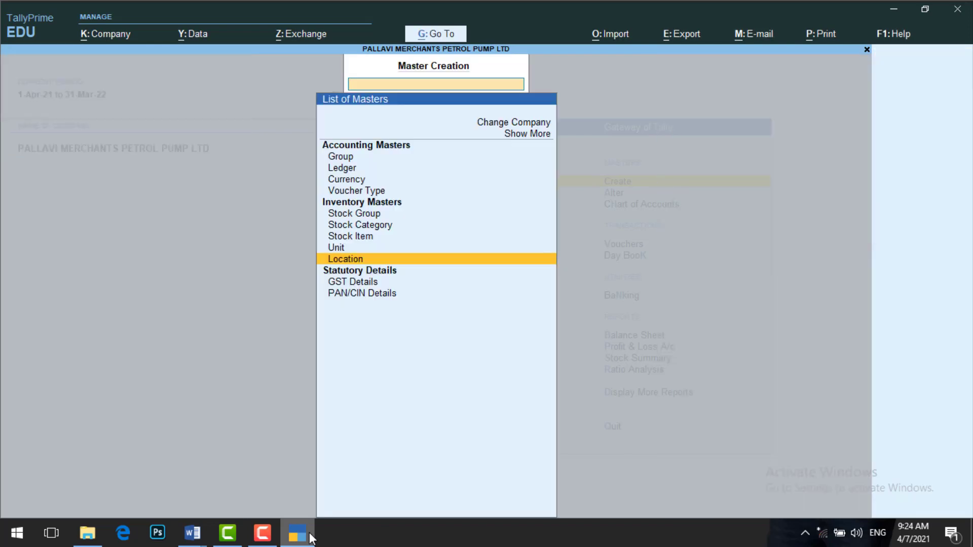
key(Escape)
- Go to voucher entry and start a new Receipt voucher
key(Down)
key(Down)
key(Down)
key(Down)
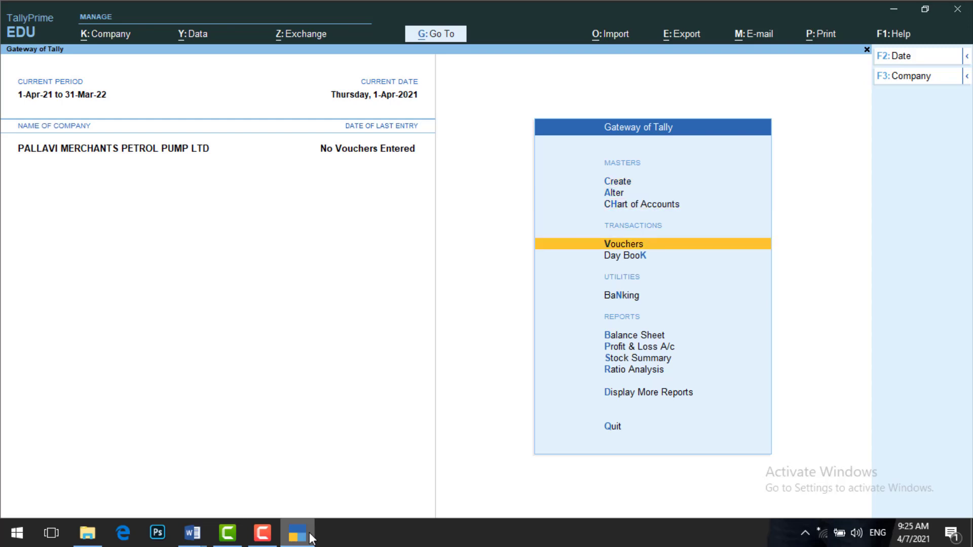
key(Up)
key(Return)
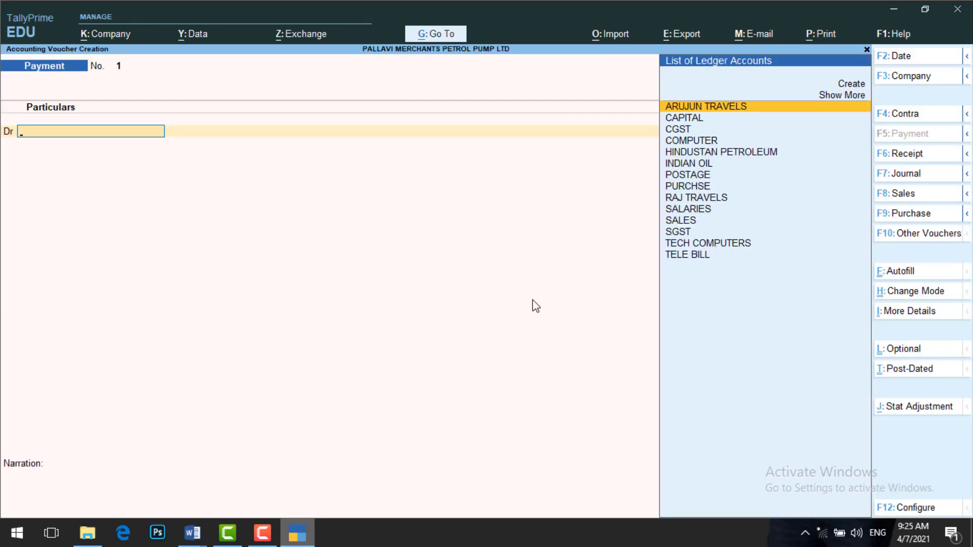
click(920, 156)
- Credit the CAPITAL ledger with 15,00,000 in the Receipt voucher
key(Down)
key(Return)
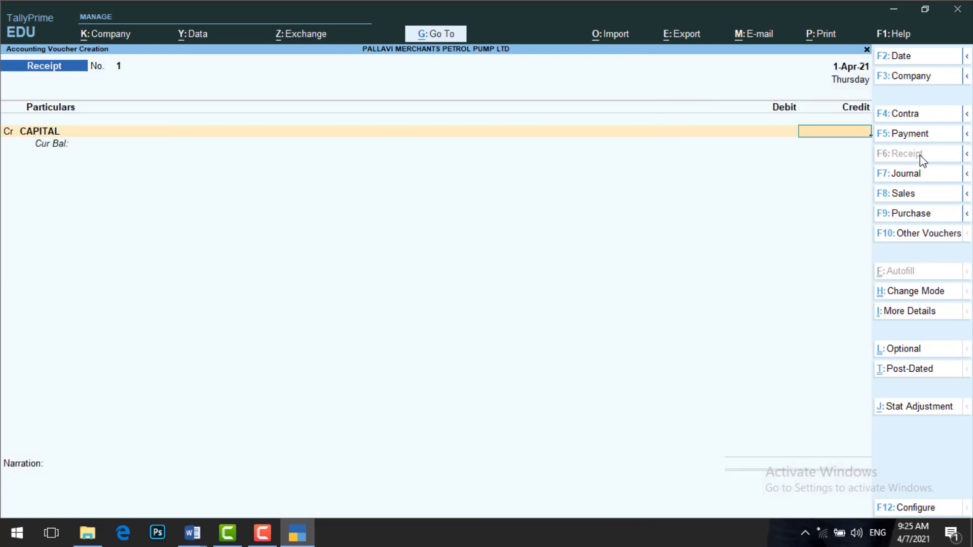
text(15000)
text(00)
key(Return)
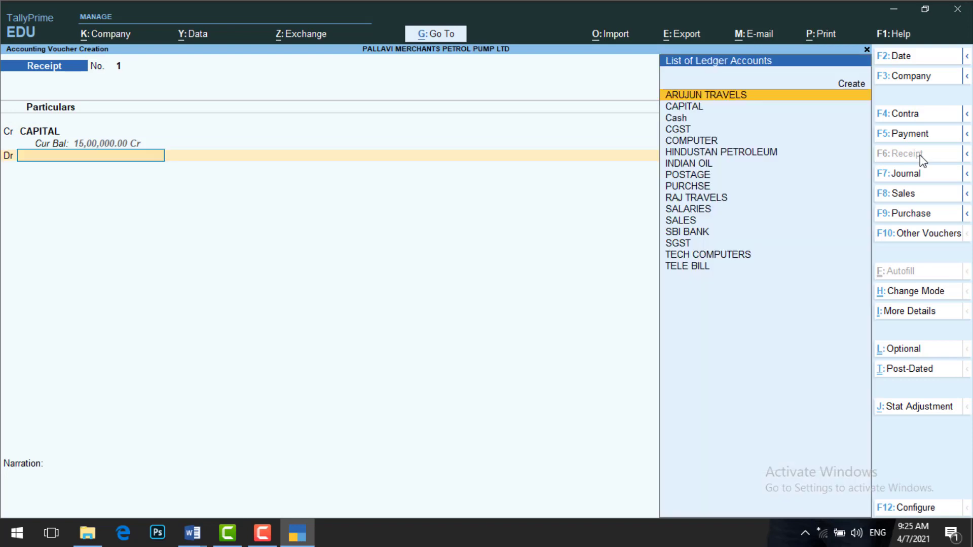
- Debit Cash with 15,00,000 in the Receipt voucher, leave the narration blank and save the voucher
key(Down)
key(Down)
key(Return)
key(Return)
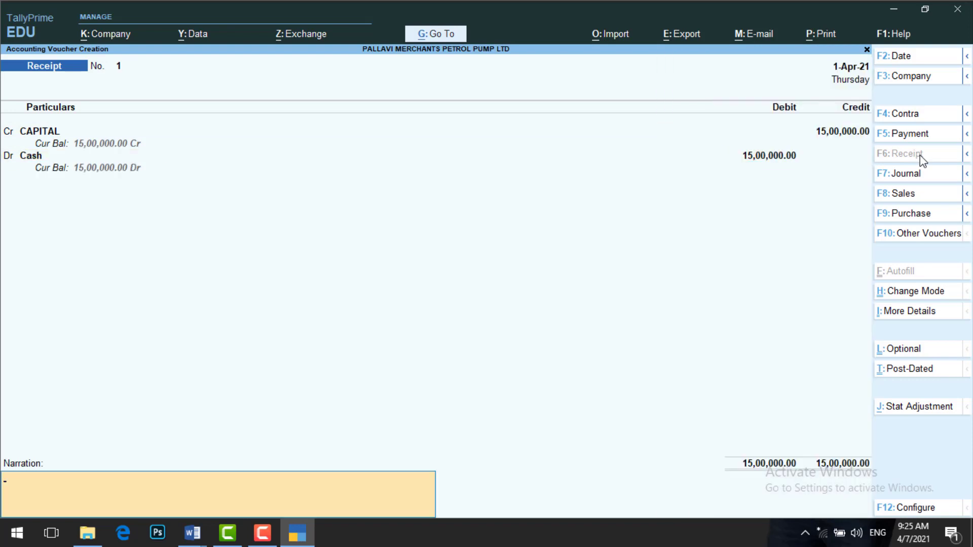
key(Return)
key(Return)
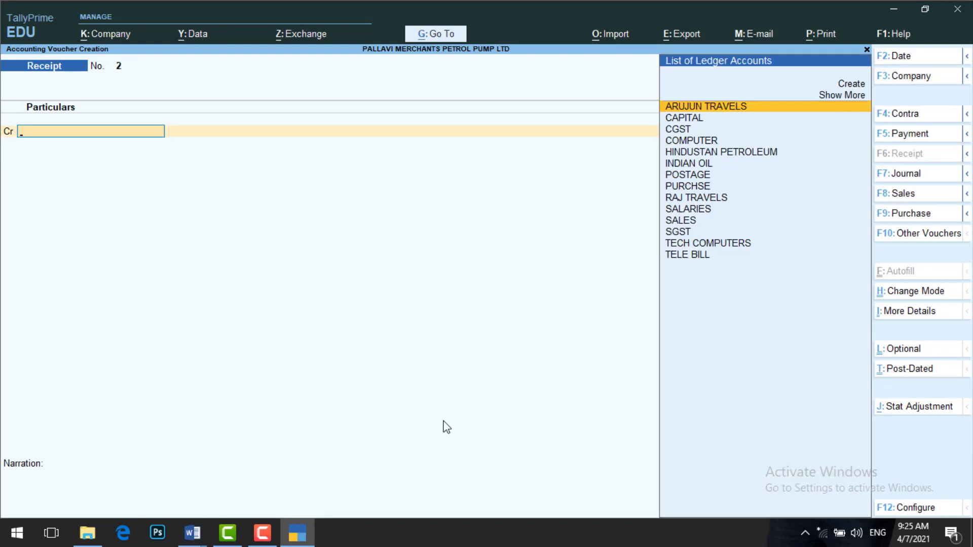
- Check the next transaction in the Word exercise, then start a Purchase voucher with supplier invoice number 100
click(299, 535)
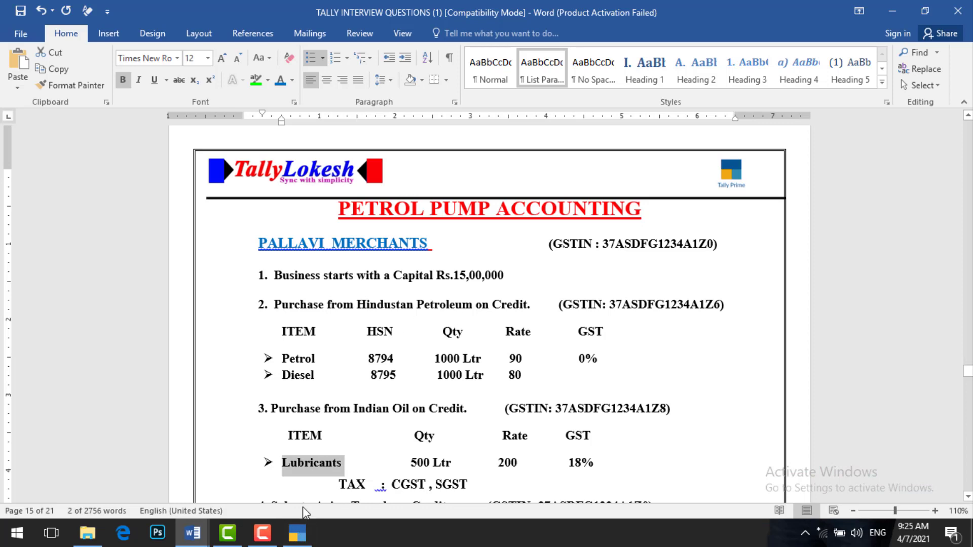
click(297, 533)
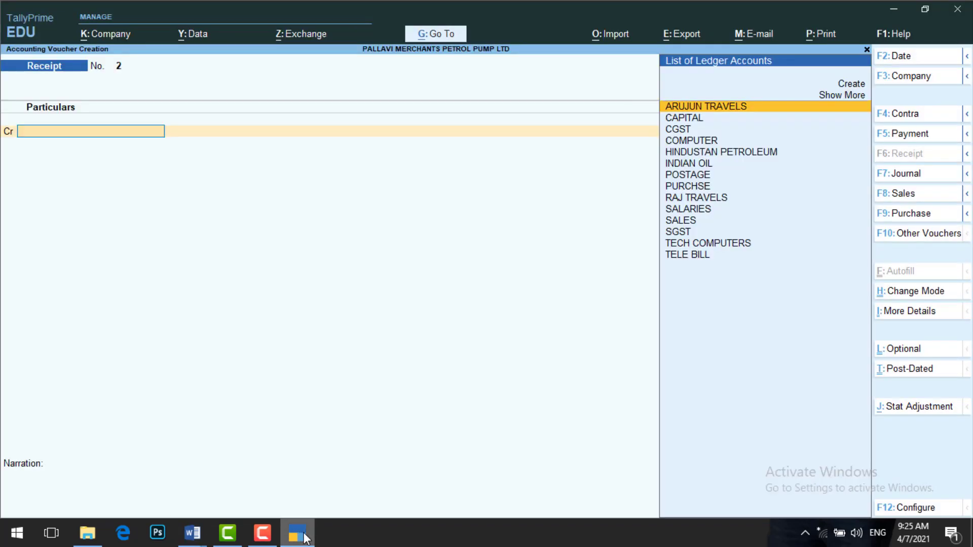
click(928, 220)
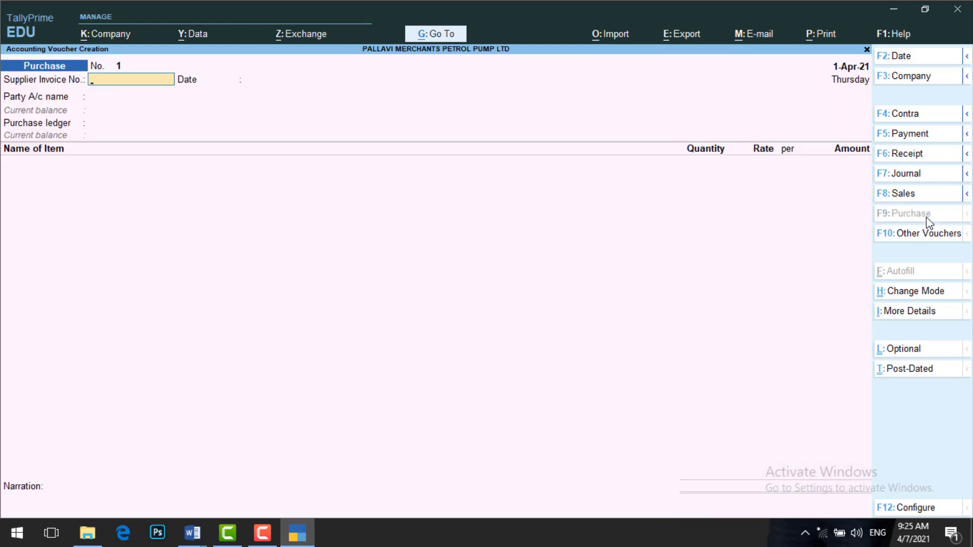
text(100)
key(Return)
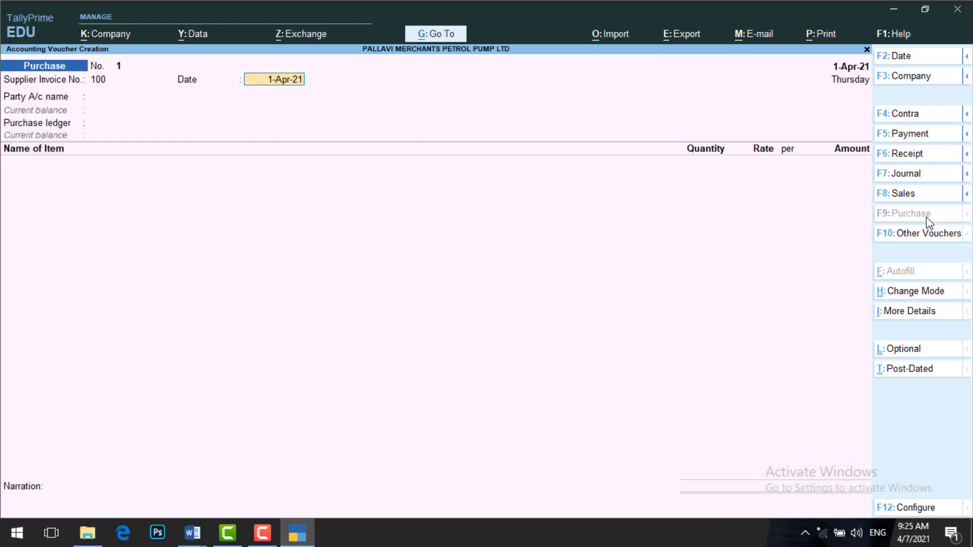
- Choose HINDUSTAN PETROLEUM as the party, accept its default receipt and party details, and select PURCHSE as the purchase ledger
key(Return)
key(Down)
key(Down)
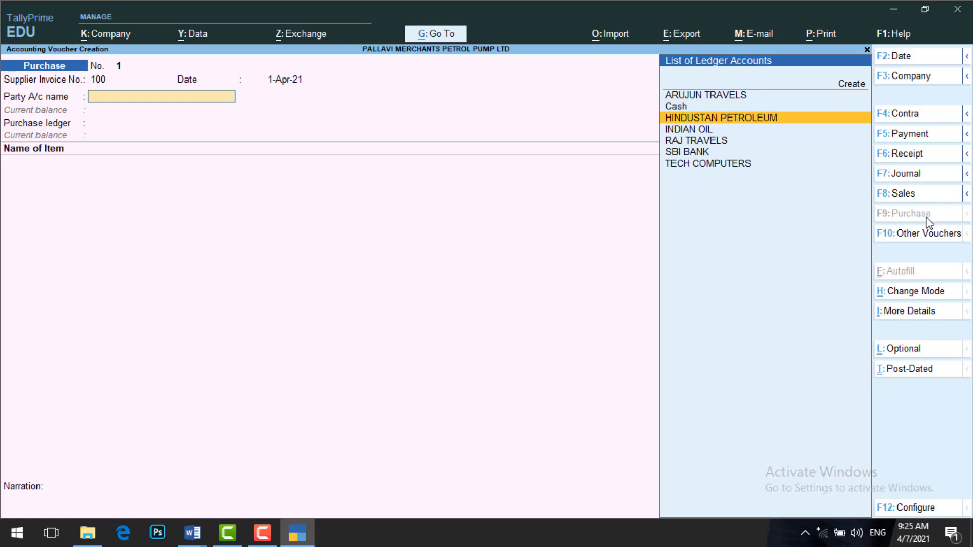
key(Return)
key(Return)
key(Return)
key(Return)
key(Return)
key(Return)
key(Return)
key(Return)
key(Return)
key(Return)
key(Return)
key(Return)
key(Return)
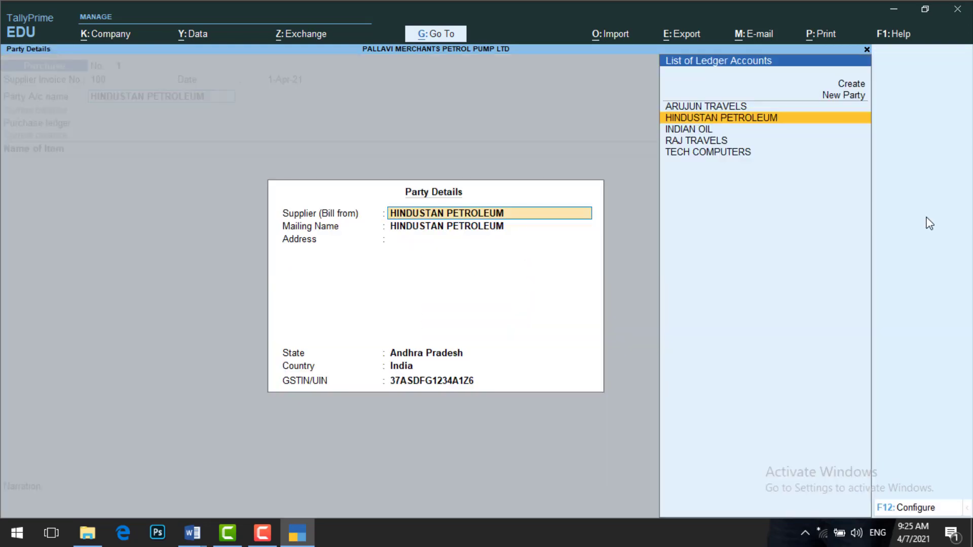
key(Return)
key(Return)
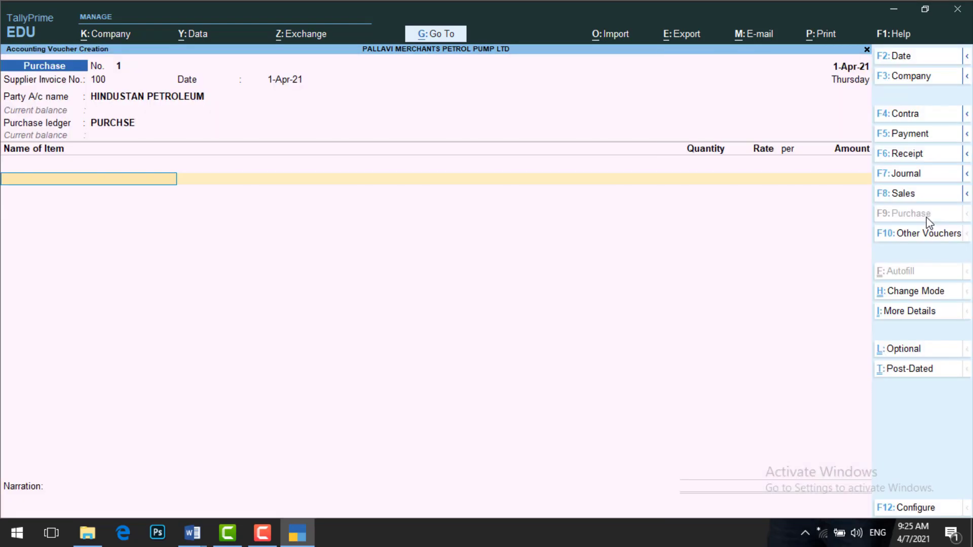
- Add the stock item Petrol to the purchase and allocate it to the Petrol Tank location
text(P)
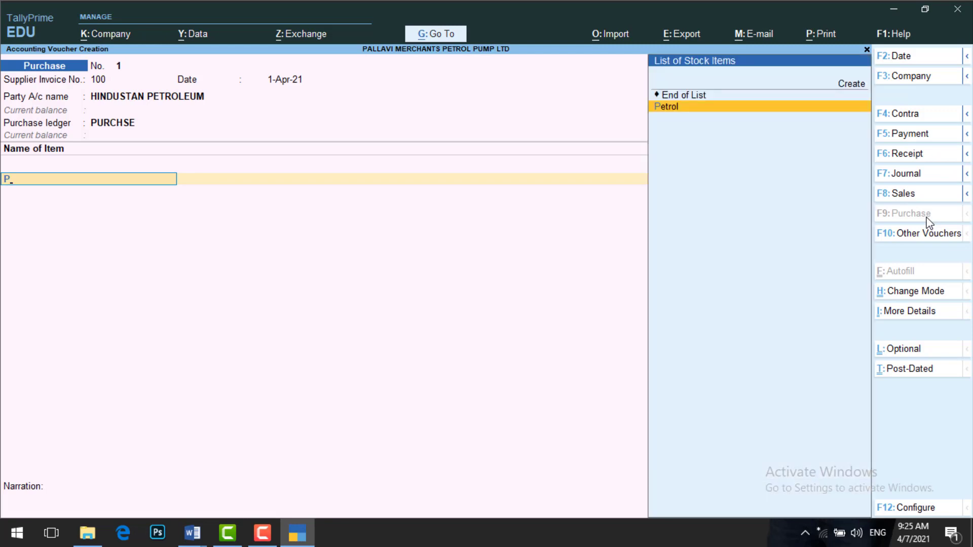
key(Return)
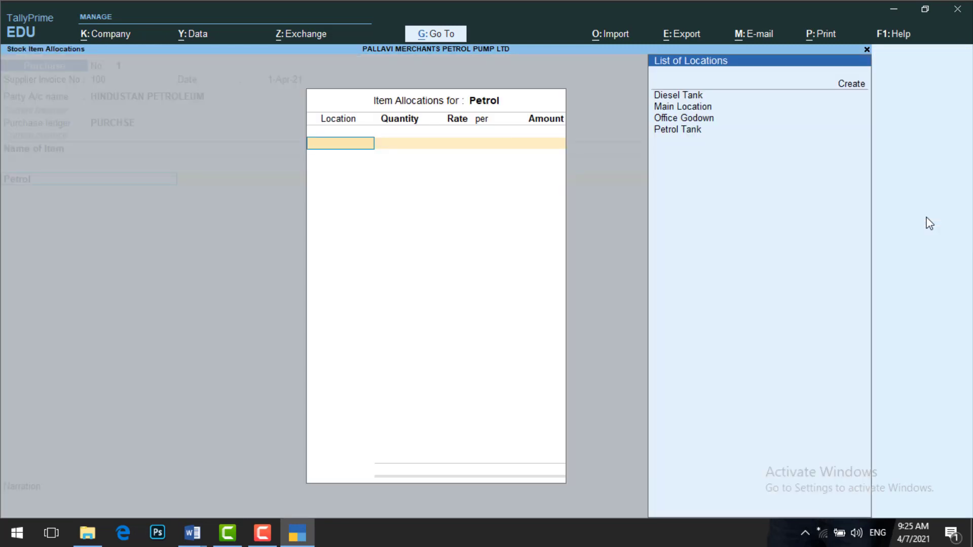
key(Down)
key(Down)
key(Down)
key(Down)
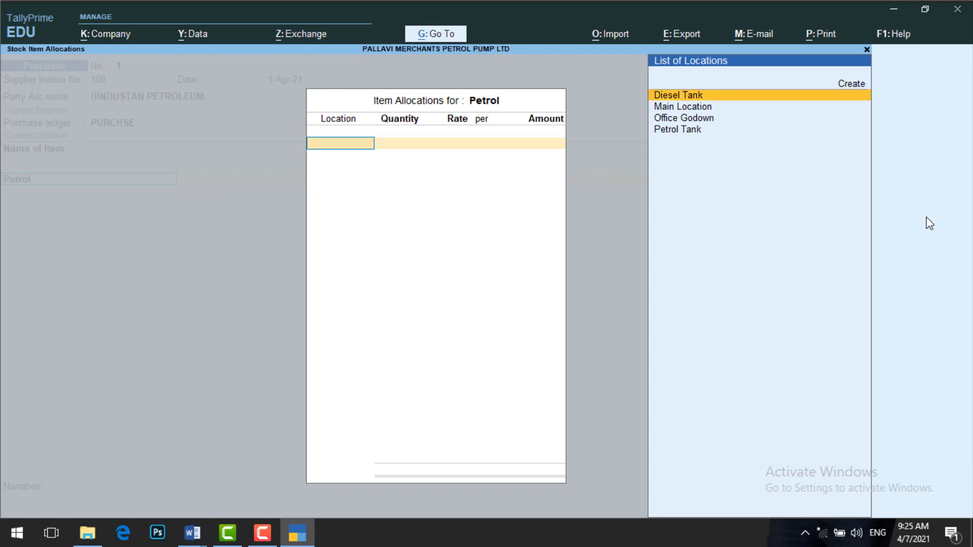
key(Return)
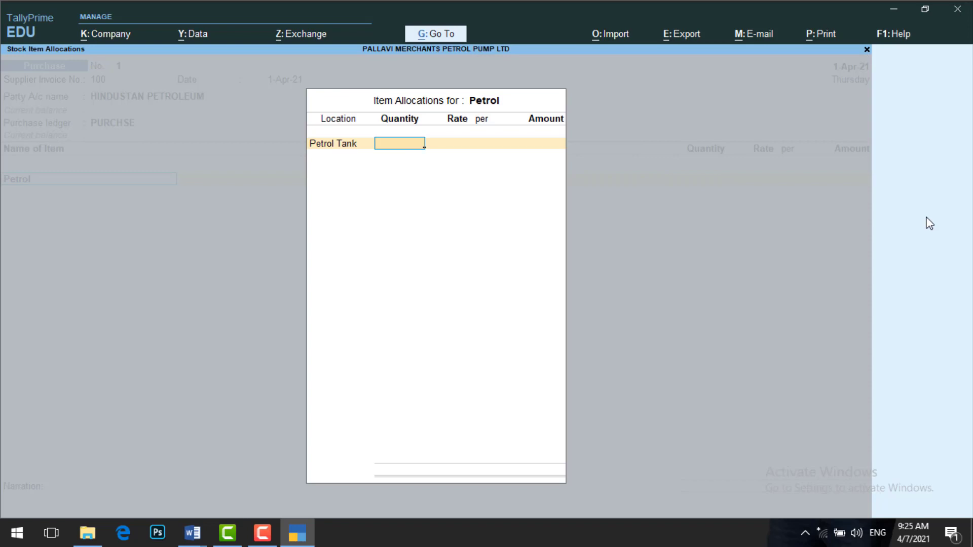
- Enter 1000 ltr at a rate of 90 for Petrol, taking the rate from the Word exercise, and complete the item line
text(1000)
key(Return)
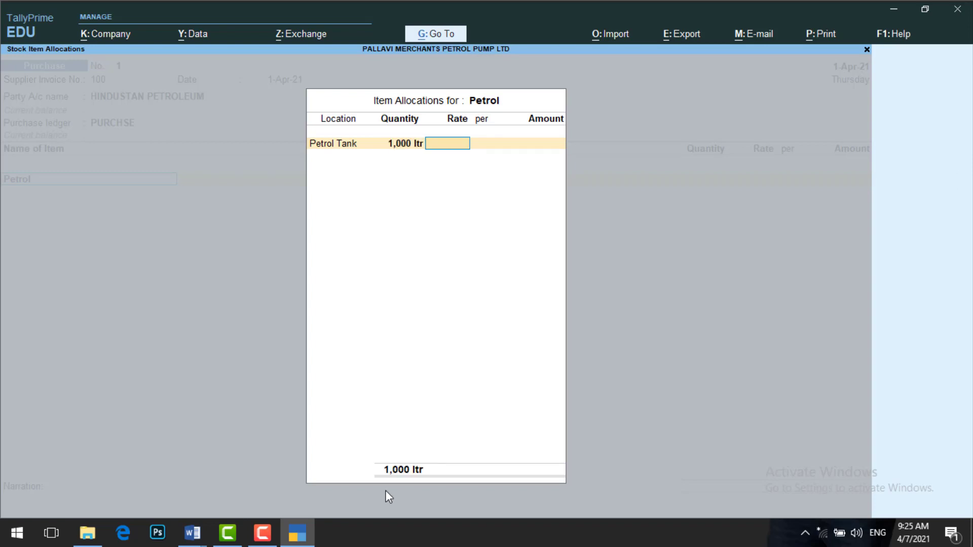
click(294, 541)
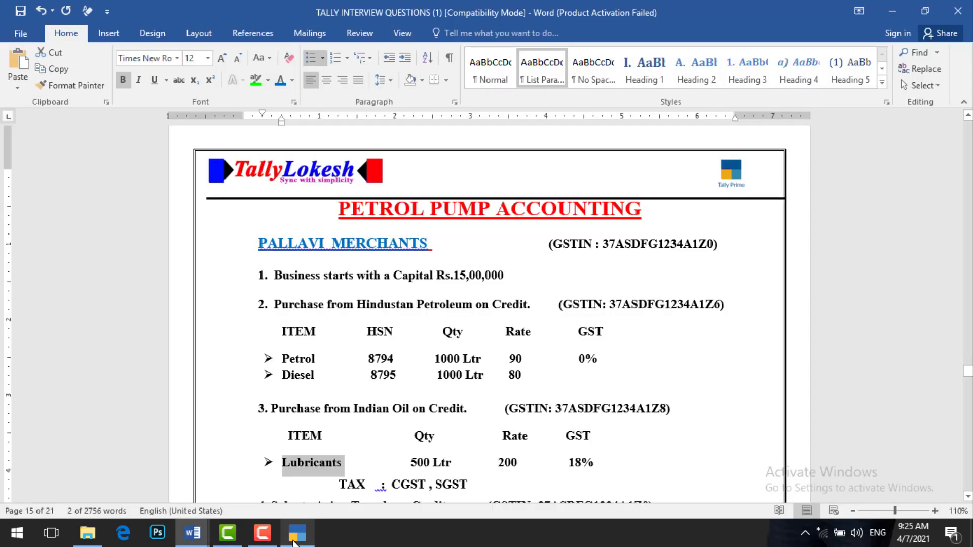
click(294, 541)
text(90)
key(Return)
key(Return)
key(Return)
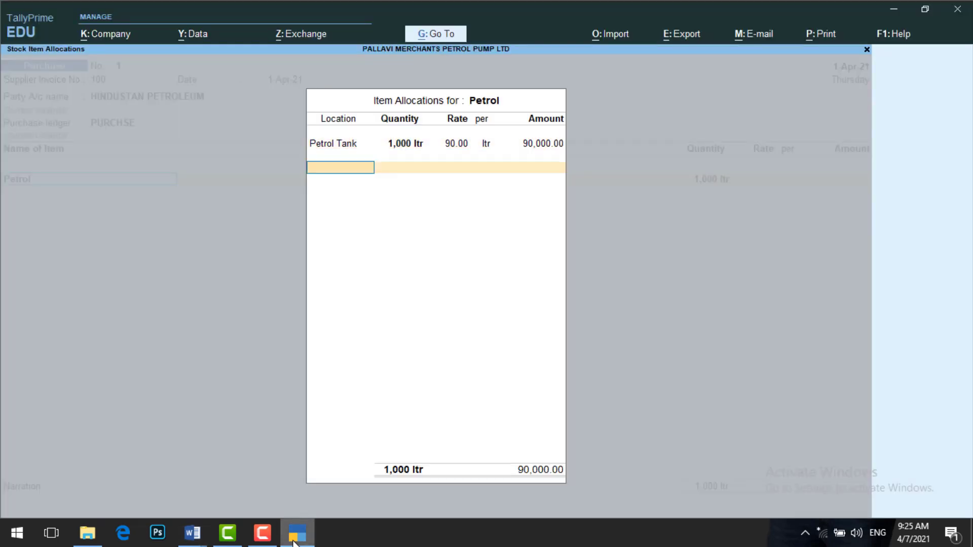
key(Return)
key(Return)
- Add the stock item Diesel to the purchase and allocate it to the Diesel Tank location
text(s)
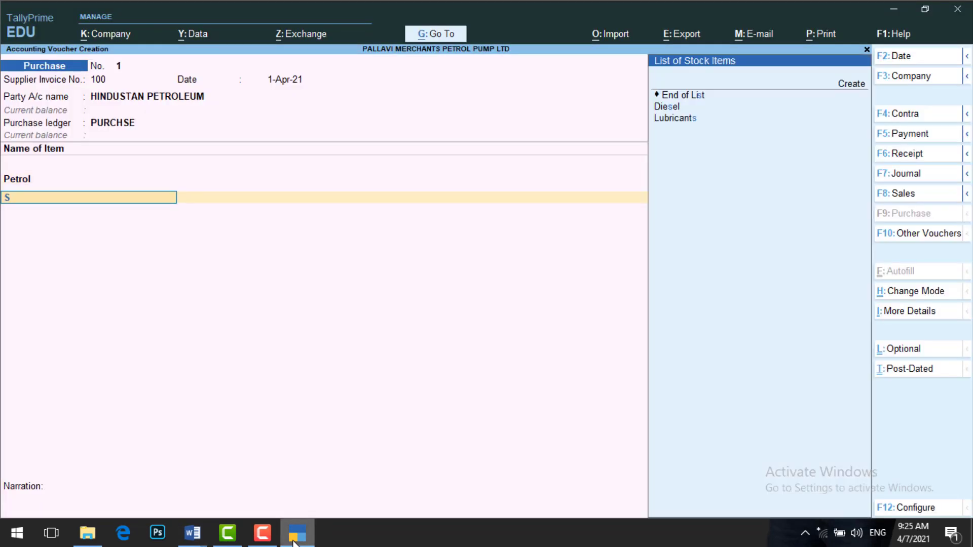
key(Down)
key(Down)
key(Return)
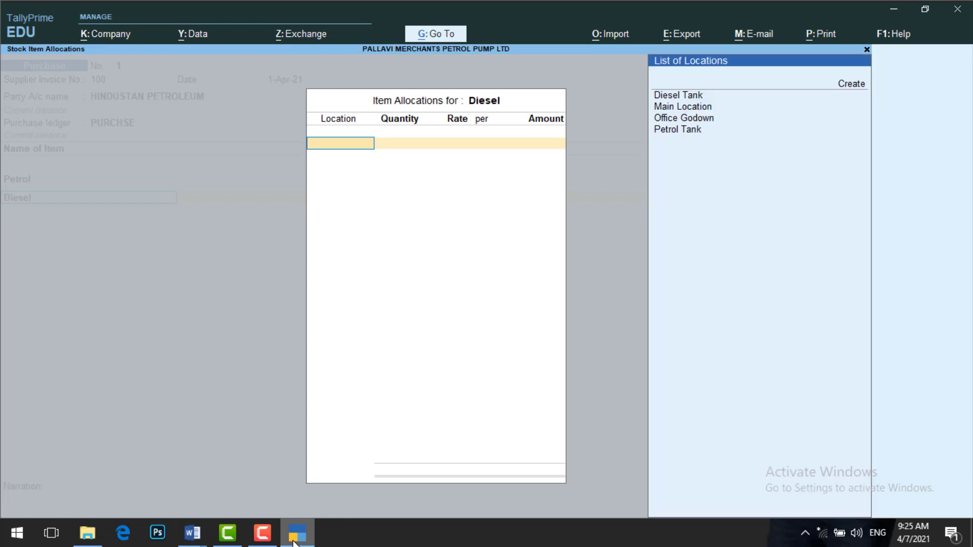
key(Down)
key(Down)
key(Down)
key(Up)
key(Up)
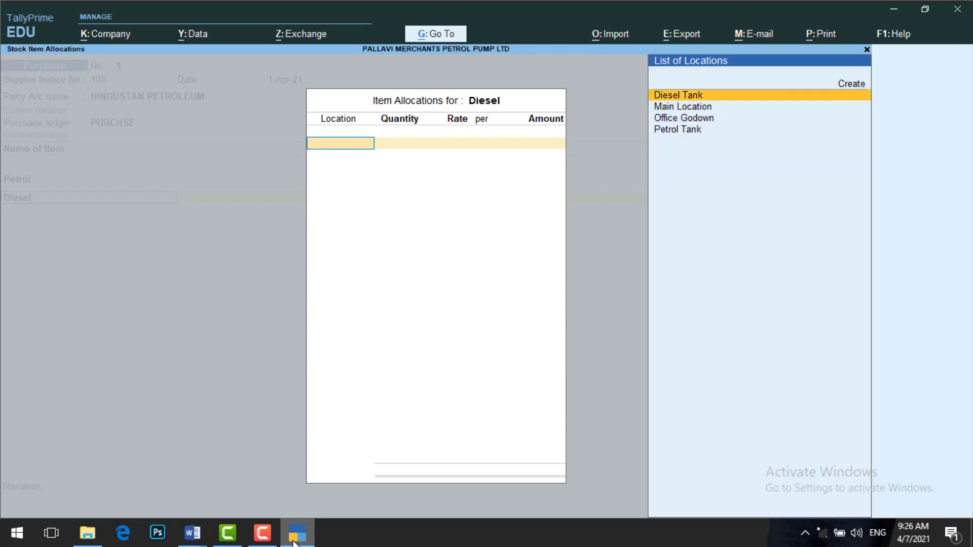
key(Return)
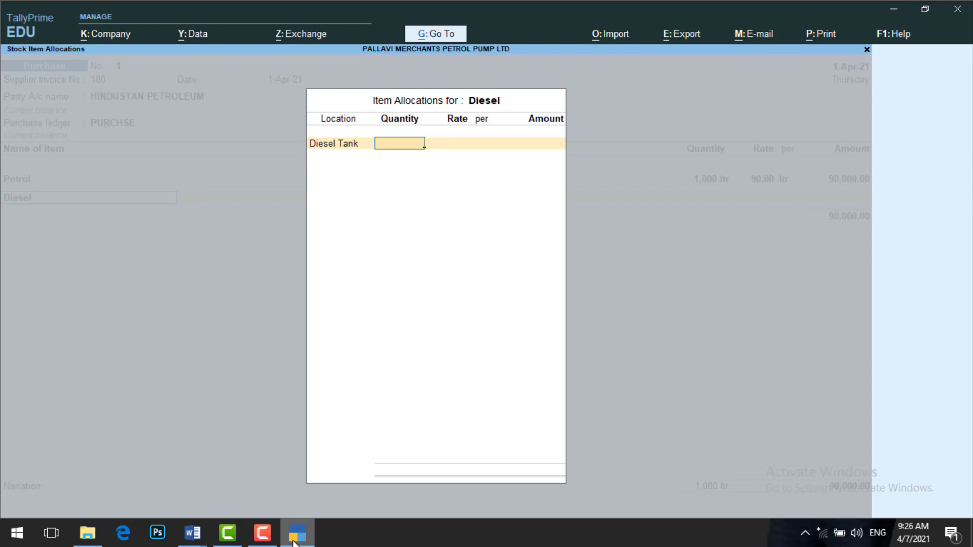
- Enter 1000 ltr at a rate of 80 for Diesel, checking the rate in the Word exercise
text(1000)
key(Return)
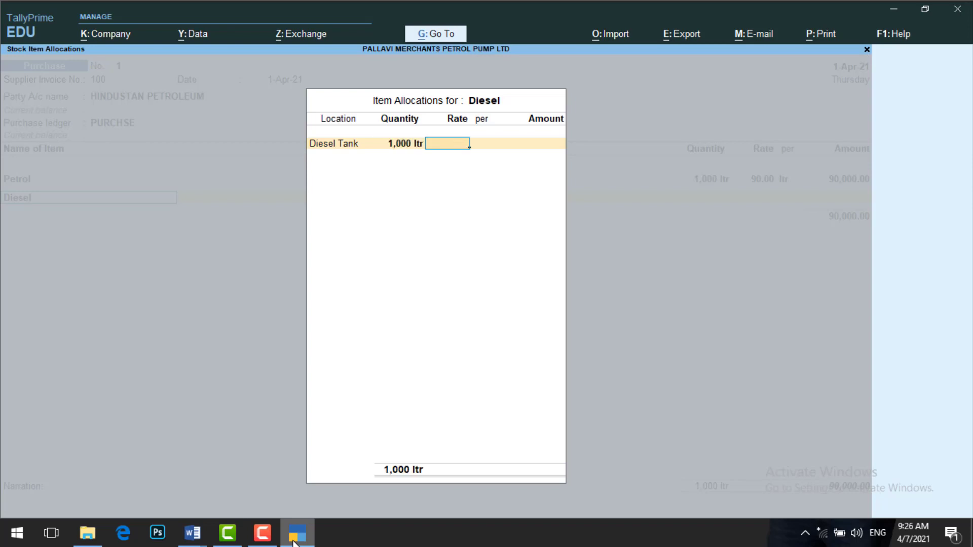
click(294, 541)
click(294, 541)
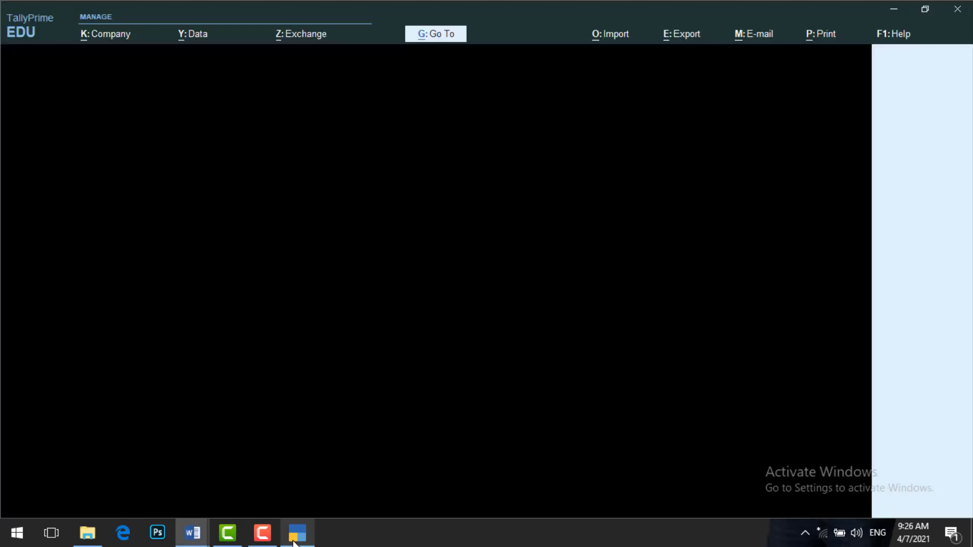
text(80)
key(Return)
key(Return)
key(Return)
key(Return)
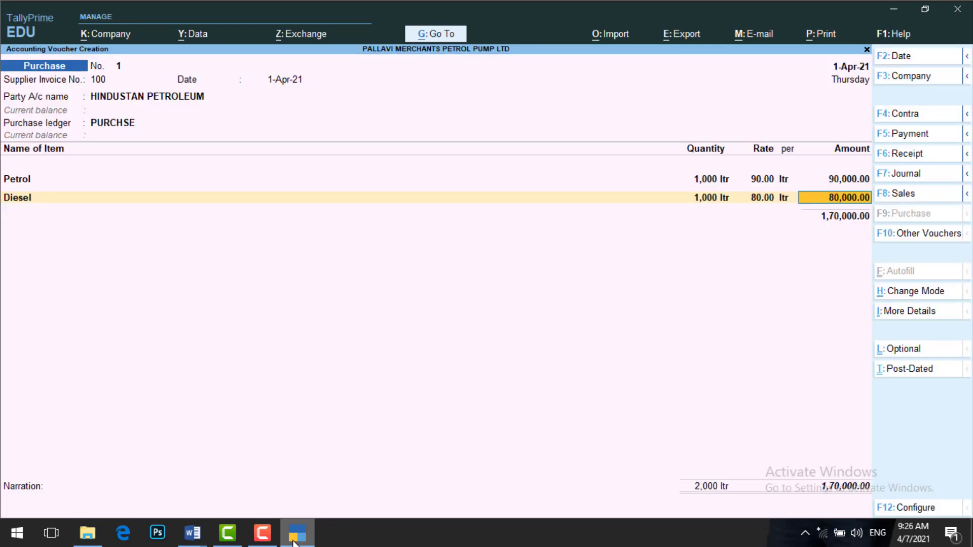
- End the item list without adding tax ledgers or a narration and save the Hindustan Petroleum purchase voucher
key(Return)
key(Return)
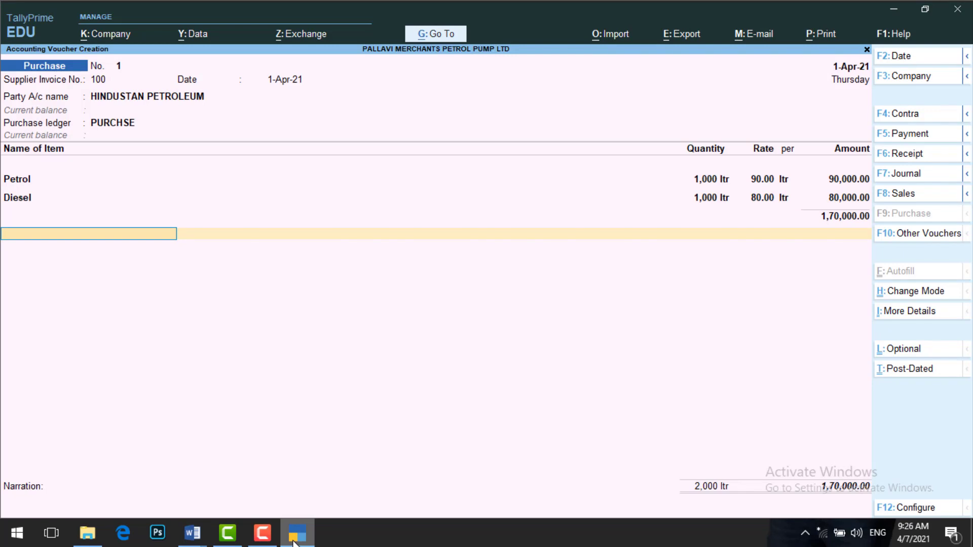
key(Return)
key(Return)
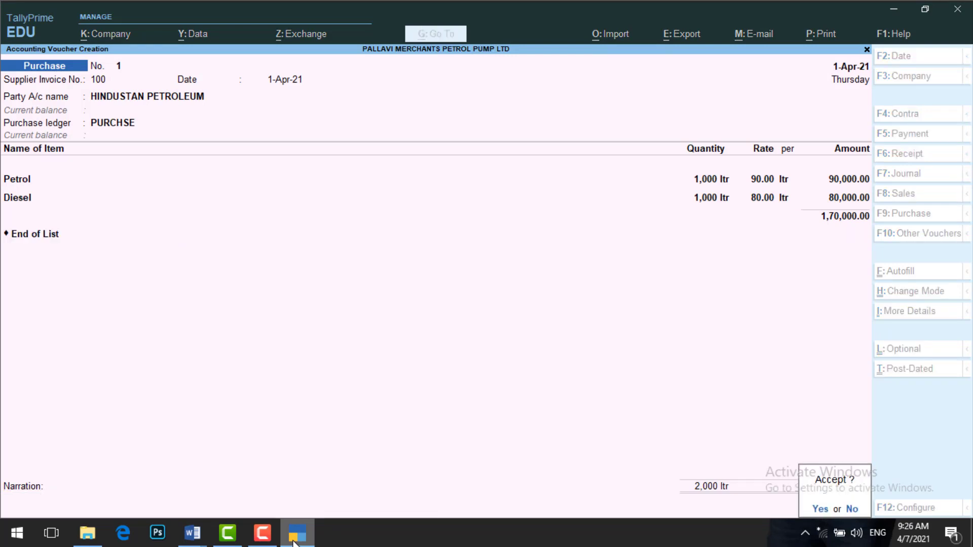
key(Return)
key(Return)
key(BackSpace)
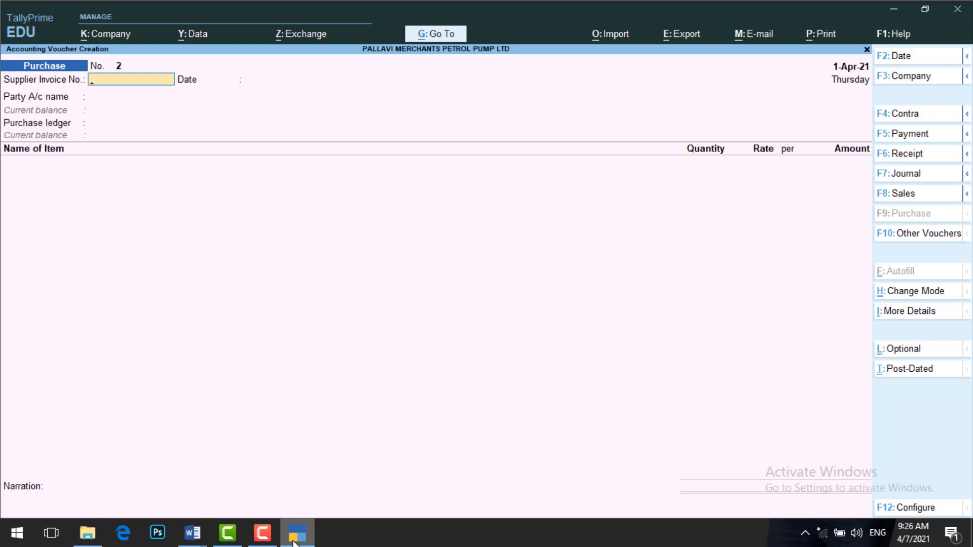
- Enter supplier invoice number 200 in the new Purchase voucher, keep the default date and choose INDIAN OIL as the party
text(200)
key(Return)
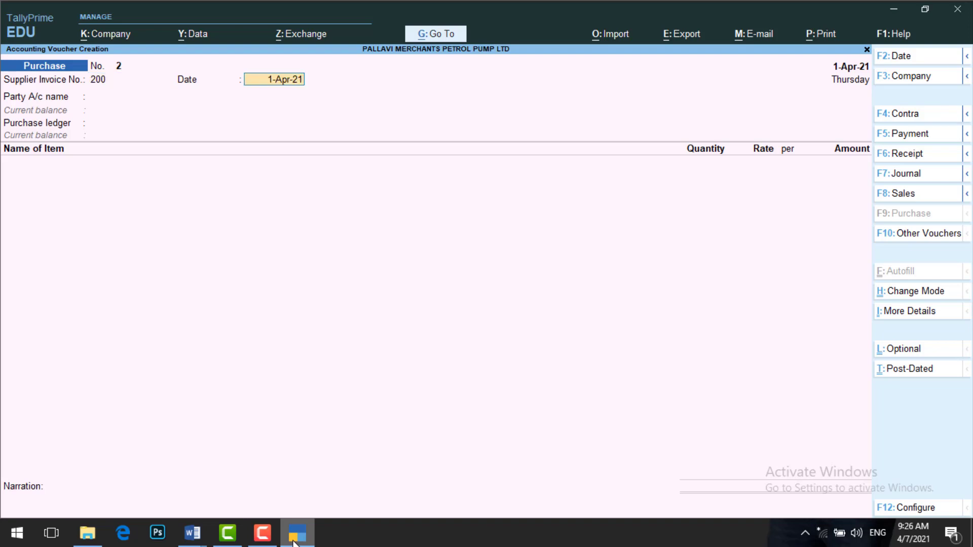
key(Return)
key(Down)
key(Down)
key(Down)
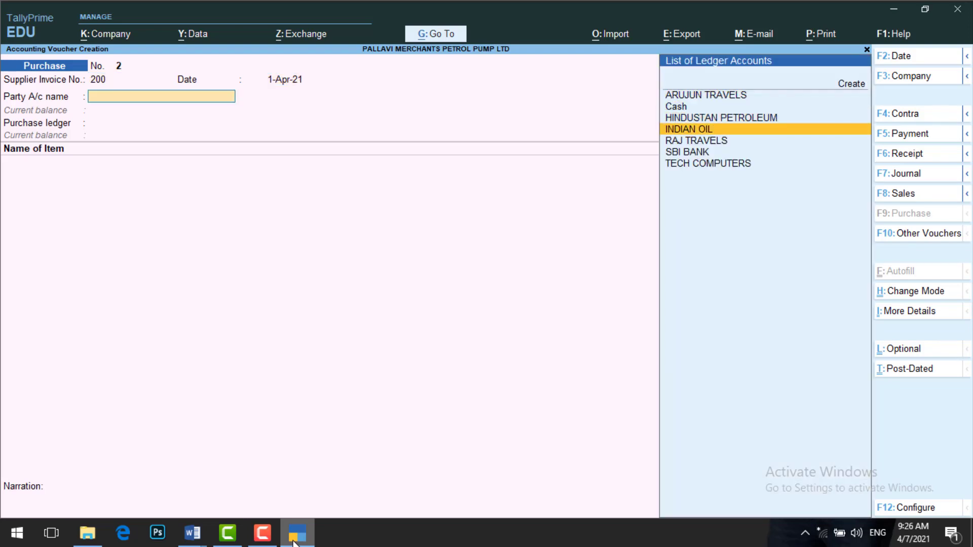
key(Return)
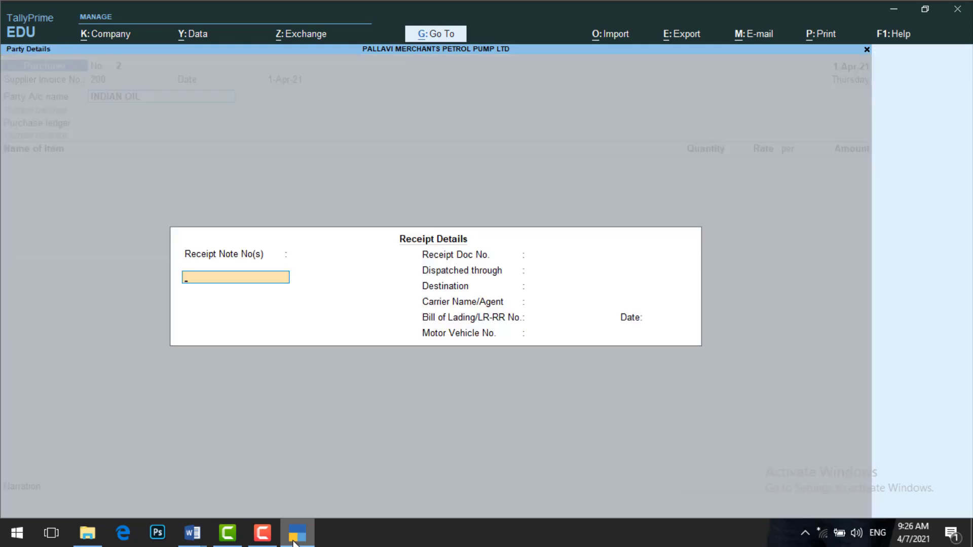
- Check the Indian Oil transaction in the Word exercise, accept the blank receipt and default party details, and select the PURCHSE ledger
click(294, 541)
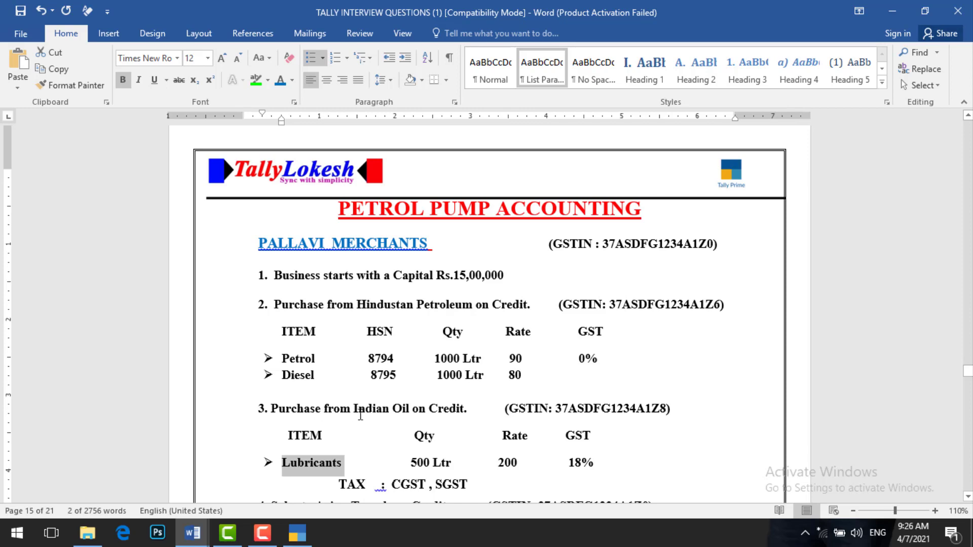
click(297, 537)
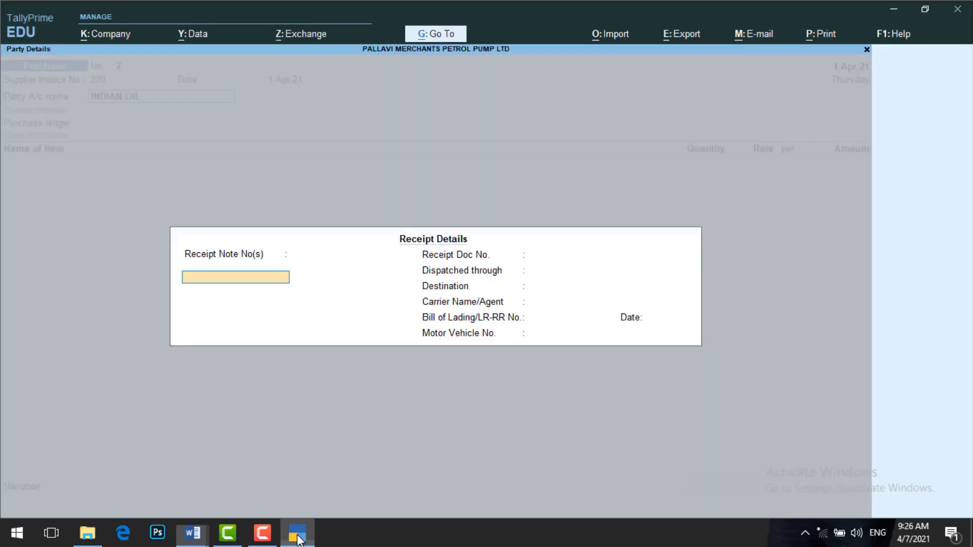
key(Return)
key(Return)
key(Return)
key(Return)
key(Return)
key(Return)
key(Return)
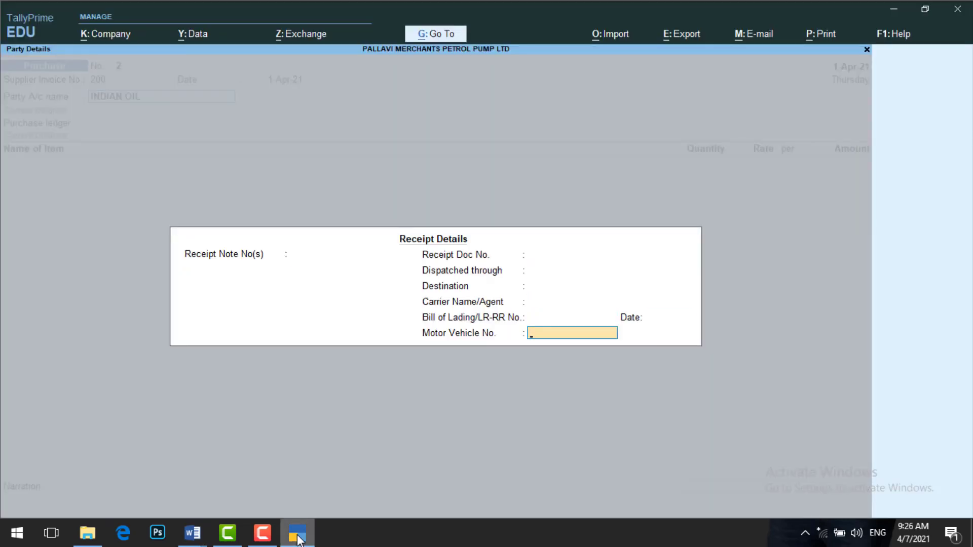
key(Return)
key(Return)
key(Return)
key(Return)
key(Return)
key(Return)
key(Return)
key(Return)
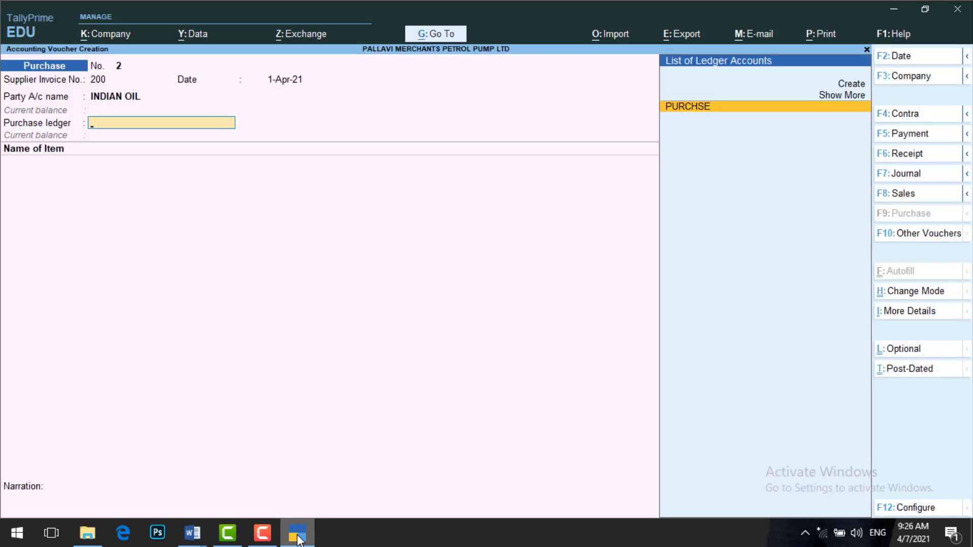
key(Return)
- Add the Lubricants stock item to the Indian Oil purchase and allocate it to Office Godown
text(L)
key(Return)
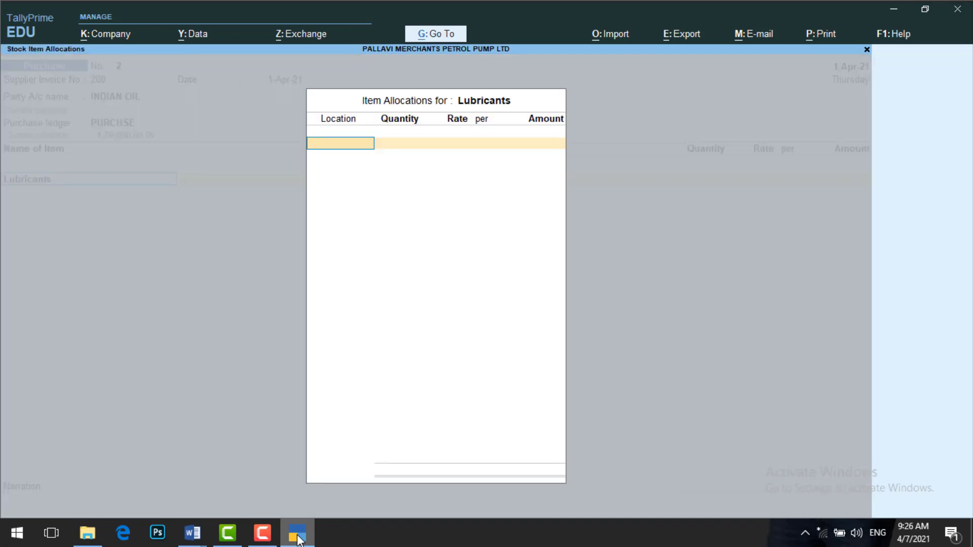
key(Down)
key(Down)
key(Down)
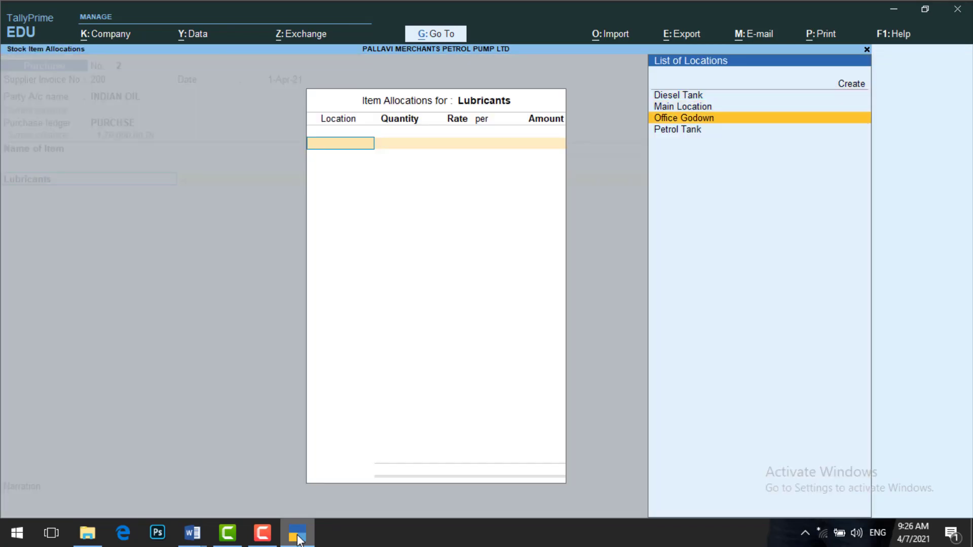
key(Return)
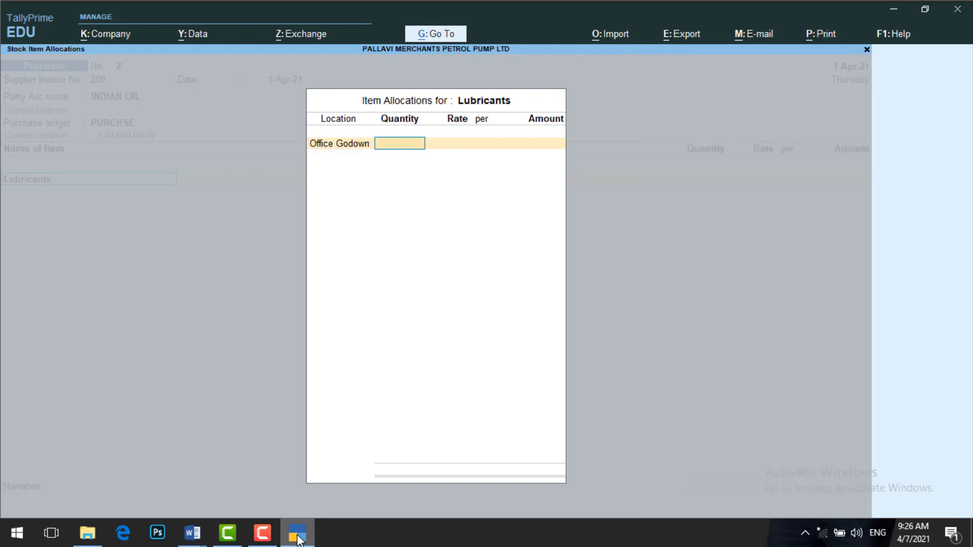
- Enter 500 ltr at a rate of 200 per ltr for Lubricants and accept the item allocation
text(500)
key(Return)
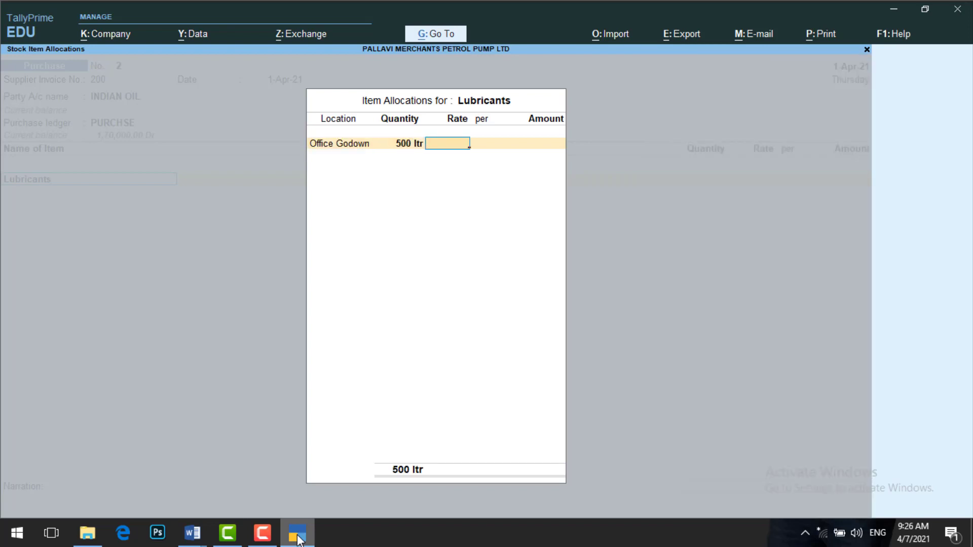
click(298, 539)
click(299, 539)
text(200)
key(Return)
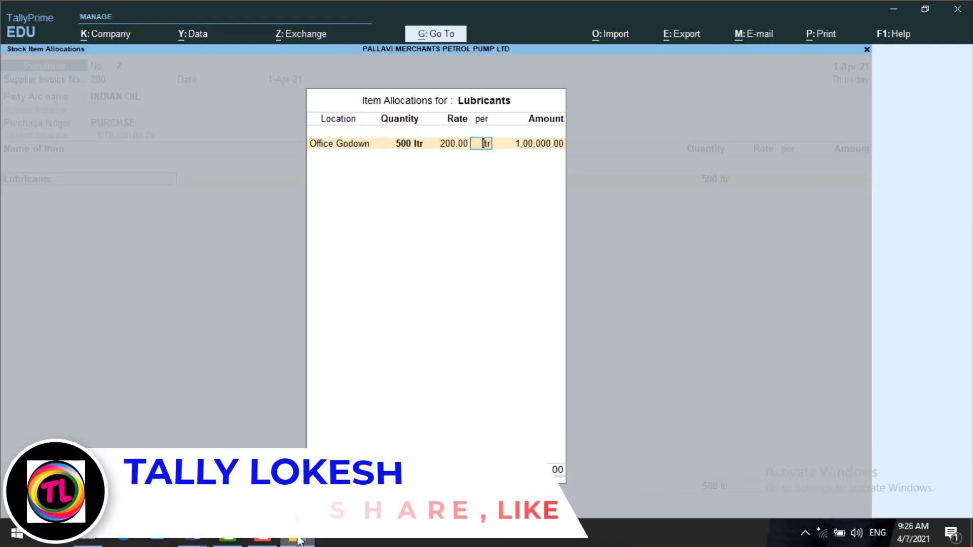
key(Return)
key(Return)
key(Return)
key(Return)
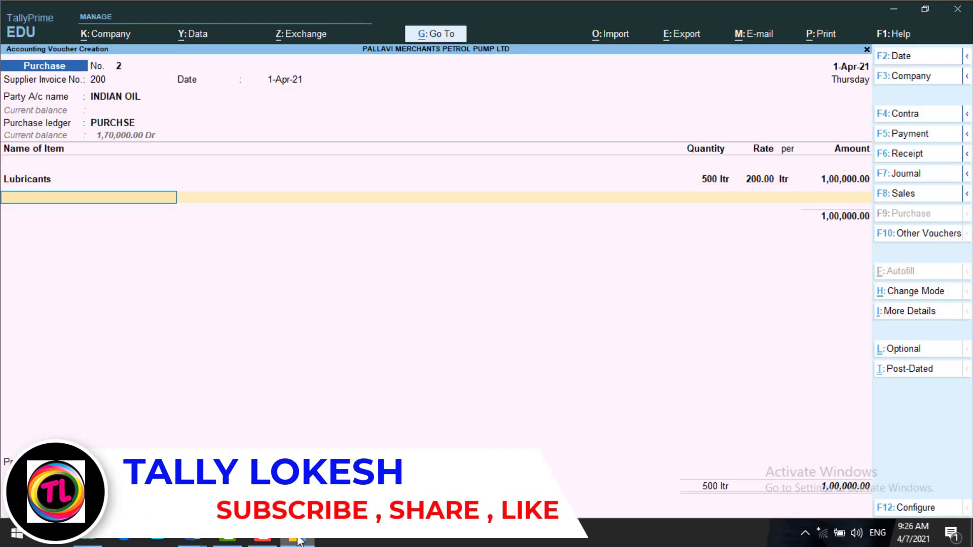
- End the item list and add the CGST and SGST ledgers with their calculated amounts
key(Return)
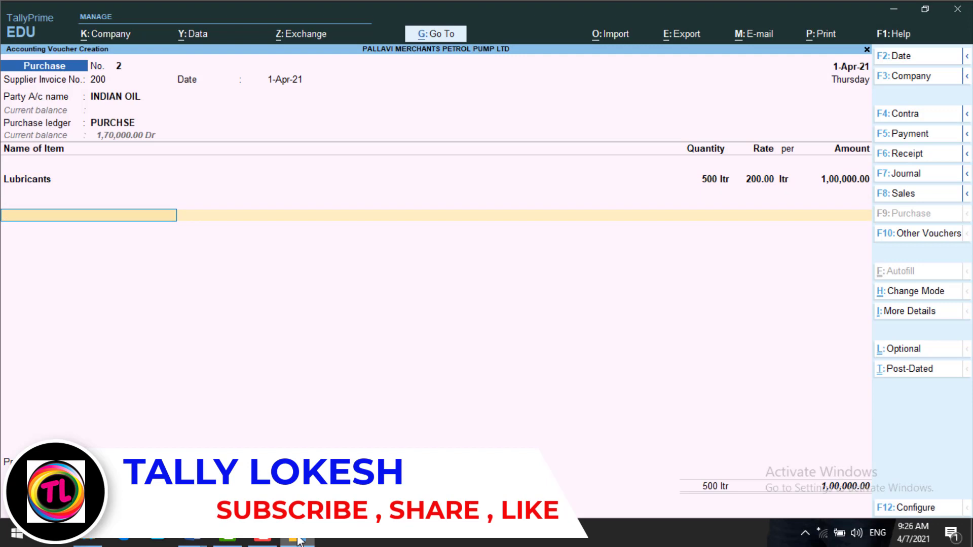
text(C)
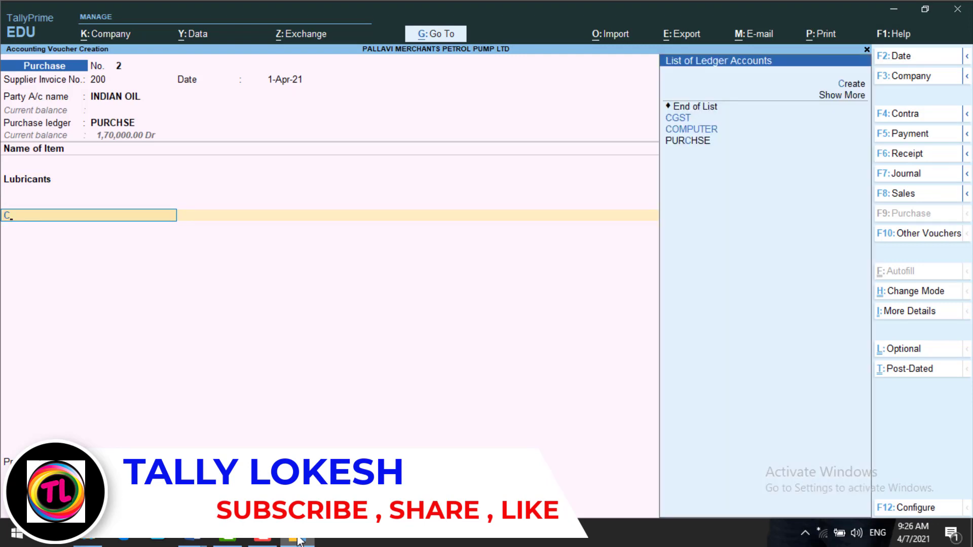
key(Return)
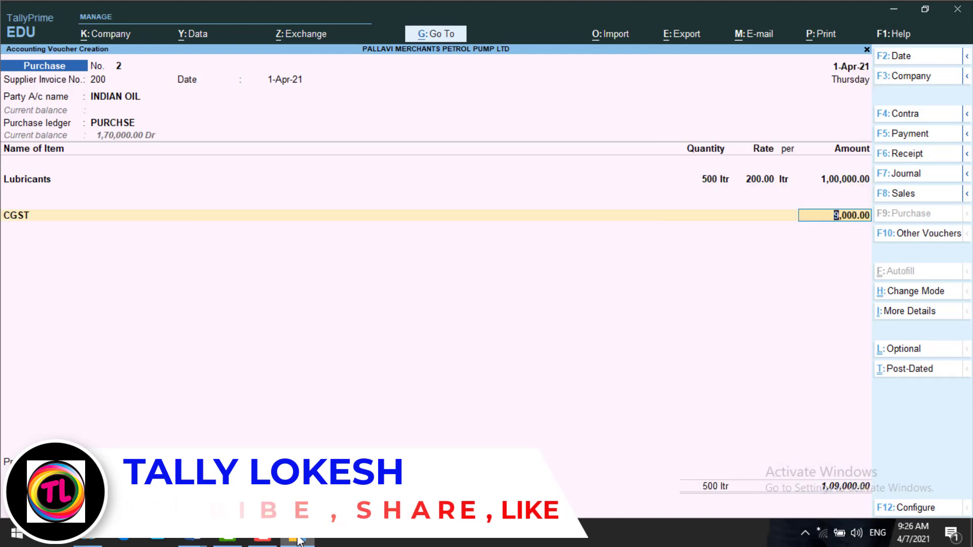
key(Return)
text(Sg)
key(Return)
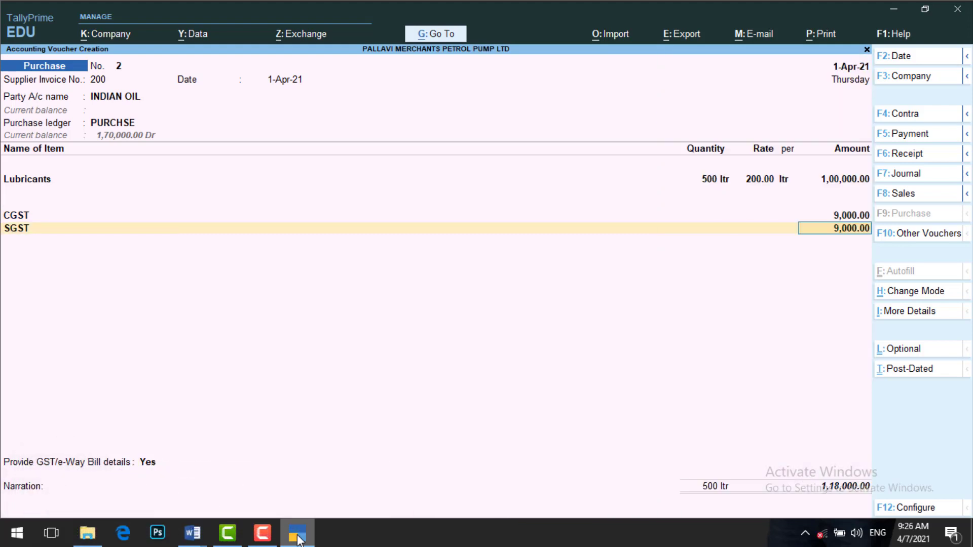
key(Return)
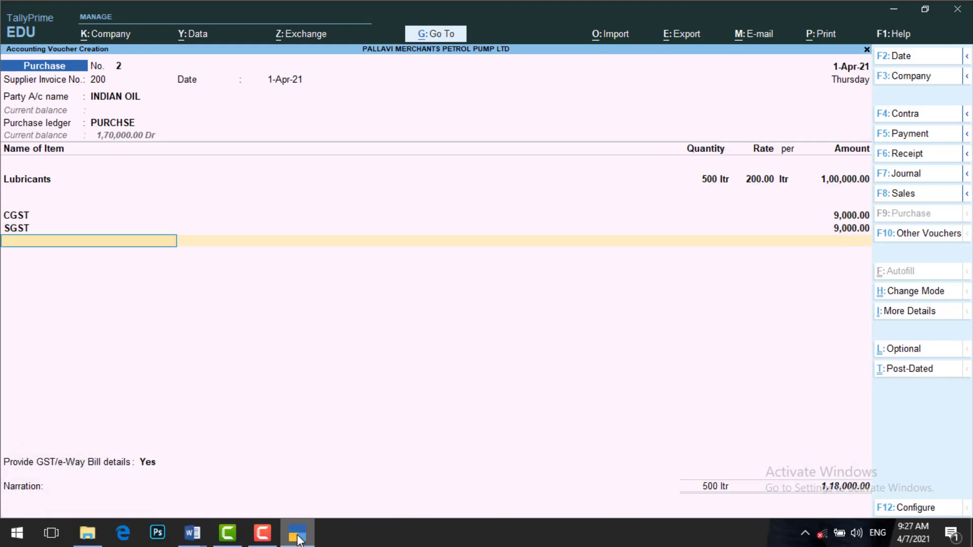
- Set the GST/e-Way Bill details option to No and save the Indian Oil purchase voucher without a narration
key(Return)
key(n)
key(Return)
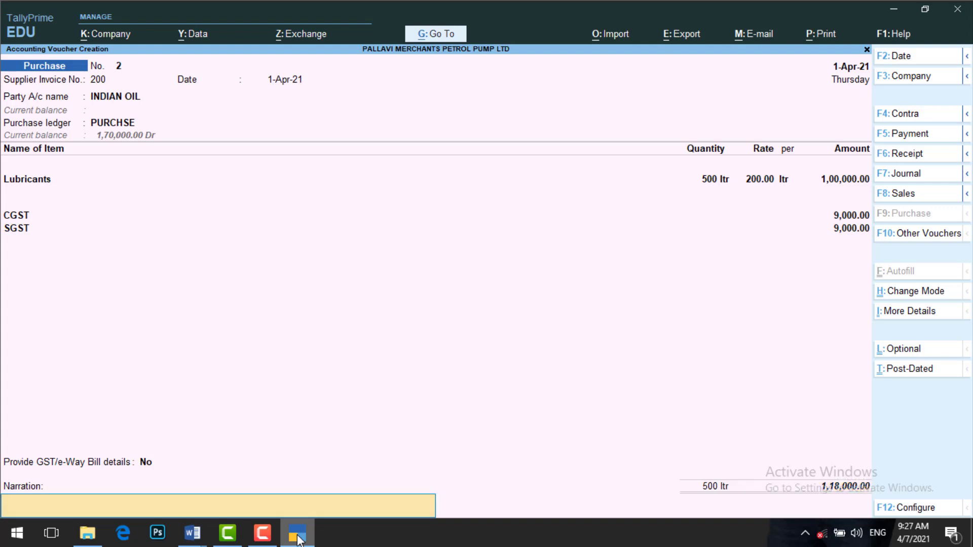
key(Return)
key(Return)
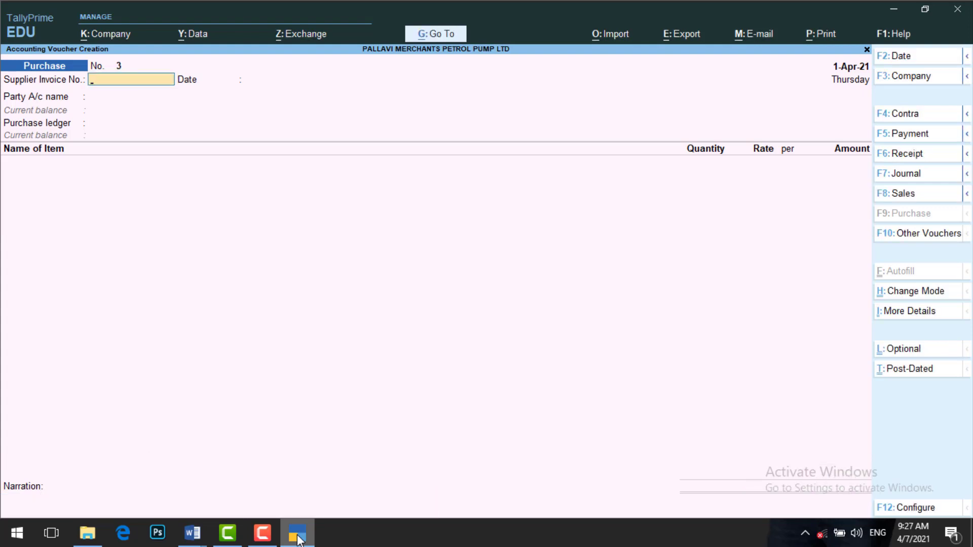
- Leave voucher entry and view the Stock Summary report to examine the closing stock of each item
key(Escape)
key(Return)
key(Down)
key(Down)
key(Down)
key(Down)
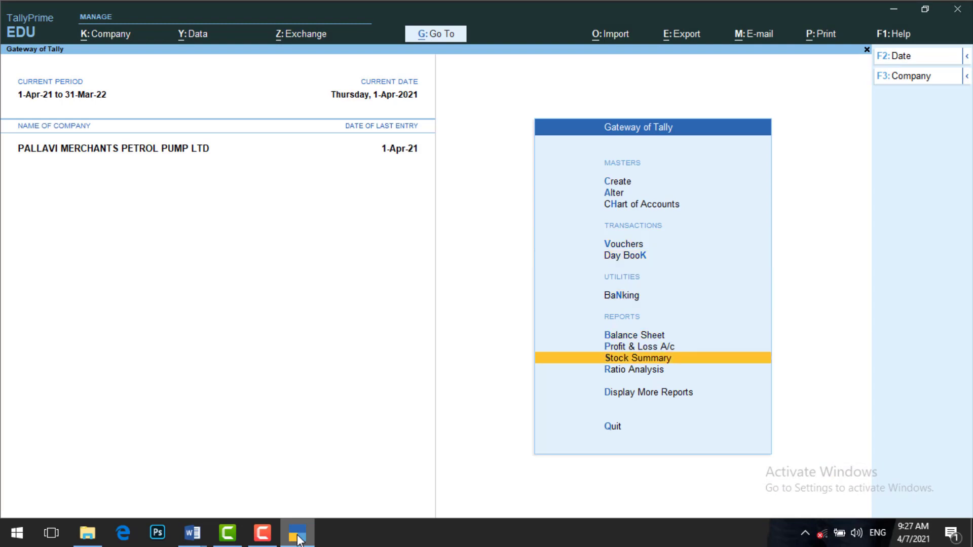
key(Return)
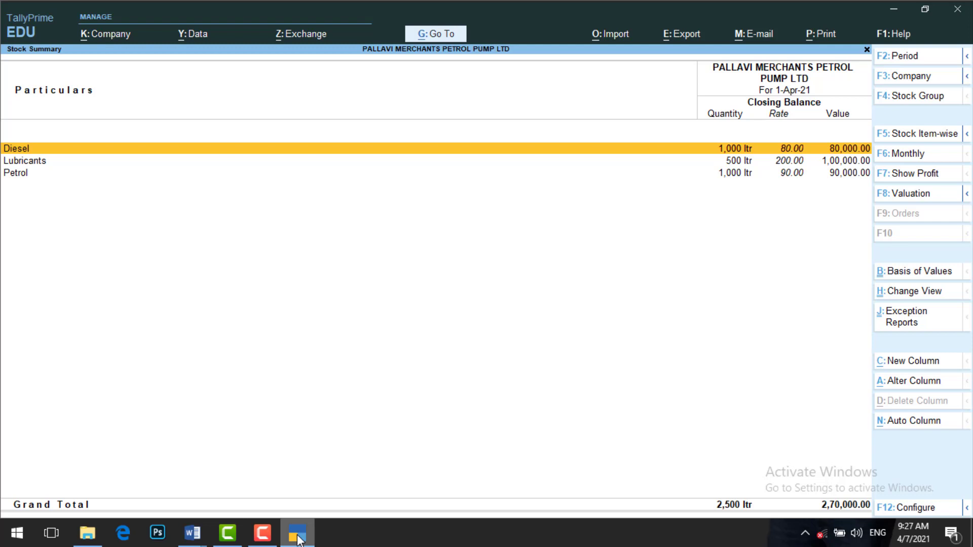
- Close the Stock Summary, return to voucher entry and start a Sales voucher
key(Escape)
key(Up)
key(Up)
key(Up)
key(Up)
key(Up)
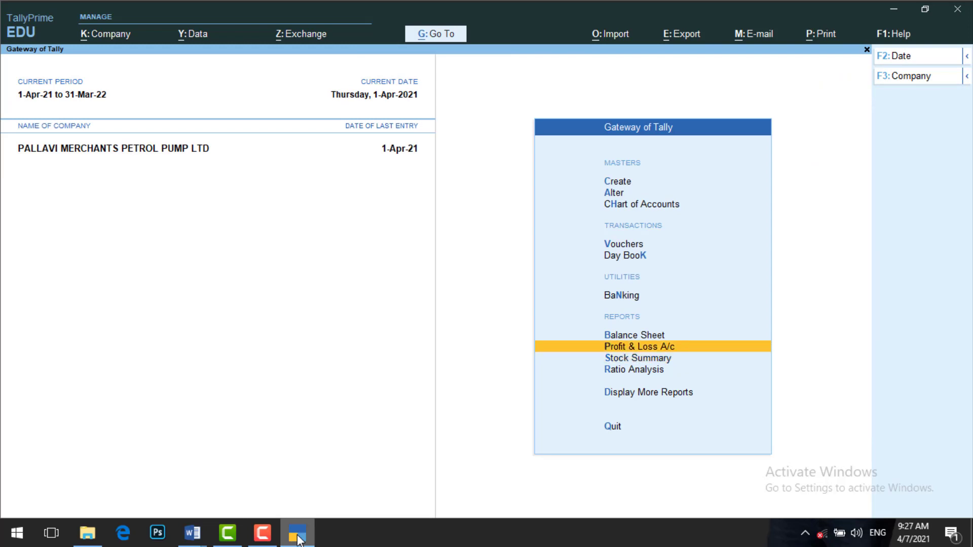
key(Return)
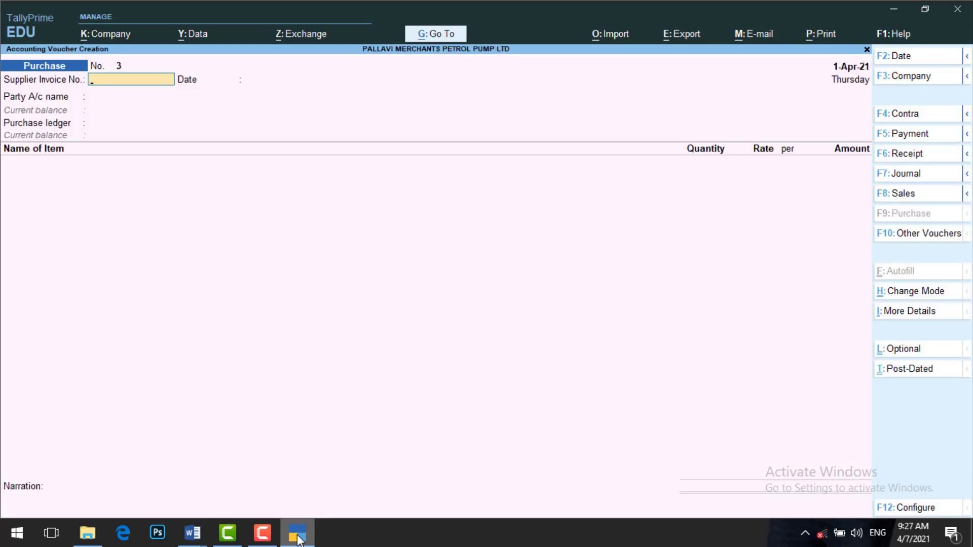
click(915, 199)
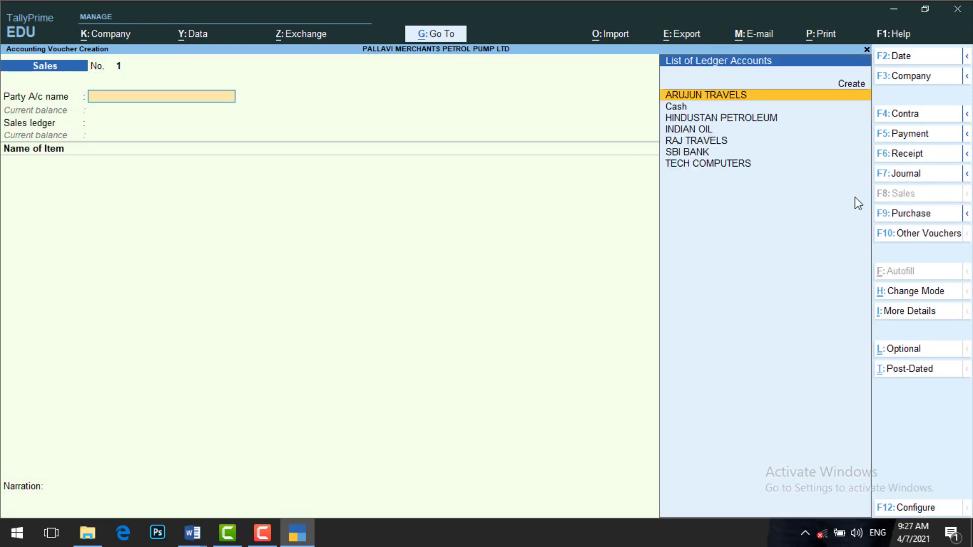
- Check the items, quantities and rates of the Arjun Travels credit sale in the Word exercise
click(303, 533)
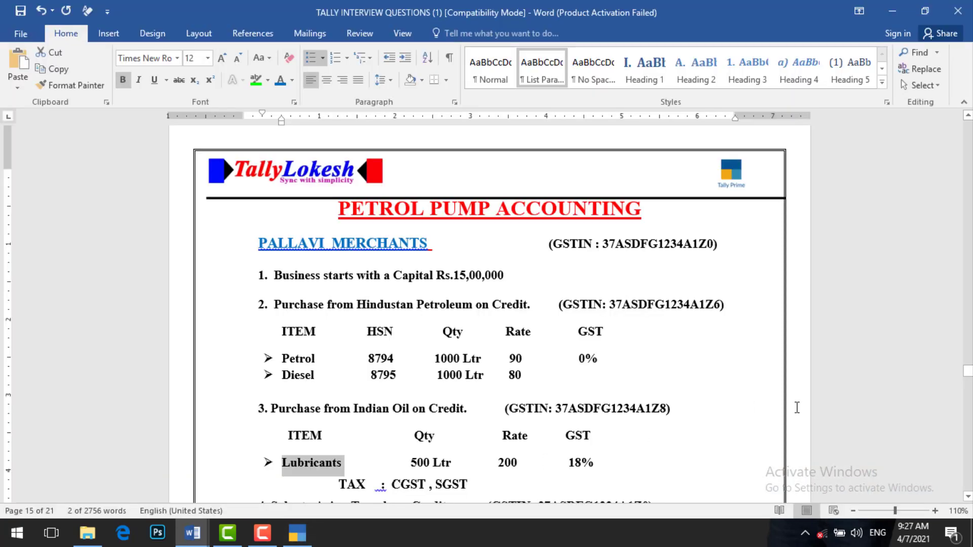
drag(967, 498, 967, 498)
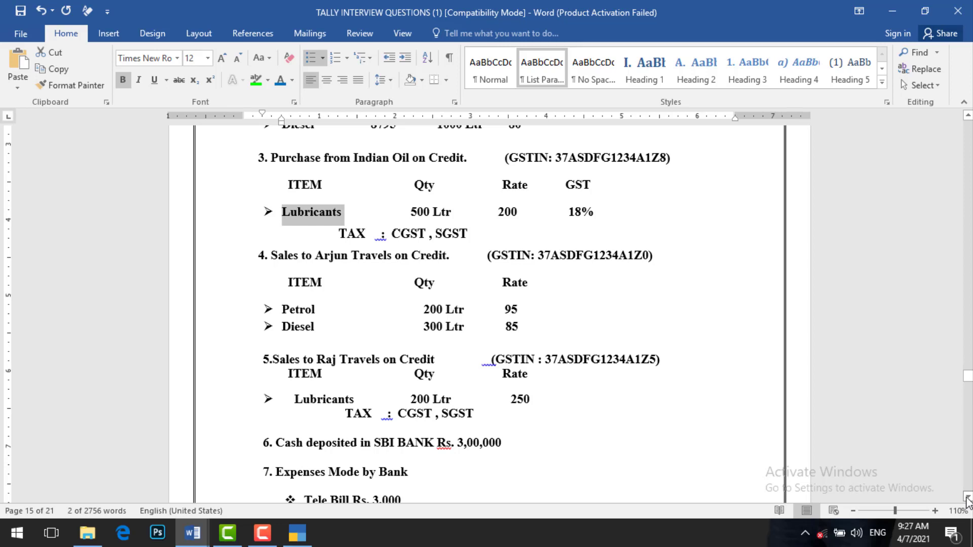
click(303, 538)
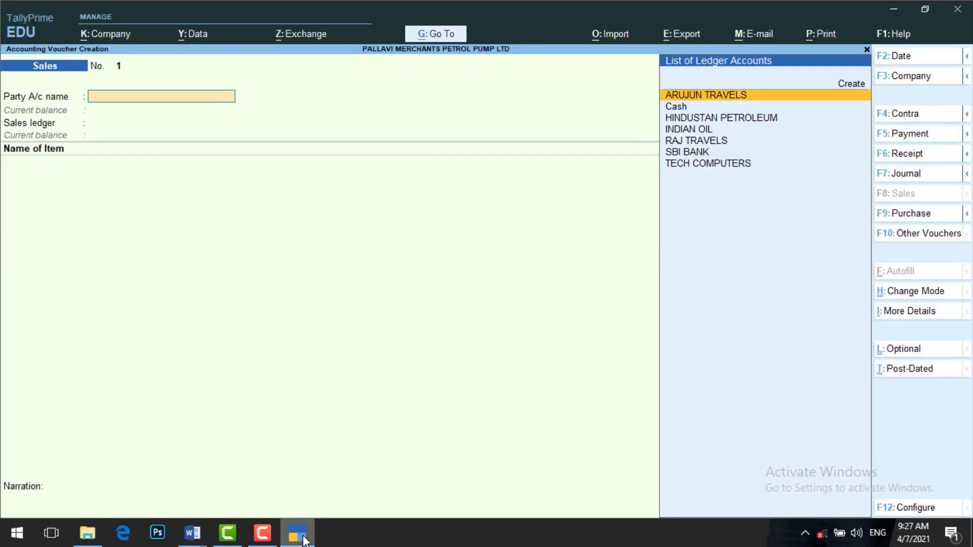
- Choose ARUJUN TRAVELS as the party, accept the blank dispatch and default party details, and select the SALES ledger
key(Return)
key(Return)
key(Return)
key(Return)
key(Return)
key(Return)
key(Return)
key(Return)
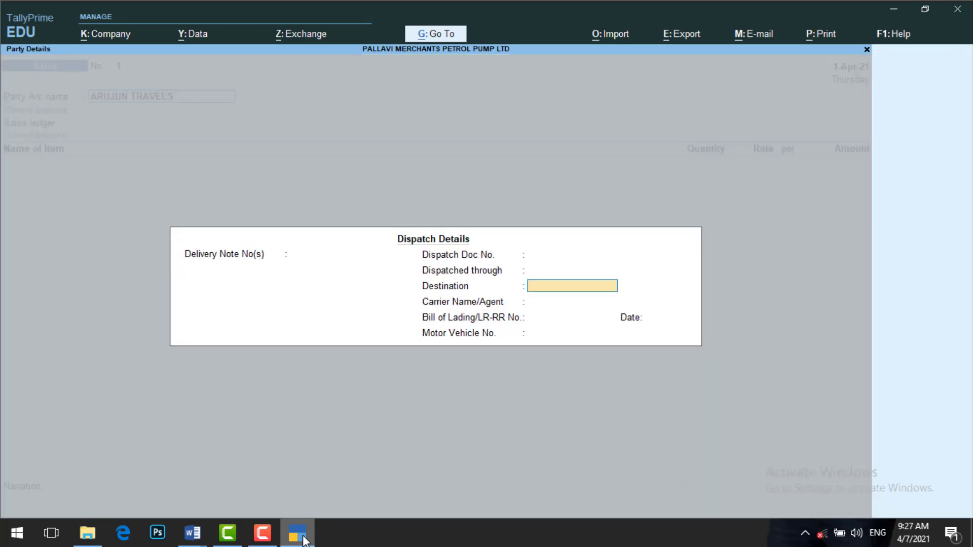
key(Return)
key(Return)
key(Return)
key(Return)
key(Return)
key(Return)
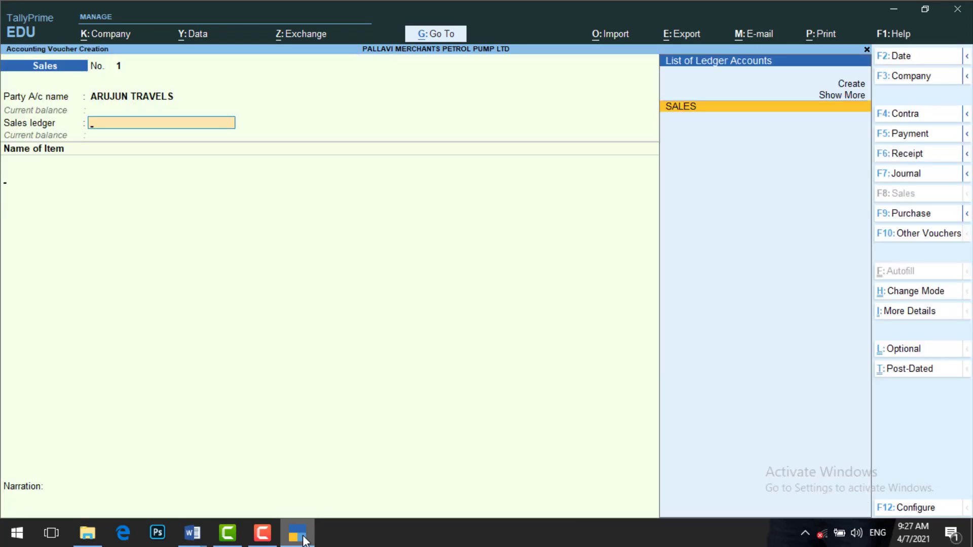
- Add the Petrol stock item to the sale and allocate it from Petrol Tank
text(P)
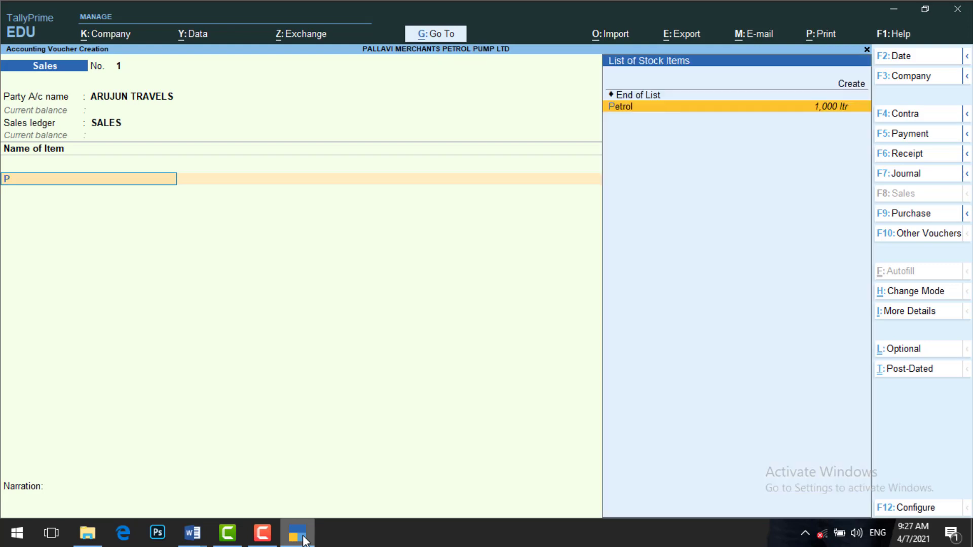
key(Return)
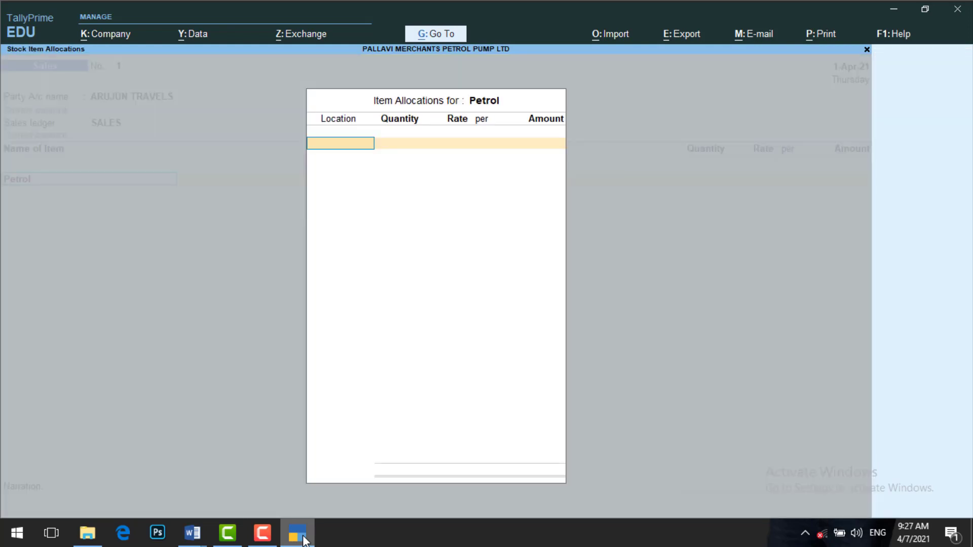
key(Down)
key(Down)
key(Down)
key(Down)
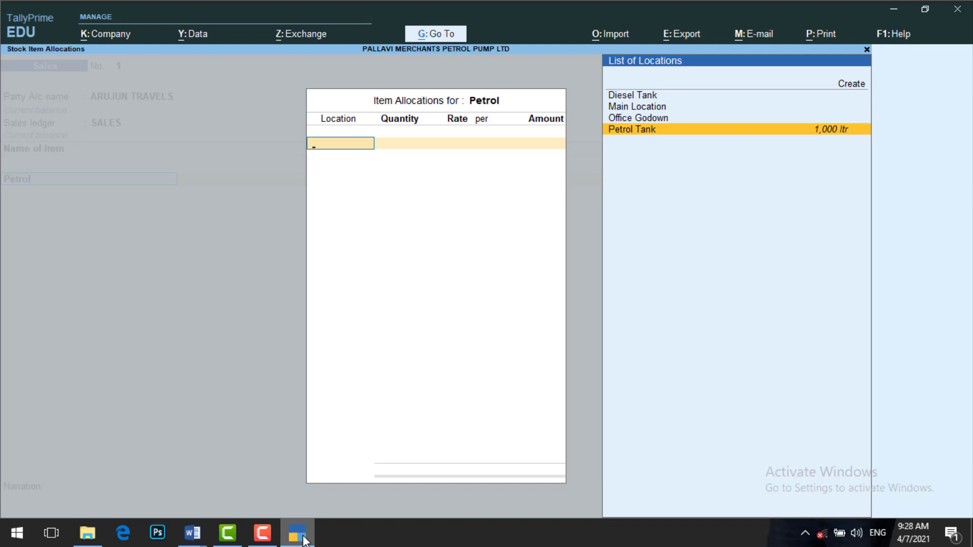
key(Return)
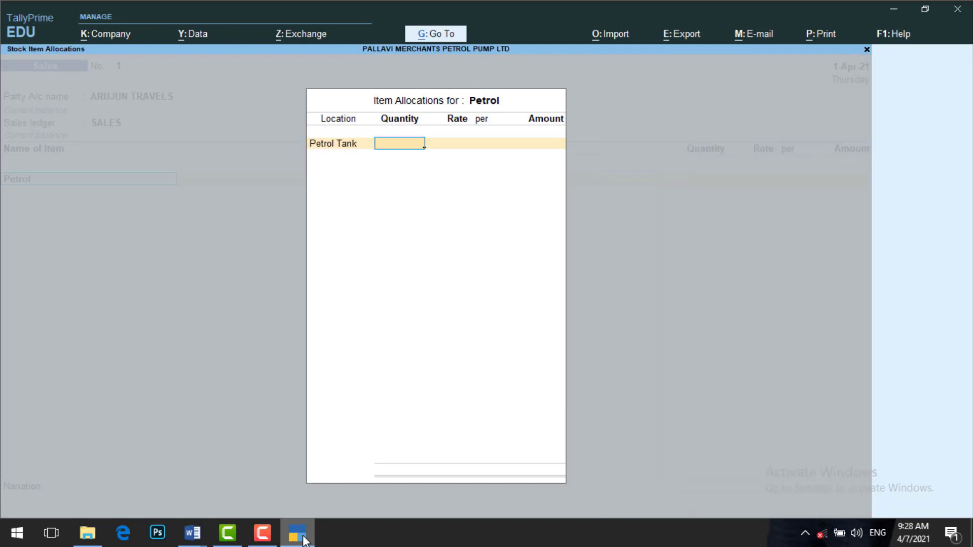
- Enter 200 ltr at a rate of 95 for Petrol, checking the quantity and rate in the Word exercise
key(alt+Tab)
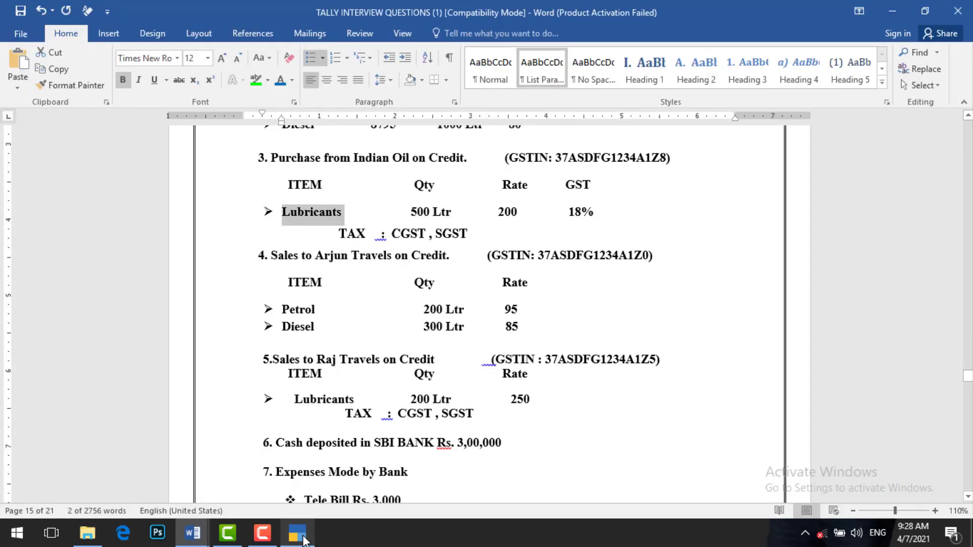
click(304, 540)
text(200)
key(Return)
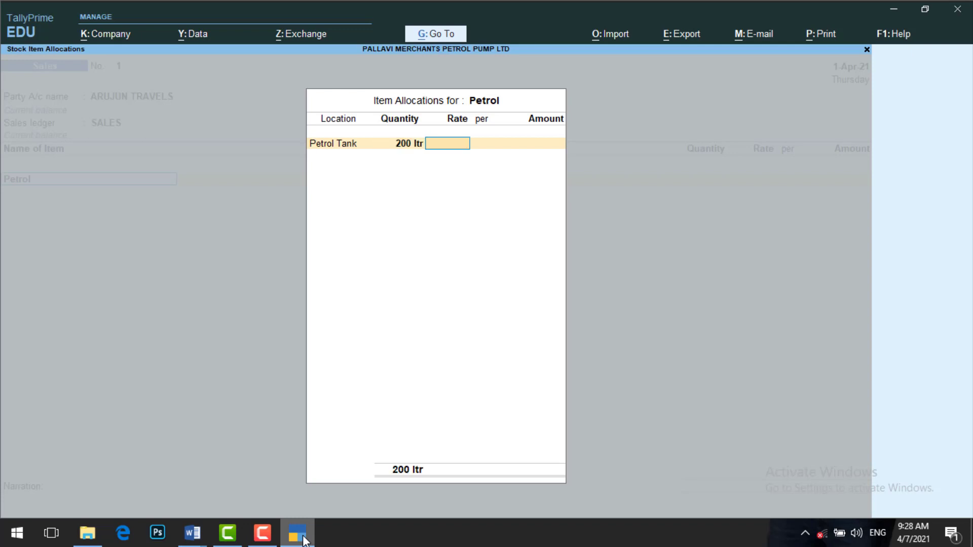
key(alt+Tab)
click(304, 540)
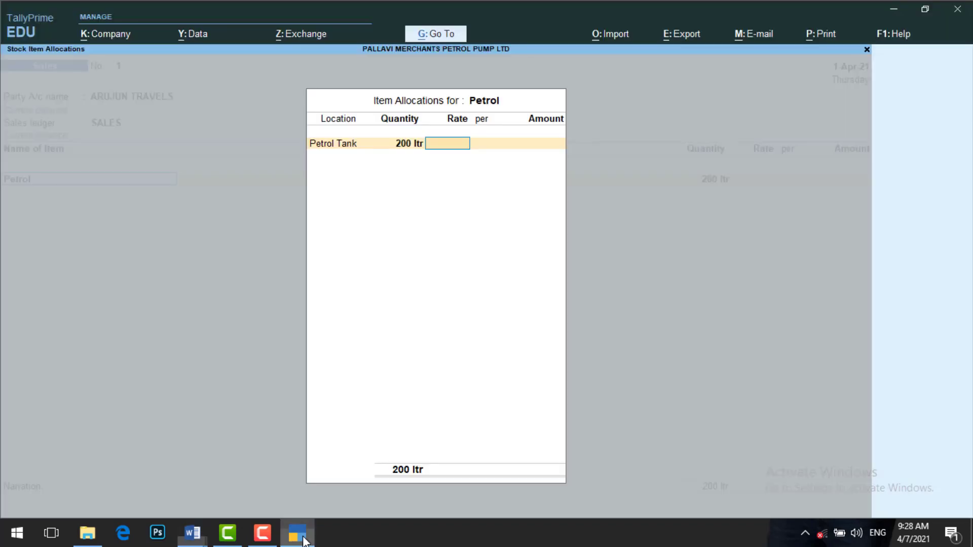
text(95)
key(Return)
key(Return)
key(Return)
key(Return)
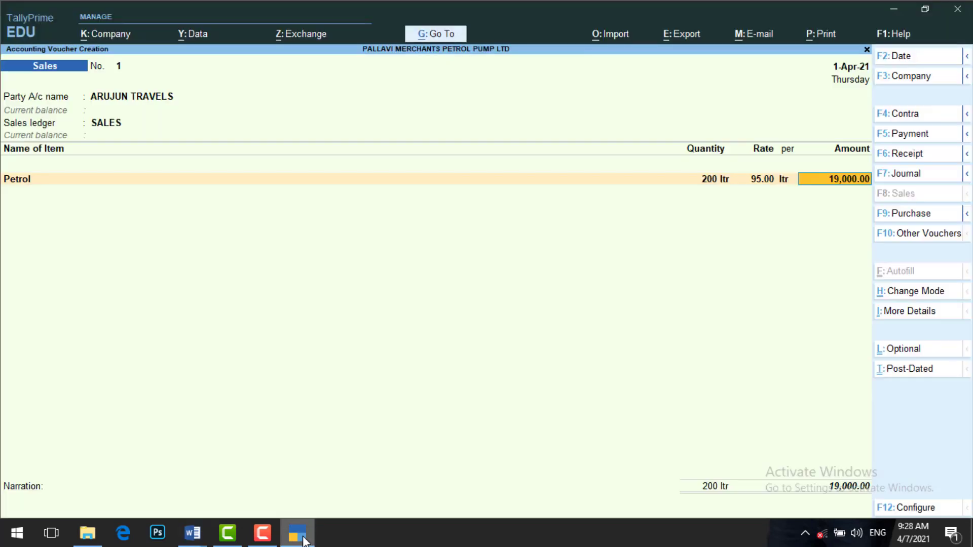
key(Return)
- Add Diesel to the Arjun Travels sale, allocating 300 ltr from Diesel Tank at a rate of 85
text(d)
key(Return)
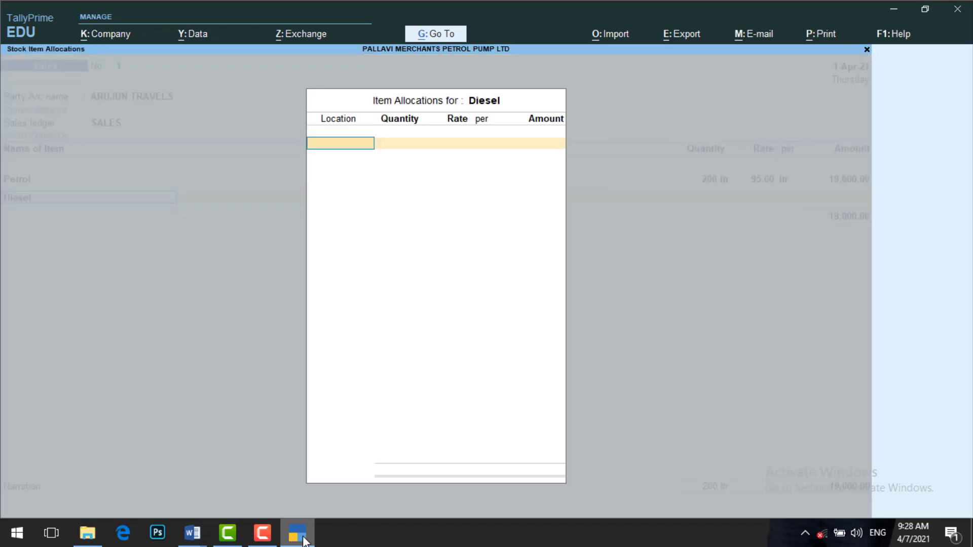
key(Down)
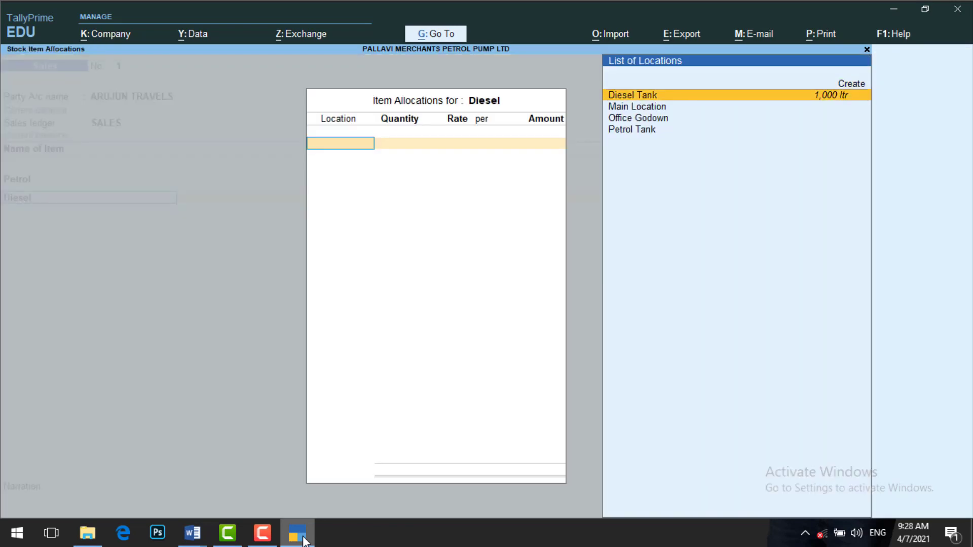
key(Return)
text(300)
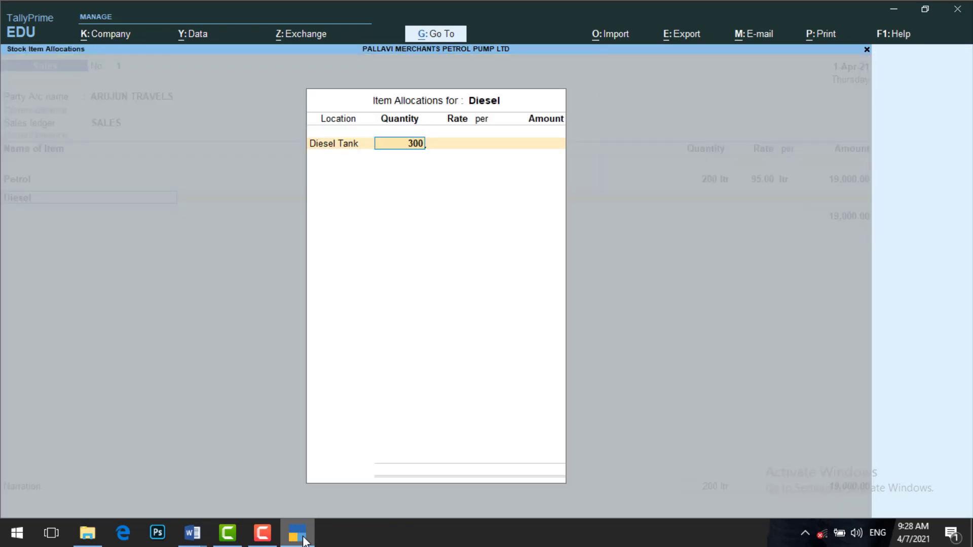
key(Return)
text(85)
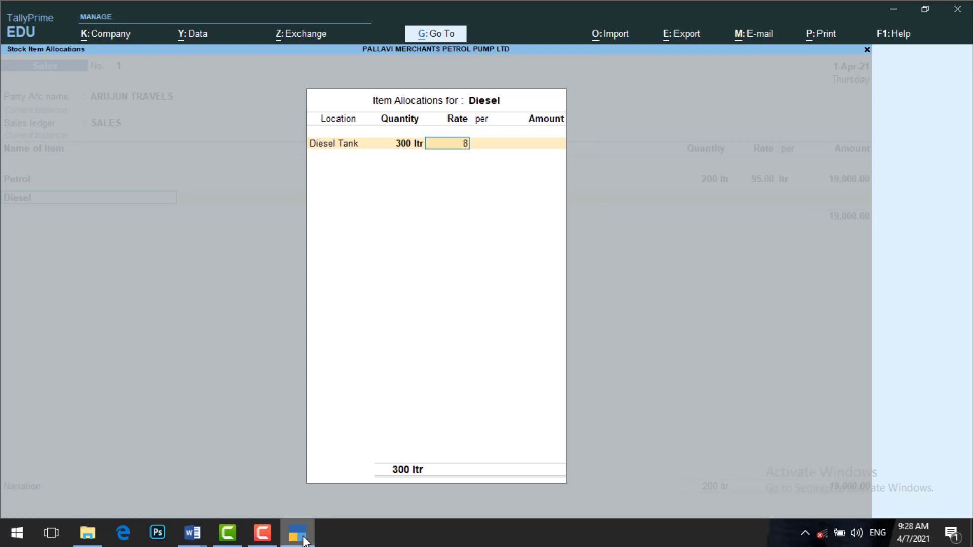
key(Return)
key(Return)
key(Return)
key(Return)
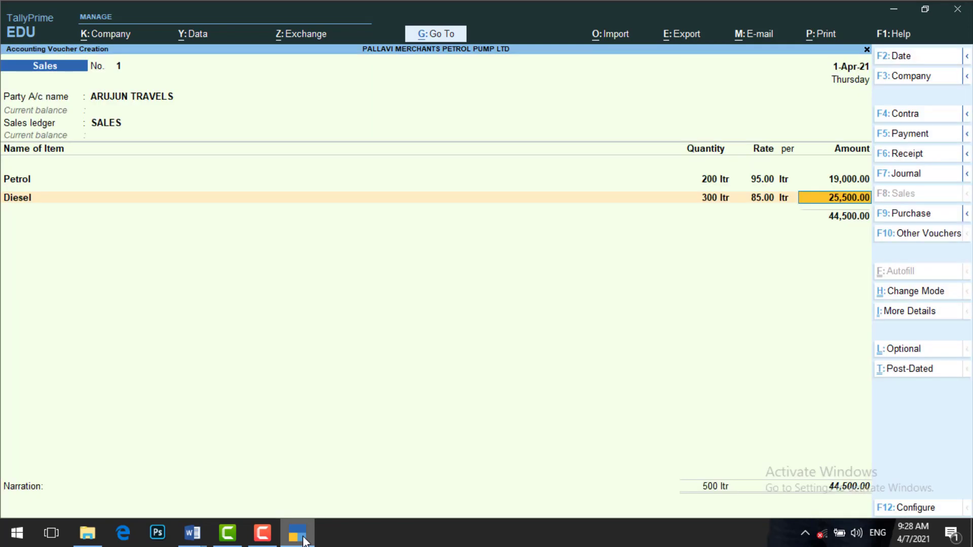
key(Return)
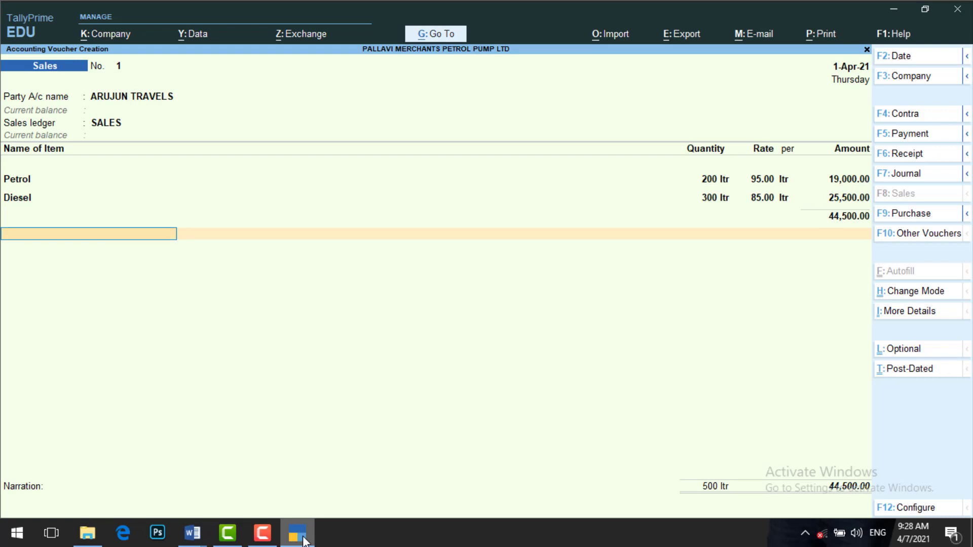
- End the item and ledger entries without a narration and save the Arjun Travels sales voucher
key(Return)
key(Return)
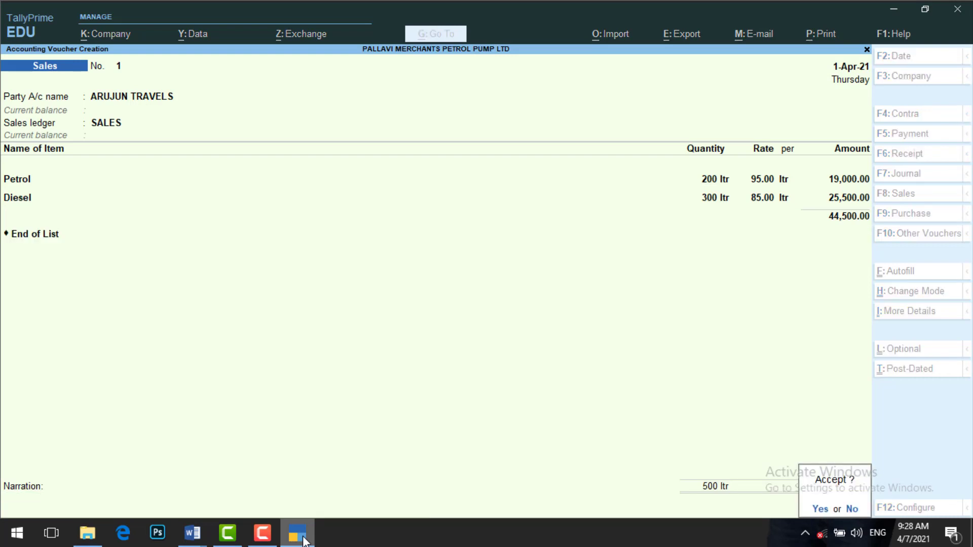
key(Return)
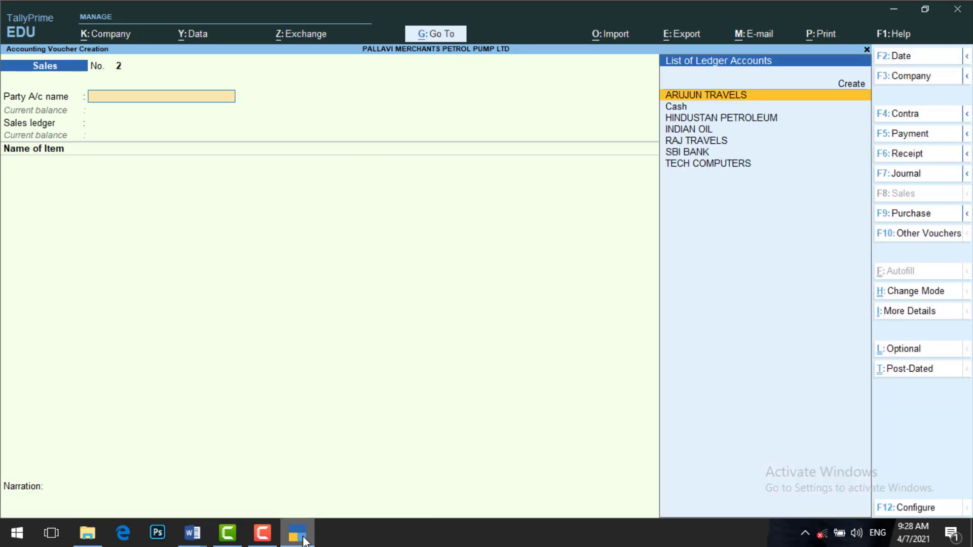
- Check the next sale in the Word exercise, choose RAJ TRAVELS as party, and accept blank dispatch details, default party details and the SALES ledger
click(304, 541)
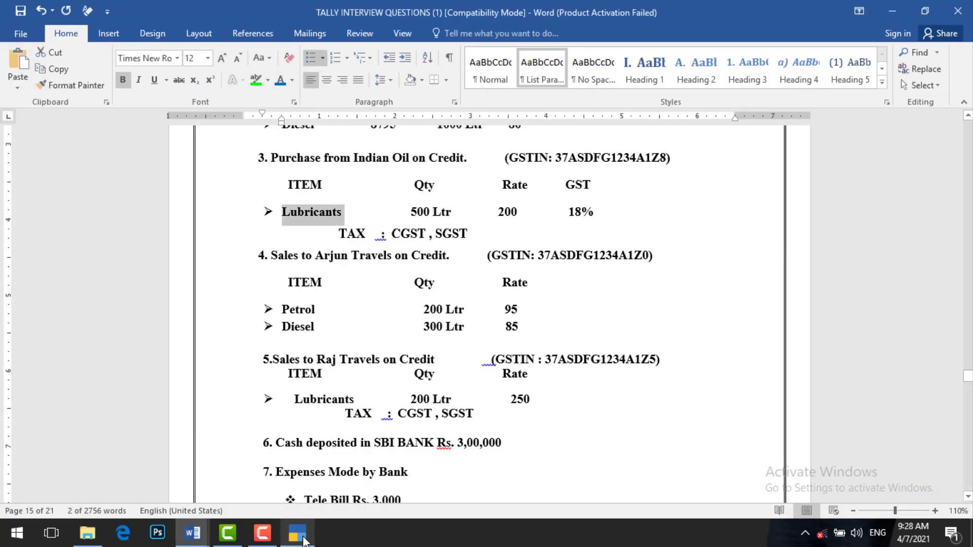
click(304, 542)
key(Return)
key(Return)
key(Return)
key(Return)
key(Return)
key(Return)
key(Return)
key(Return)
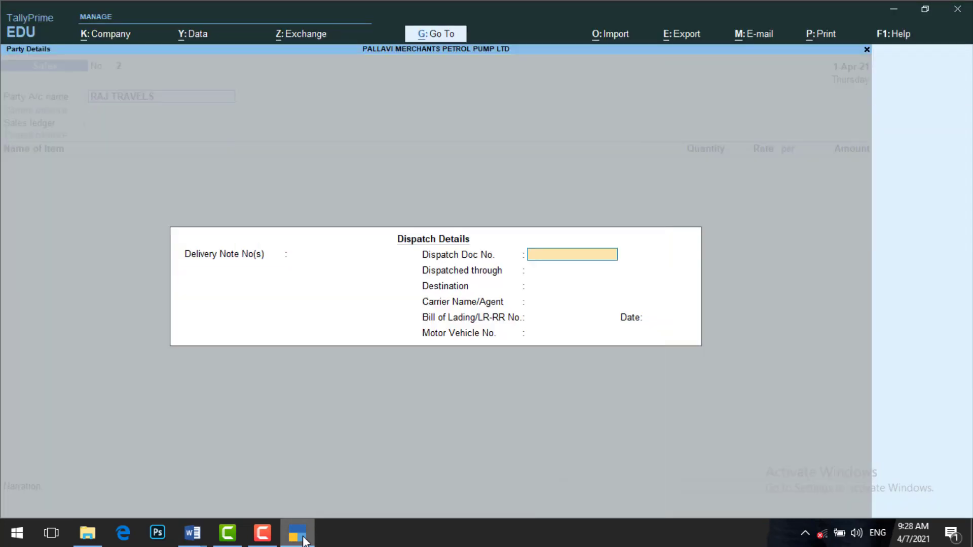
key(Return)
key(Return)
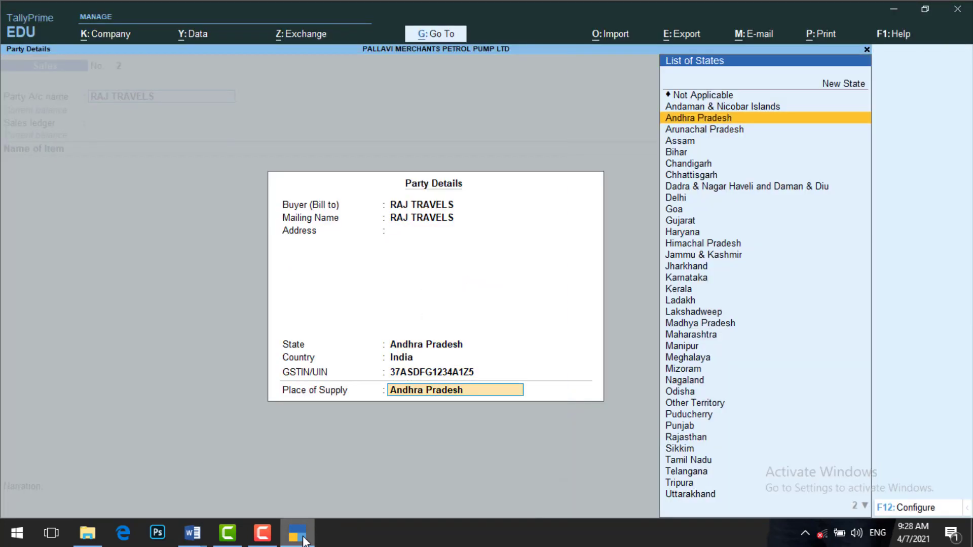
- Add the Lubricants stock item to the Raj Travels sale and allocate it from Office Godown
text(L)
key(Return)
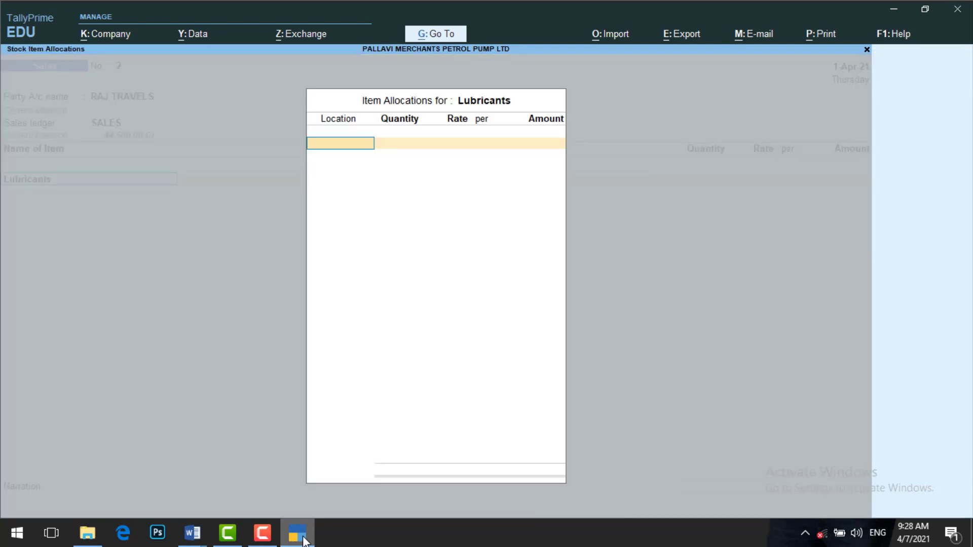
key(Down)
key(Down)
key(Down)
key(Down)
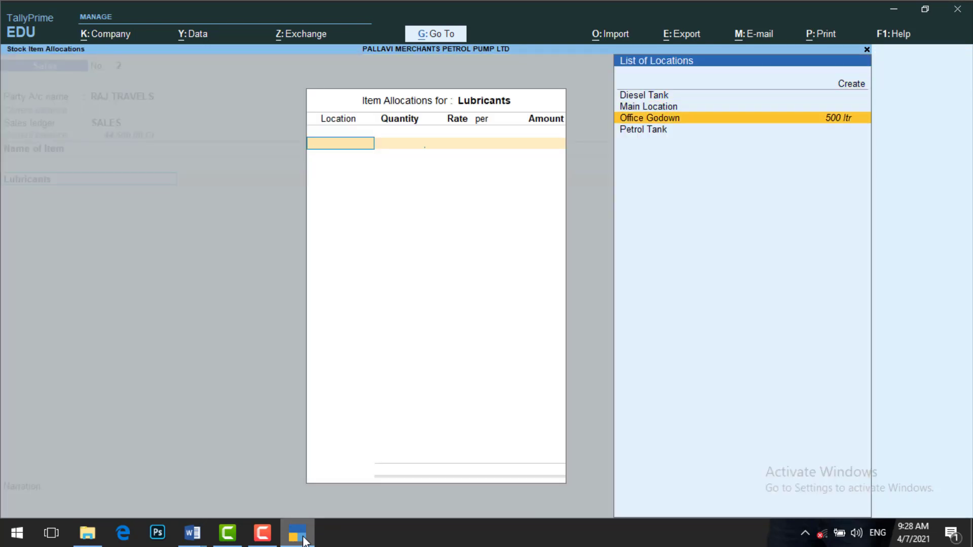
key(Return)
- Enter 200 ltr at a rate of 250 for Lubricants, checking the quantity and rate in the Word exercise
click(303, 540)
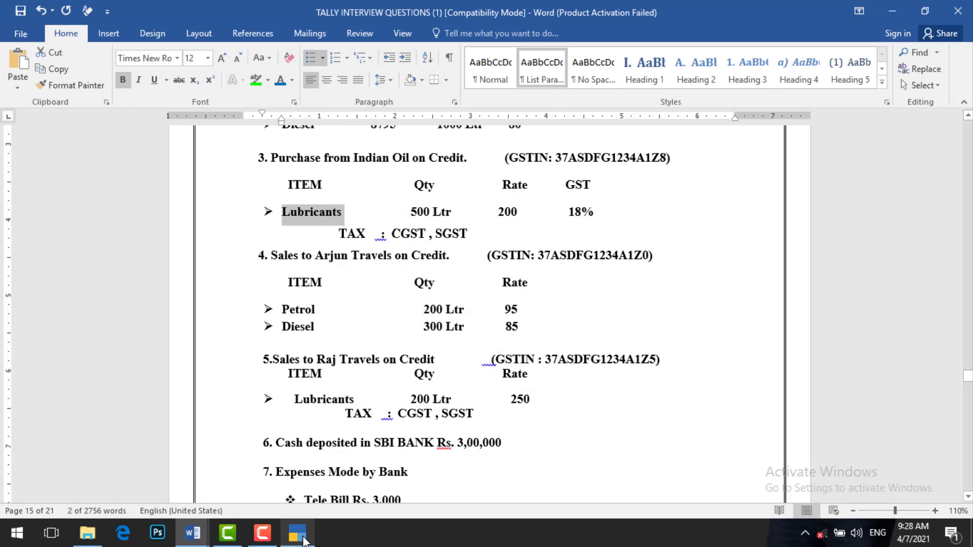
click(303, 540)
text(200)
key(Return)
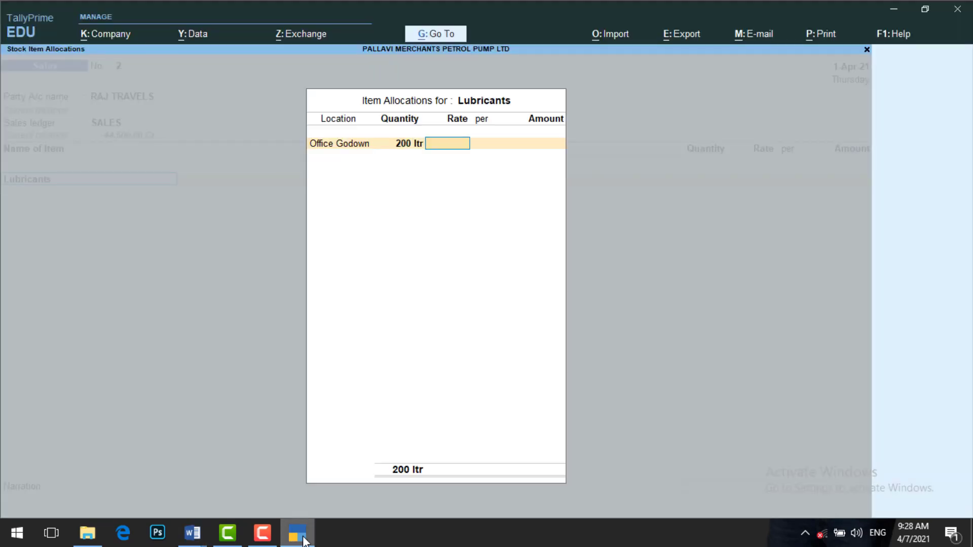
click(304, 540)
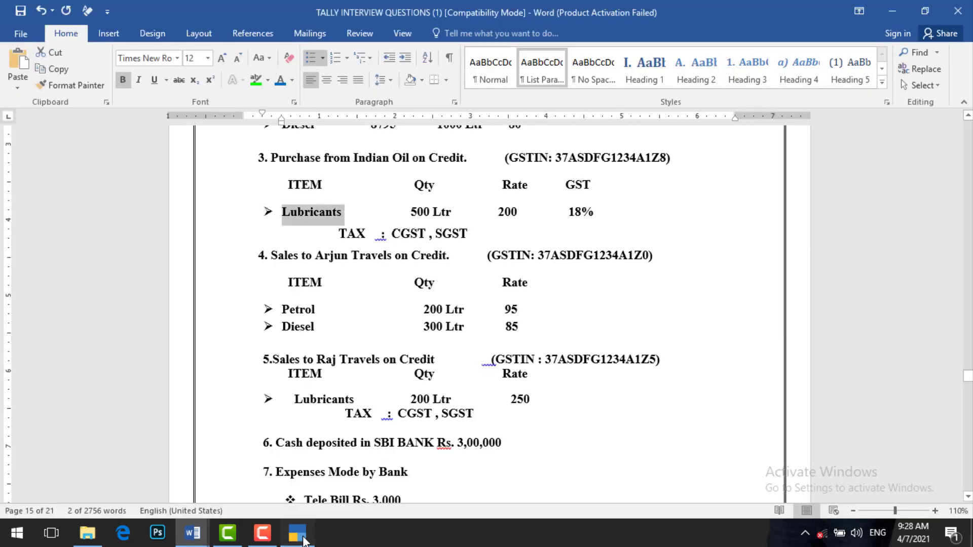
click(303, 541)
text(250)
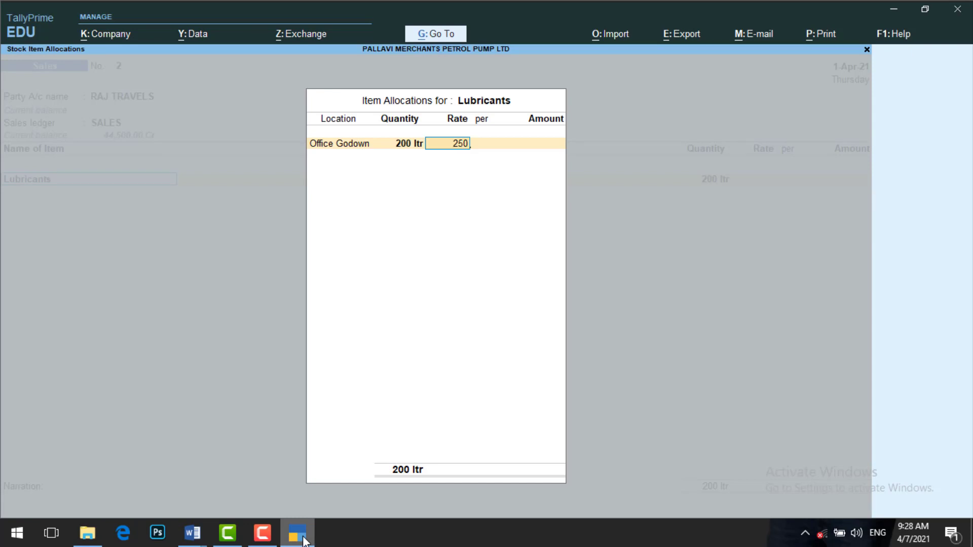
key(Return)
key(Return)
key(Return)
key(Return)
key(Return)
key(Return)
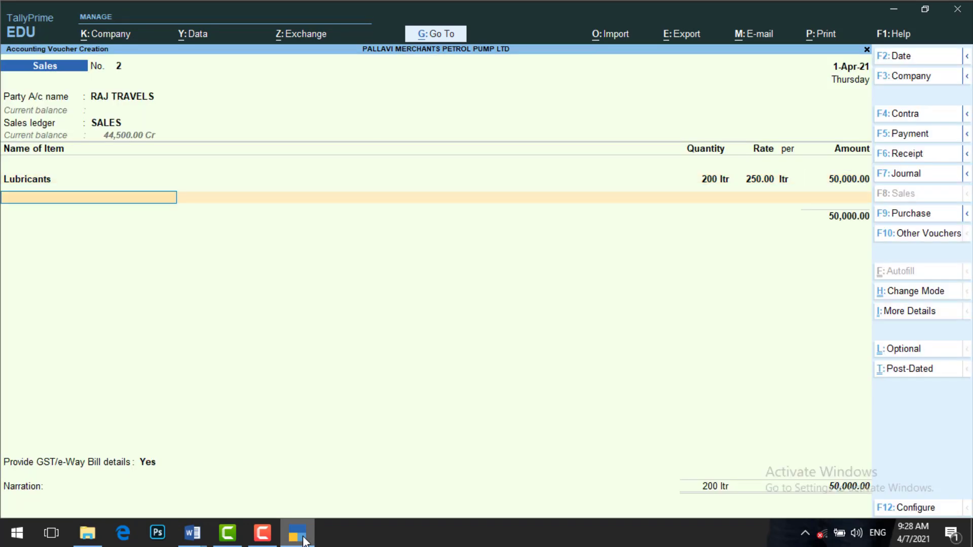
- Add the CGST and SGST tax ledgers to the Raj Travels sale and end the ledger list
text(Cg)
key(Return)
key(Return)
text(Sg)
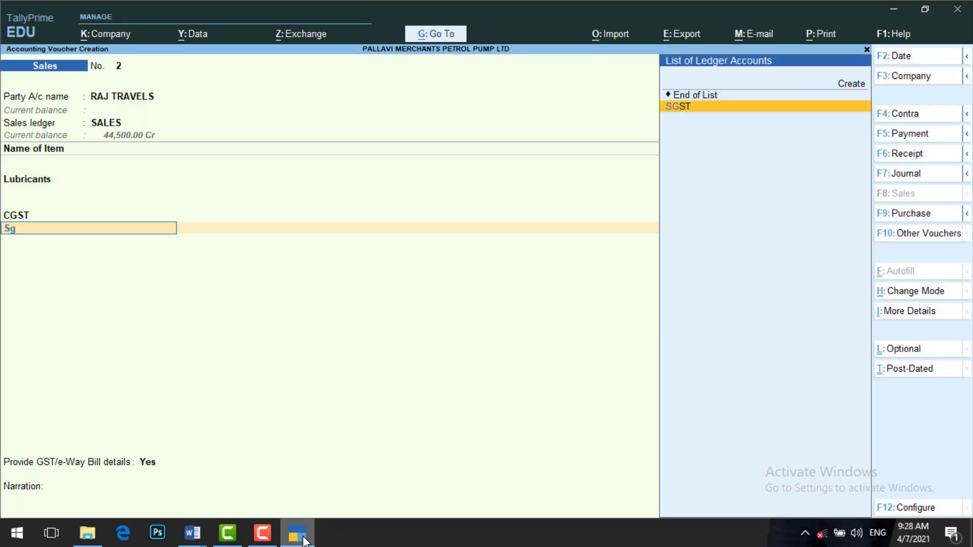
key(Return)
key(Return)
key(Return)
- Set Provide GST/e-Way Bill details to No and save the Raj Travels sales voucher
key(Up)
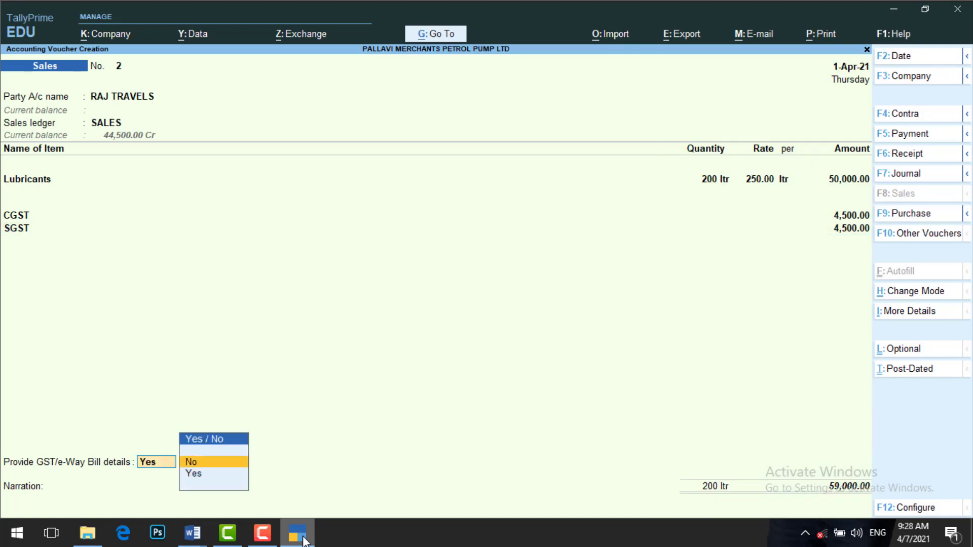
key(Return)
key(Return)
key(Return)
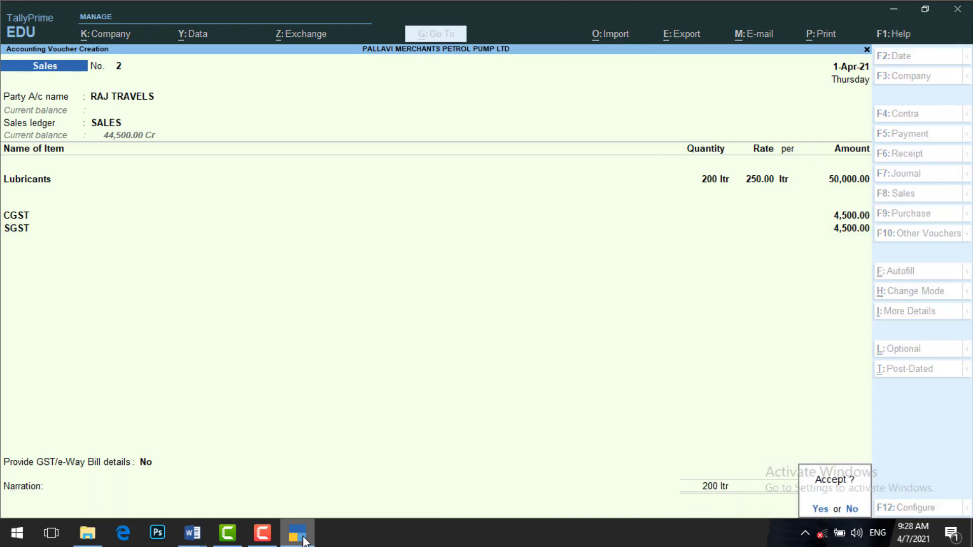
key(Return)
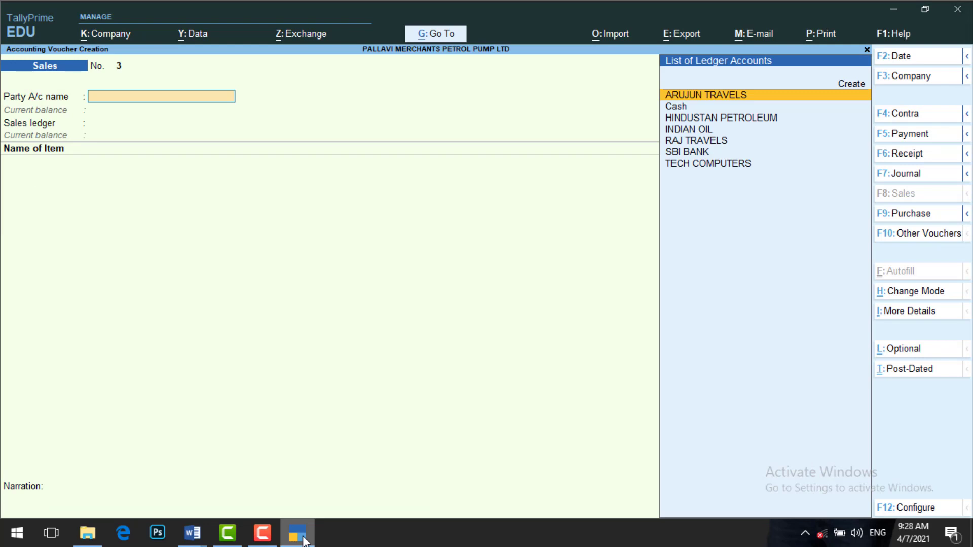
- Choose Cash as the party of the new sale, accept the blank dispatch and default party details, and select the SALES ledger
key(Down)
key(Return)
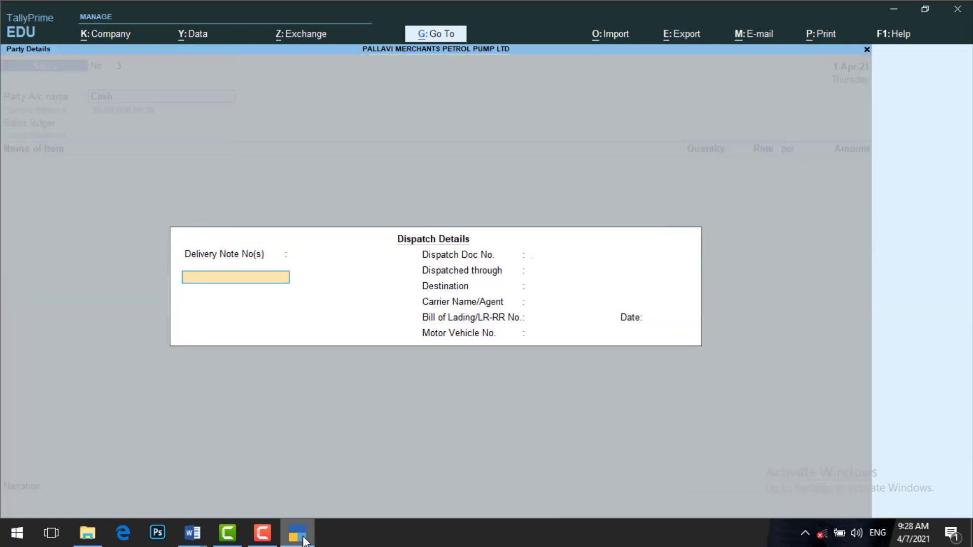
key(Return)
key(Return)
key(Return)
key(Return)
key(Return)
key(Return)
key(Return)
key(Return)
key(Return)
key(Return)
key(Return)
key(Return)
key(Return)
key(Return)
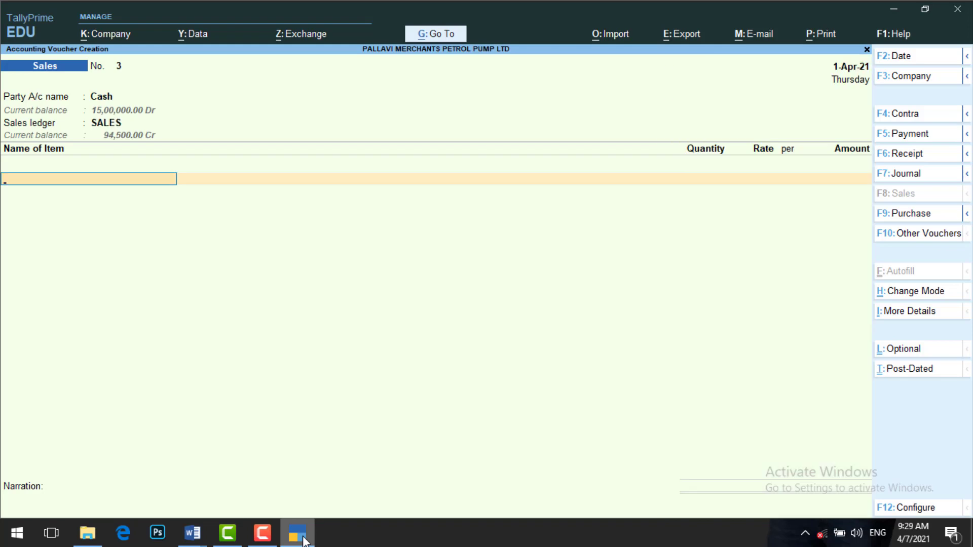
- Add Petrol to the cash sale, allocating 150 ltr from Petrol Tank at the suggested rate of 95
text(p)
key(Return)
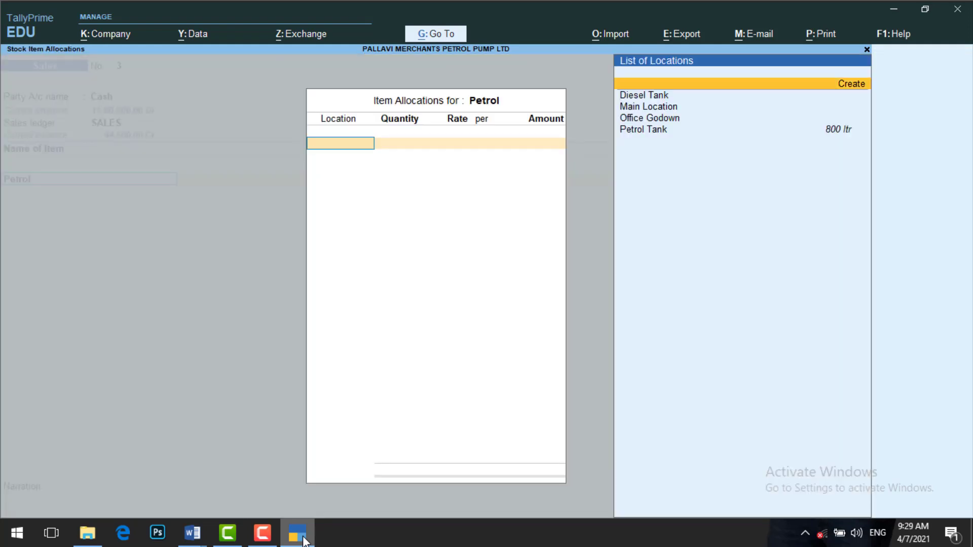
key(Down)
key(Down)
key(Down)
key(Down)
key(Return)
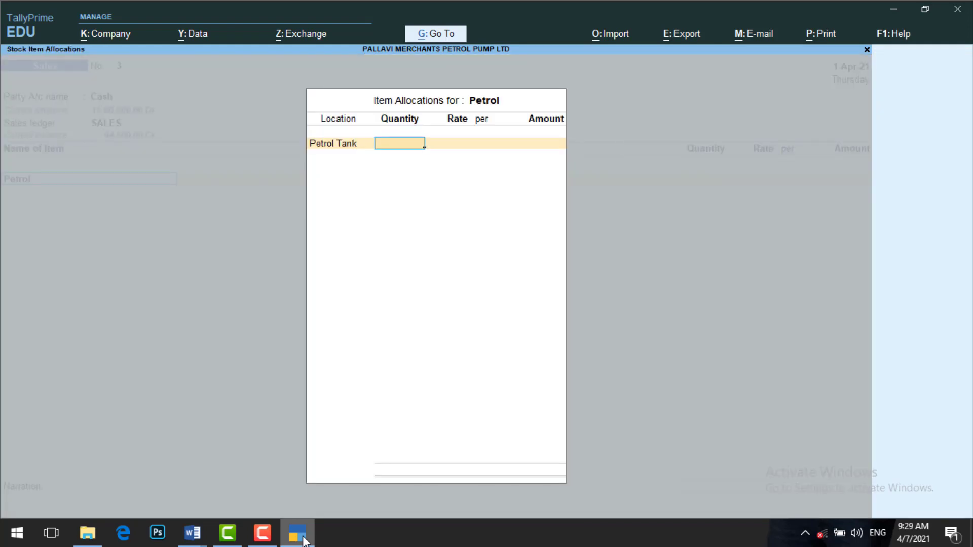
text(150)
key(Return)
key(Return)
key(Return)
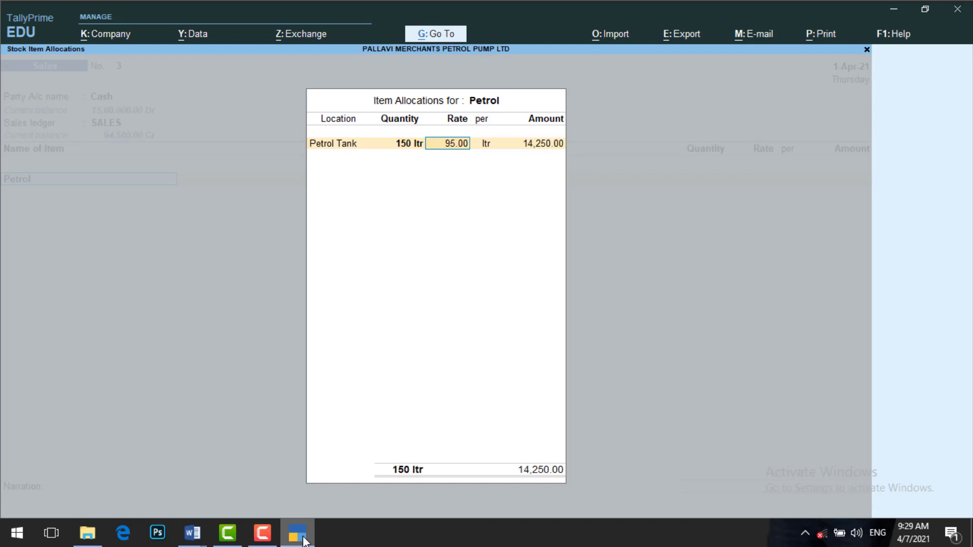
key(Return)
key(Return)
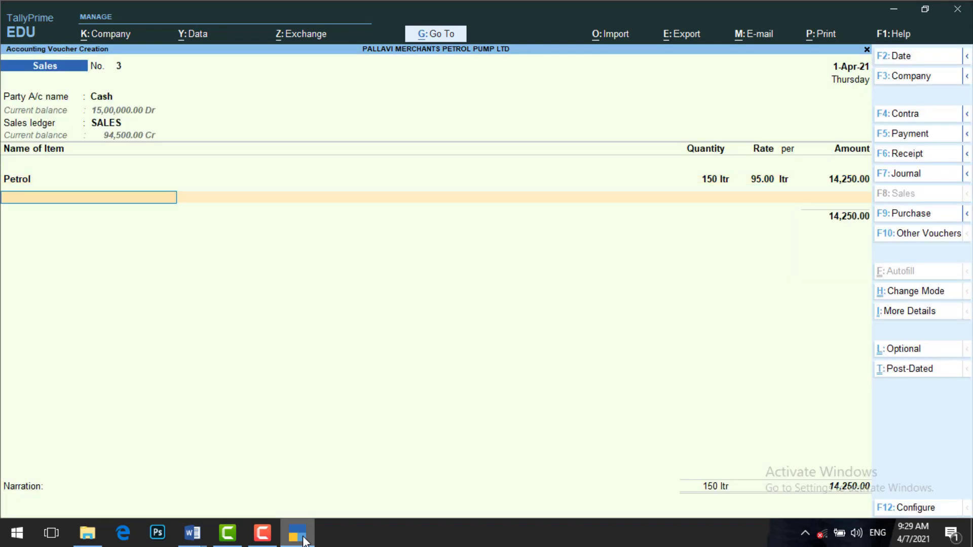
- Add Diesel to the cash sale, allocating 250 ltr from Diesel Tank at the suggested rate of 85
text(d)
key(Return)
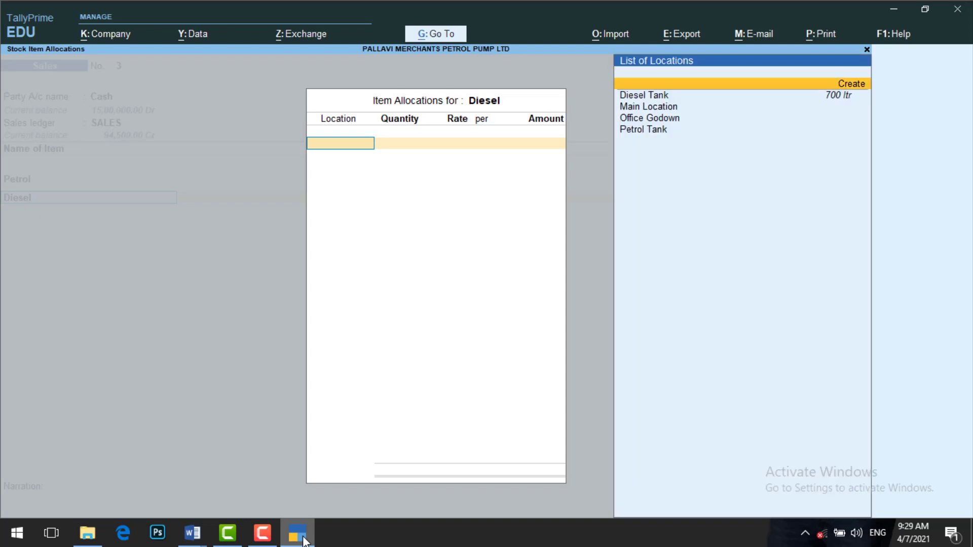
key(Down)
key(Return)
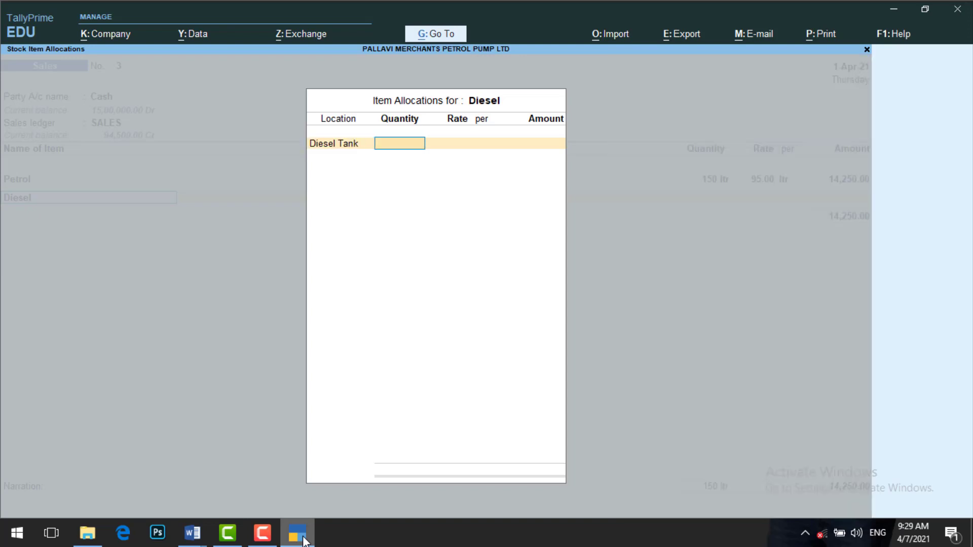
text(250)
key(Return)
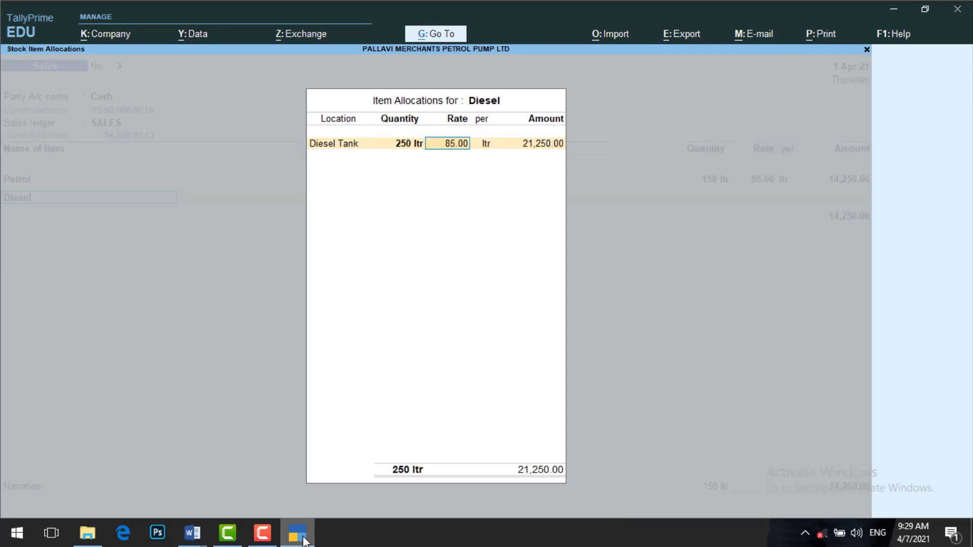
key(Return)
key(Return)
key(Return)
key(Return)
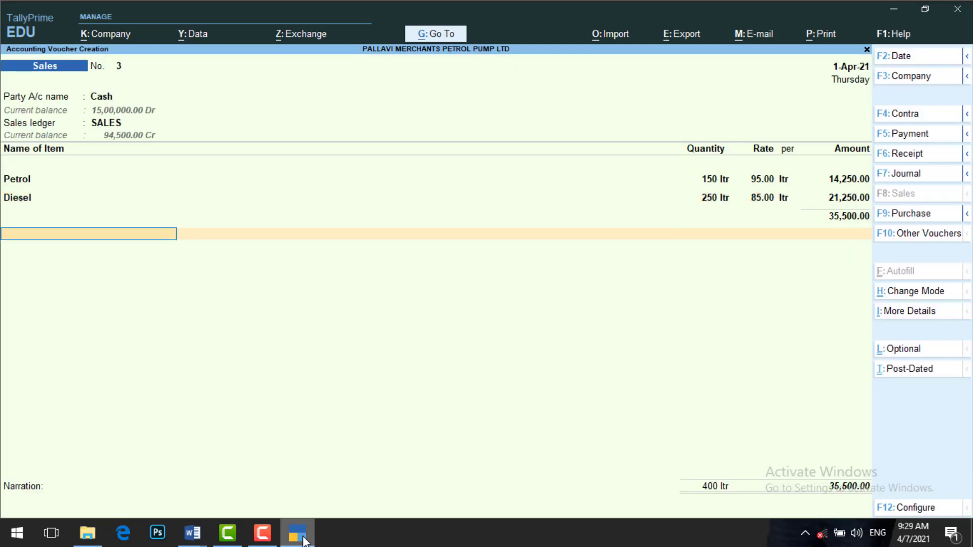
- End the entries without a narration and save the cash sales voucher
key(Return)
key(Return)
key(Return)
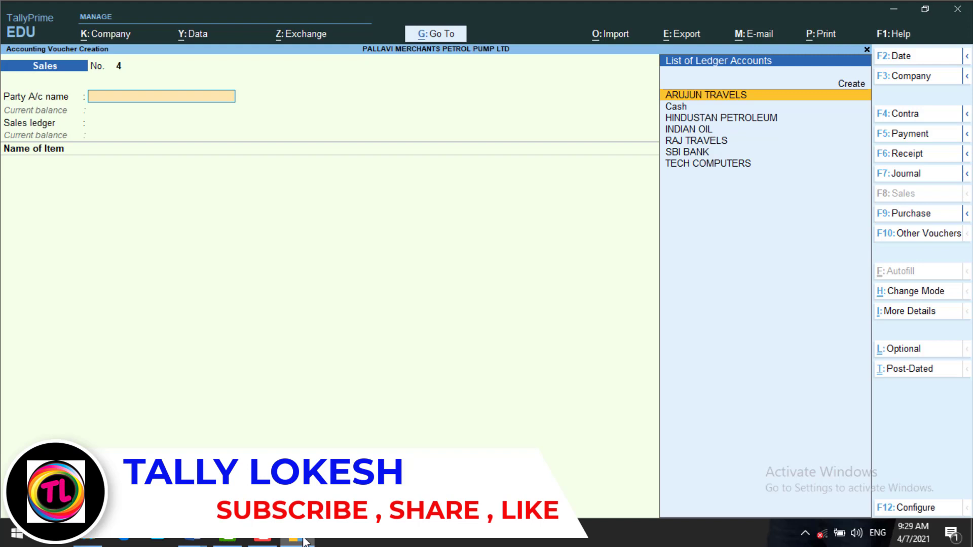
- Create a party ledger named Rbl Credit Card under Bank Accounts, leaving its remaining details at their defaults, and save it
key(alt+c)
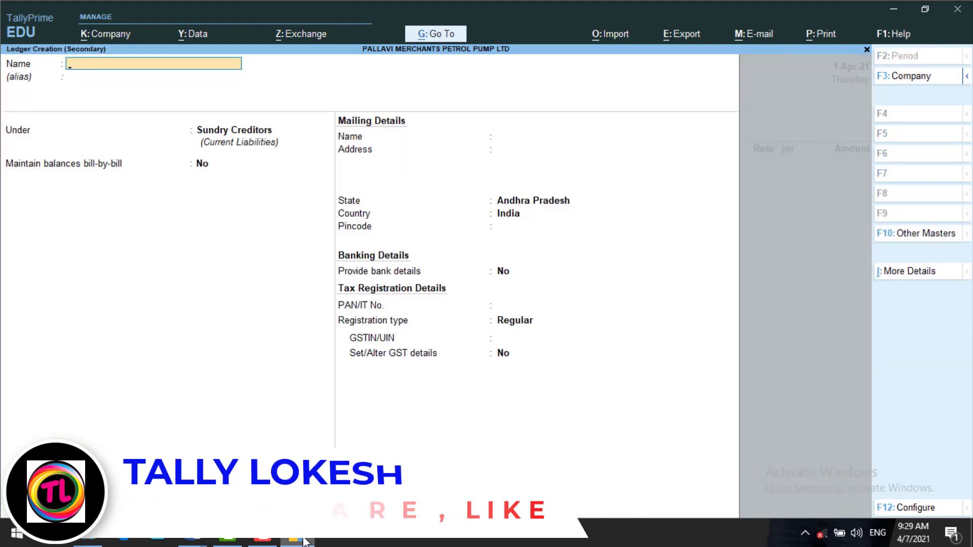
text(Ra)
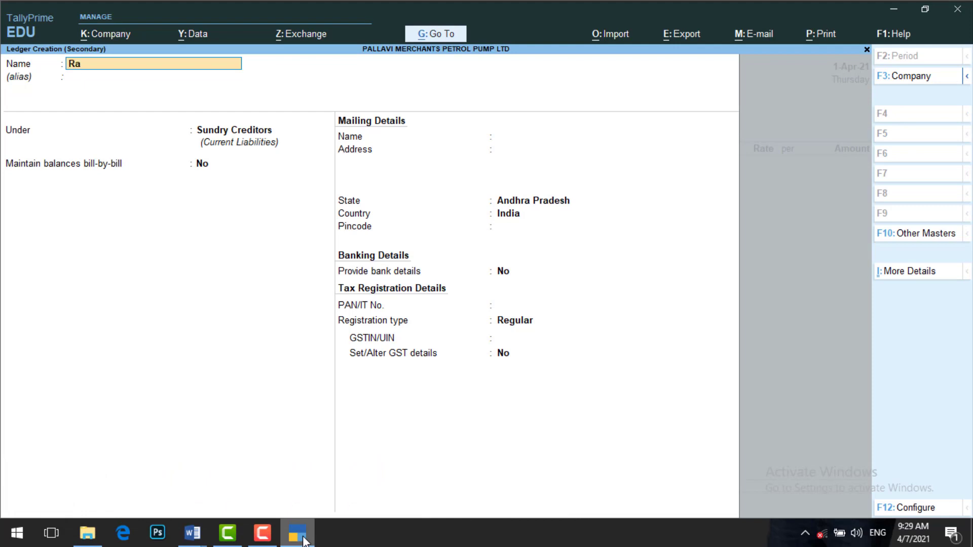
key(BackSpace)
text(bl Credit Card)
key(Return)
key(Return)
text(Ba)
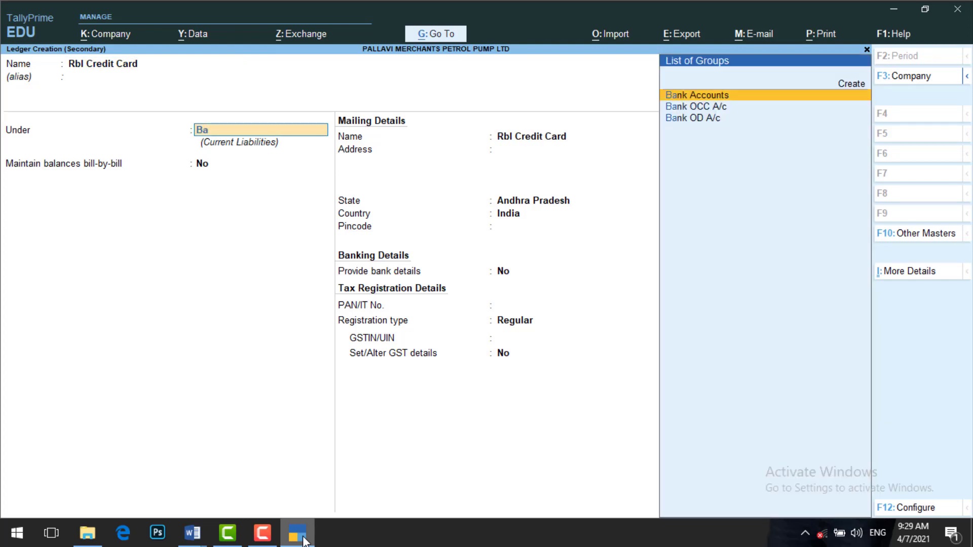
key(Return)
key(Return)
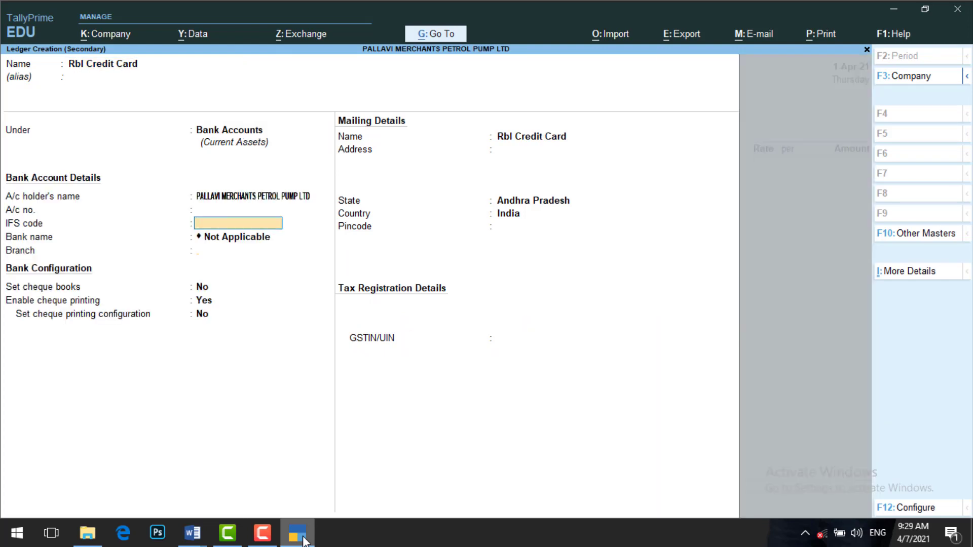
key(ctrl+a)
key(Return)
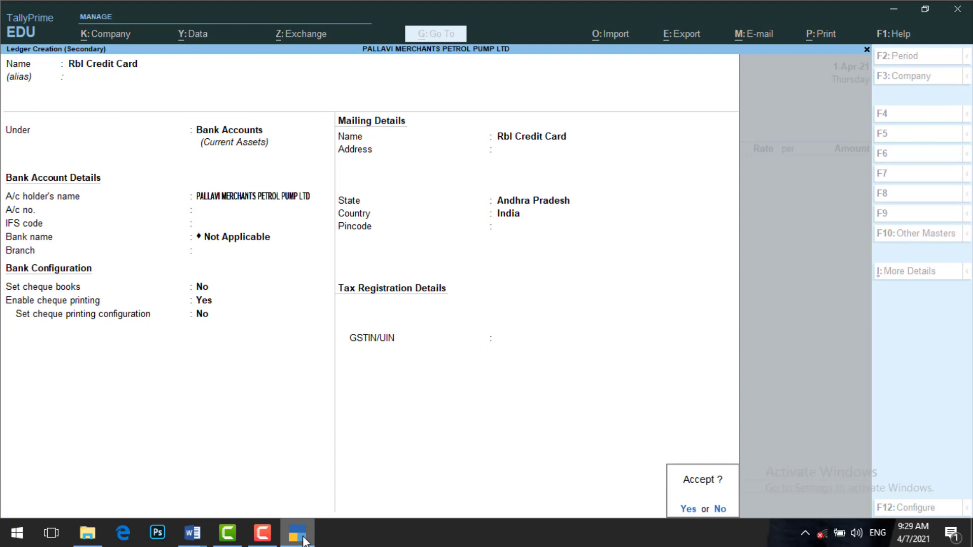
key(Return)
- Leave the dispatch details blank, accept the default party details for Rbl Credit Card, and select the SALES ledger
key(Return)
key(Return)
key(Return)
key(Return)
key(Return)
key(Return)
key(Return)
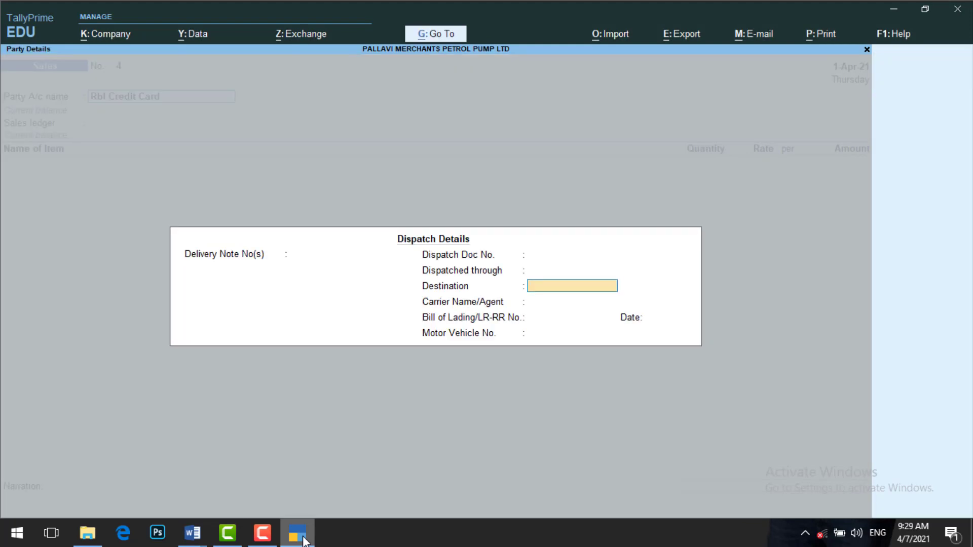
key(Return)
key(Return)
key(Return)
key(Return)
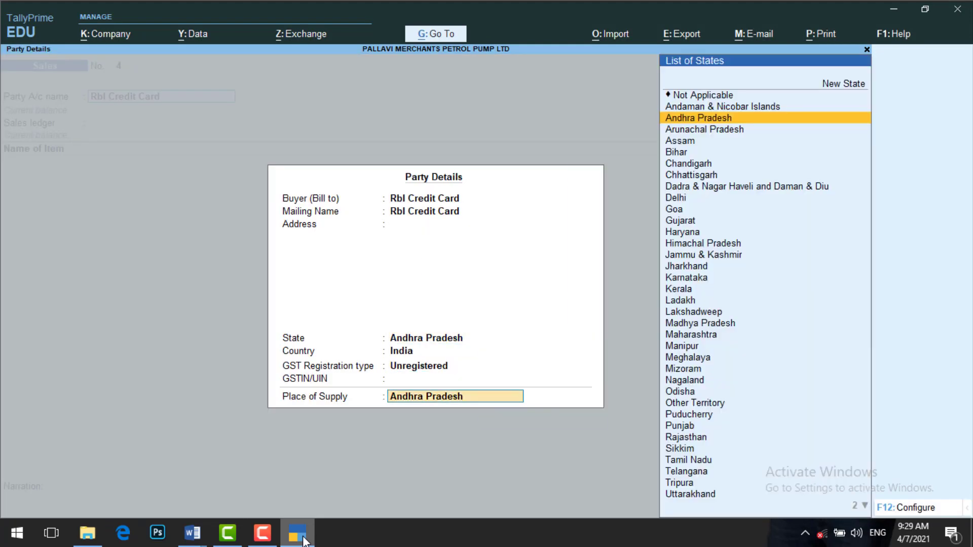
key(Return)
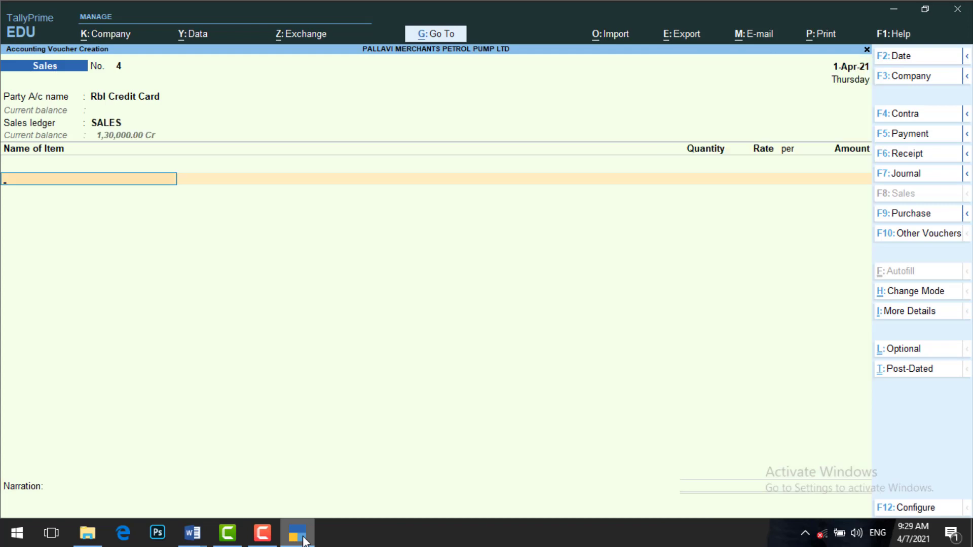
- Add Lubricants to the credit card sale, allocating 100 ltr from Office Godown at the suggested rate of 250
key(Return)
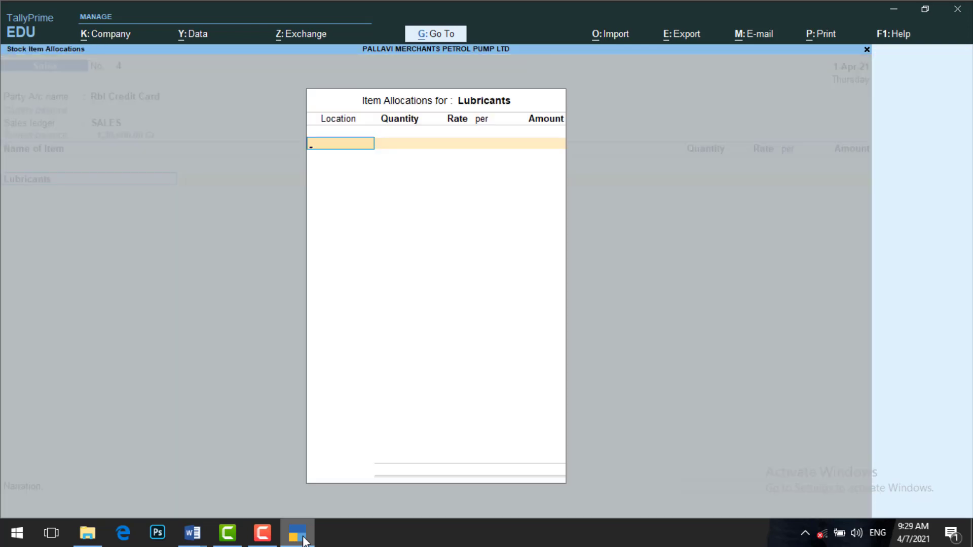
key(Down)
key(Down)
key(Down)
key(Return)
text(1)
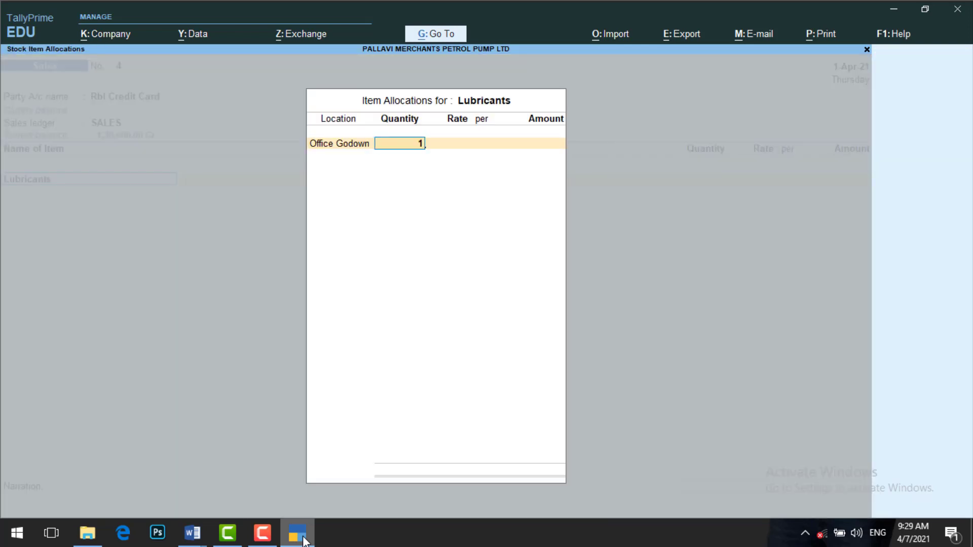
text(00)
key(Return)
key(Return)
key(Return)
key(Return)
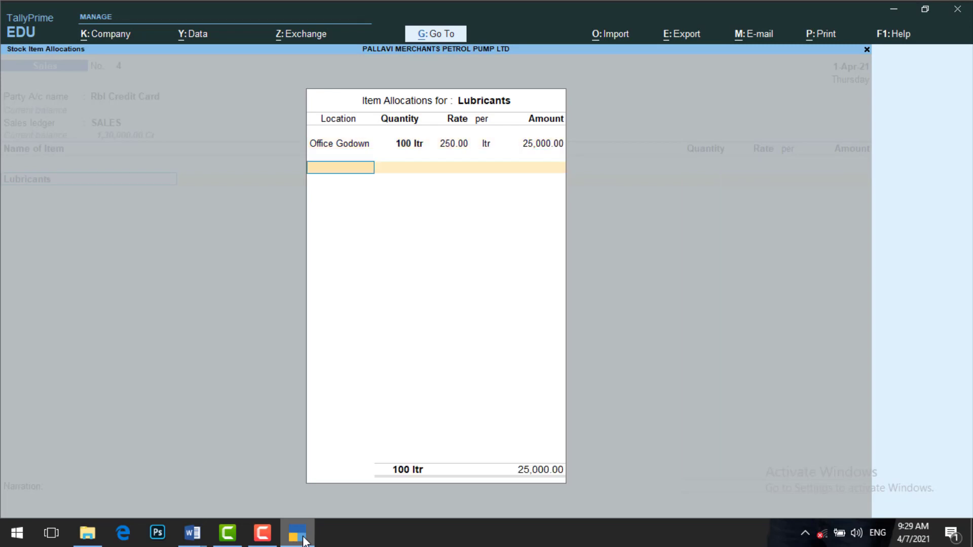
key(Return)
- End the item list and add the CGST and SGST ledgers to the sale with their calculated amounts
key(Return)
key(Return)
text(C)
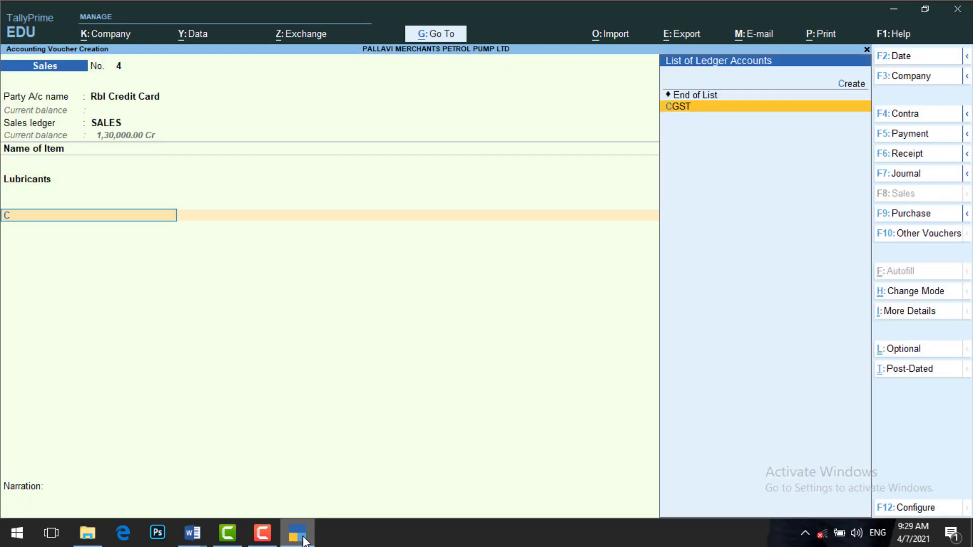
key(Return)
key(Return)
text(sg)
key(Return)
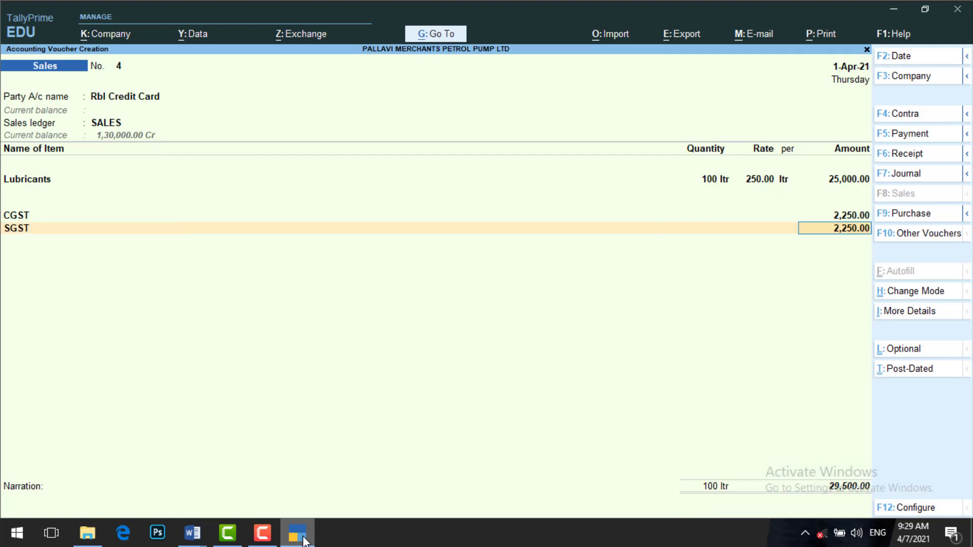
key(Return)
- Accept the default Cheque/DD bank allocation without a narration and save the credit card sales voucher
key(Return)
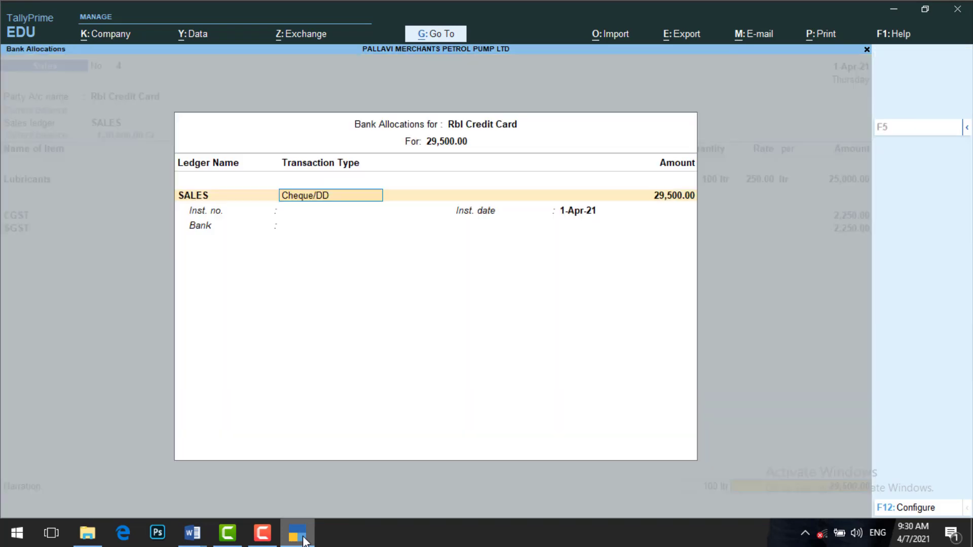
key(Return)
key(Return)
key(Return)
key(Return)
key(Return)
key(Return)
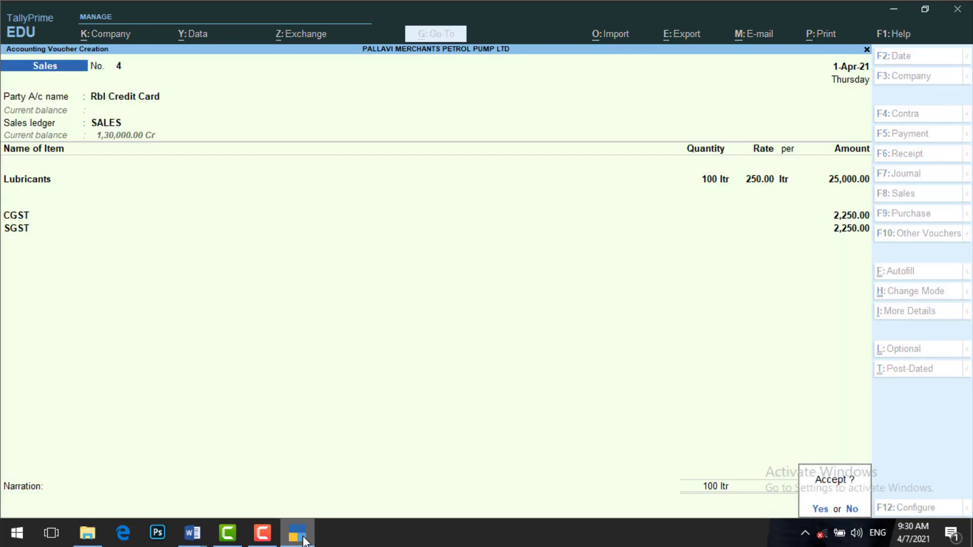
key(Return)
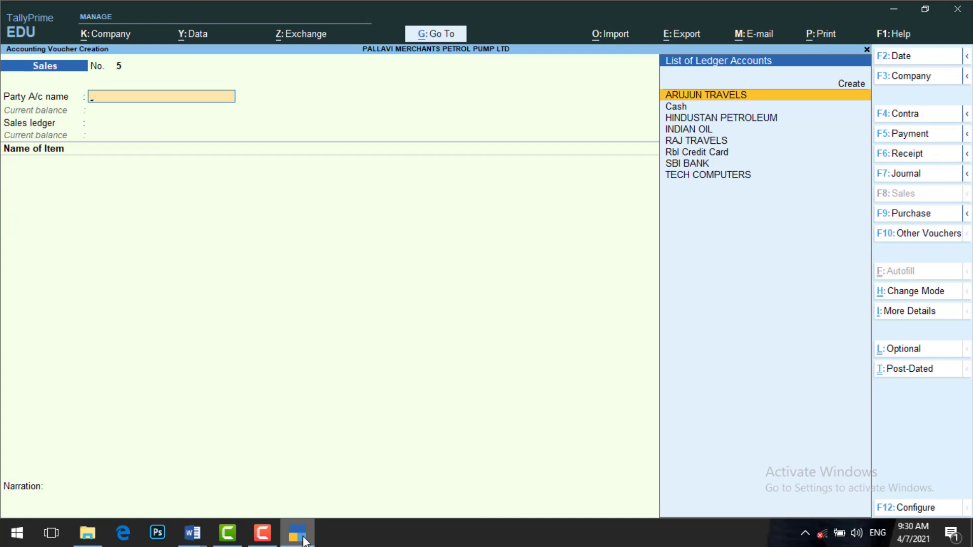
- Leave voucher entry and examine the closing quantities and values of Diesel, Lubricants and Petrol in the Stock Summary
key(Escape)
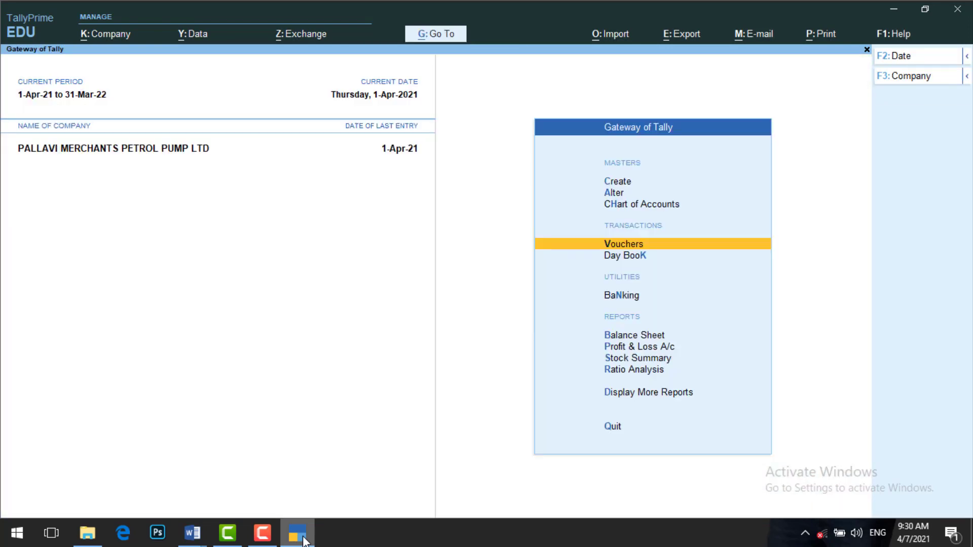
key(Down)
key(Down)
key(Down)
key(Down)
key(Down)
key(Return)
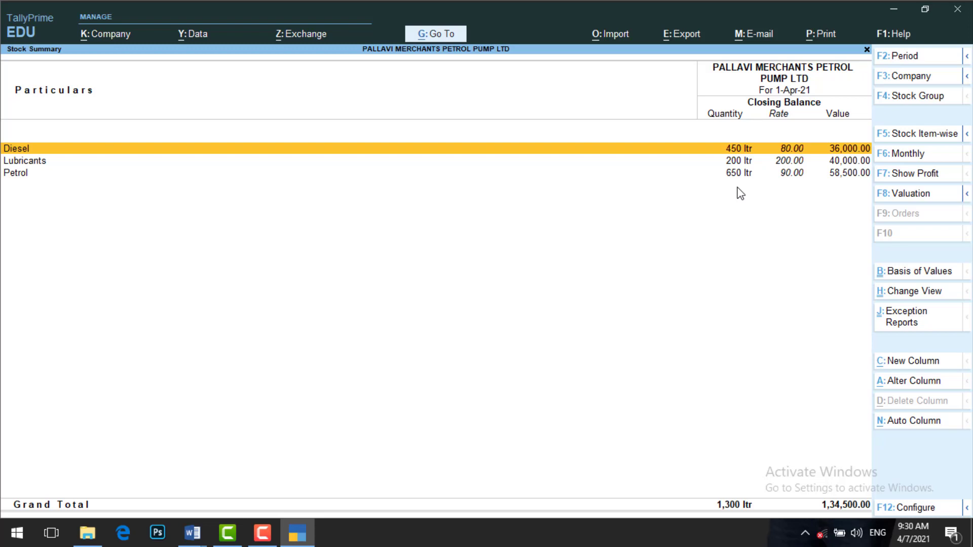
key(Escape)
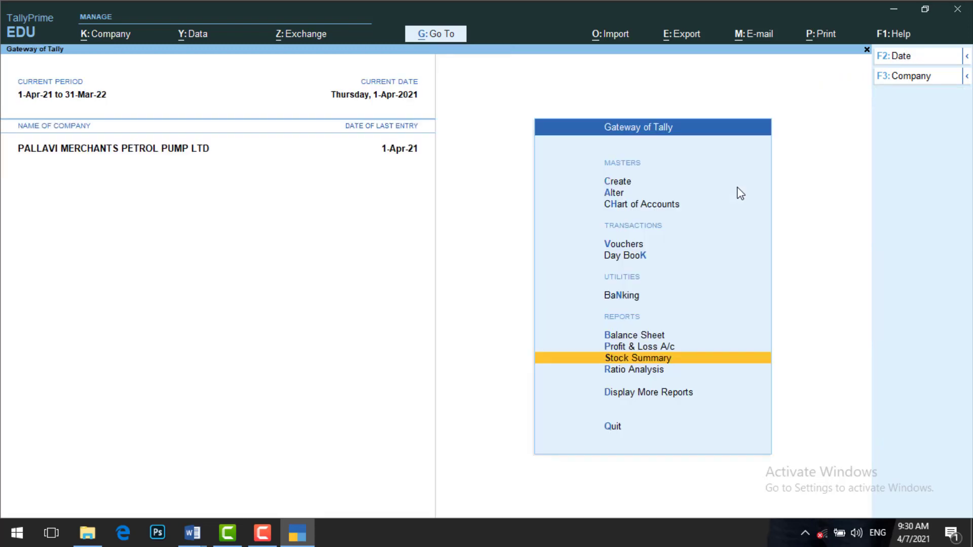
- Check the next transactions in the Word exercise, then start a contra voucher in TallyPrime with Cash as the credited ledger
click(298, 535)
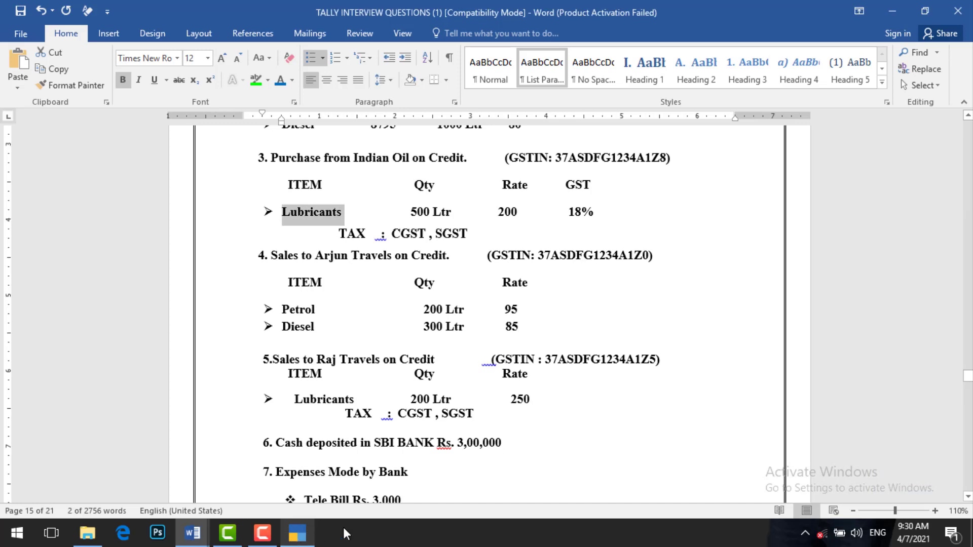
click(968, 499)
scroll(967, 502, down, 4)
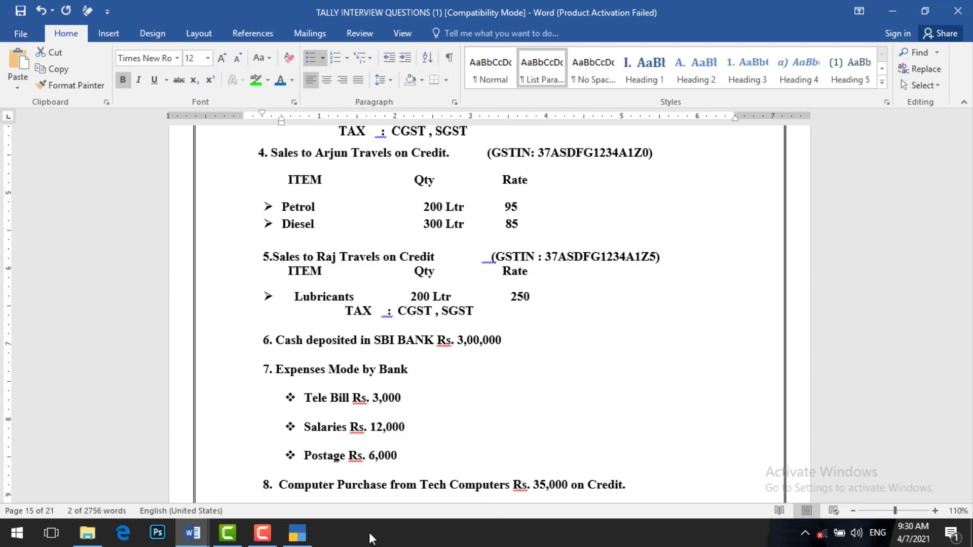
click(298, 533)
key(Up)
key(Up)
key(Up)
key(Up)
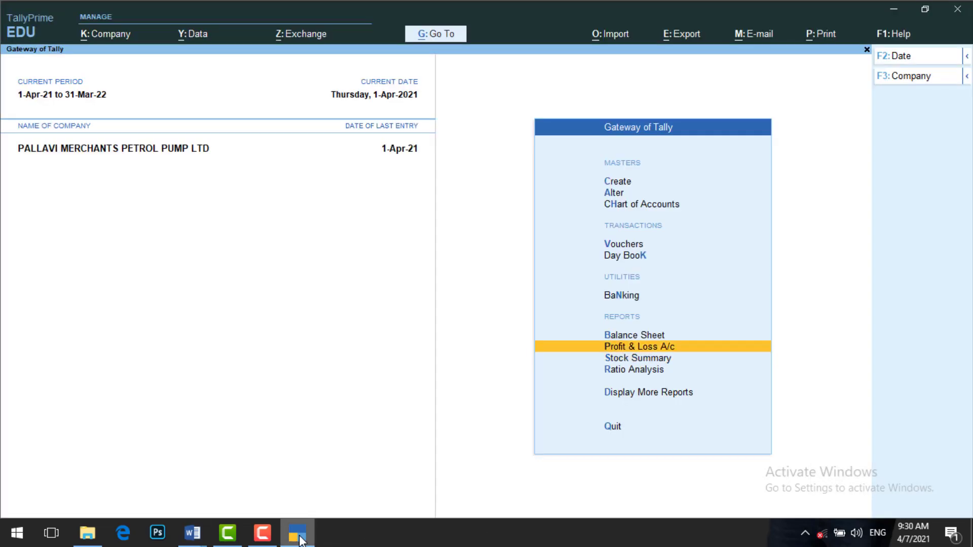
key(Up)
key(Return)
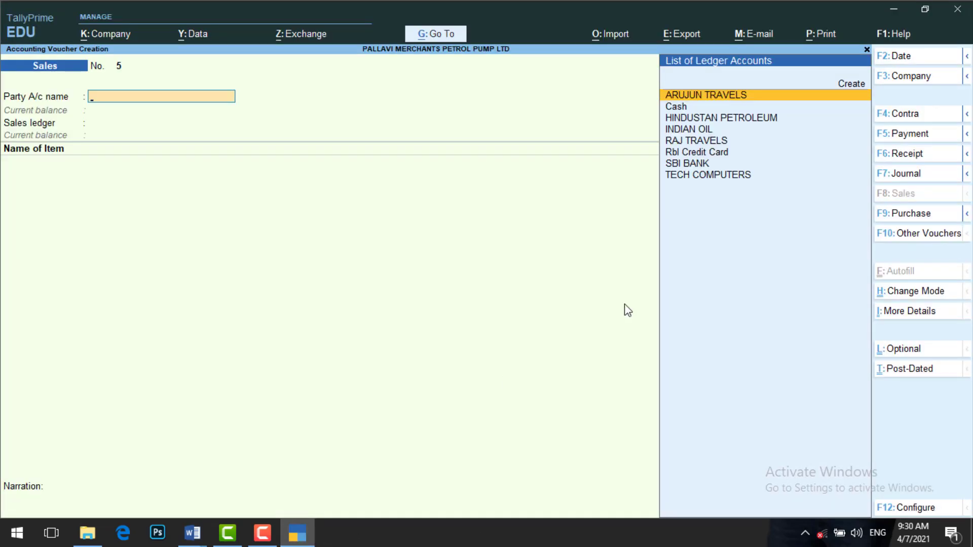
click(914, 118)
key(Return)
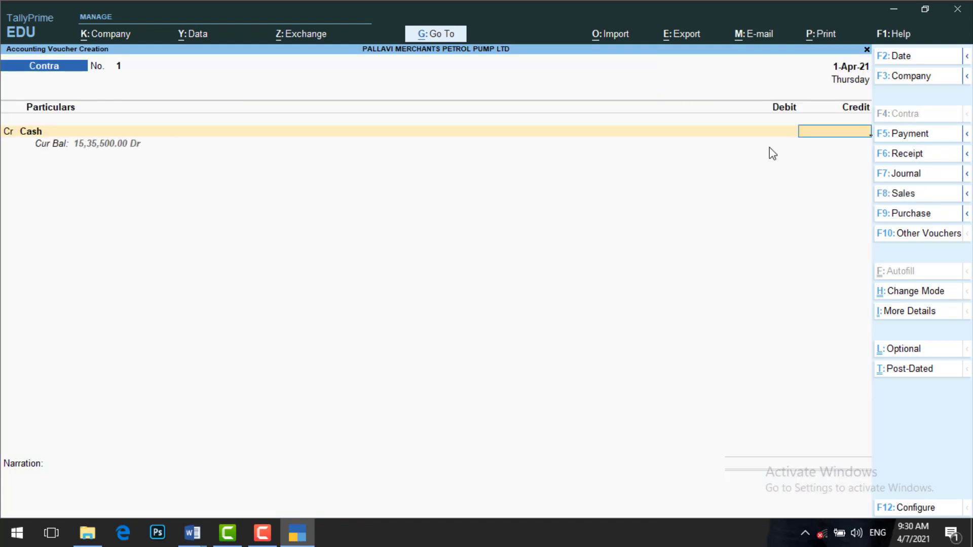
- Check the SBI BANK deposit amount in the Word exercise and enter 3,00,000 as the Cash credit in TallyPrime's contra voucher
click(298, 541)
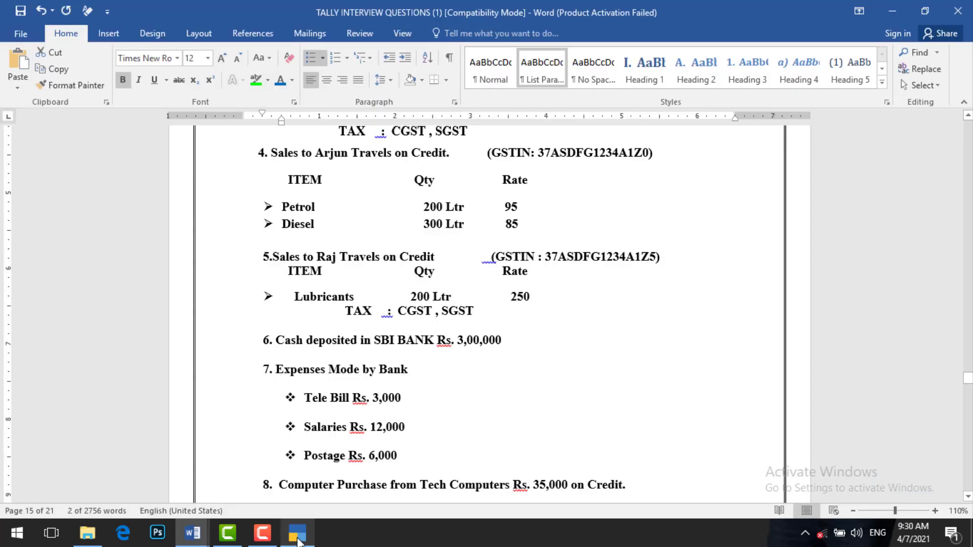
click(298, 541)
text(30)
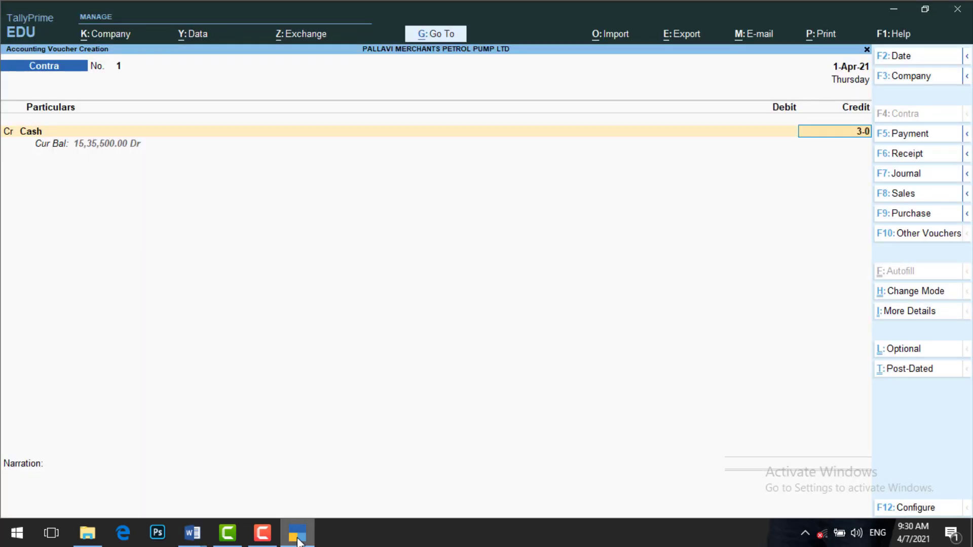
key(BackSpace)
text(00000)
key(Return)
- Debit SBI BANK with the matching 3,00,000 in the contra voucher
key(Down)
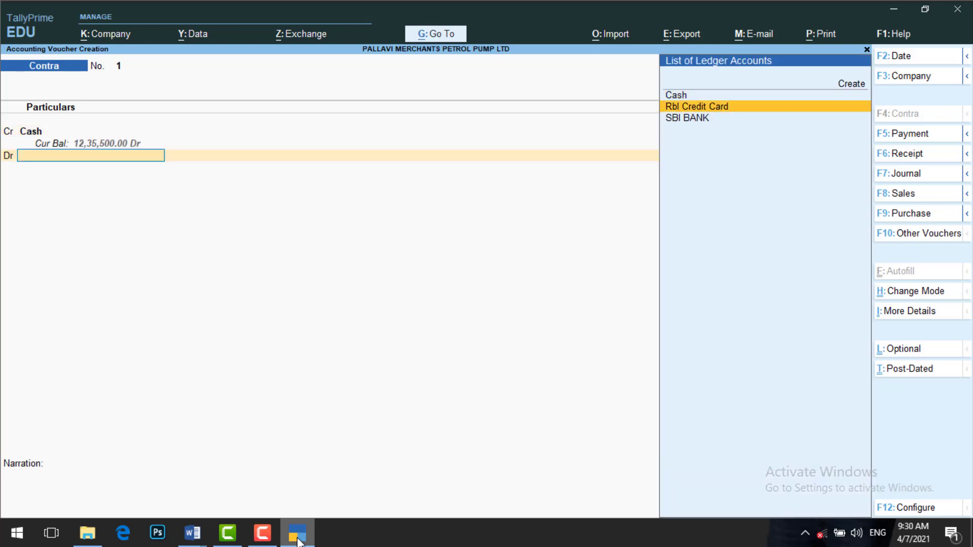
key(Down)
key(Return)
key(Return)
- Accept the Cash bank allocation with blank denominations and no narration, and save the contra voucher
key(Return)
key(Return)
key(Return)
key(Return)
key(Return)
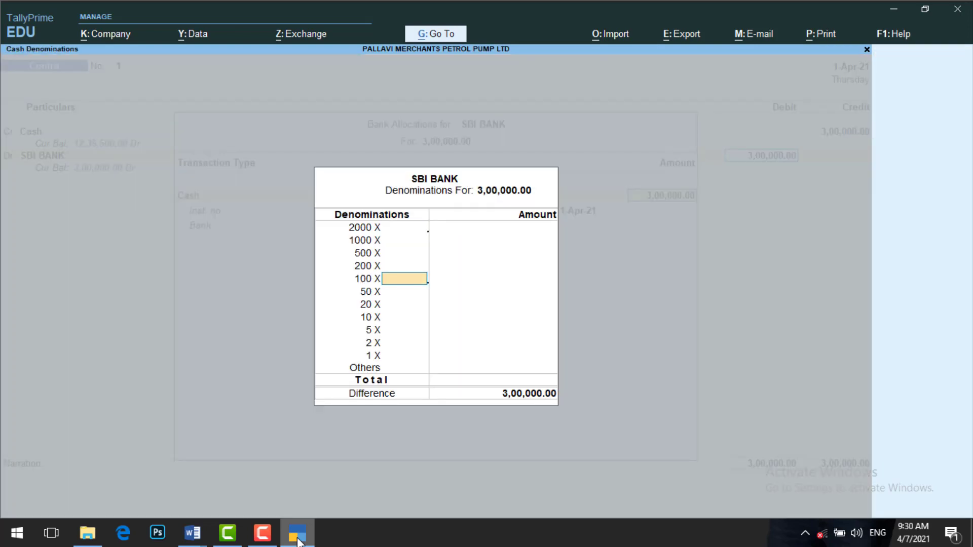
key(Return)
key(Return)
key(Return)
key(Return)
key(Return)
key(Return)
key(Return)
key(Return)
key(Return)
key(Return)
key(Return)
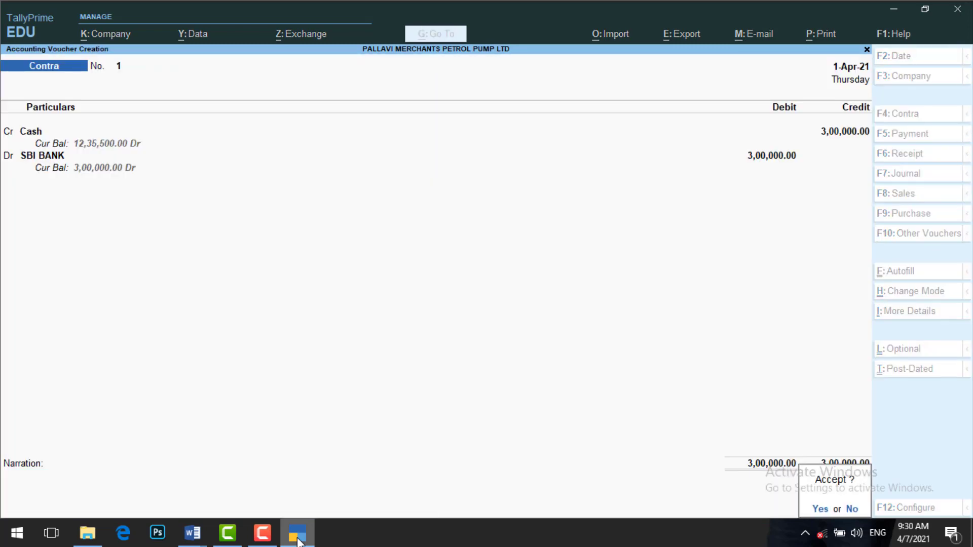
key(Return)
- Finish saving the contra voucher, start a payment voucher, and debit TELE BILL with the 3,000 given in the Word exercise
key(BackSpace)
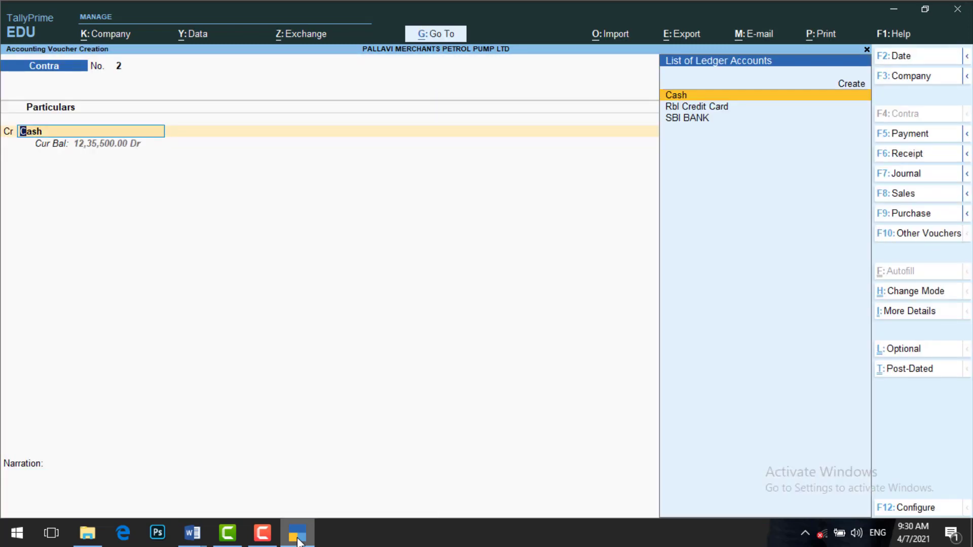
click(917, 135)
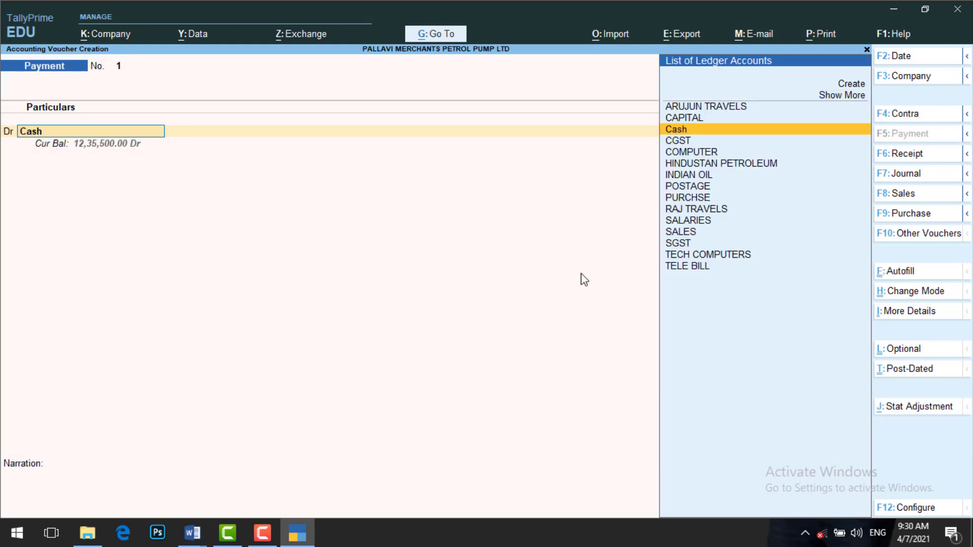
text(Te)
key(Down)
key(Return)
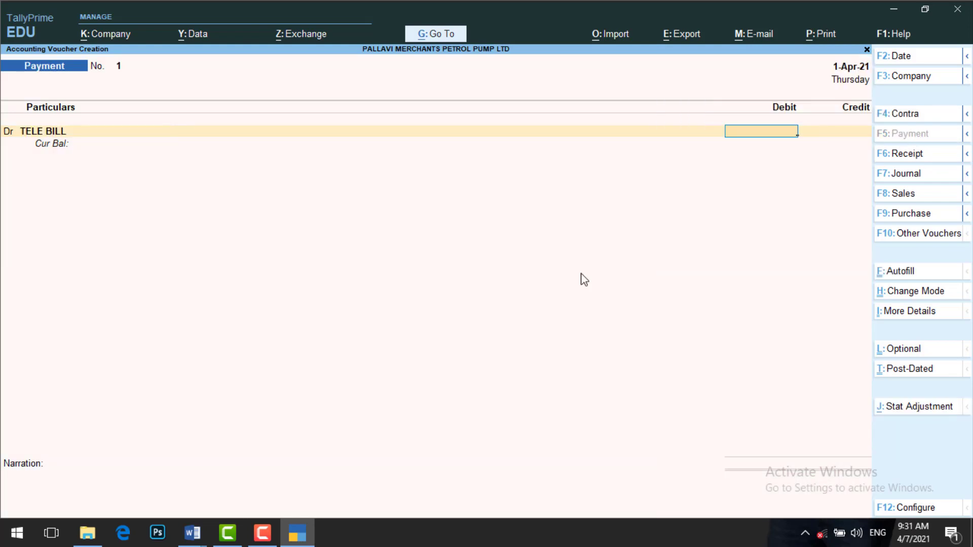
click(293, 539)
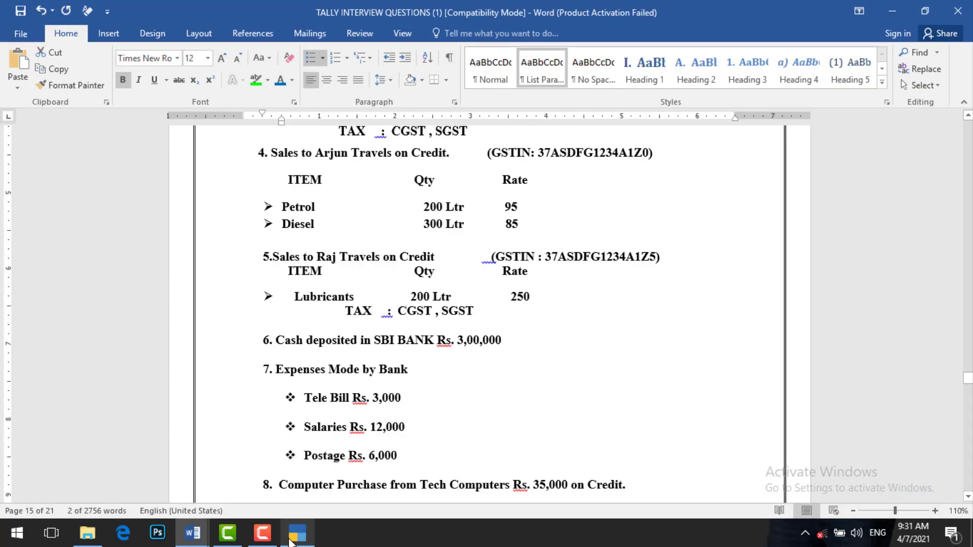
click(292, 539)
text(3)
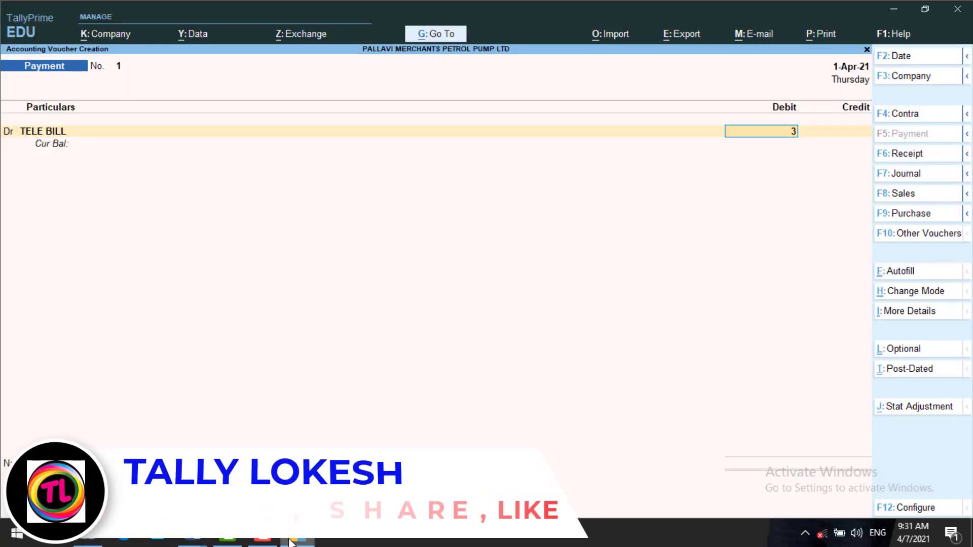
text(,000)
key(Return)
- Add a second debit line to the payment voucher for SALARIES with 12,000
text(d)
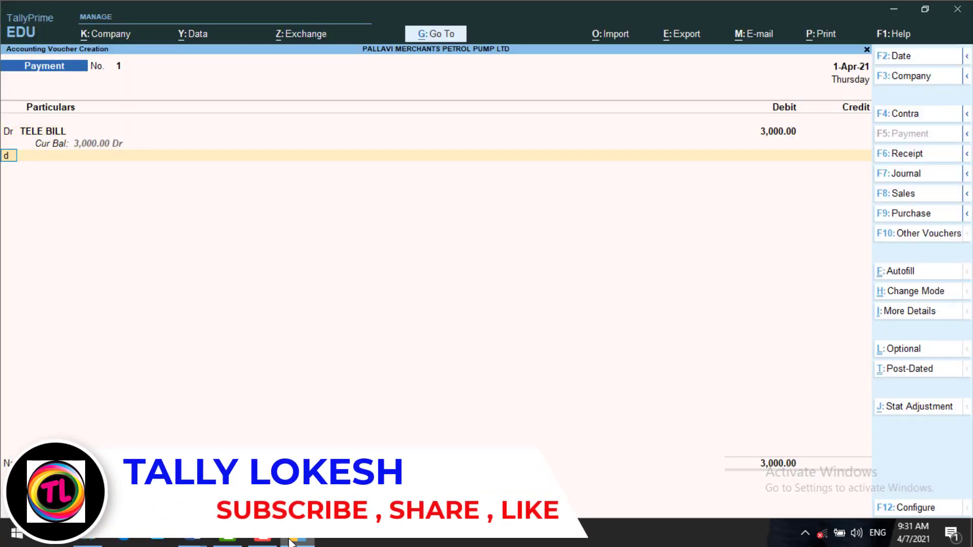
key(Return)
text(Sa)
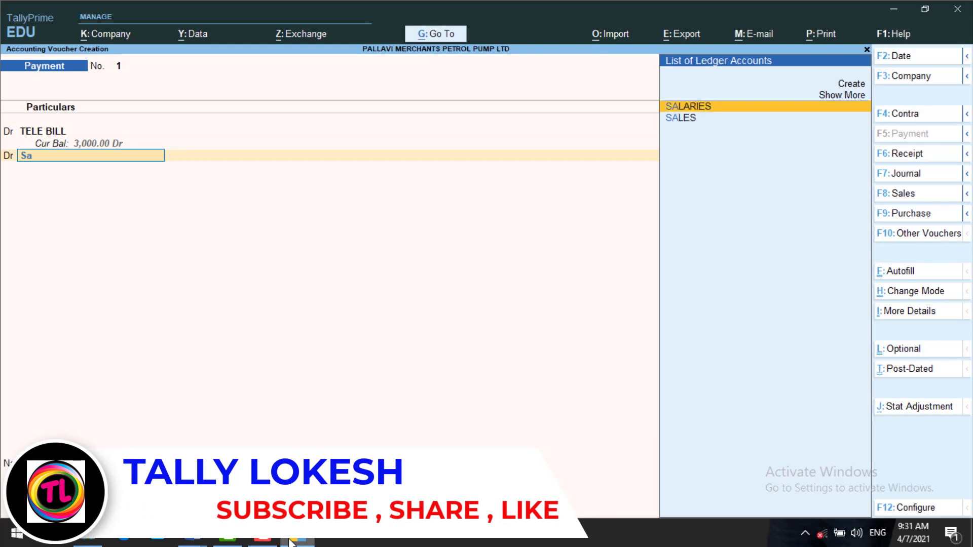
key(Return)
text(12000)
key(Return)
- Check the remaining expense in the Word exercise and debit POSTAGE with 6,000 in the payment voucher
text(d)
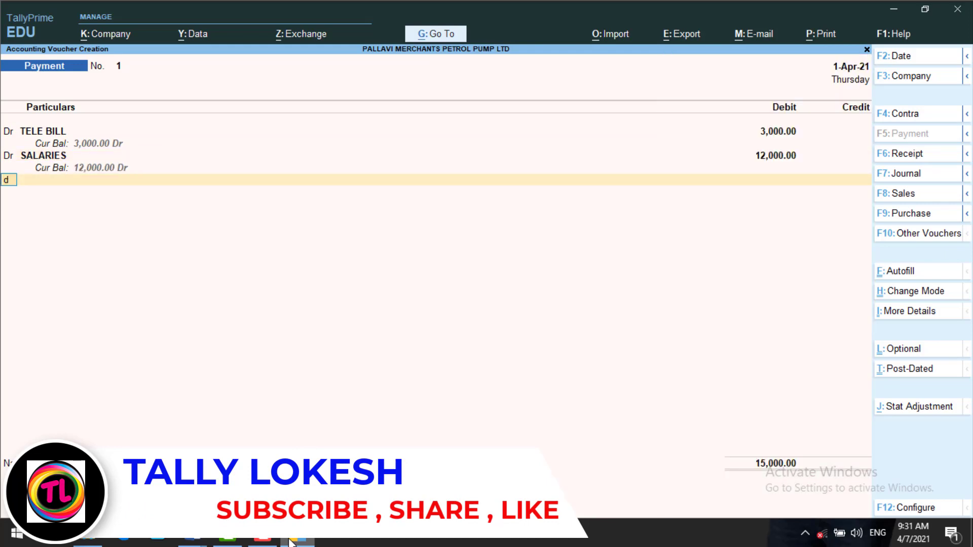
key(Return)
click(291, 541)
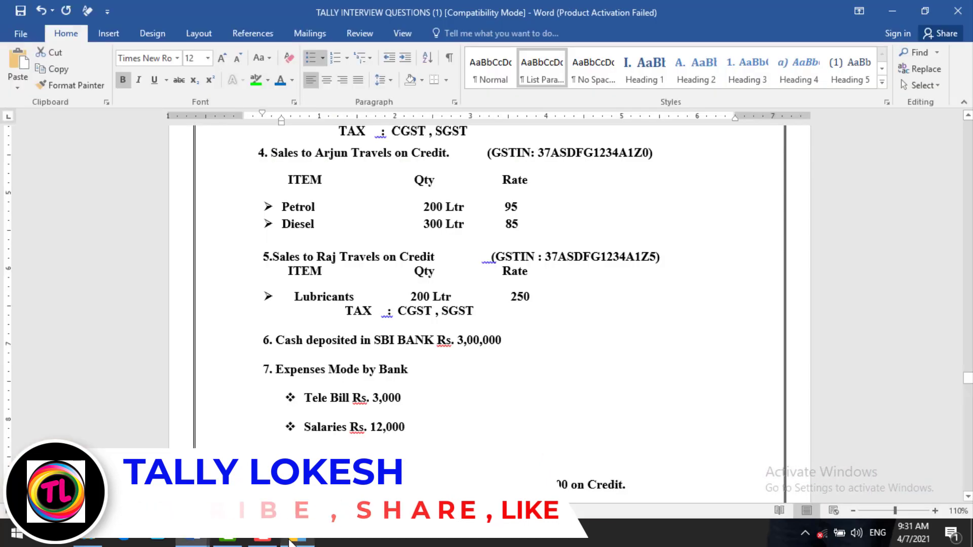
click(291, 541)
text(P)
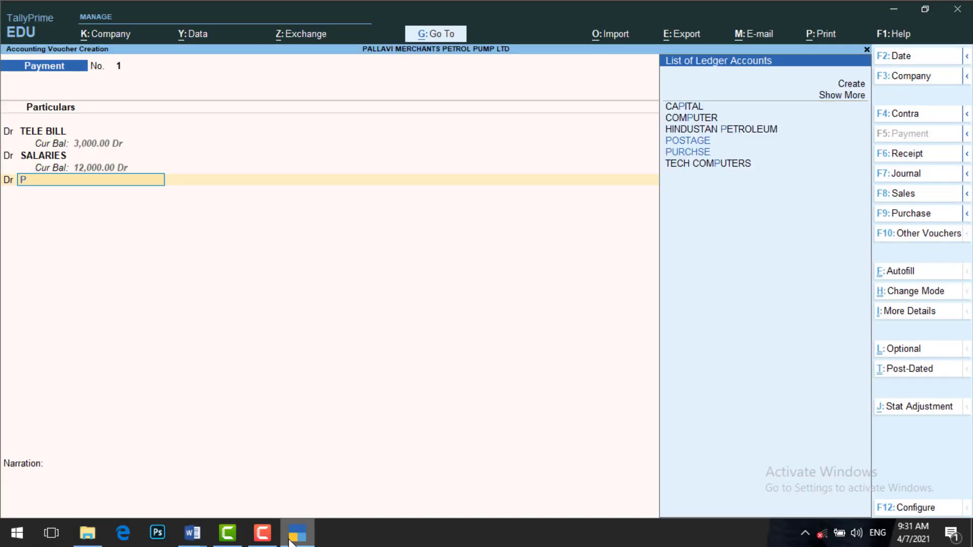
key(Down)
key(Down)
key(Up)
key(Return)
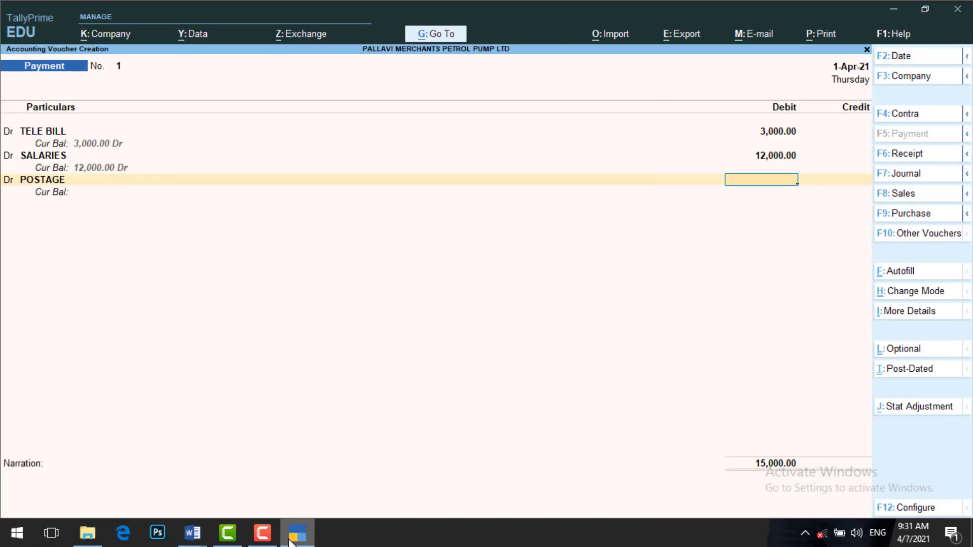
text(6000)
key(Return)
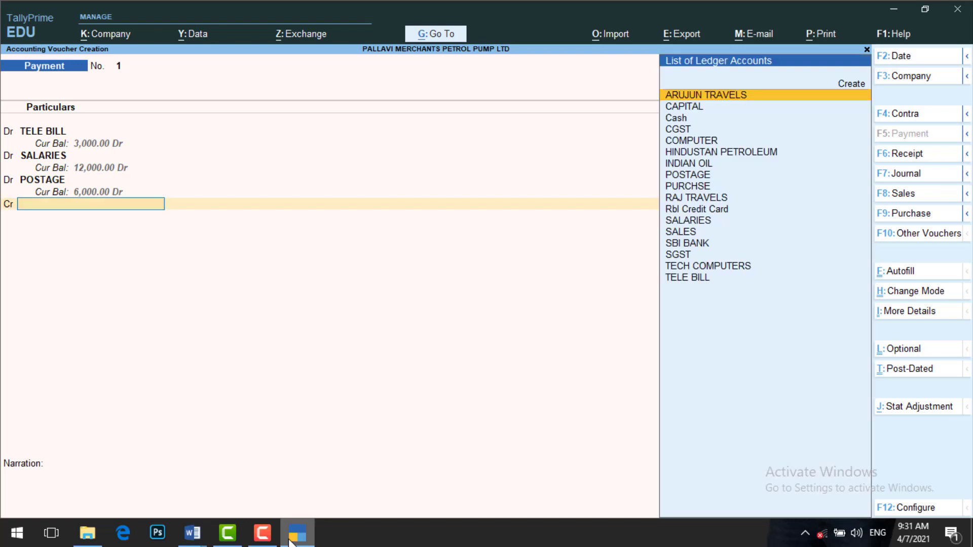
- Check the payment mode in the Word exercise, credit SBI BANK with 21,000, and save the payment voucher without a narration
click(292, 541)
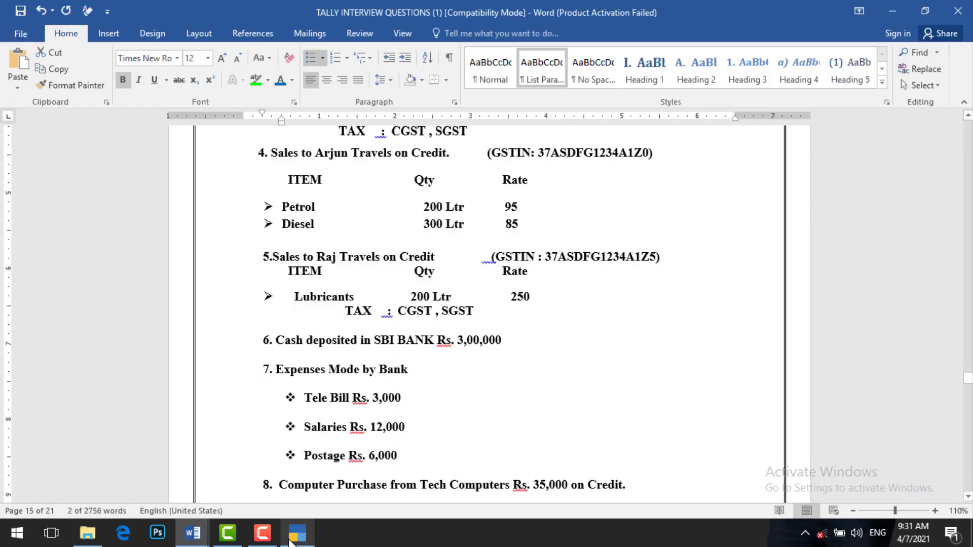
click(291, 541)
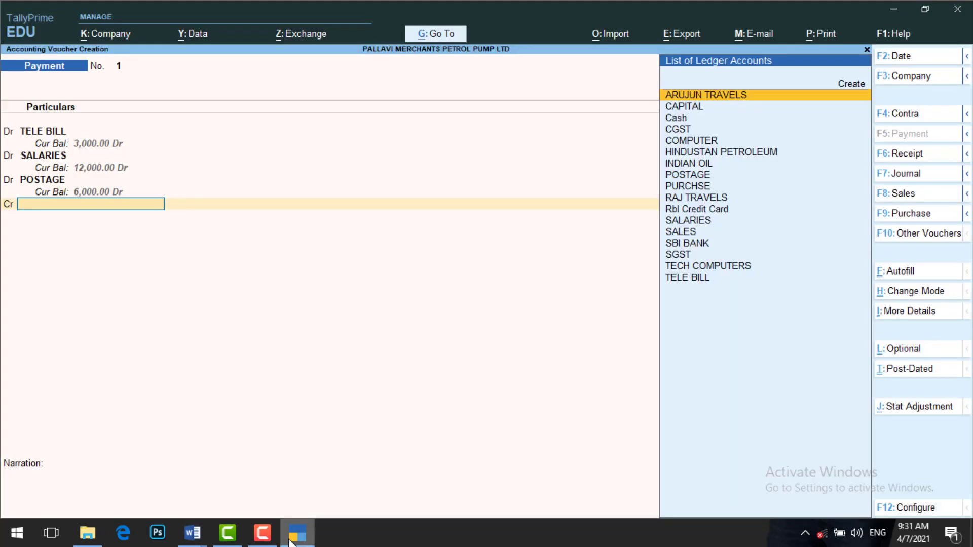
text(Sb)
key(Return)
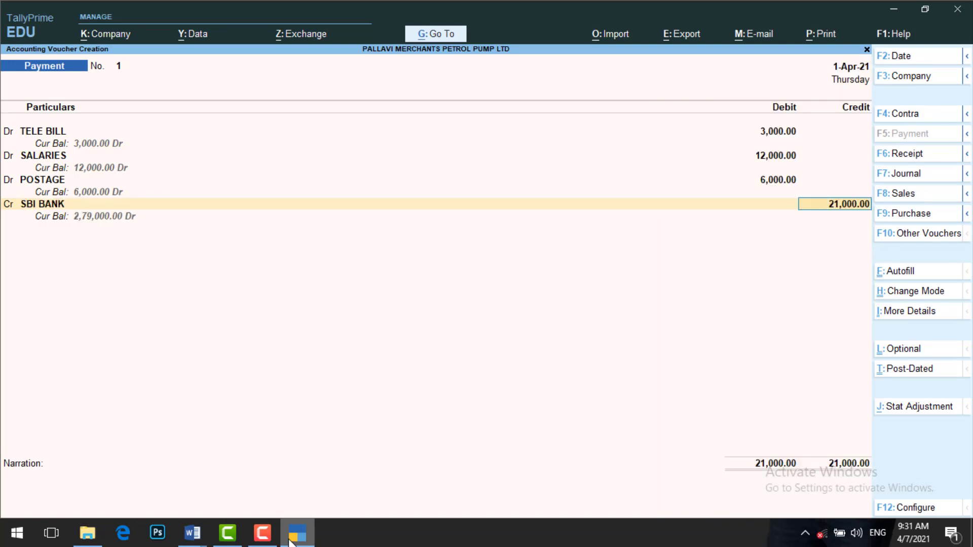
key(Return)
key(Return)
key(Return)
key(Return)
key(Return)
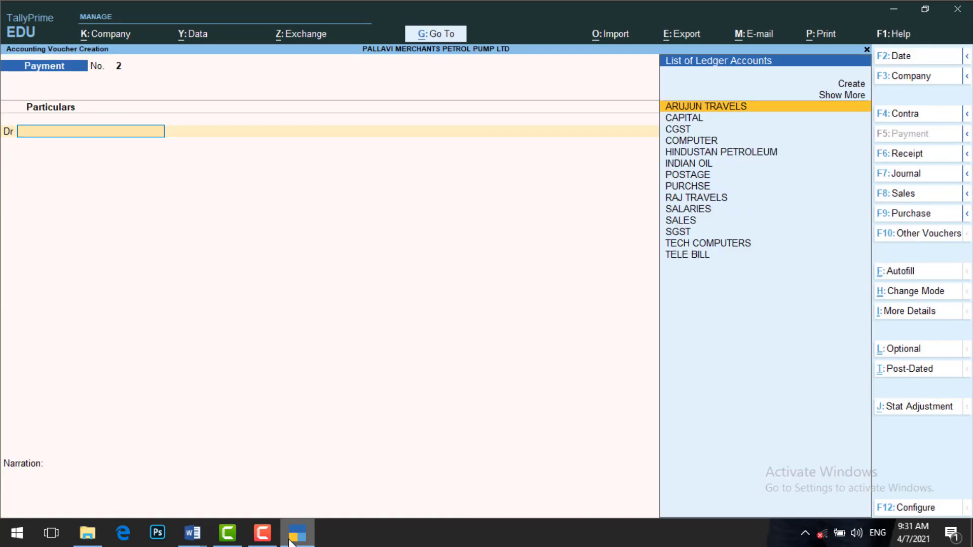
- Check the computer purchase in the Word exercise, then start a journal voucher in TallyPrime debiting COMPUTER with 35,000
click(291, 541)
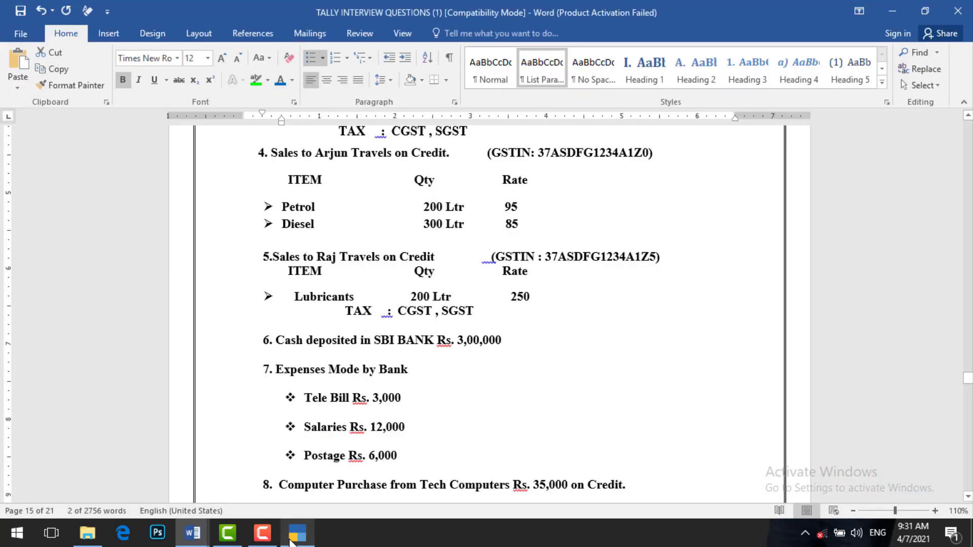
click(291, 541)
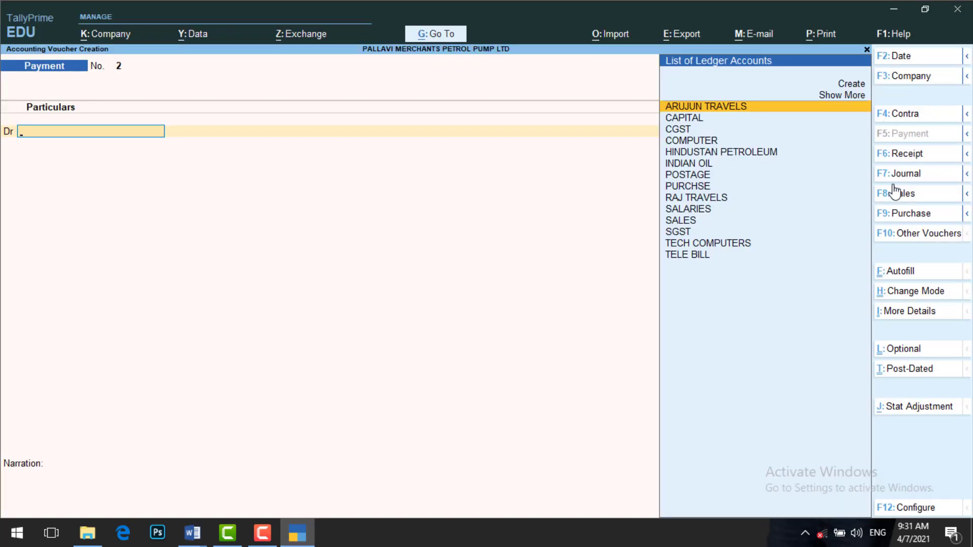
click(911, 175)
text(C)
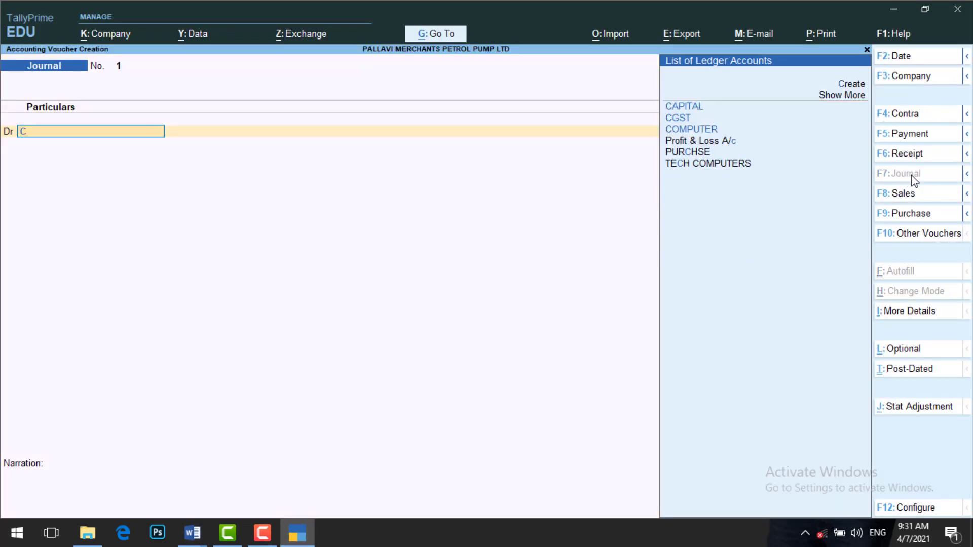
key(Down)
key(Down)
key(Return)
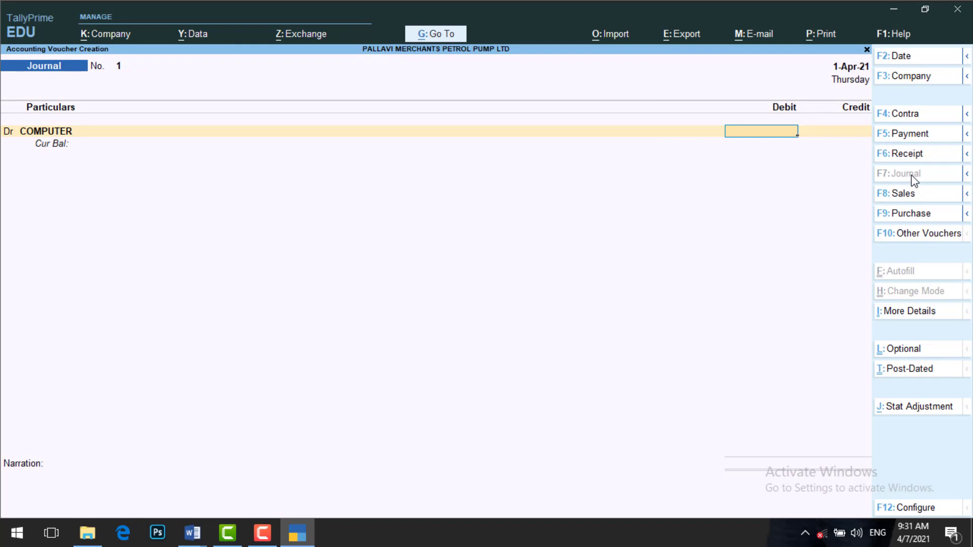
text(35000)
key(Return)
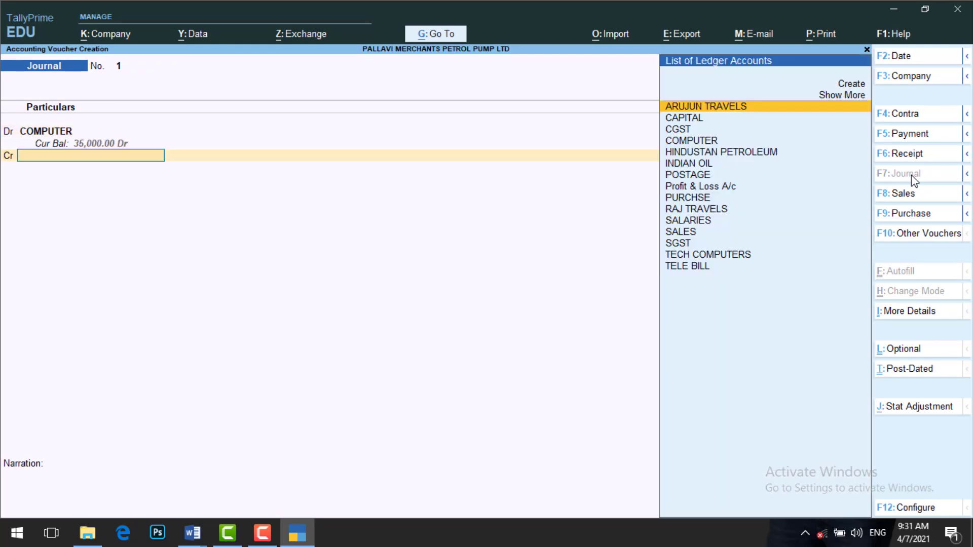
- Credit TECH COMPUTERS with the matching amount and save the journal voucher without a narration
text(Te)
key(Down)
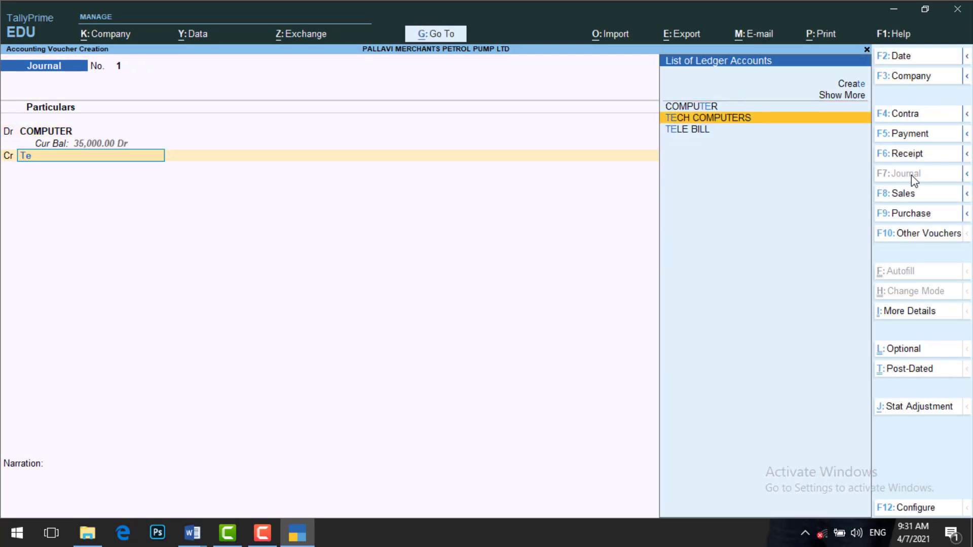
key(Return)
key(Return)
key(Return)
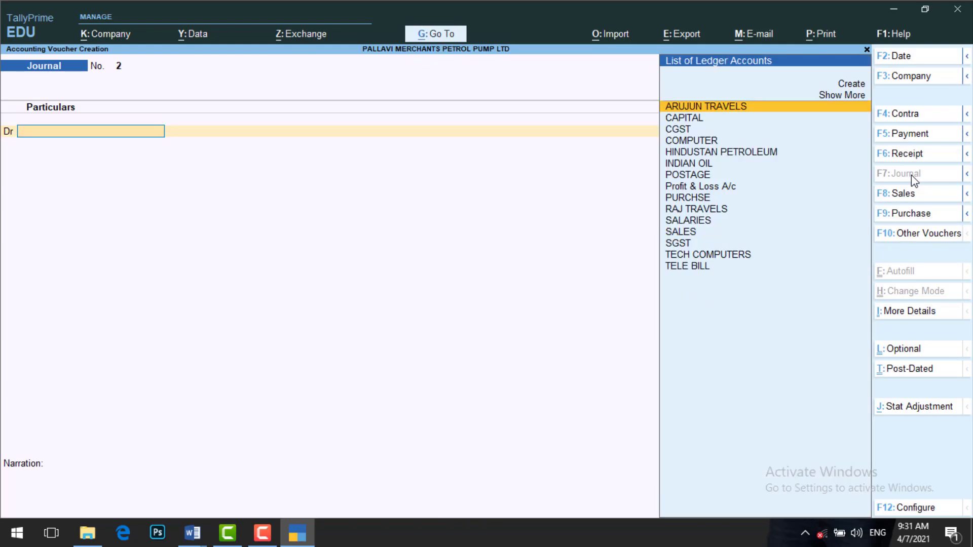
- Quit voucher entry and open the Profit & Loss A/c report in its detailed view
key(Escape)
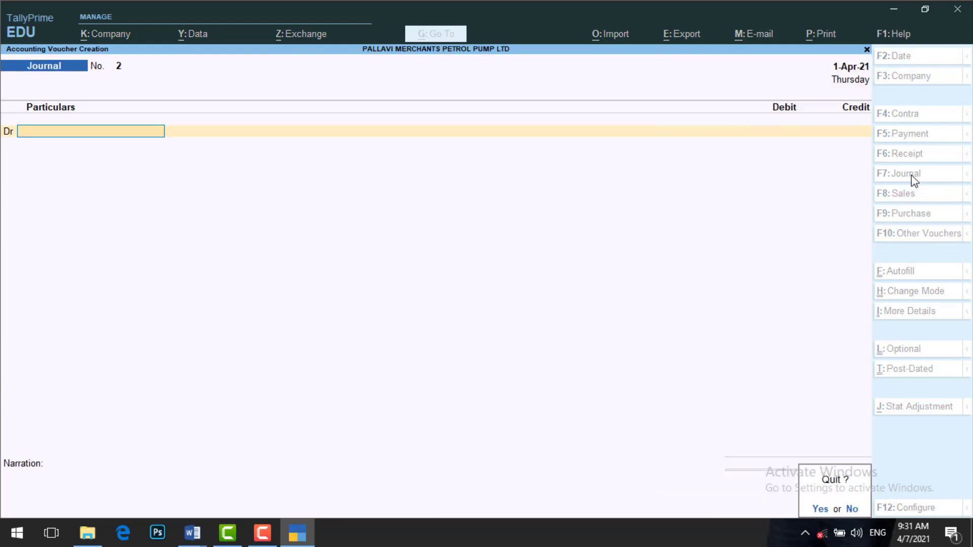
key(Return)
key(Down)
key(Down)
key(Down)
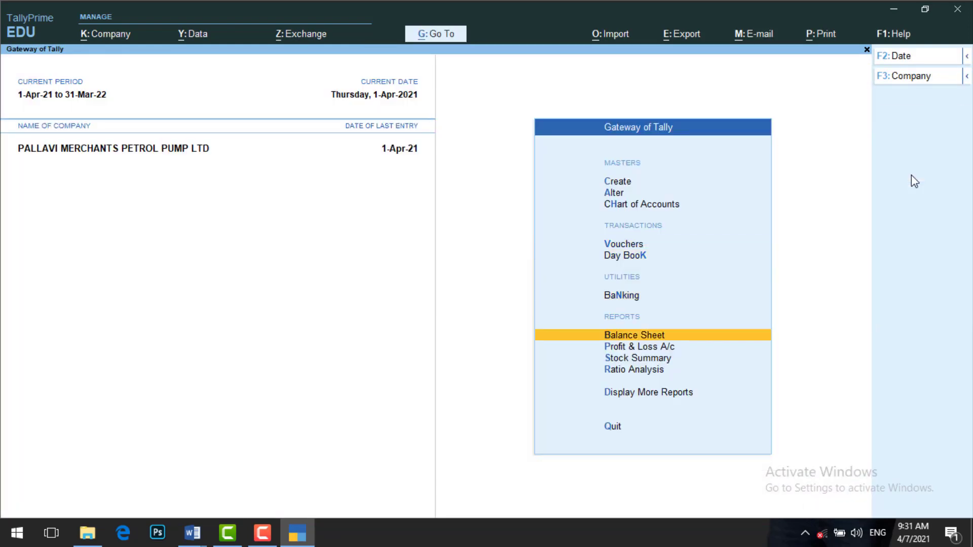
key(Down)
key(Return)
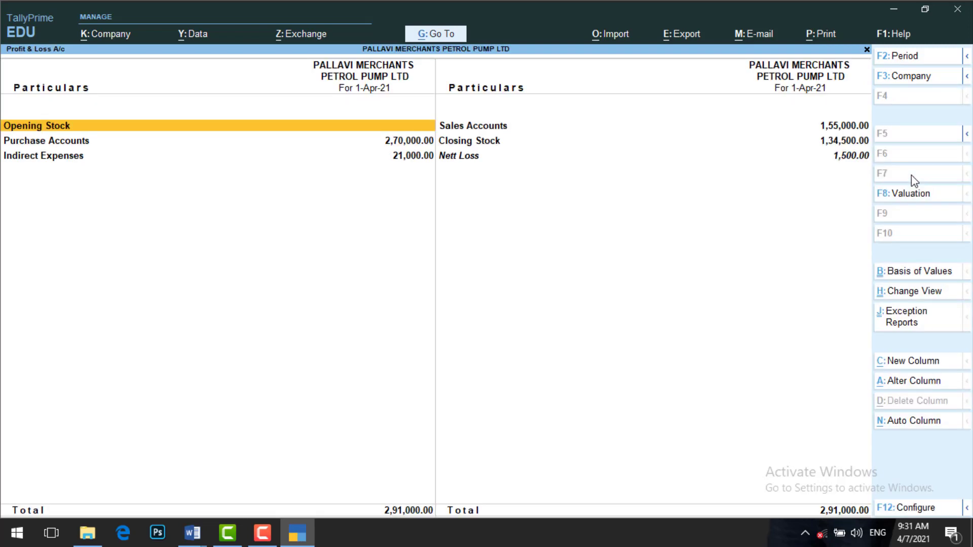
key(alt+F5)
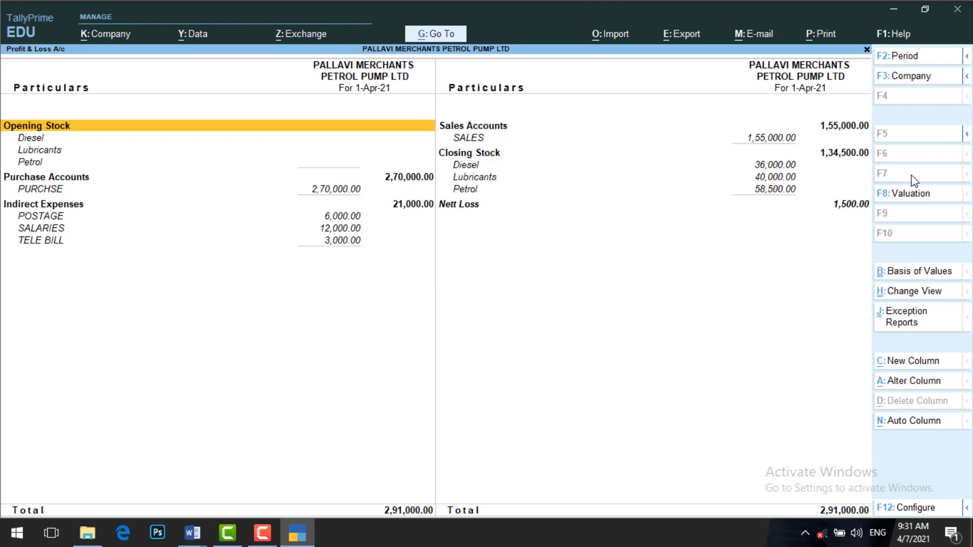
- Examine the purchase, sales, closing stock and net result lines on both sides of the detailed Profit & Loss A/c
key(Down)
key(Down)
key(Down)
key(Down)
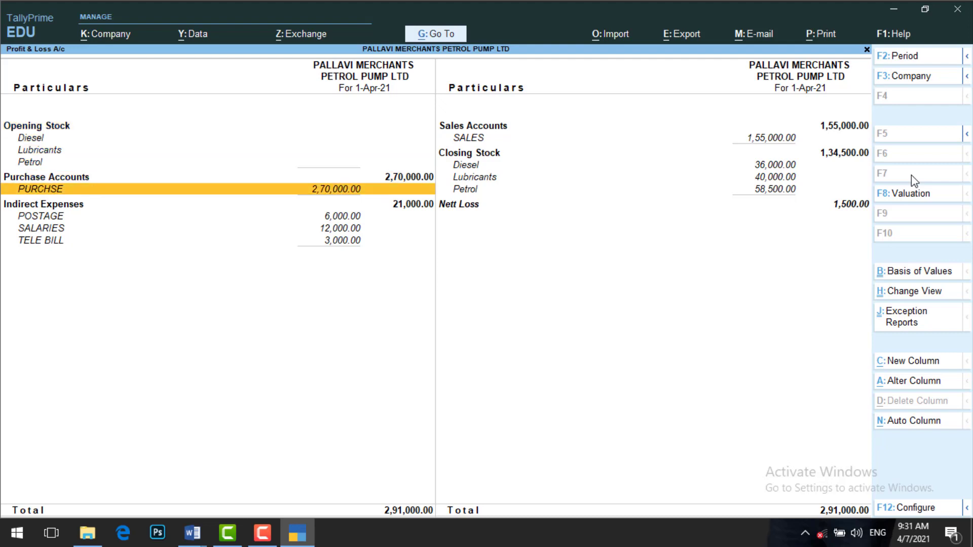
key(Right)
key(Up)
key(Up)
key(Up)
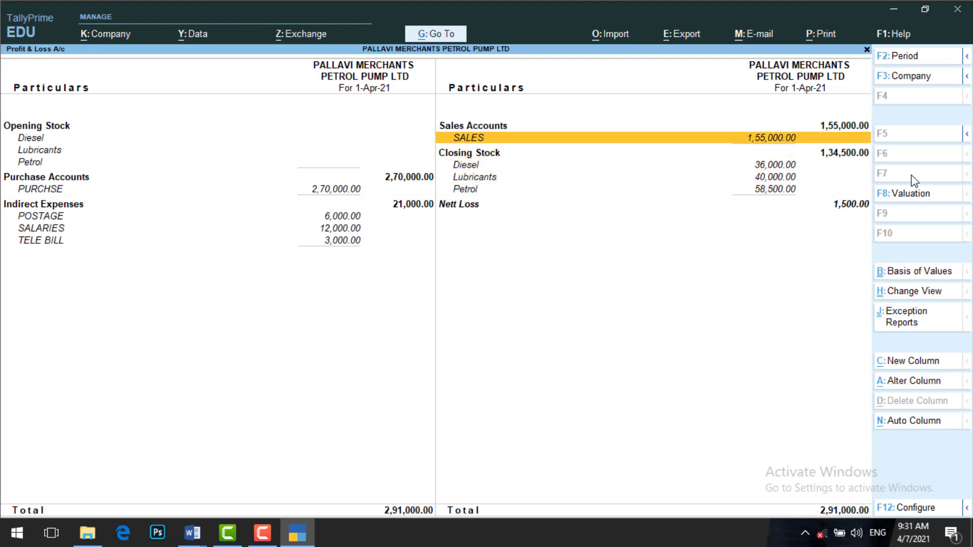
key(Down)
key(Left)
key(Down)
key(Down)
key(Down)
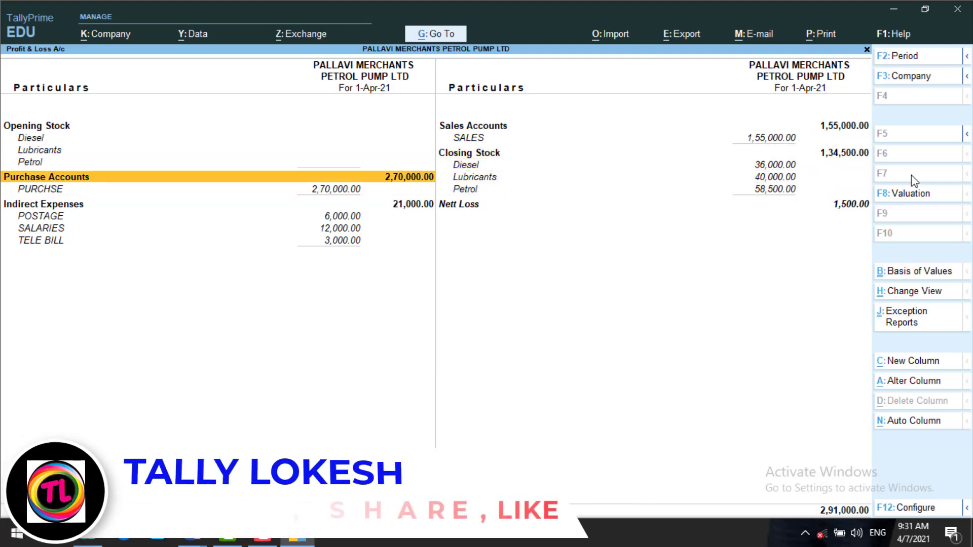
key(Down)
key(Up)
key(Right)
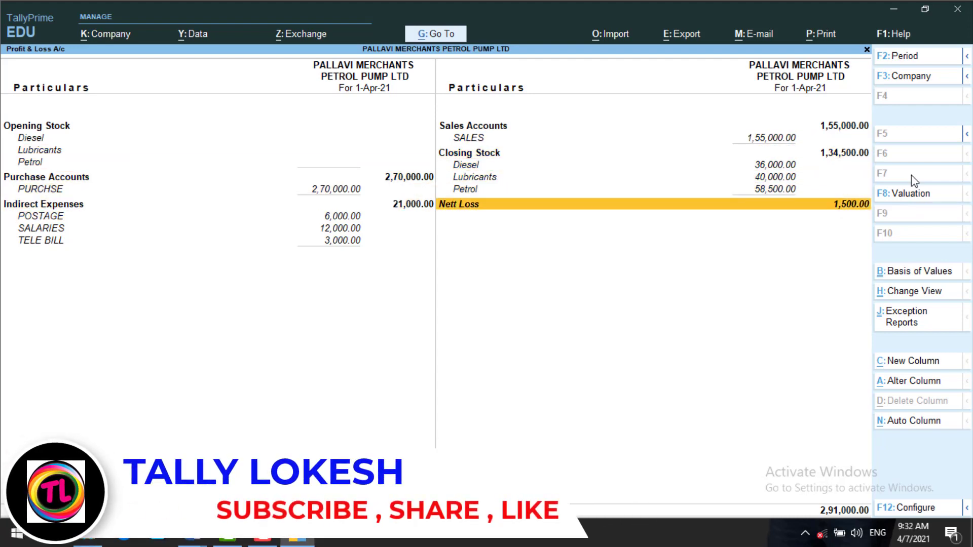
key(Up)
key(Up)
key(Up)
key(Up)
key(Down)
key(Down)
key(Down)
key(Down)
- Close the Profit & Loss A/c, open the Balance Sheet in its detailed view, and examine the fixed and current asset lines
key(Escape)
key(Up)
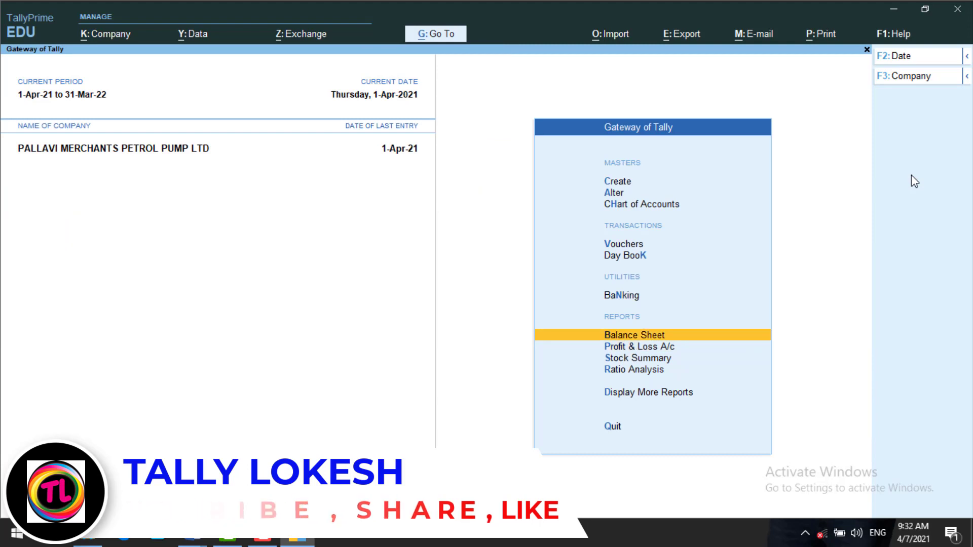
key(Return)
key(alt+F5)
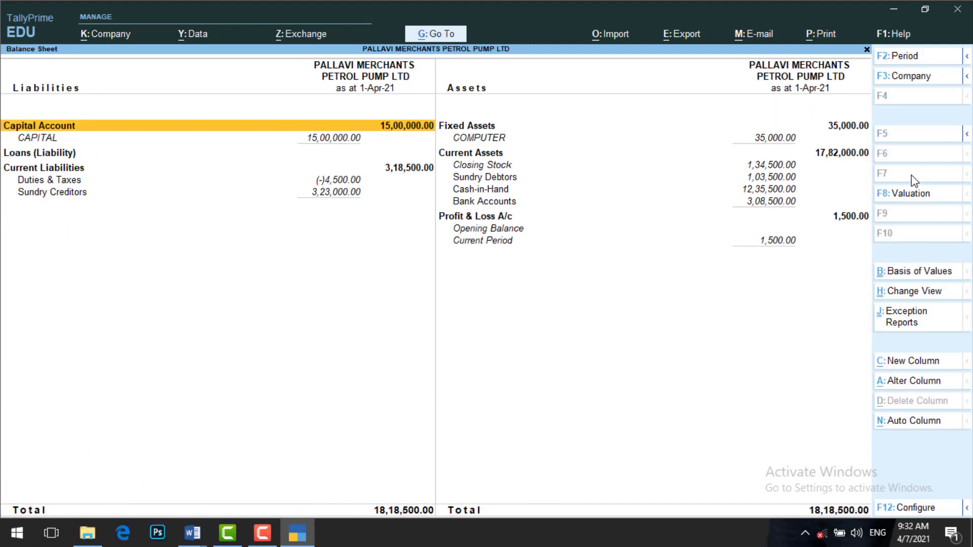
key(Right)
key(Down)
key(Down)
key(Down)
key(Down)
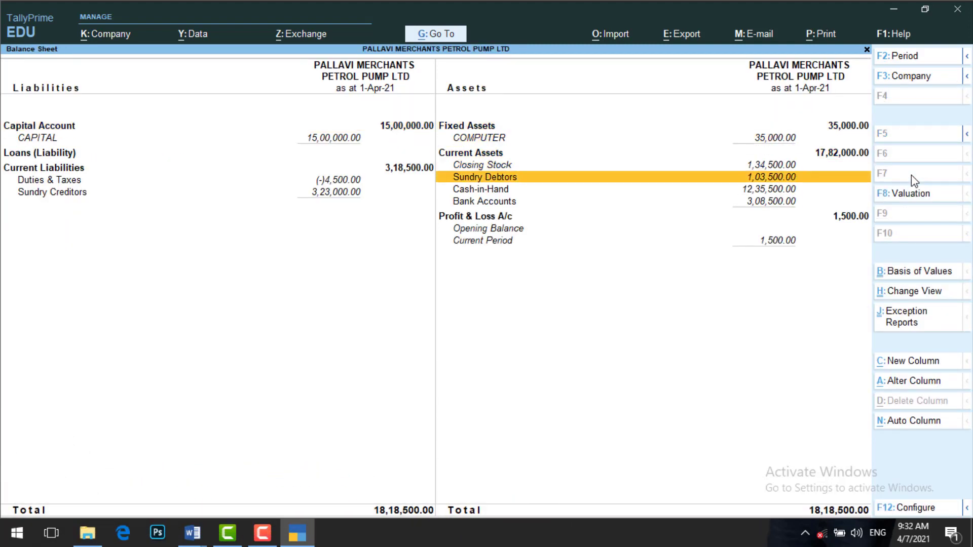
key(Down)
key(Down)
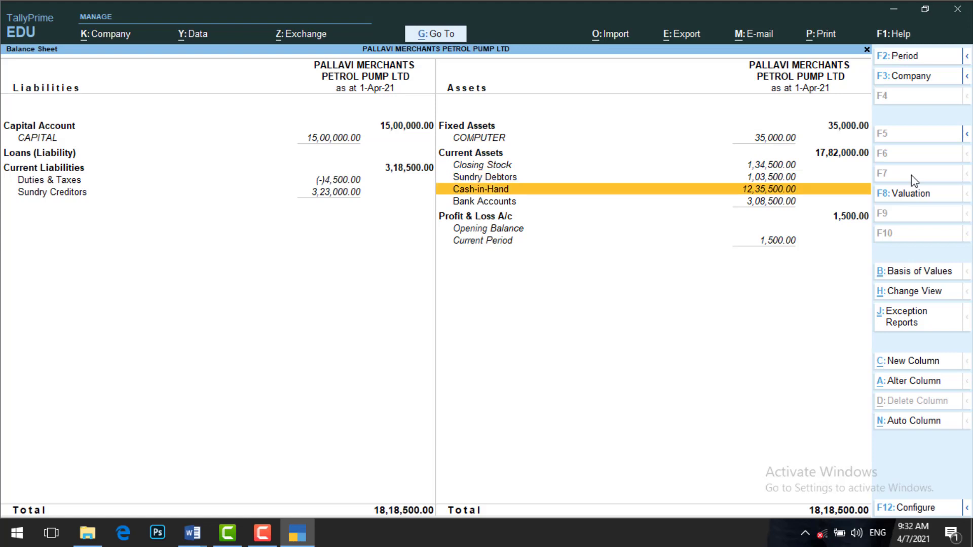
- Examine the current asset lines and the capital, loan and current liability lines of the Balance Sheet, and close the report
key(Up)
key(Up)
key(Up)
key(Up)
key(Up)
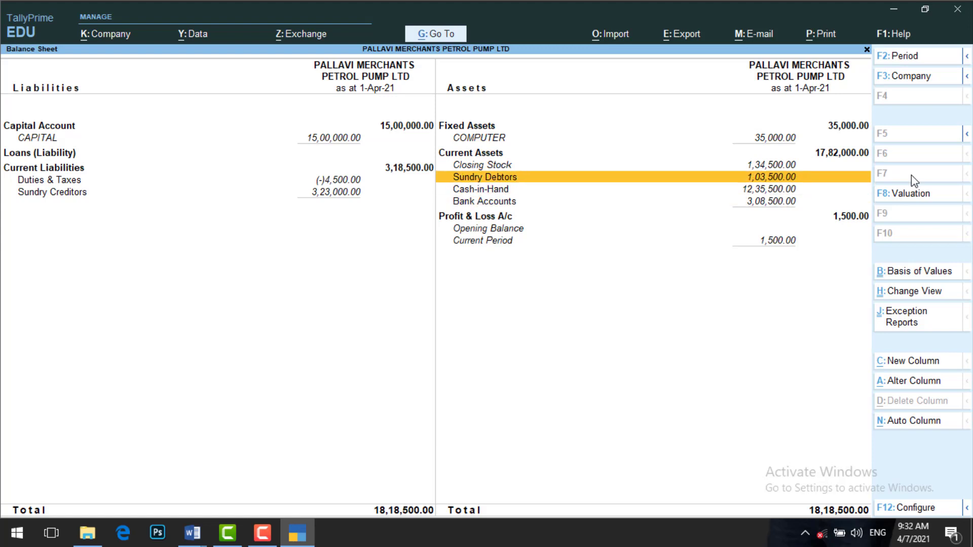
key(Left)
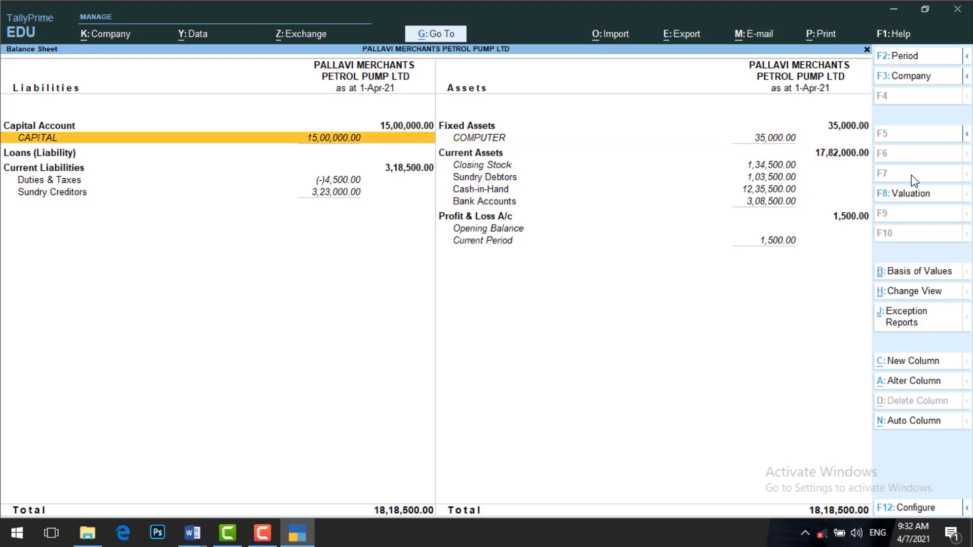
key(Down)
key(Down)
key(Down)
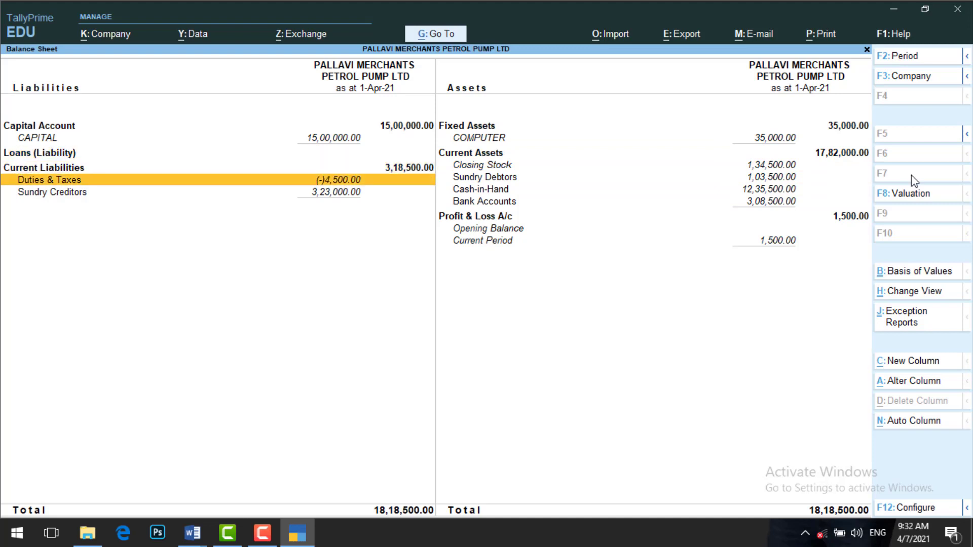
key(Down)
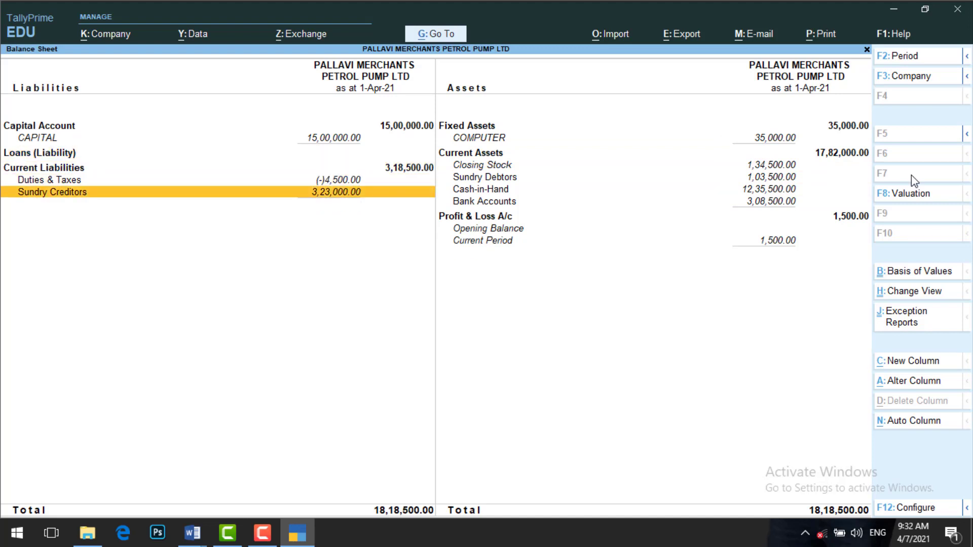
key(Up)
key(Up)
key(Up)
key(Up)
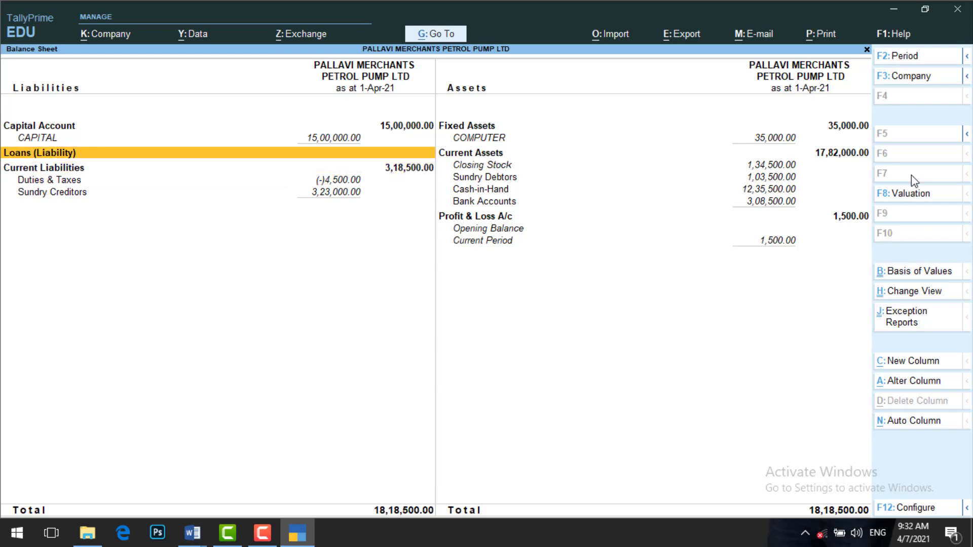
key(Escape)
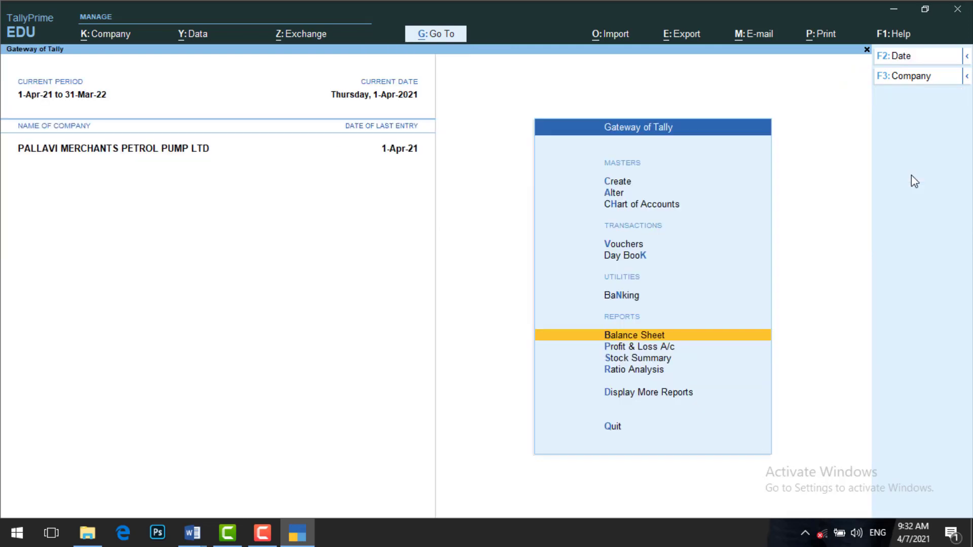
- Start a payment voucher and debit HINDUSTAN PETROLEUM with 70,000
key(Up)
key(Up)
key(Up)
key(Return)
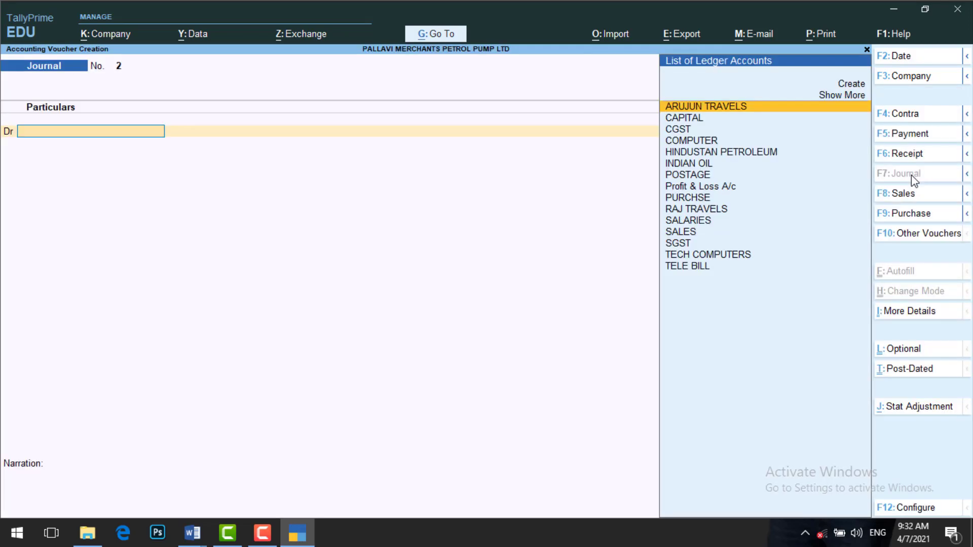
click(913, 139)
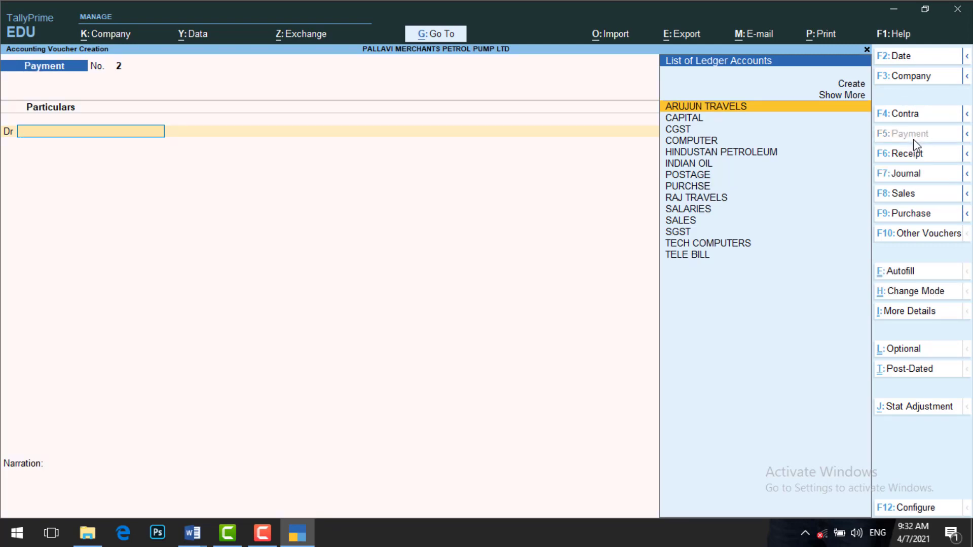
text(h)
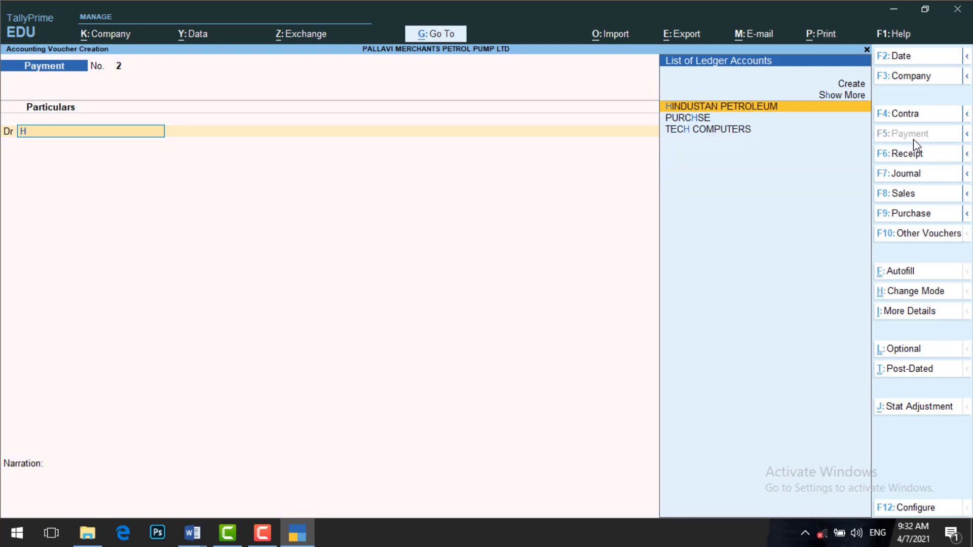
key(Return)
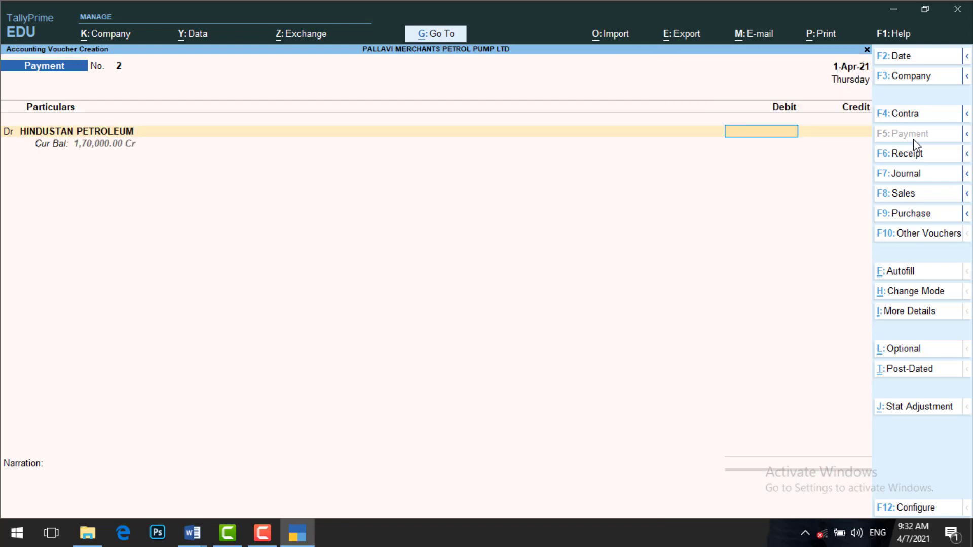
text(70000)
key(Return)
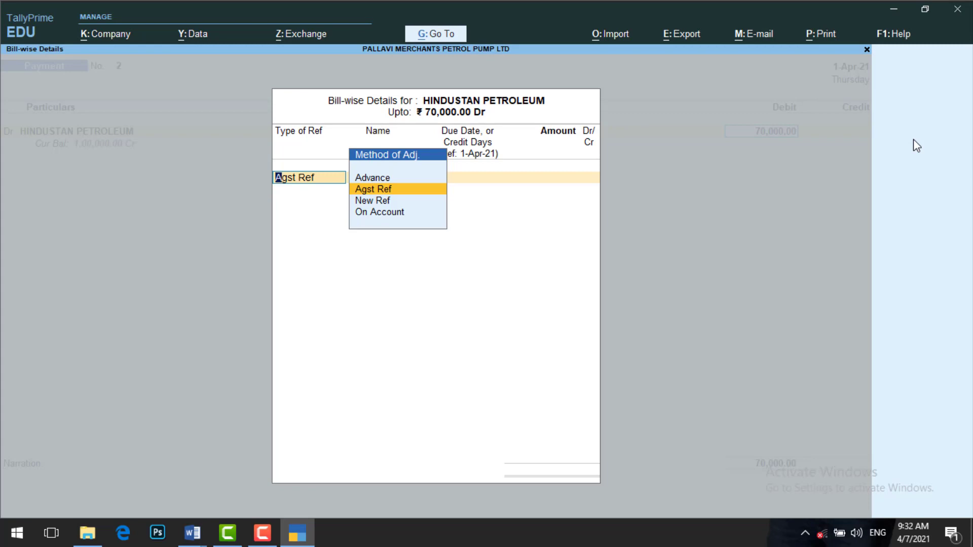
- Allocate the HINDUSTAN PETROLEUM payment as Agst Ref to bill 100 for the full amount
key(Return)
key(Return)
key(Return)
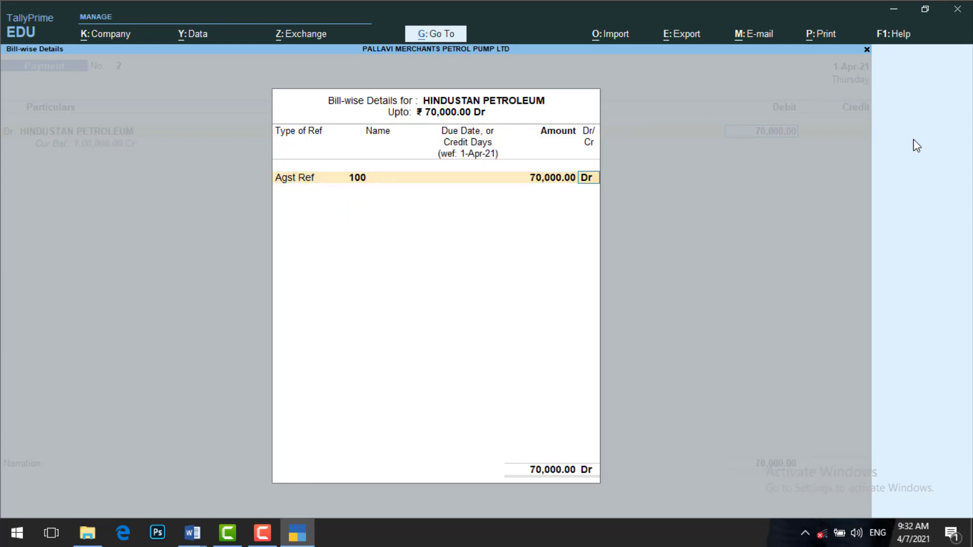
key(Return)
- Credit Cash with the matching amount and save the payment voucher without a narration
key(Down)
key(Down)
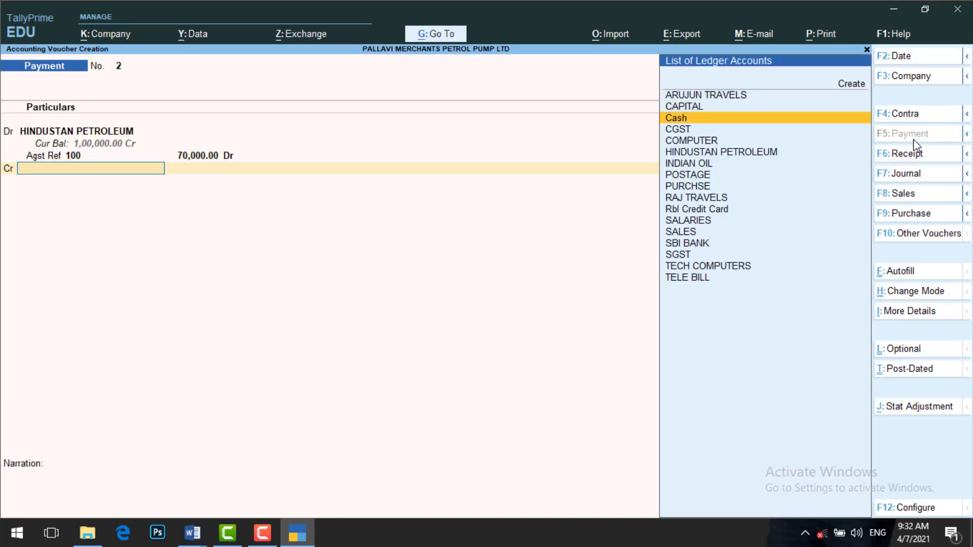
key(Return)
key(Return)
key(Return)
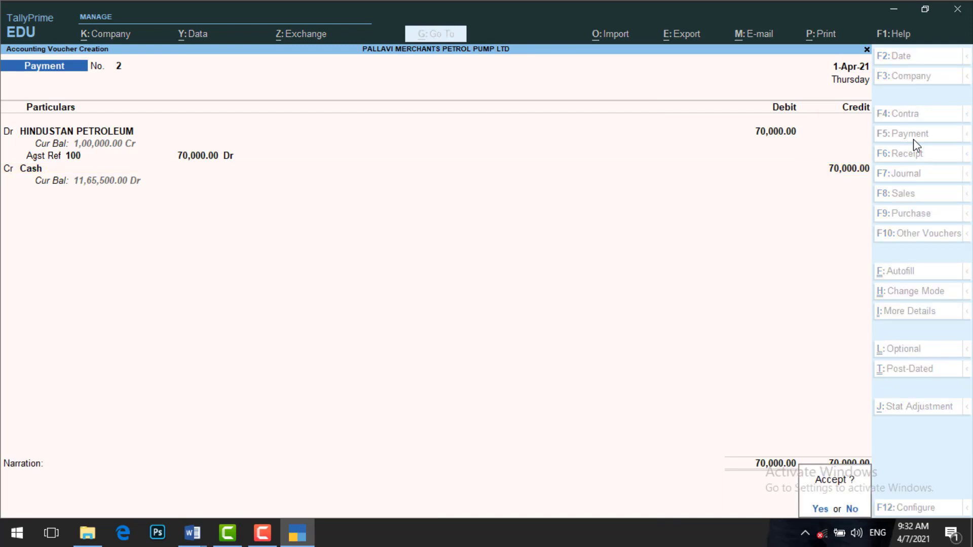
key(Return)
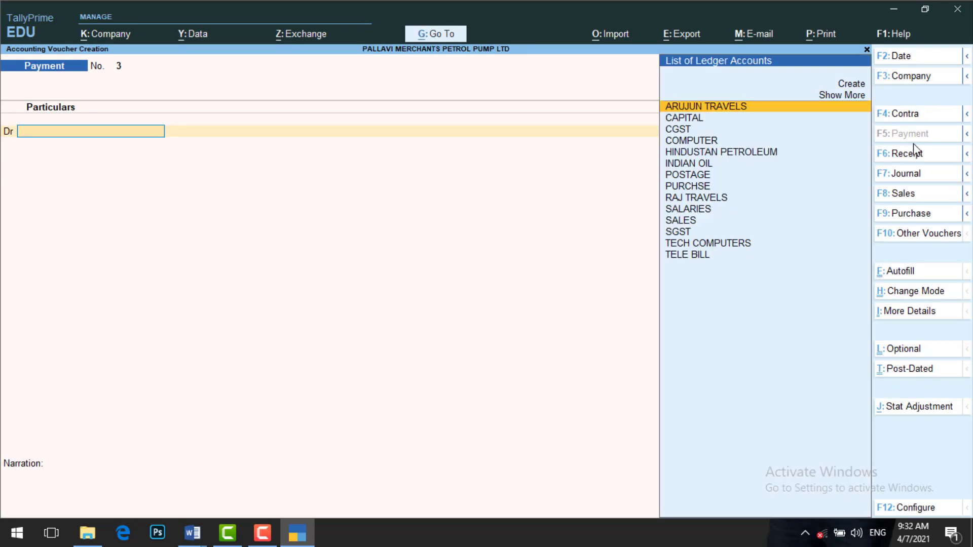
- Switch to a receipt voucher and credit RAJ TRAVELS with 30,000
click(915, 157)
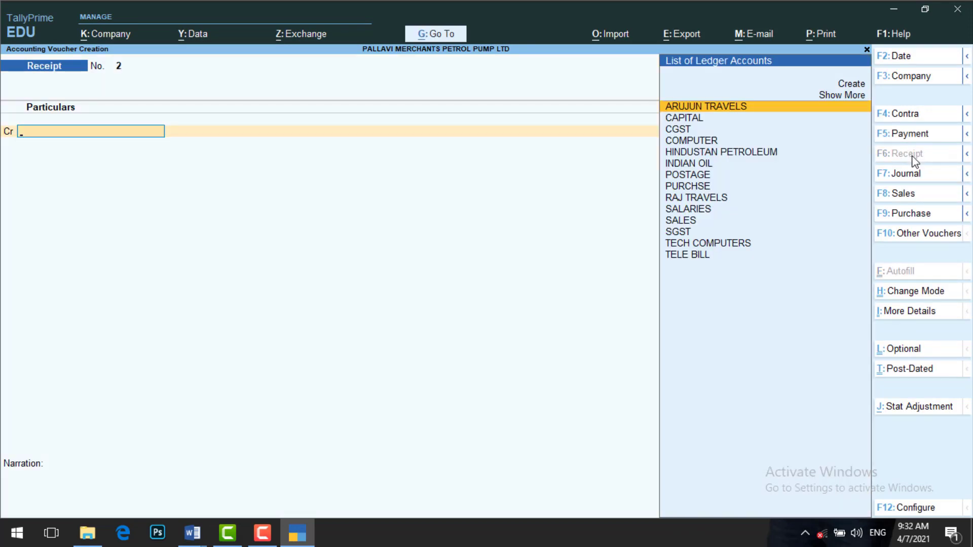
key(Down)
key(Down)
key(Down)
key(Down)
key(Down)
key(Down)
key(Down)
key(Down)
key(Return)
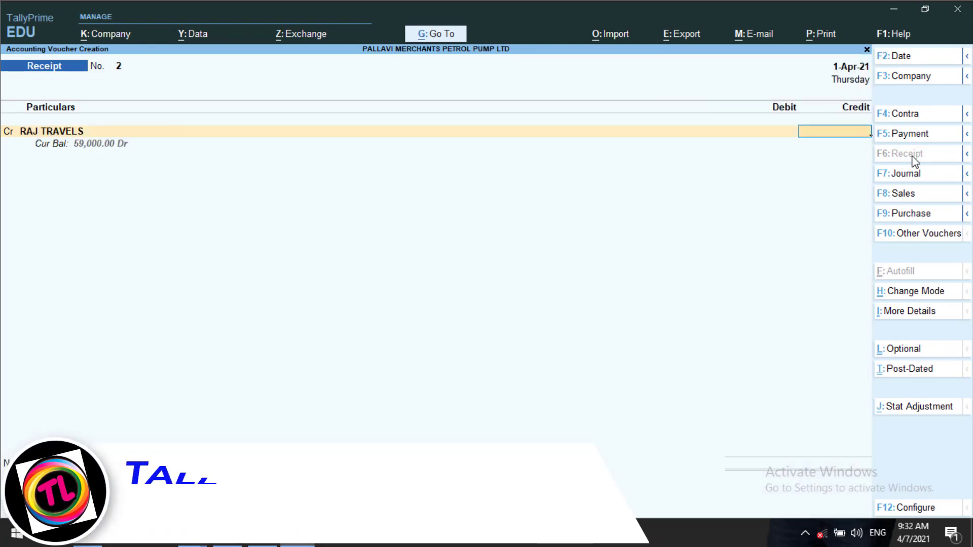
text(30,000)
key(Return)
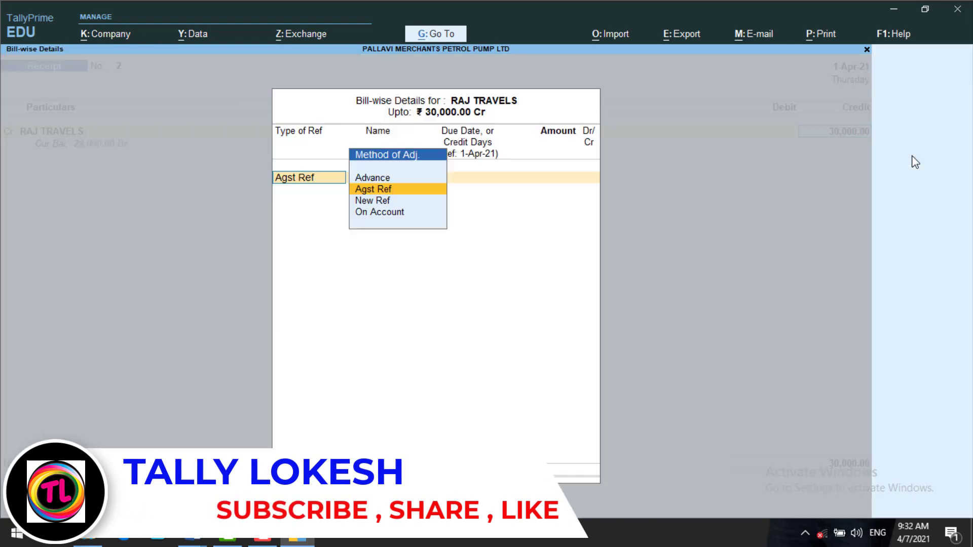
- Allocate the RAJ TRAVELS receipt as Agst Ref to bill 2 for the full amount
key(Return)
key(Return)
key(Return)
key(Return)
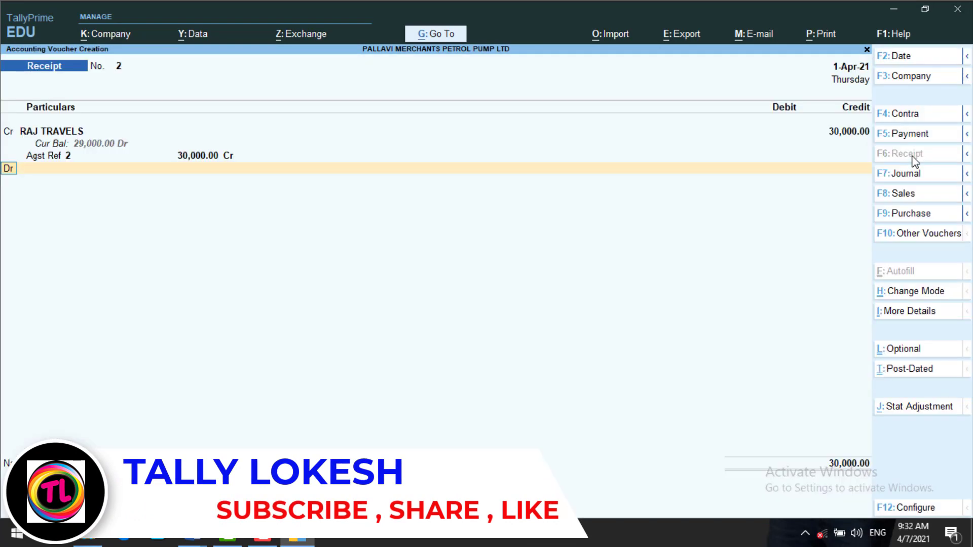
- Debit SBI BANK with the matching amount, save the receipt voucher without a narration, and quit voucher entry
text(sb)
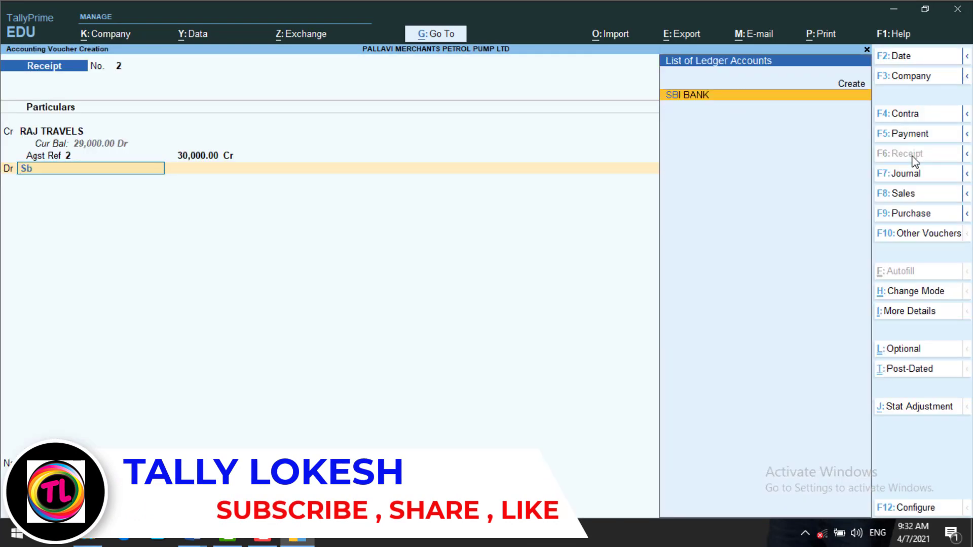
key(Return)
key(Return)
key(Return)
key(Return)
key(Return)
key(Return)
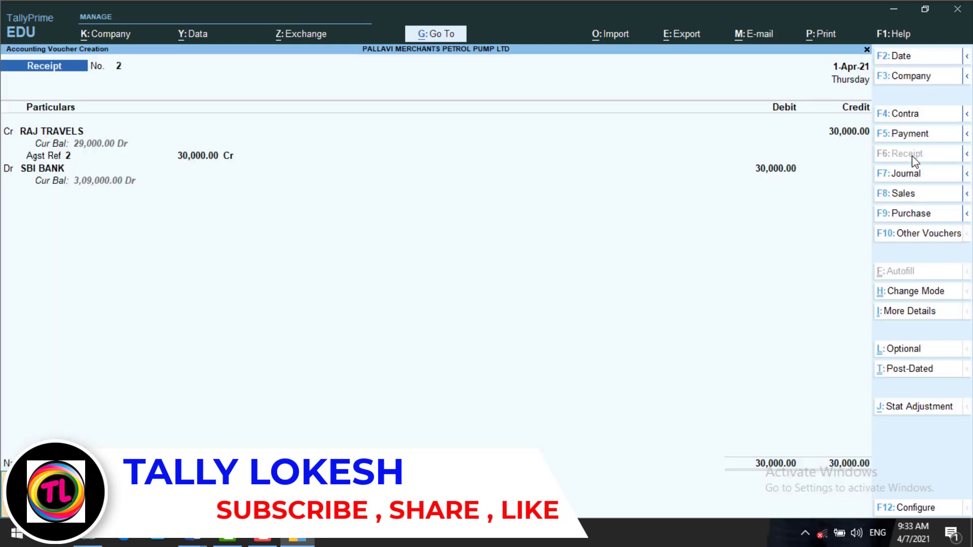
key(Return)
key(Return)
key(Return)
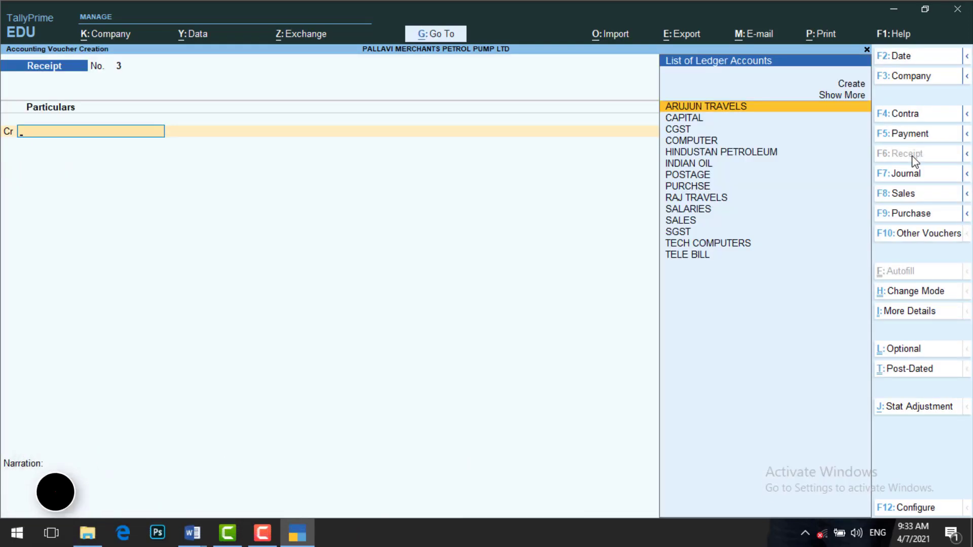
key(Escape)
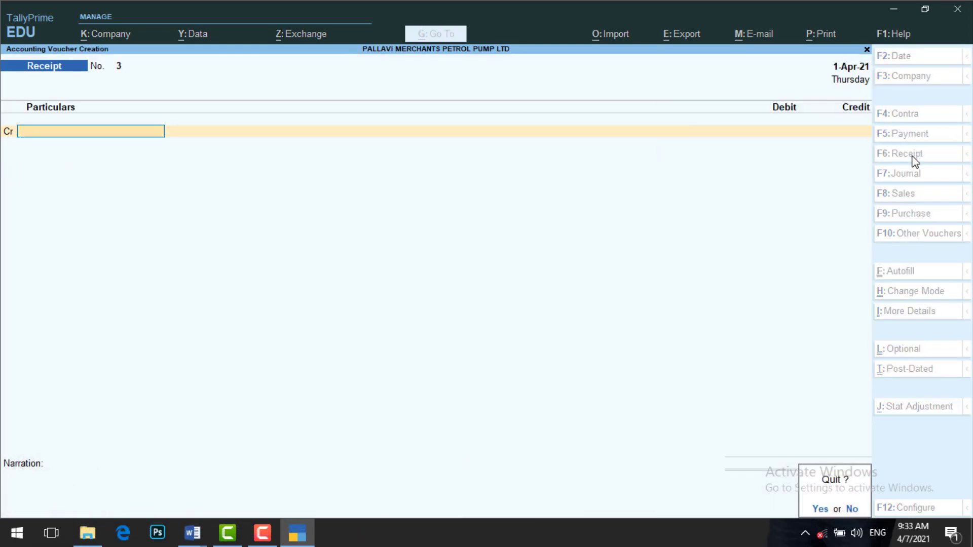
key(Return)
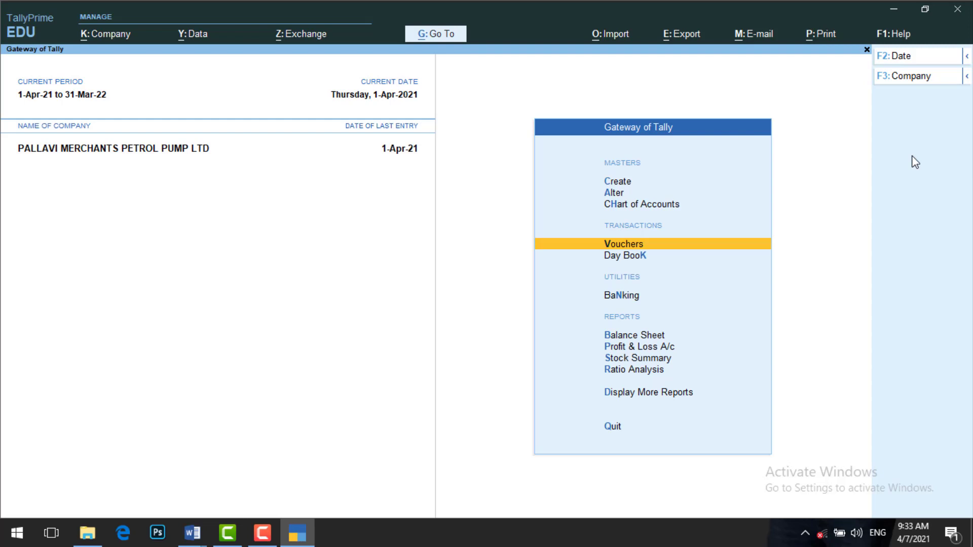
click(262, 533)
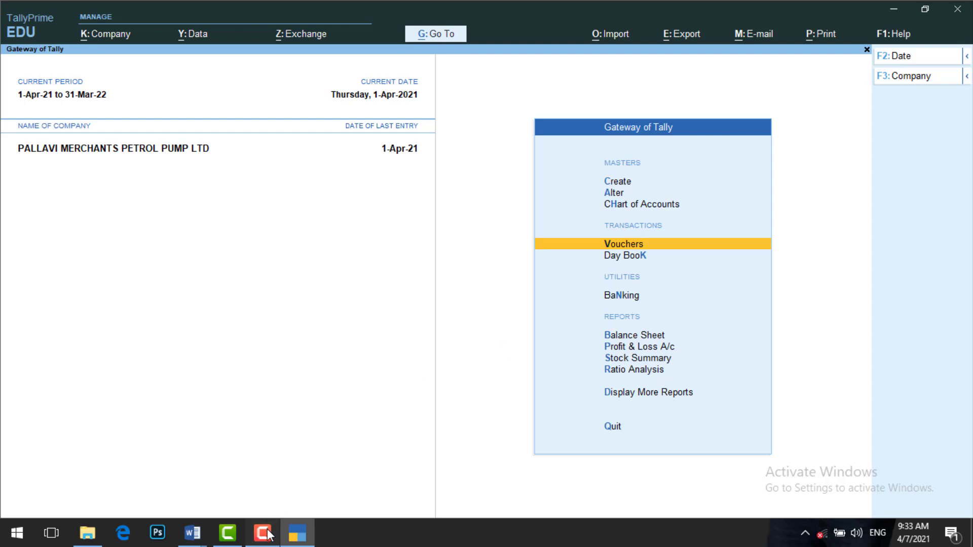